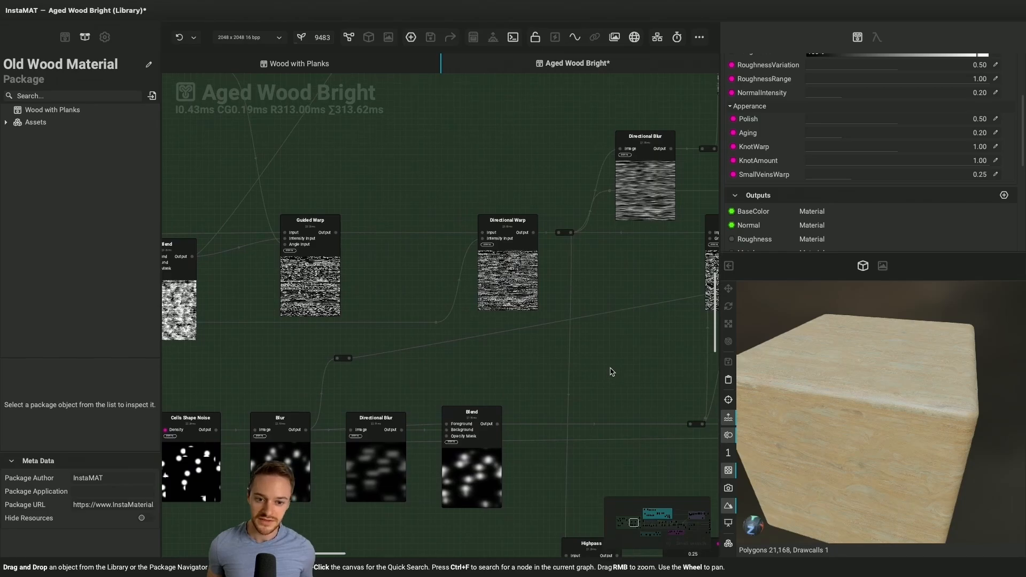
Examine the knot mask blur and Blend nodes and the noise masks variations group in the Aged Wood Bright graph
{"action": "scroll", "coordinate": [612, 372], "scroll_direction": "right", "scroll_amount": 1}
{"action": "scroll", "coordinate": [612, 372], "scroll_direction": "down", "scroll_amount": 3}
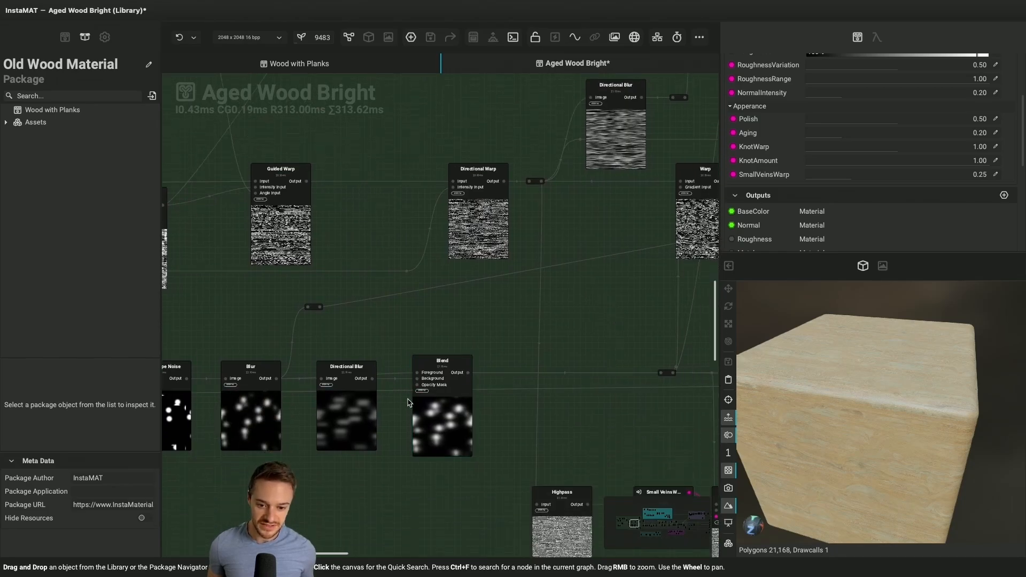
{"action": "scroll", "coordinate": [408, 402], "scroll_direction": "up", "scroll_amount": 2, "text": "ctrl"}
{"action": "left_click", "coordinate": [430, 367]}
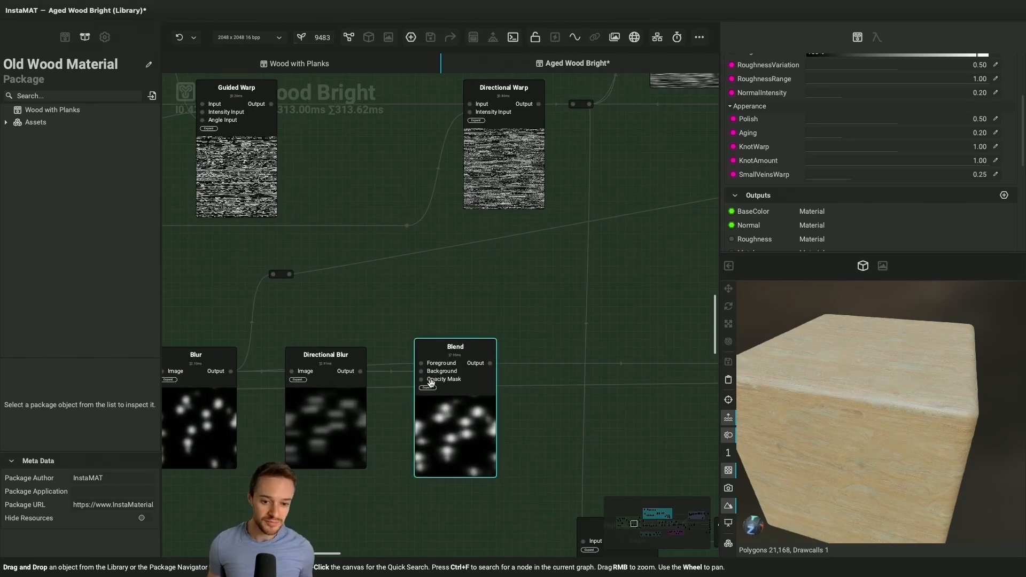
{"action": "left_click", "coordinate": [553, 442]}
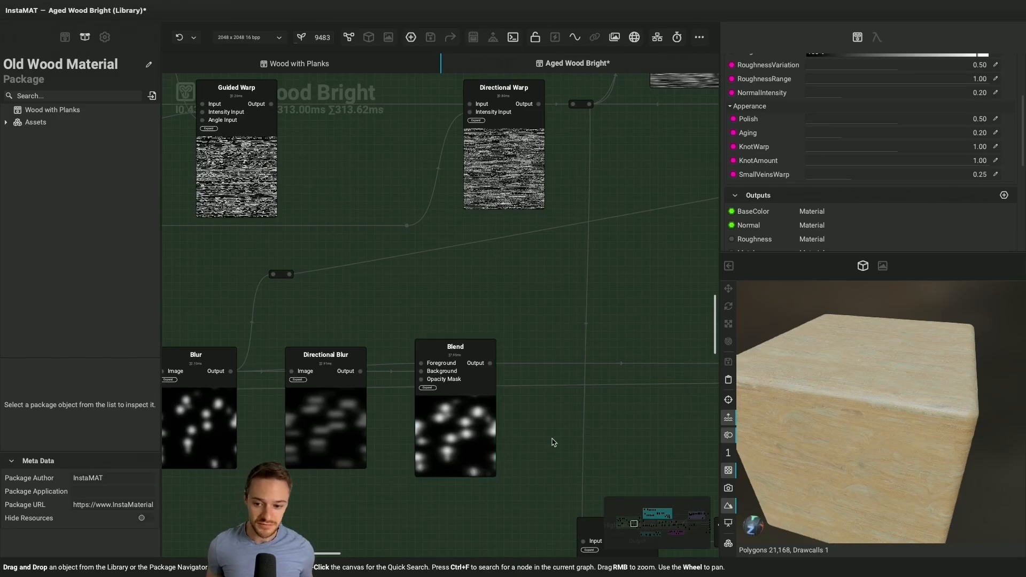
{"action": "scroll", "coordinate": [556, 442], "scroll_direction": "down", "scroll_amount": 3, "text": "ctrl"}
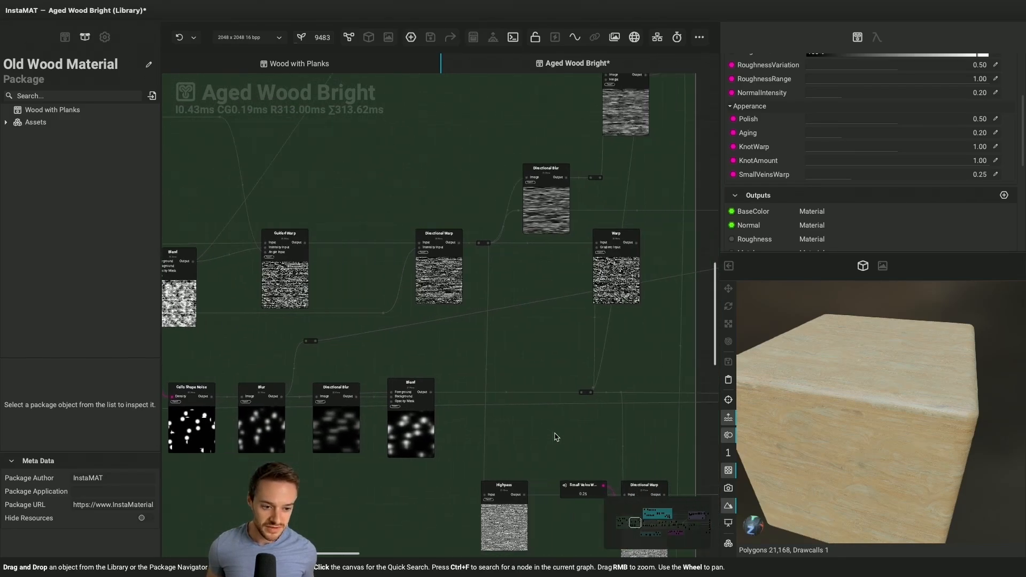
{"action": "scroll", "coordinate": [586, 346], "scroll_direction": "up", "scroll_amount": 3}
{"action": "scroll", "coordinate": [586, 346], "scroll_direction": "right", "scroll_amount": 3}
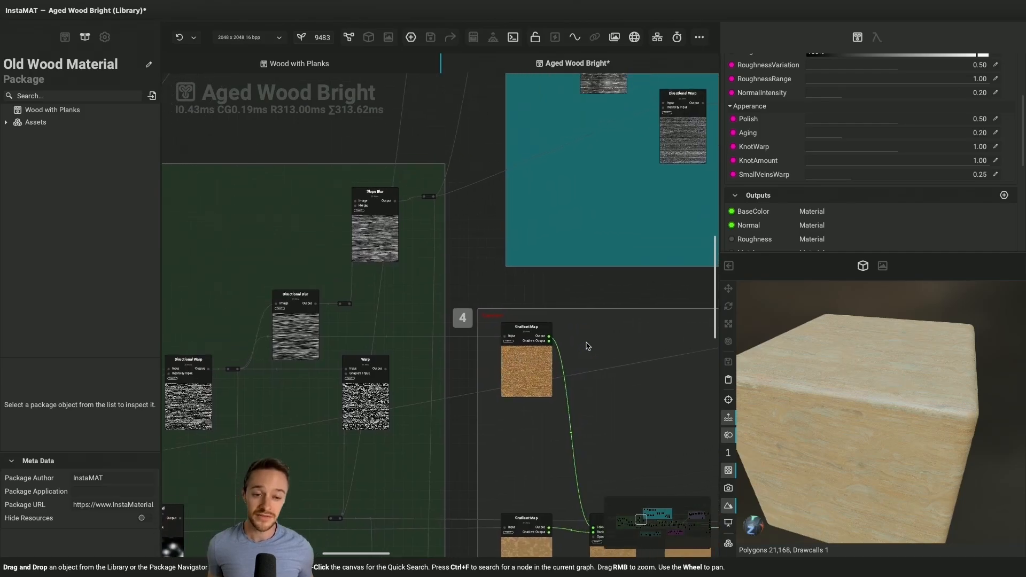
{"action": "scroll", "coordinate": [586, 347], "scroll_direction": "right", "scroll_amount": 4}
{"action": "scroll", "coordinate": [587, 347], "scroll_direction": "up", "scroll_amount": 2}
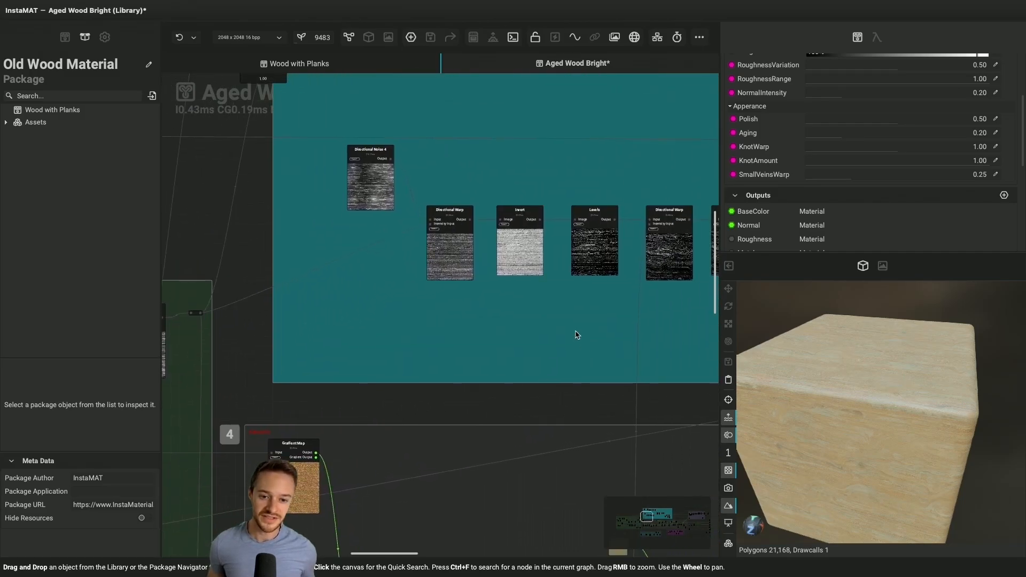
{"action": "scroll", "coordinate": [548, 303], "scroll_direction": "up", "scroll_amount": 1}
{"action": "scroll", "coordinate": [586, 309], "scroll_direction": "right", "scroll_amount": 1}
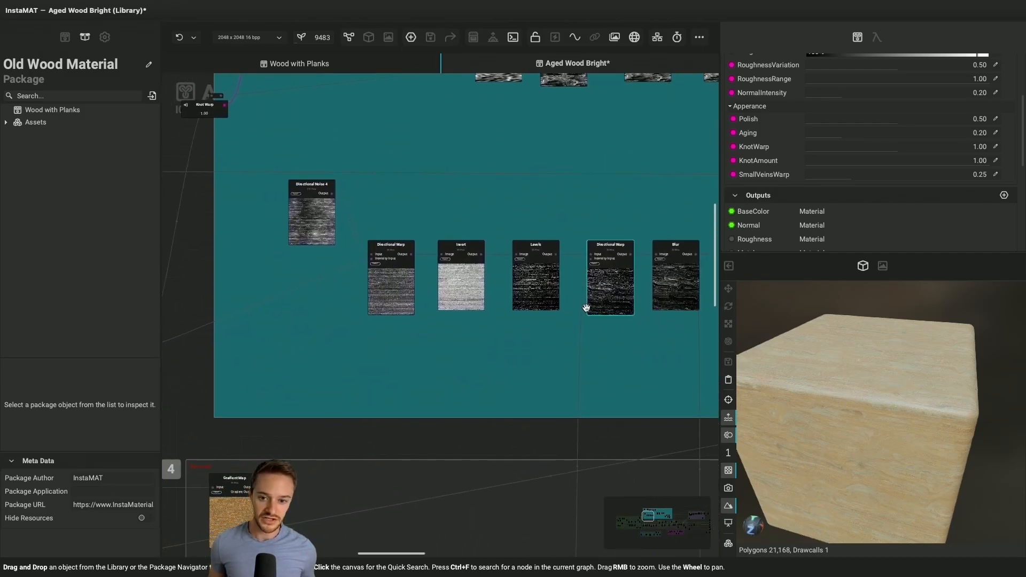
{"action": "scroll", "coordinate": [586, 309], "scroll_direction": "up", "scroll_amount": 4}
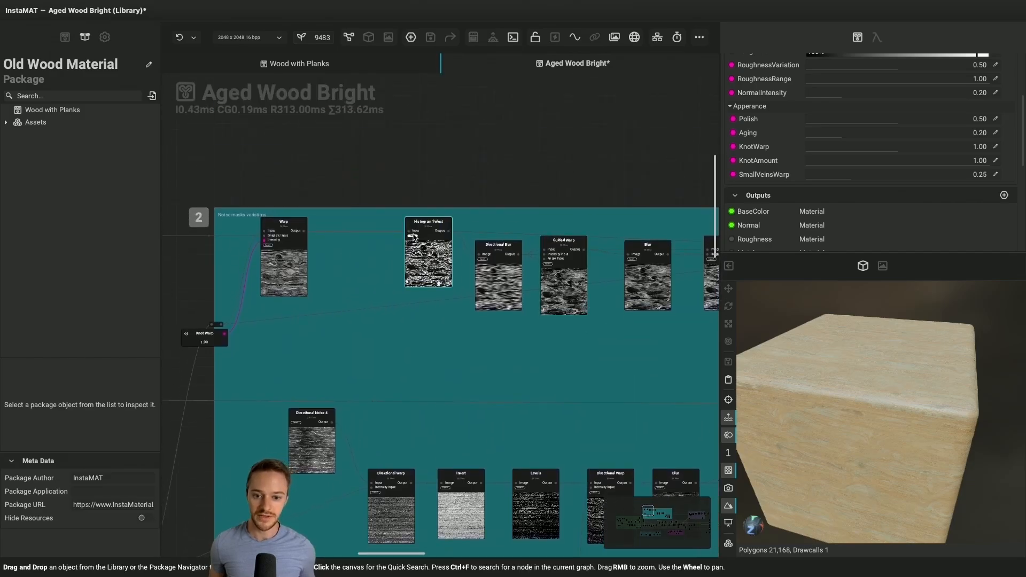
Duplicate the Histogram Select node into the empty area above the noise masks variations group and preview the copy's output
{"action": "scroll", "coordinate": [414, 238], "scroll_direction": "up", "scroll_amount": 4}
{"action": "scroll", "coordinate": [414, 238], "scroll_direction": "left", "scroll_amount": 1}
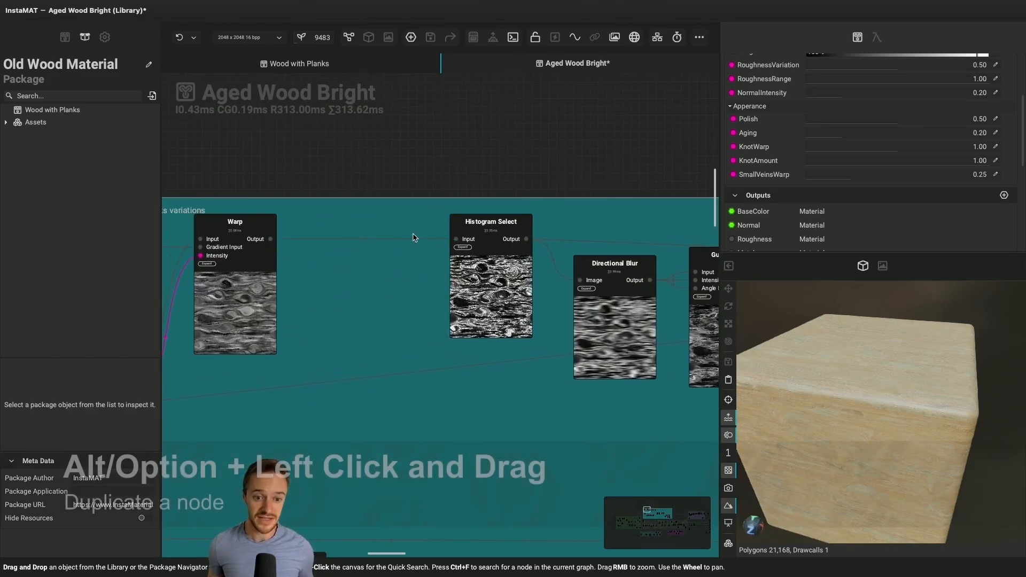
{"action": "scroll", "coordinate": [414, 238], "scroll_direction": "up", "scroll_amount": 2}
{"action": "left_click", "coordinate": [494, 383]}
{"action": "left_click_drag", "start_coordinate": [494, 383], "coordinate": [493, 207], "text": "alt"}
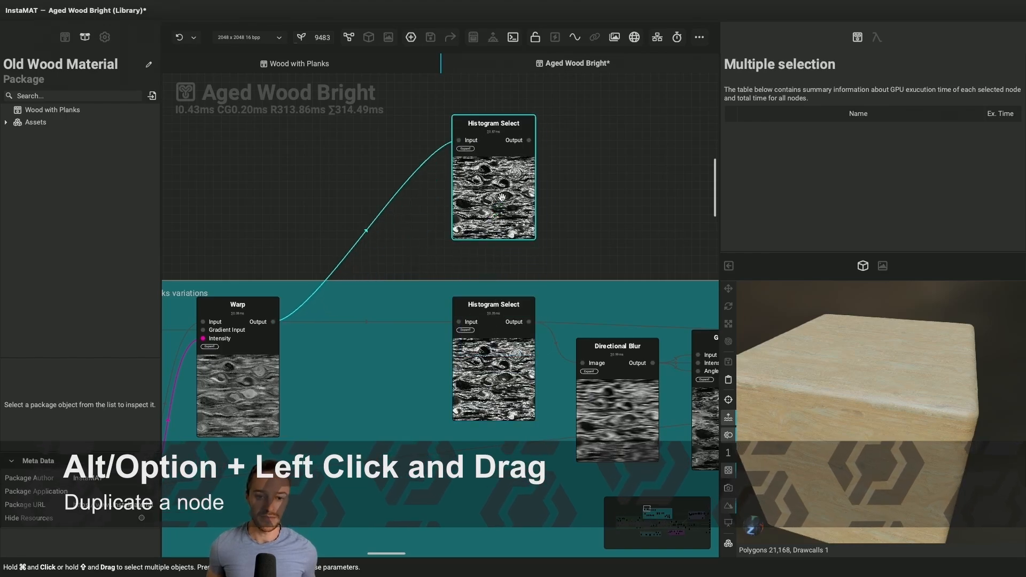
{"action": "left_click", "coordinate": [529, 141]}
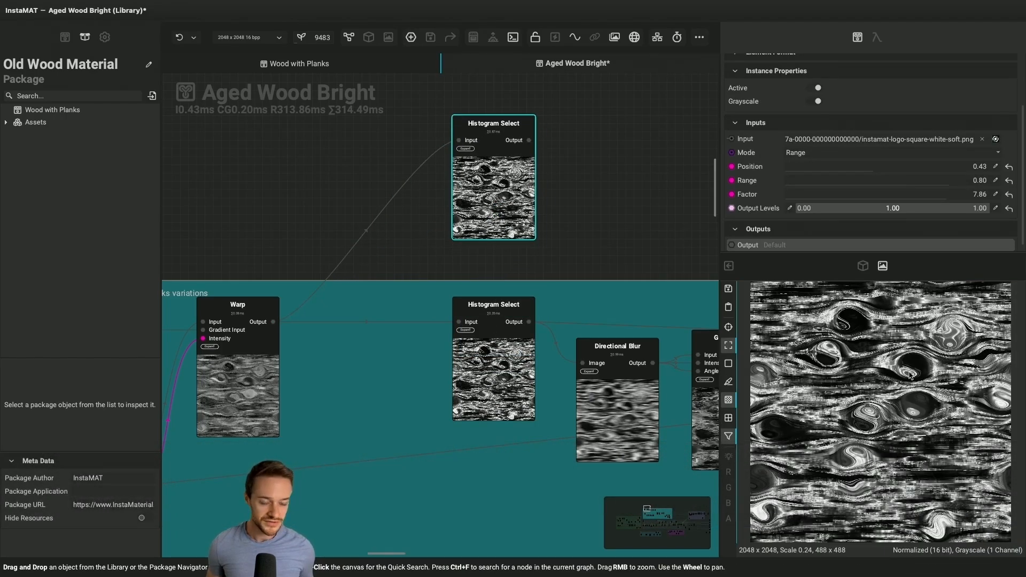
Try different Position, Range, Factor and Output Levels values on the Histogram Select copy, and delete the copy
{"action": "left_click", "coordinate": [838, 169]}
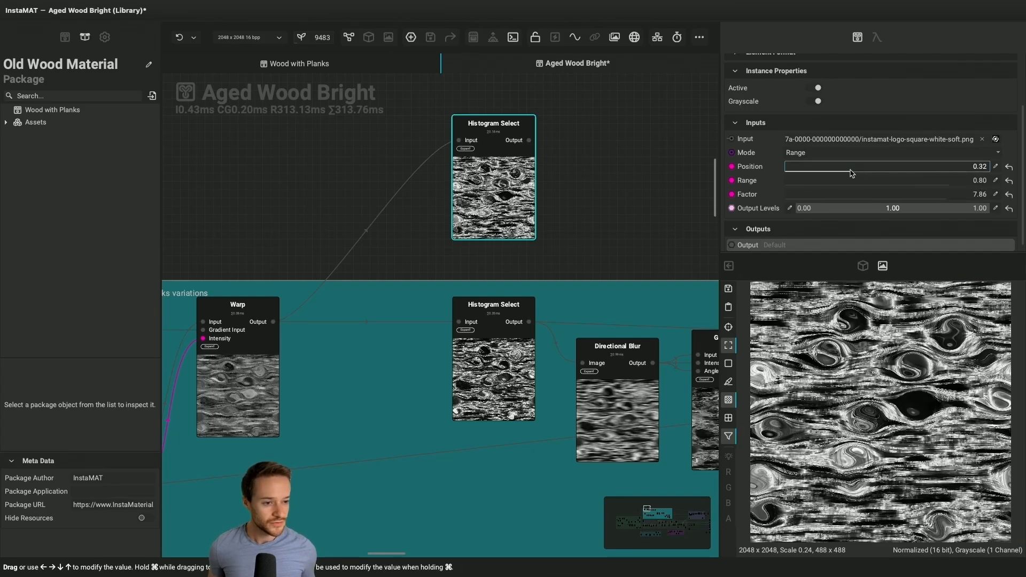
{"action": "left_click_drag", "start_coordinate": [837, 168], "coordinate": [860, 198]}
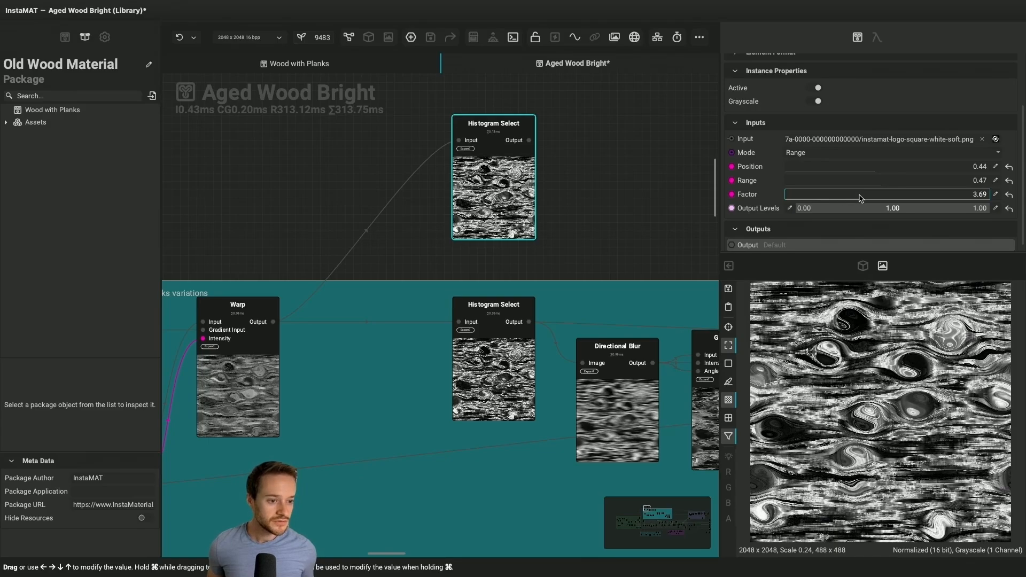
{"action": "left_click_drag", "start_coordinate": [794, 208], "coordinate": [867, 213]}
{"action": "key", "text": "Delete"}
Duplicate the lower Gradient Map node in group 4, placing the copy between the two existing Gradient Maps
{"action": "scroll", "coordinate": [520, 205], "scroll_direction": "down", "scroll_amount": 5}
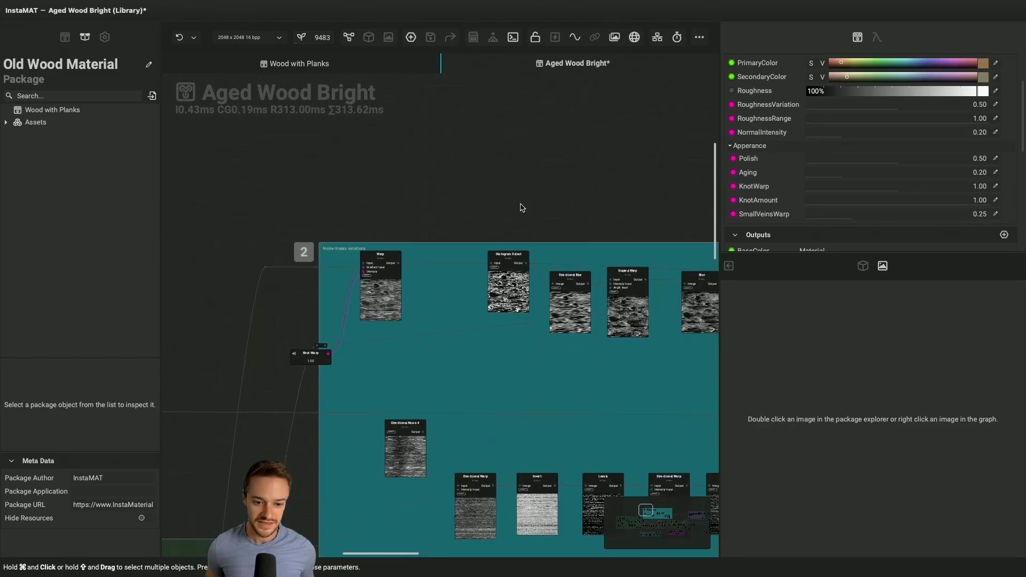
{"action": "scroll", "coordinate": [520, 207], "scroll_direction": "down", "scroll_amount": 8}
{"action": "scroll", "coordinate": [522, 207], "scroll_direction": "down", "scroll_amount": 2}
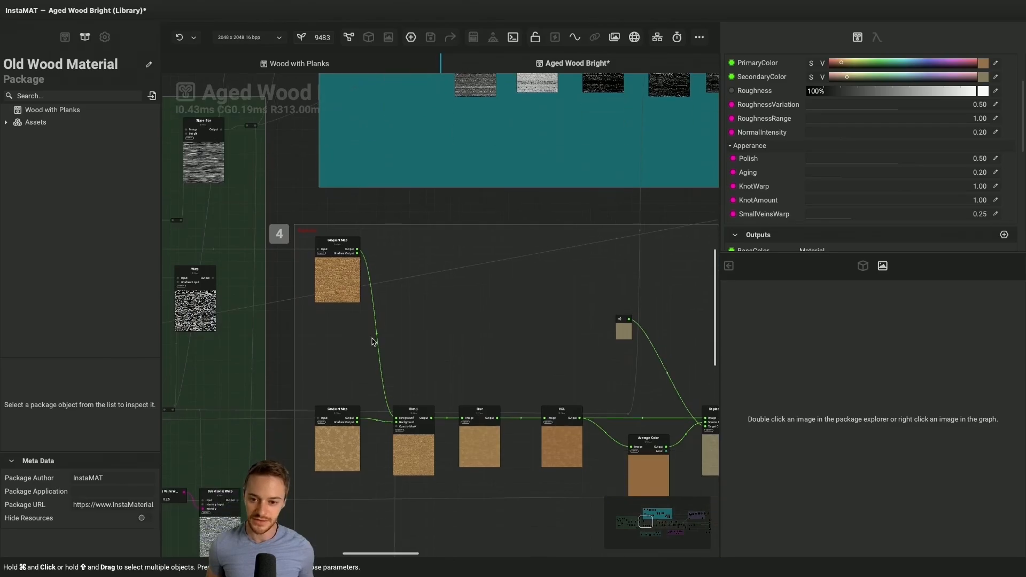
{"action": "scroll", "coordinate": [373, 341], "scroll_direction": "down", "scroll_amount": 3}
{"action": "scroll", "coordinate": [373, 341], "scroll_direction": "left", "scroll_amount": 2}
{"action": "scroll", "coordinate": [373, 341], "scroll_direction": "up", "scroll_amount": 6}
{"action": "scroll", "coordinate": [374, 342], "scroll_direction": "down", "scroll_amount": 3}
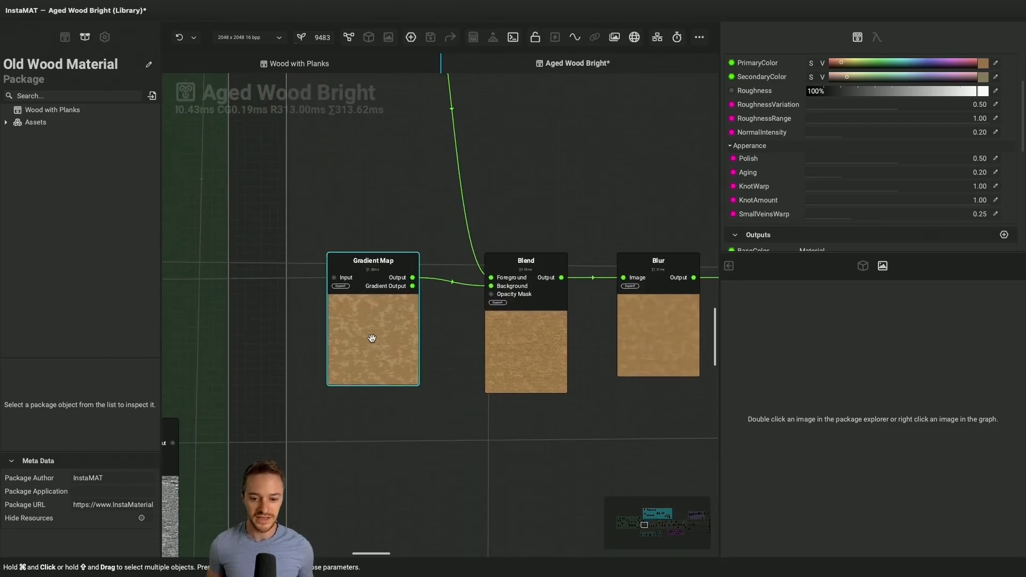
{"action": "left_click", "coordinate": [368, 347]}
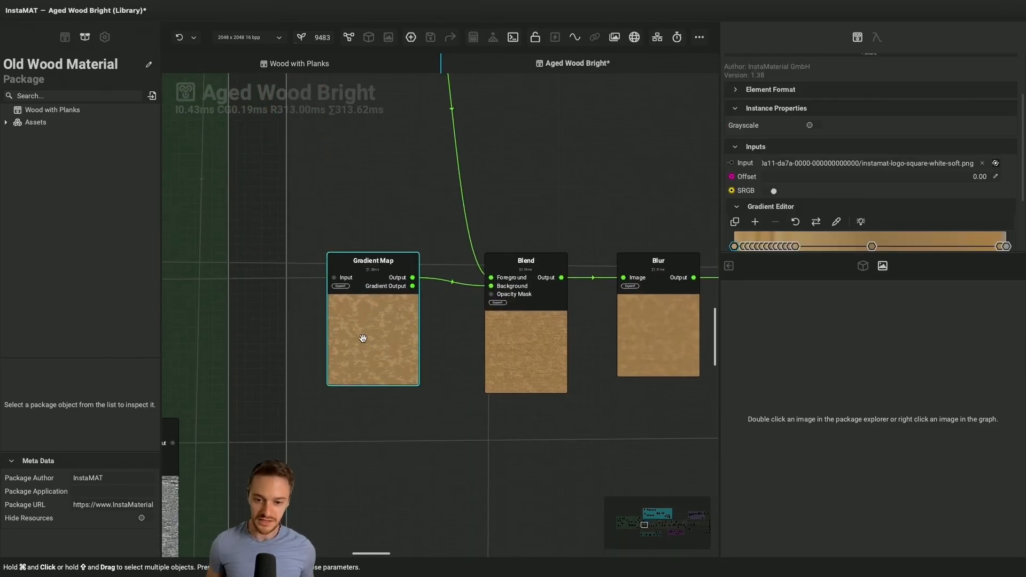
{"action": "left_click_drag", "start_coordinate": [362, 339], "coordinate": [370, 171], "text": "alt"}
{"action": "scroll", "coordinate": [369, 171], "scroll_direction": "up", "scroll_amount": 4}
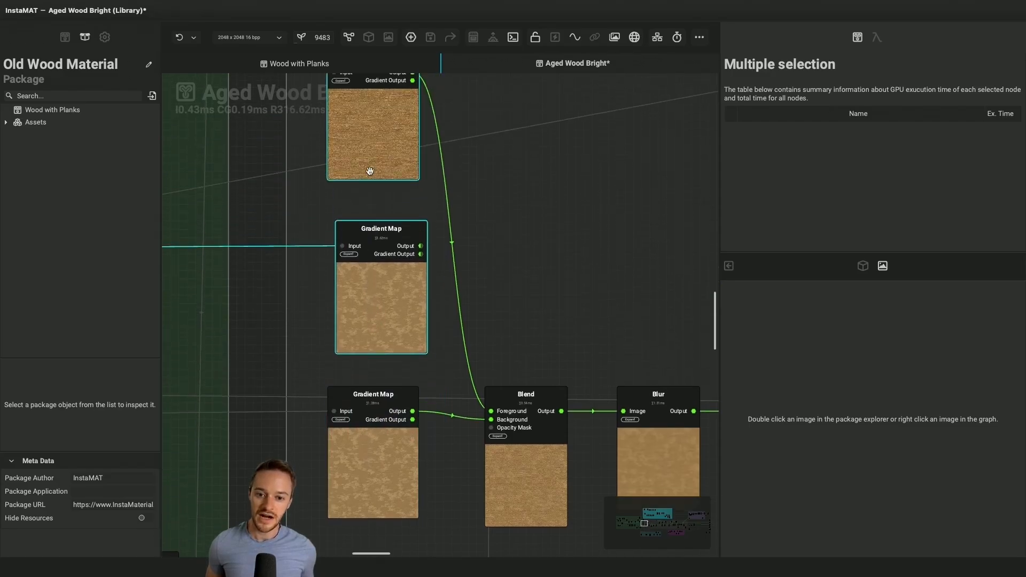
Preview the copied Gradient Map's output in the image viewer and inspect its gradient editor
{"action": "left_click", "coordinate": [395, 308]}
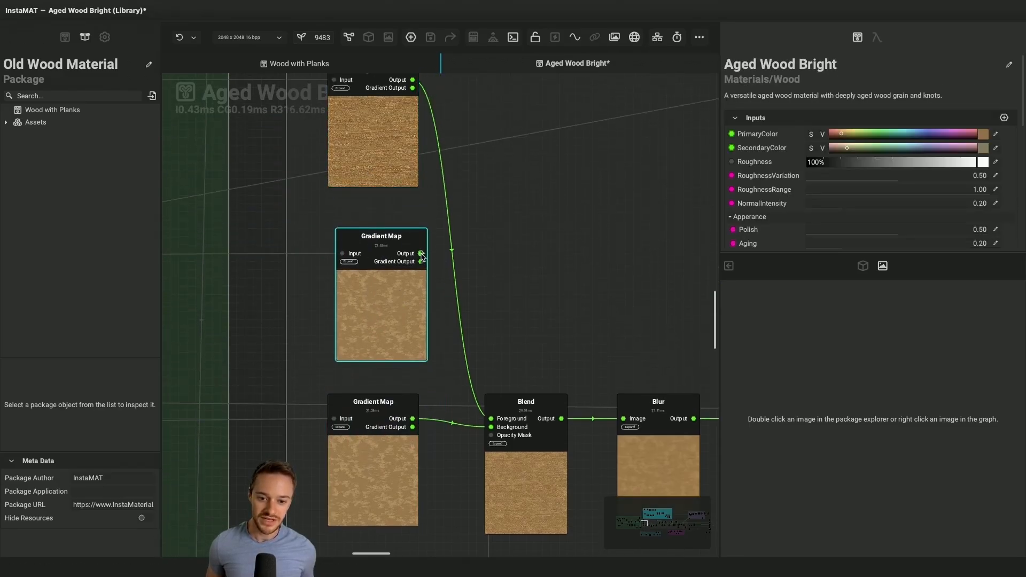
{"action": "double_click", "coordinate": [383, 262]}
{"action": "scroll", "coordinate": [792, 236], "scroll_direction": "down", "scroll_amount": 4}
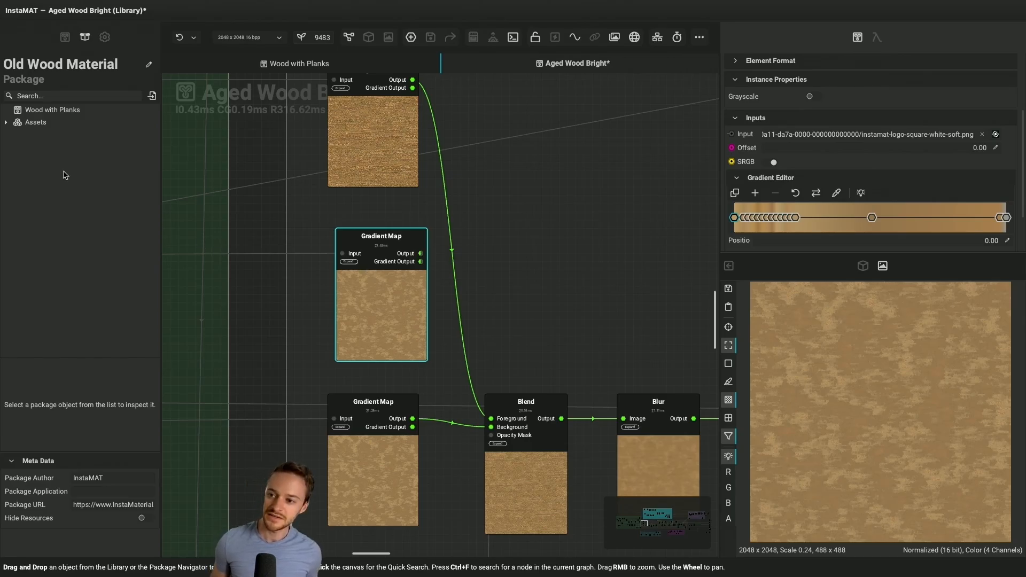
Display Albedo Scan.jpg from the package images, and rearrange the layout with the viewers beside a wider node graph
{"action": "left_click", "coordinate": [6, 121]}
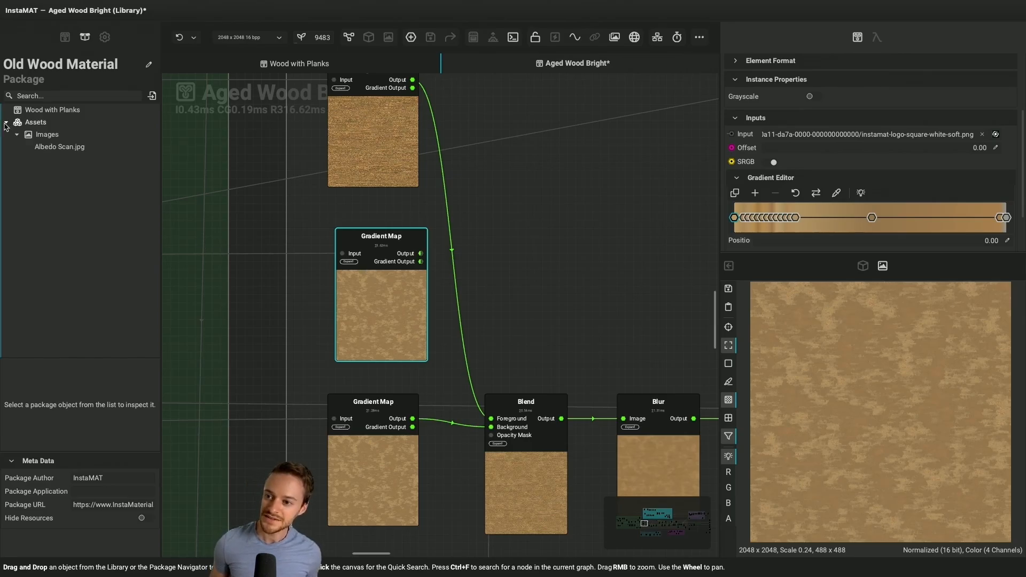
{"action": "left_click", "coordinate": [56, 148]}
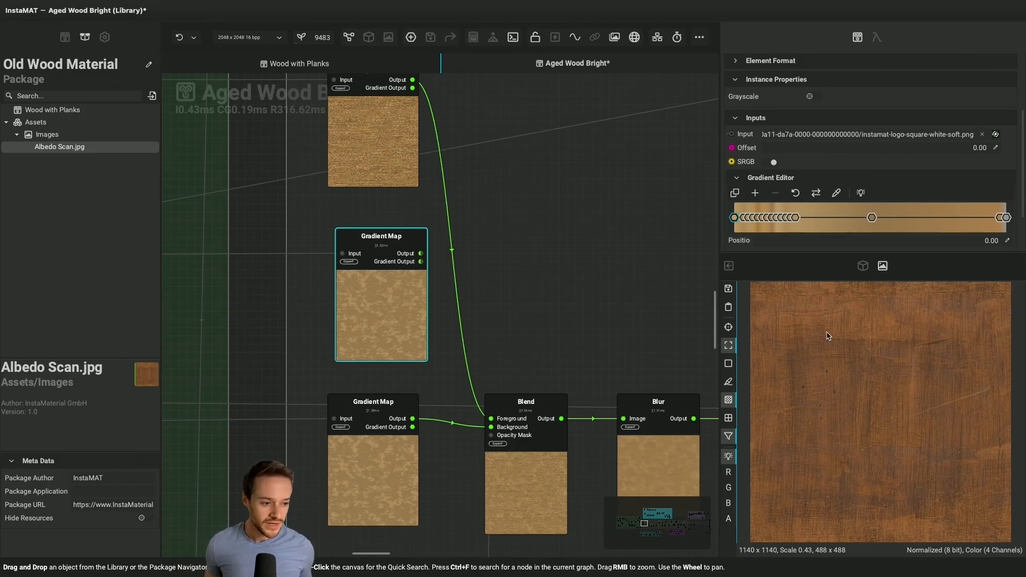
{"action": "left_click", "coordinate": [729, 267]}
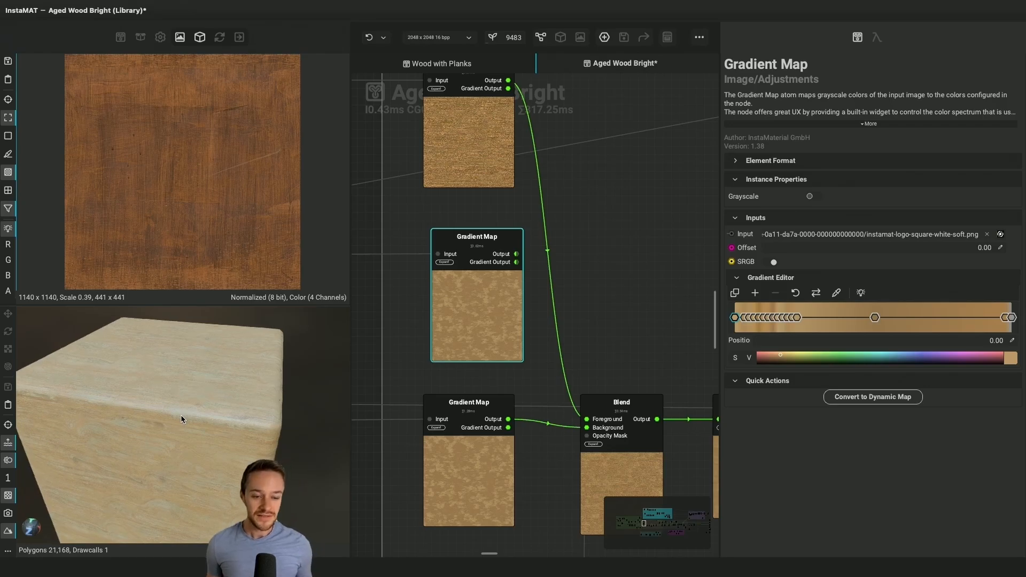
{"action": "left_click_drag", "start_coordinate": [720, 400], "coordinate": [822, 403]}
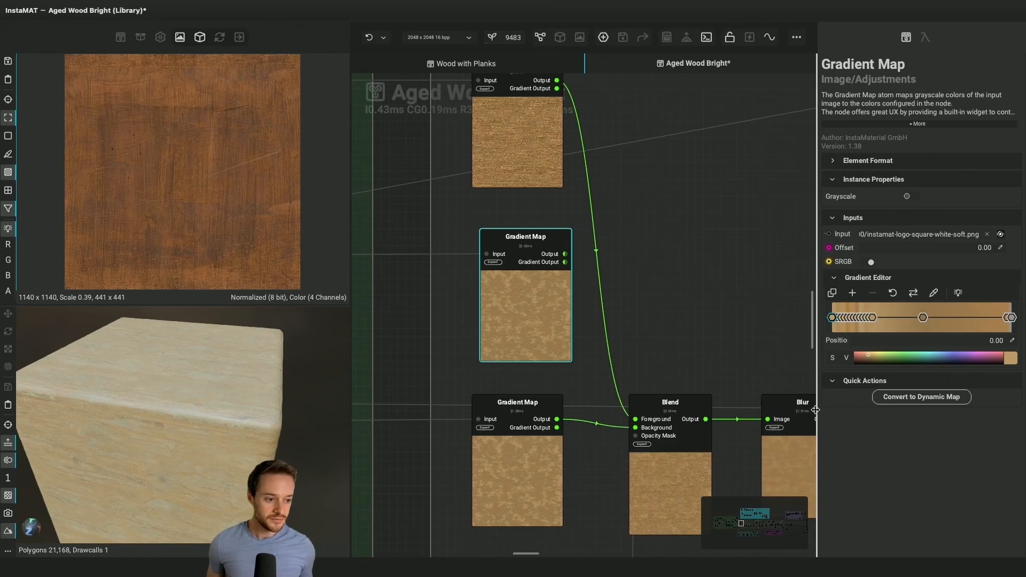
Convert the copied Gradient Map to a dynamic map and sample its gradient colors across the albedo scan
{"action": "left_click", "coordinate": [923, 399]}
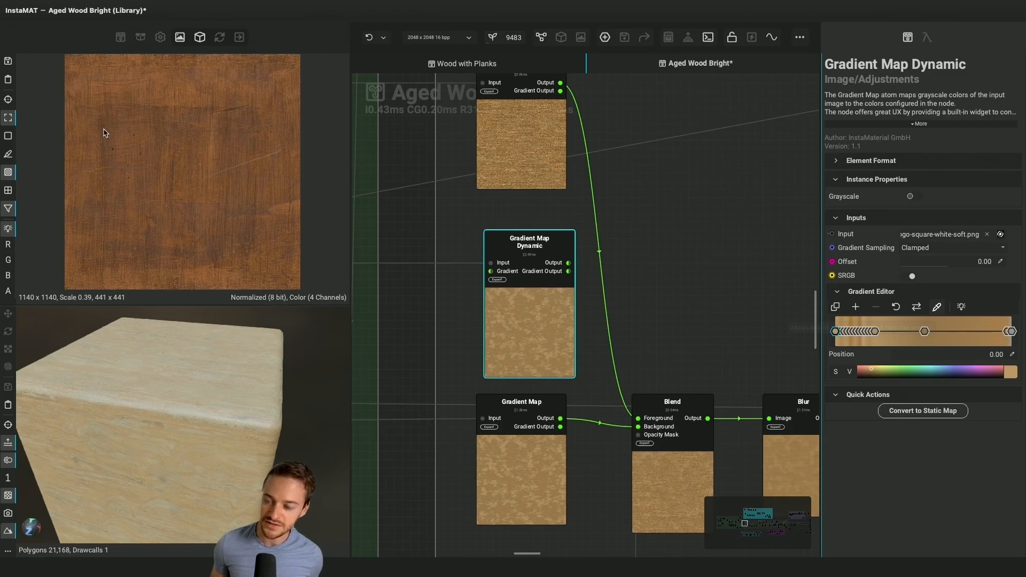
{"action": "left_click_drag", "start_coordinate": [104, 131], "coordinate": [161, 161]}
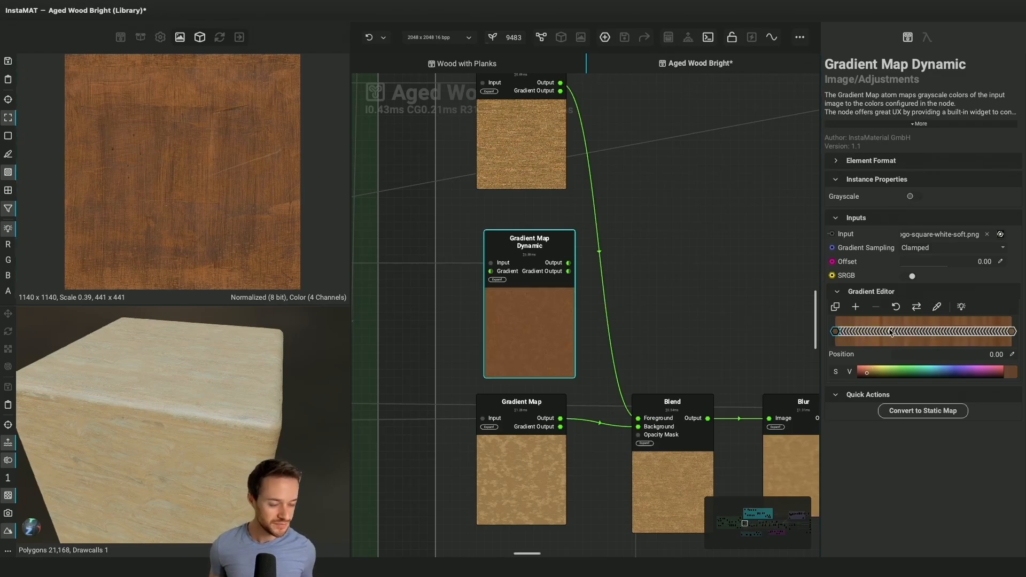
Preview the Gradient Map Dynamic node's output and delete that node
{"action": "left_click", "coordinate": [503, 264]}
{"action": "left_click", "coordinate": [569, 263]}
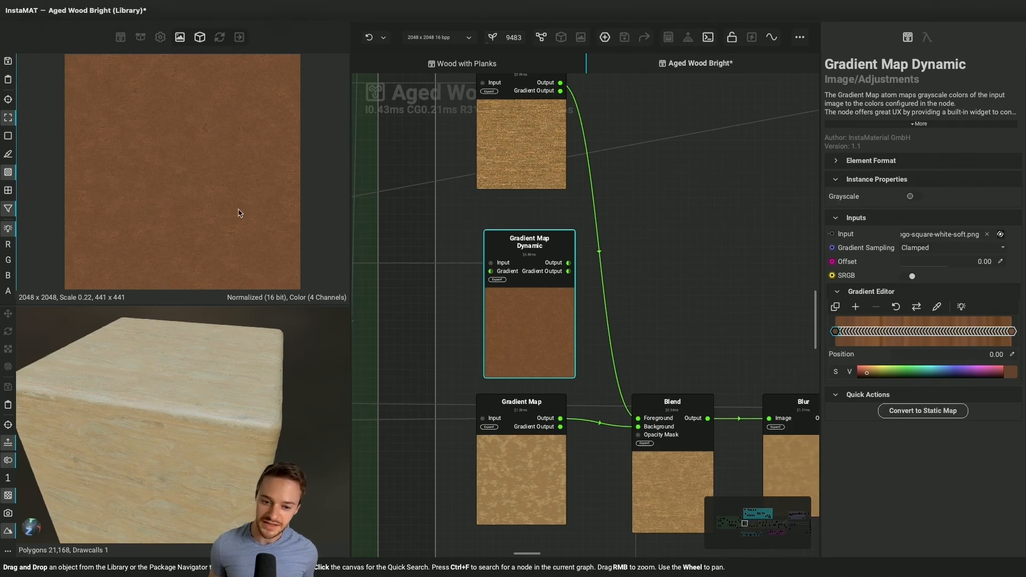
{"action": "key", "text": "Delete"}
Inspect the settings of the Height To Normal node fed by the Normal Intensity input
{"action": "scroll", "coordinate": [531, 312], "scroll_direction": "down", "scroll_amount": 8}
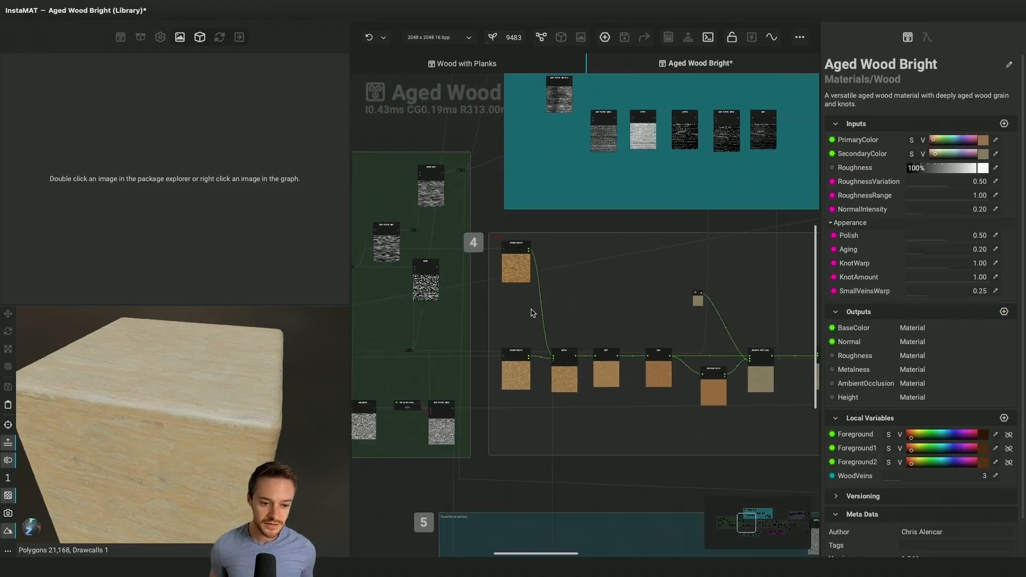
{"action": "scroll", "coordinate": [531, 313], "scroll_direction": "right", "scroll_amount": 15}
{"action": "scroll", "coordinate": [531, 313], "scroll_direction": "right", "scroll_amount": 10}
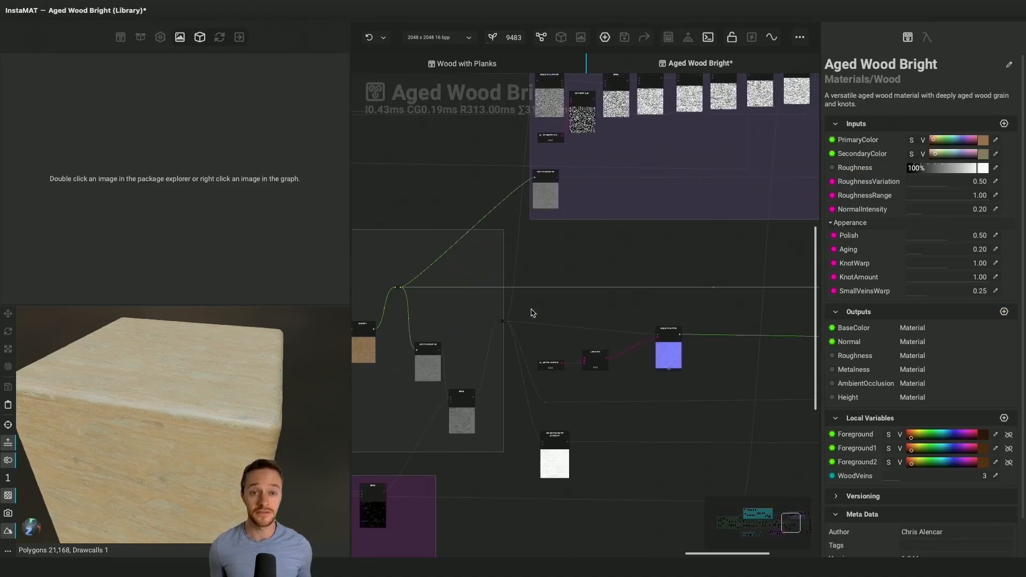
{"action": "scroll", "coordinate": [609, 355], "scroll_direction": "up", "scroll_amount": 5}
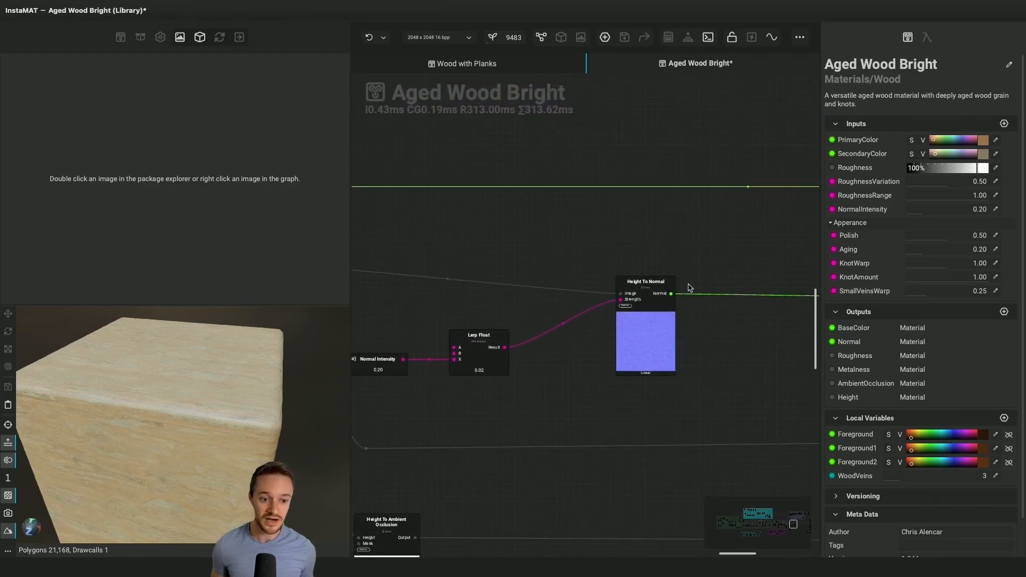
{"action": "left_click", "coordinate": [640, 300]}
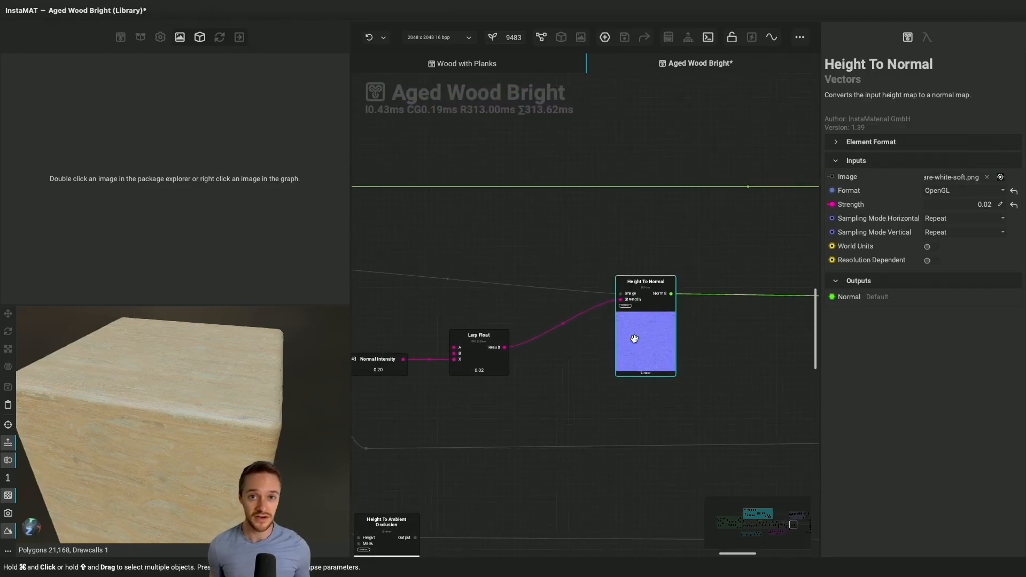
Inspect the settings of the Height To Ambient Occlusion node and its place in the graph
{"action": "scroll", "coordinate": [654, 348], "scroll_direction": "down", "scroll_amount": 5}
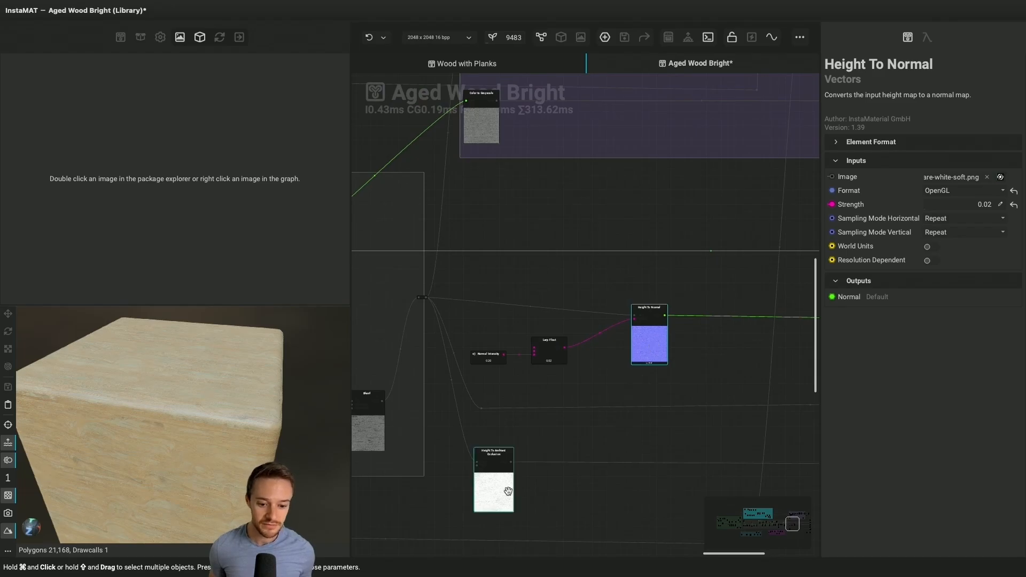
{"action": "scroll", "coordinate": [521, 250], "scroll_direction": "down", "scroll_amount": 10}
{"action": "scroll", "coordinate": [521, 249], "scroll_direction": "up", "scroll_amount": 5}
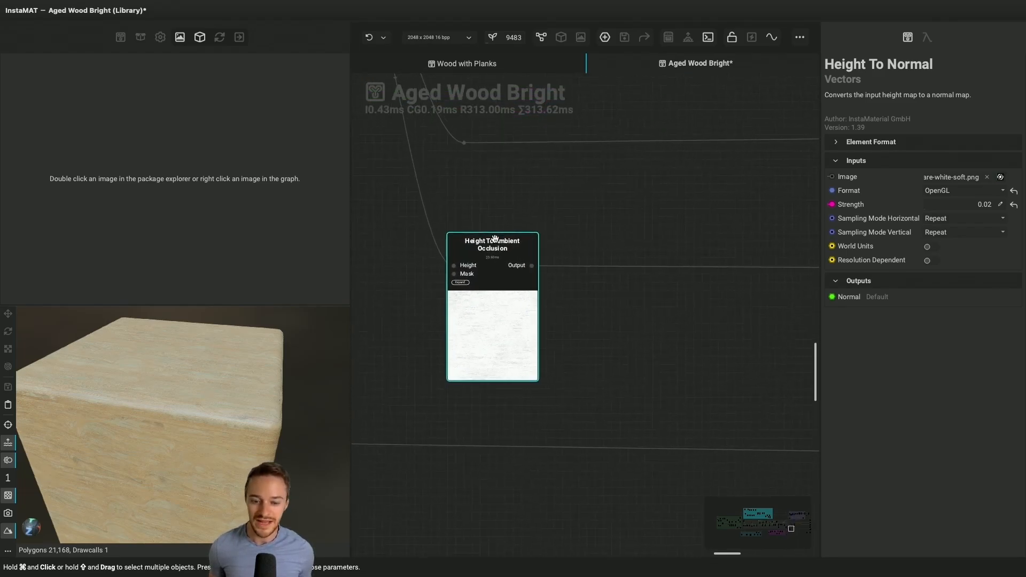
{"action": "left_click", "coordinate": [513, 348]}
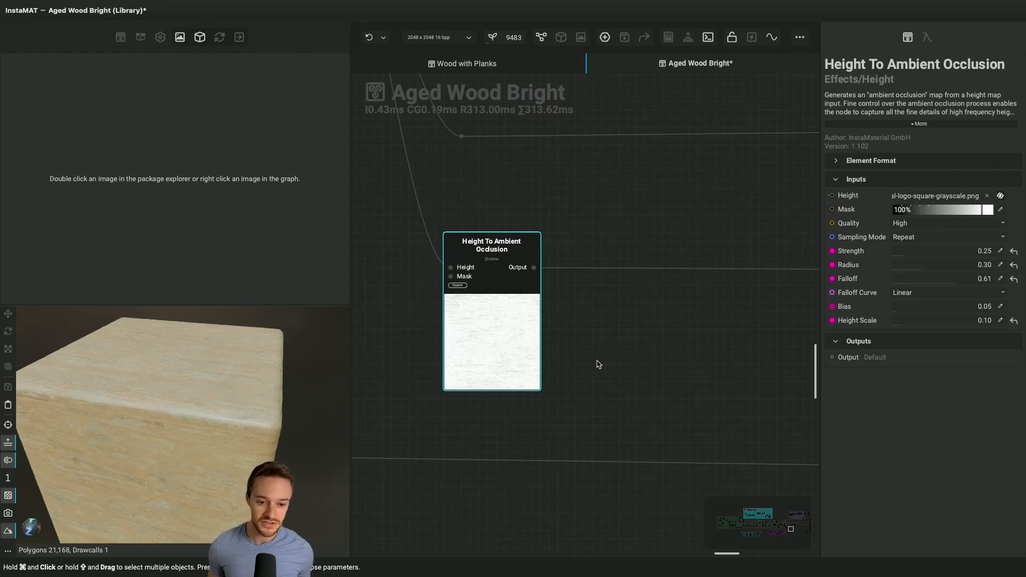
{"action": "scroll", "coordinate": [599, 365], "scroll_direction": "down", "scroll_amount": 5}
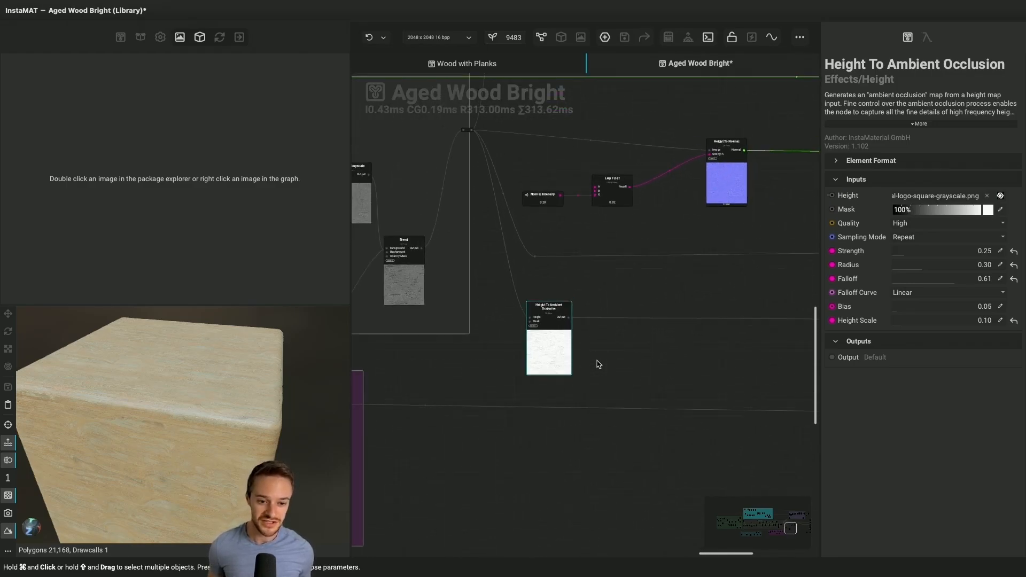
{"action": "scroll", "coordinate": [697, 328], "scroll_direction": "down", "scroll_amount": 5}
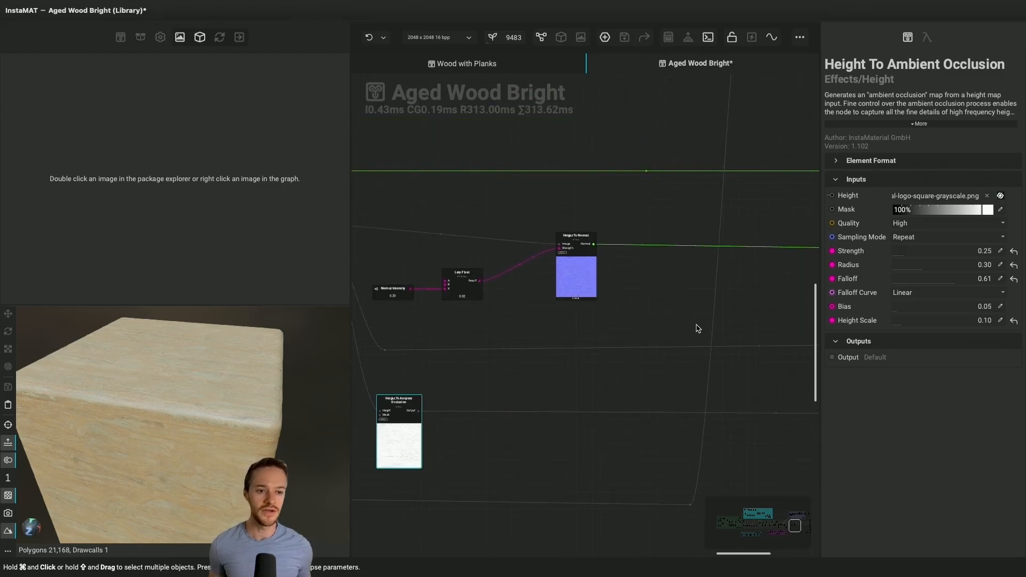
{"action": "scroll", "coordinate": [698, 328], "scroll_direction": "down", "scroll_amount": 1}
{"action": "scroll", "coordinate": [697, 328], "scroll_direction": "up", "scroll_amount": 2}
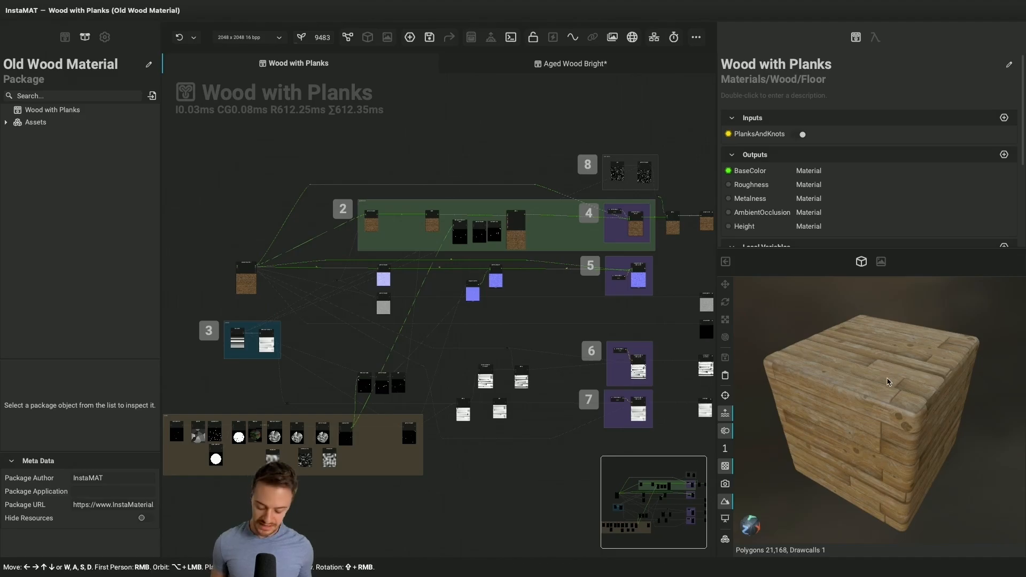
Examine the Wood with Planks material on the 3D cube and locate the Knots group in its graph
{"action": "mouse_move", "coordinate": [888, 378]}
{"action": "left_mouse_down"}
{"action": "mouse_move", "coordinate": [868, 394]}
{"action": "mouse_move", "coordinate": [896, 374]}
{"action": "left_mouse_up"}
{"action": "scroll", "coordinate": [460, 352], "scroll_direction": "left", "scroll_amount": 3}
{"action": "scroll", "coordinate": [460, 352], "scroll_direction": "down", "scroll_amount": 2}
{"action": "scroll", "coordinate": [461, 351], "scroll_direction": "left", "scroll_amount": 3}
{"action": "scroll", "coordinate": [461, 351], "scroll_direction": "down", "scroll_amount": 2}
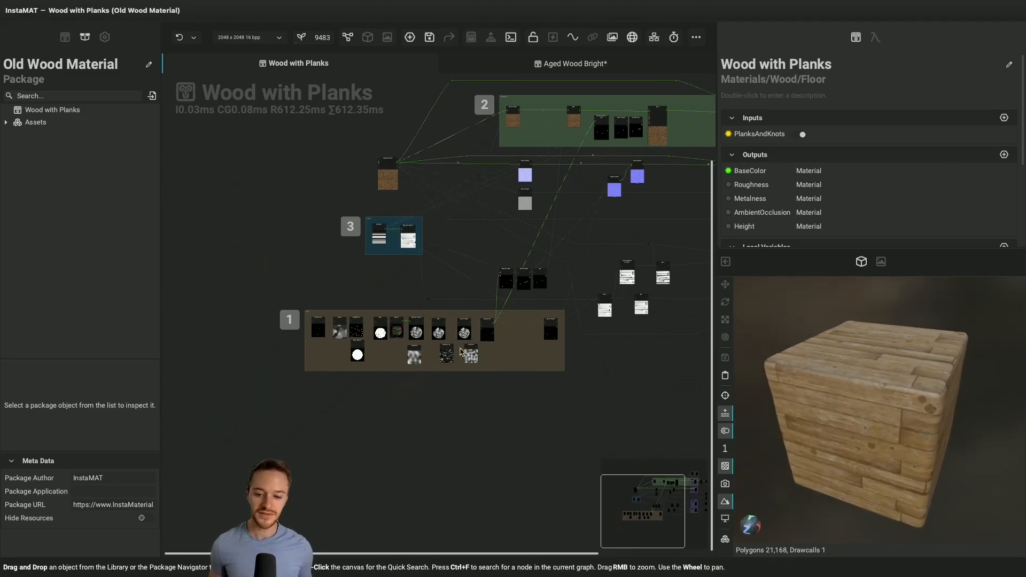
{"action": "scroll", "coordinate": [388, 351], "scroll_direction": "up", "scroll_amount": 5, "text": "ctrl"}
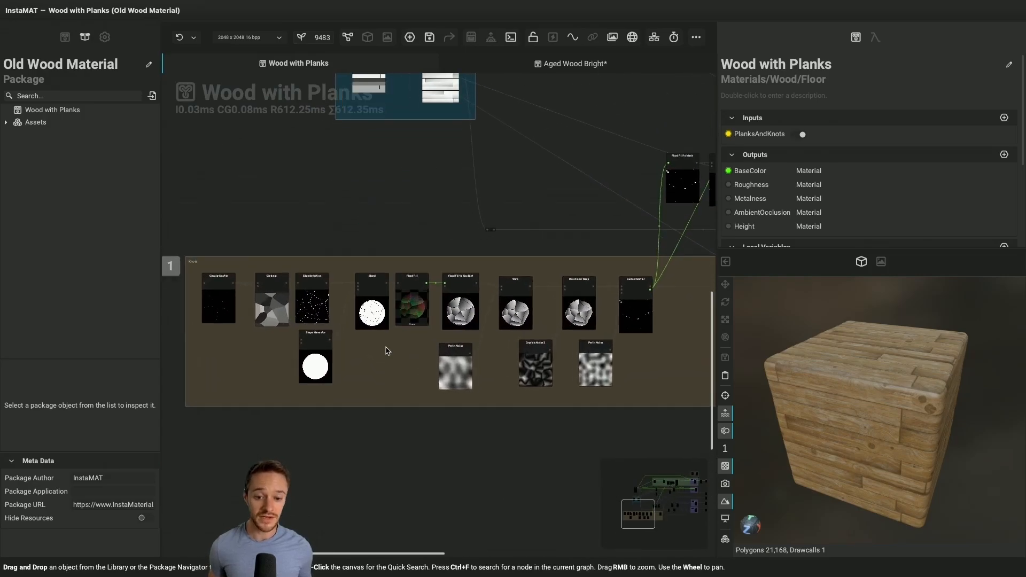
Examine the Flood Fill node in the Knots group and the Blend node that feeds it
{"action": "left_click", "coordinate": [417, 294]}
{"action": "scroll", "coordinate": [416, 294], "scroll_direction": "up", "scroll_amount": 4, "text": "ctrl"}
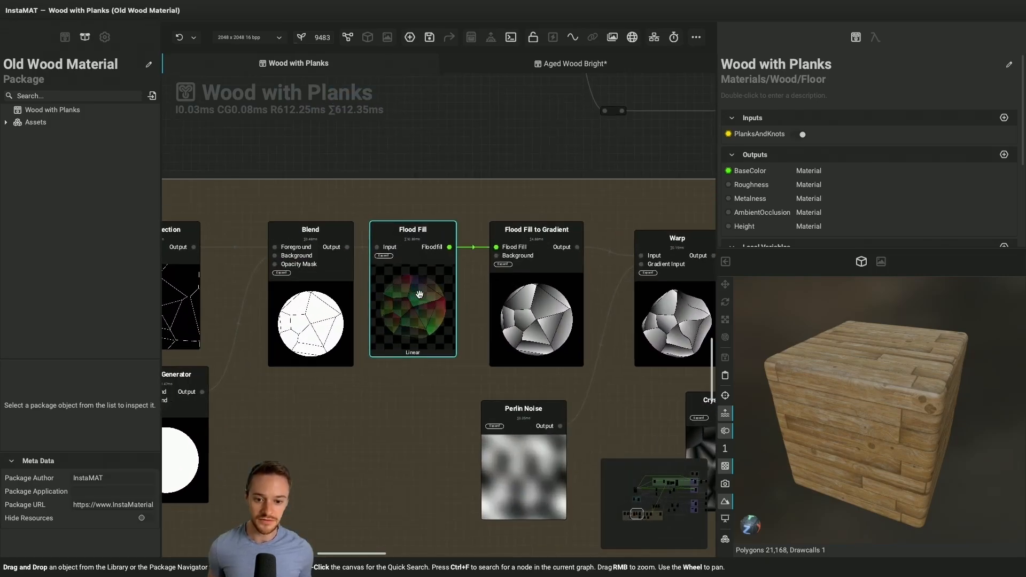
{"action": "left_click", "coordinate": [400, 402]}
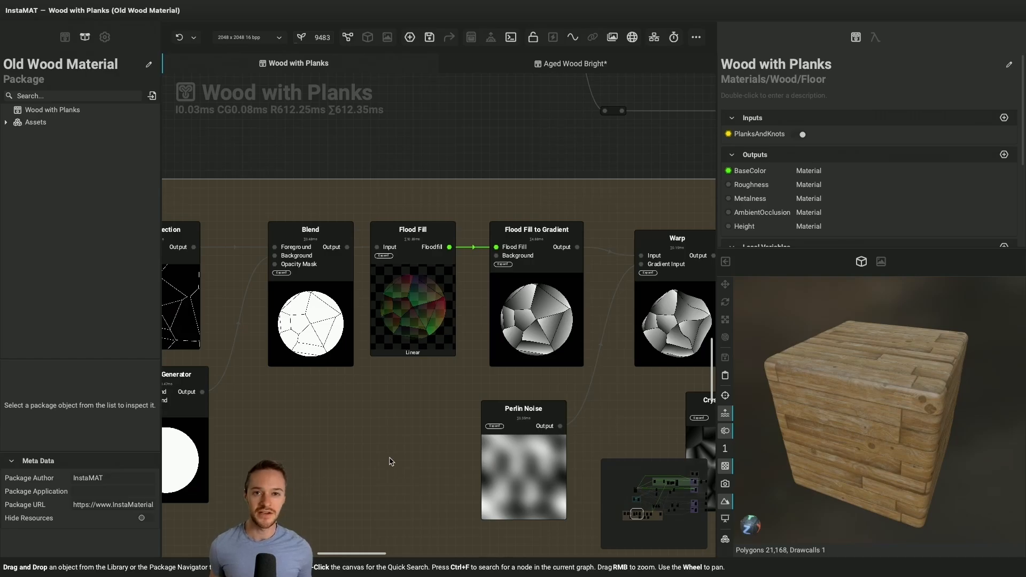
{"action": "scroll", "coordinate": [390, 461], "scroll_direction": "down", "scroll_amount": 3, "text": "ctrl"}
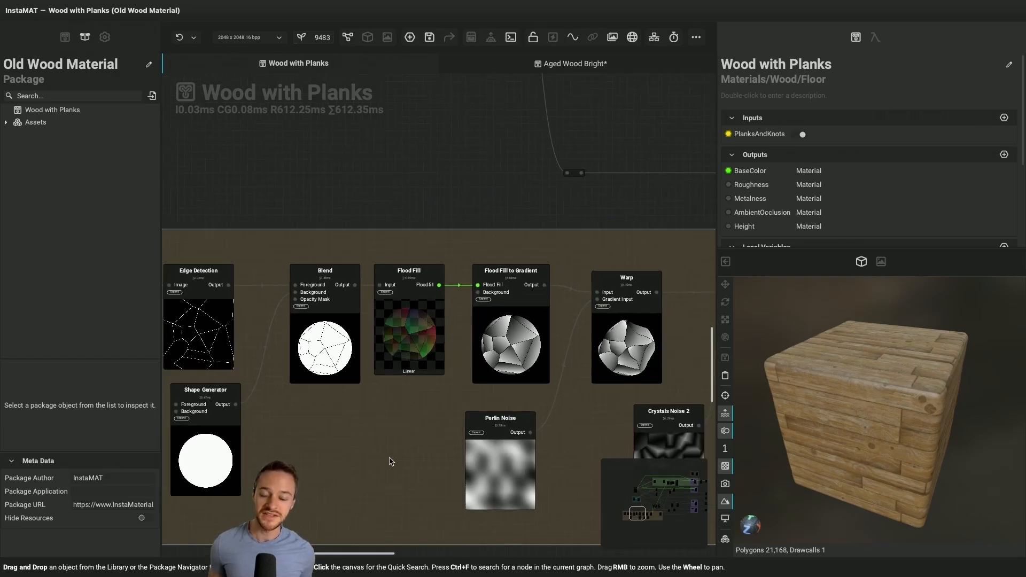
{"action": "left_click", "coordinate": [364, 373]}
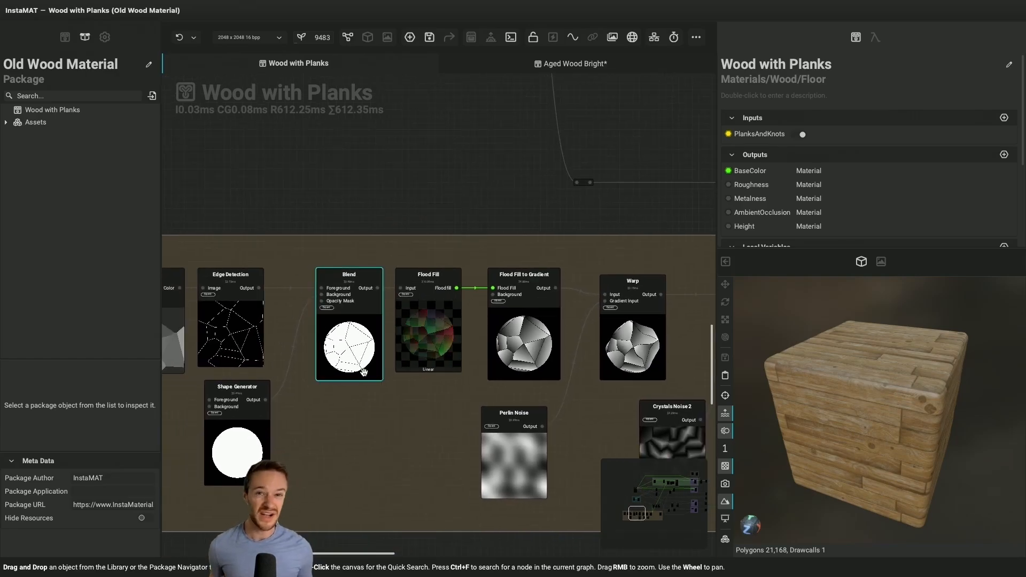
{"action": "left_click", "coordinate": [398, 422]}
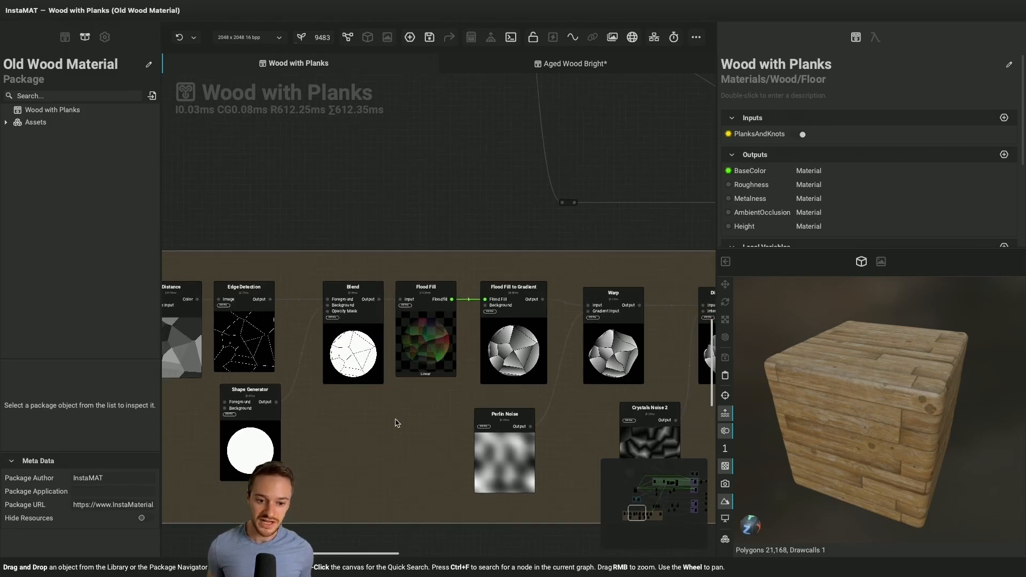
Examine the Knots group's Flood Fill to Gradient node and trace the chain back to its first nodes
{"action": "scroll", "coordinate": [427, 429], "scroll_direction": "up", "scroll_amount": 2, "text": "ctrl"}
{"action": "left_click", "coordinate": [531, 322]}
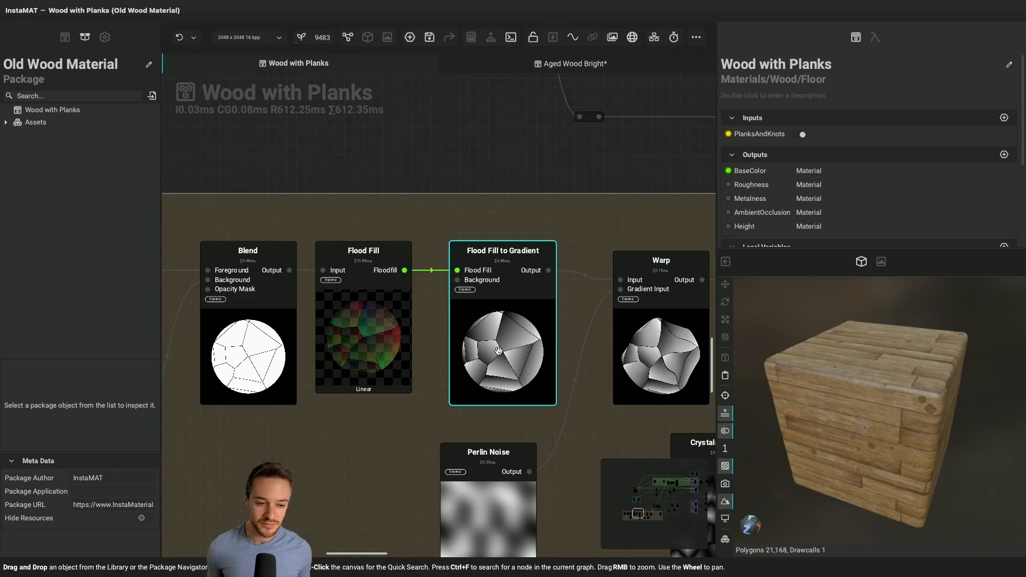
{"action": "scroll", "coordinate": [505, 354], "scroll_direction": "down", "scroll_amount": 3, "text": "ctrl"}
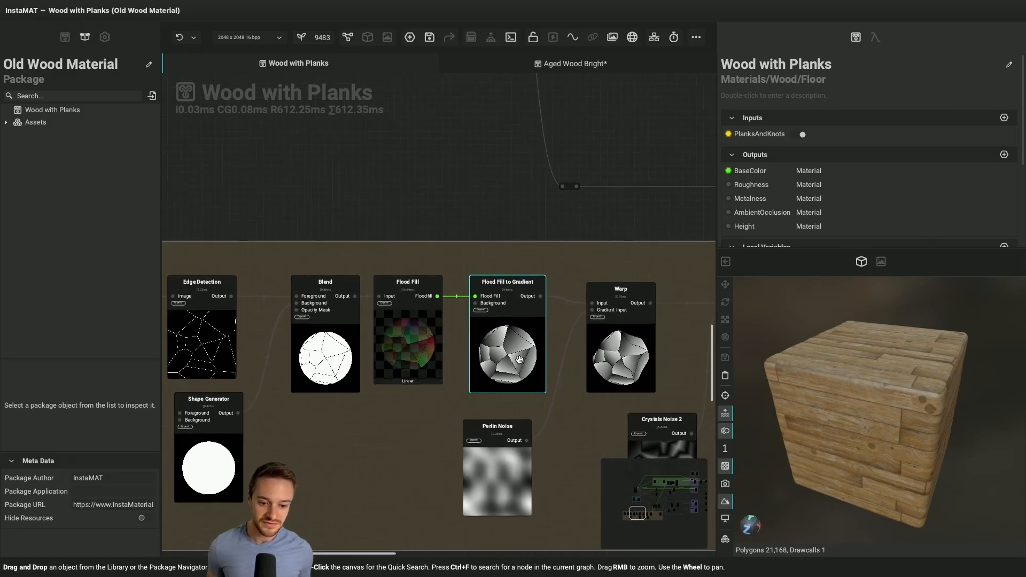
{"action": "scroll", "coordinate": [519, 359], "scroll_direction": "down", "scroll_amount": 3, "text": "ctrl"}
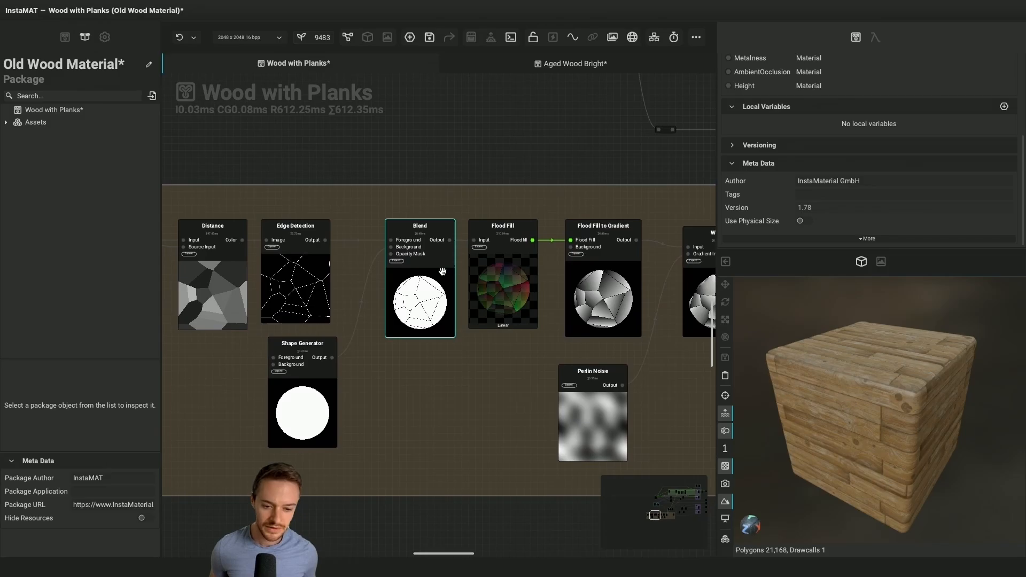
{"action": "scroll", "coordinate": [442, 271], "scroll_direction": "left", "scroll_amount": 5}
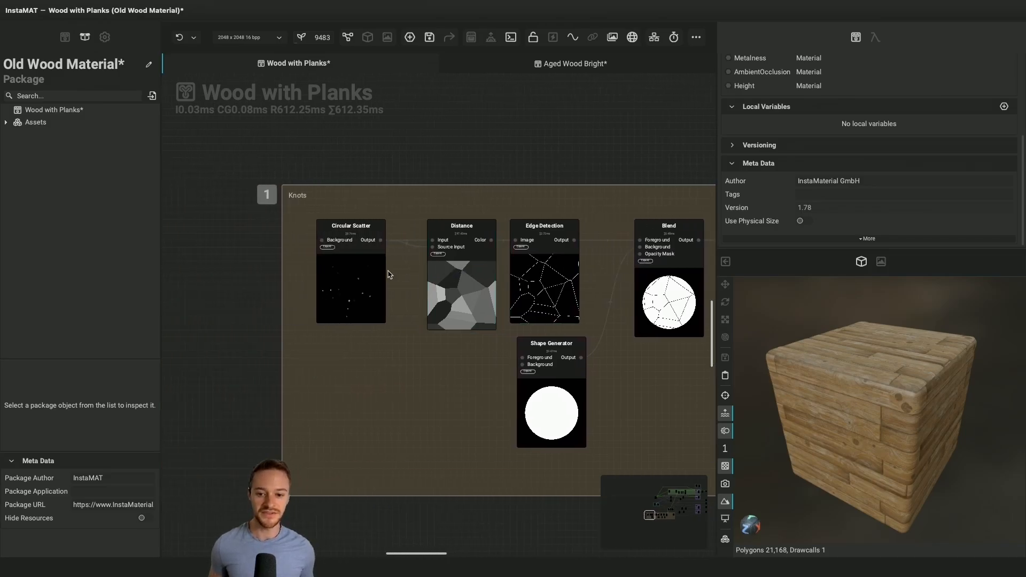
Show the Circular Scatter node's settings in the Knots group and preview its output image
{"action": "left_click", "coordinate": [368, 271]}
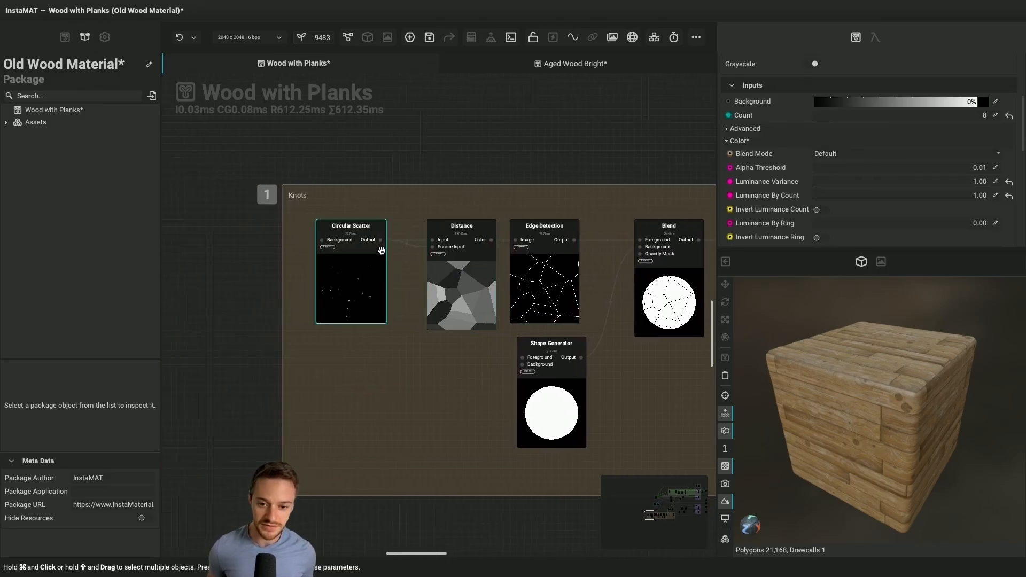
{"action": "left_click", "coordinate": [381, 241]}
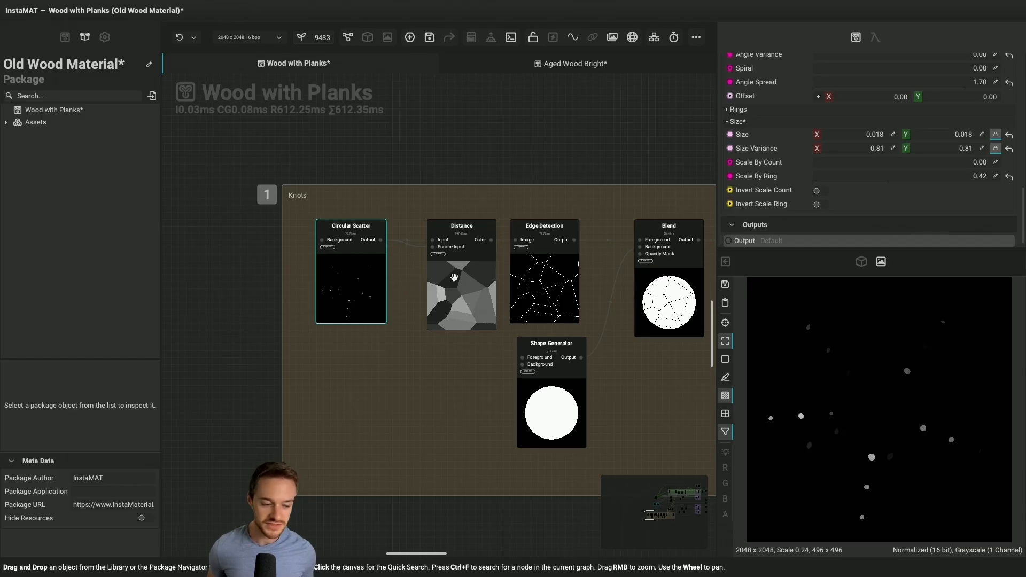
{"action": "scroll", "coordinate": [482, 373], "scroll_direction": "down", "scroll_amount": 4}
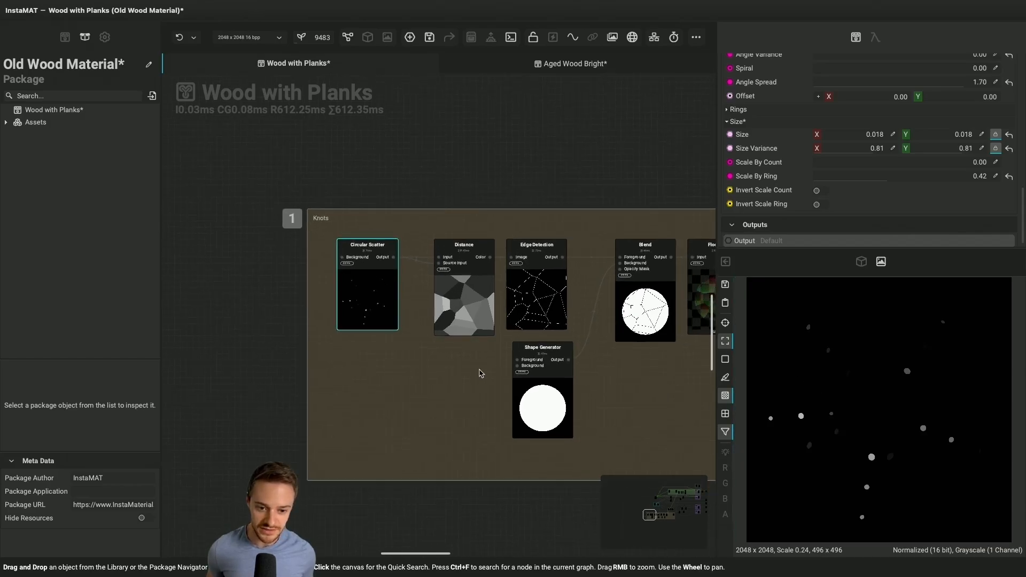
Preview the grayscale output of the Tile Scatter node in the Planks group
{"action": "scroll", "coordinate": [482, 373], "scroll_direction": "right", "scroll_amount": 3}
{"action": "scroll", "coordinate": [482, 374], "scroll_direction": "up", "scroll_amount": 1}
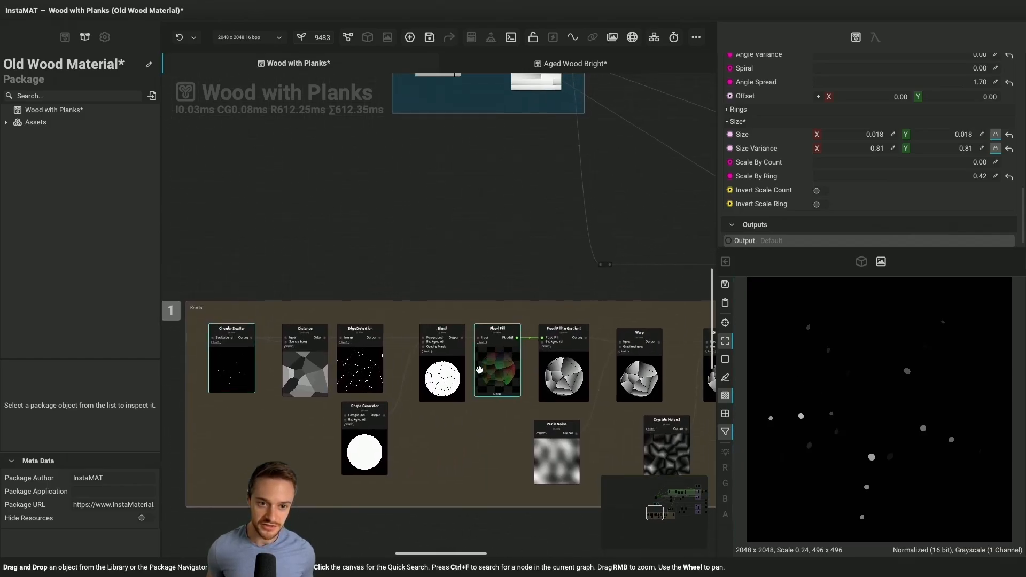
{"action": "scroll", "coordinate": [480, 373], "scroll_direction": "up", "scroll_amount": 4}
{"action": "scroll", "coordinate": [461, 177], "scroll_direction": "up", "scroll_amount": 3}
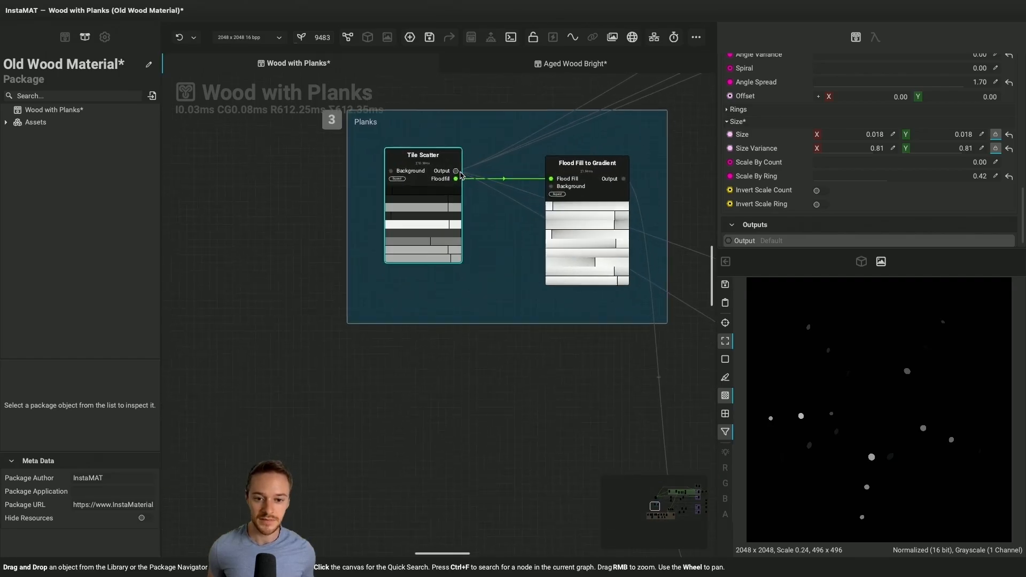
{"action": "left_click", "coordinate": [456, 177]}
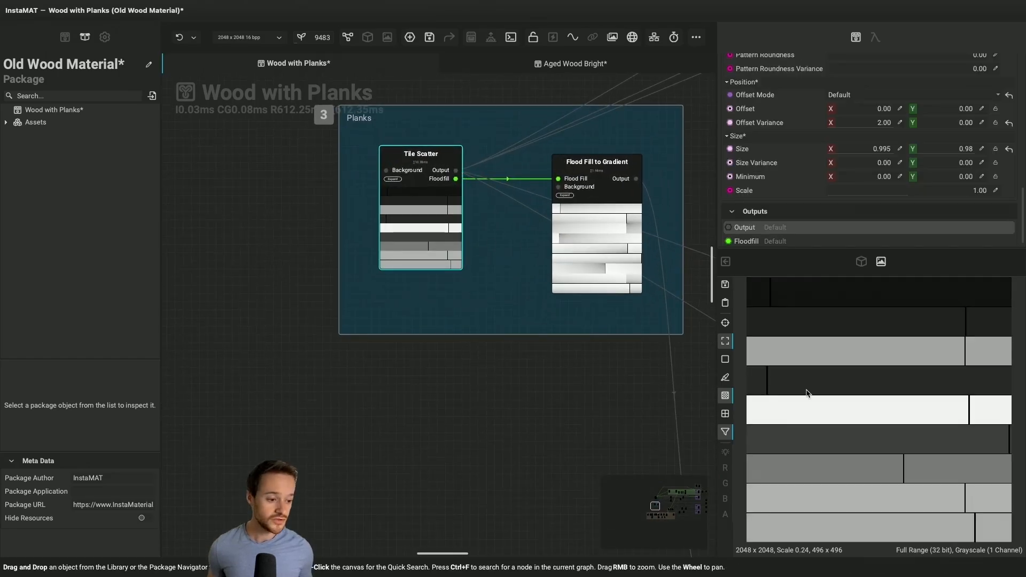
{"action": "scroll", "coordinate": [636, 318], "scroll_direction": "down", "scroll_amount": 1}
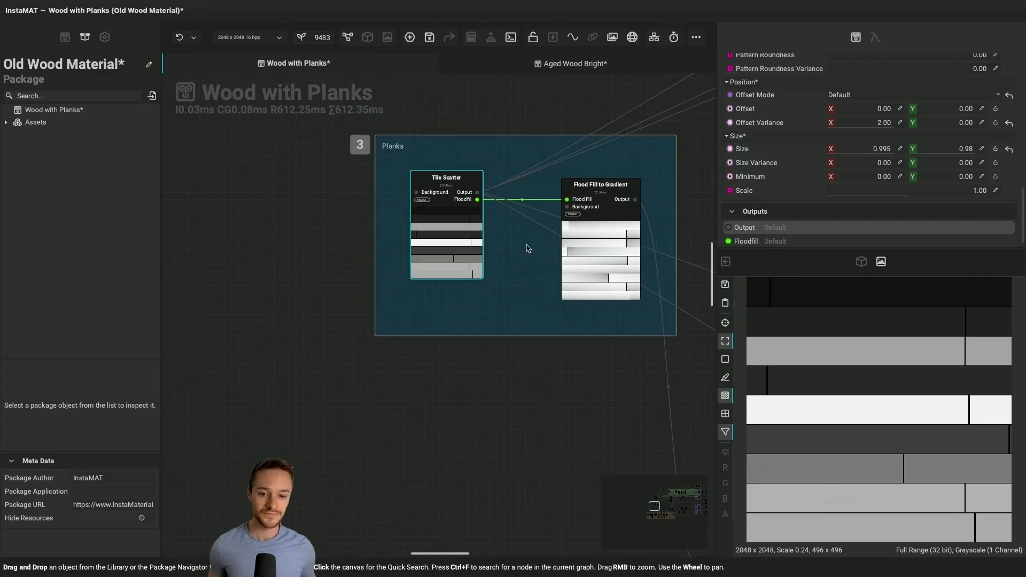
Preview the output of the Flood Fill to Gradient node in the Planks group
{"action": "scroll", "coordinate": [467, 200], "scroll_direction": "up", "scroll_amount": 1}
{"action": "scroll", "coordinate": [467, 200], "scroll_direction": "up", "scroll_amount": 1}
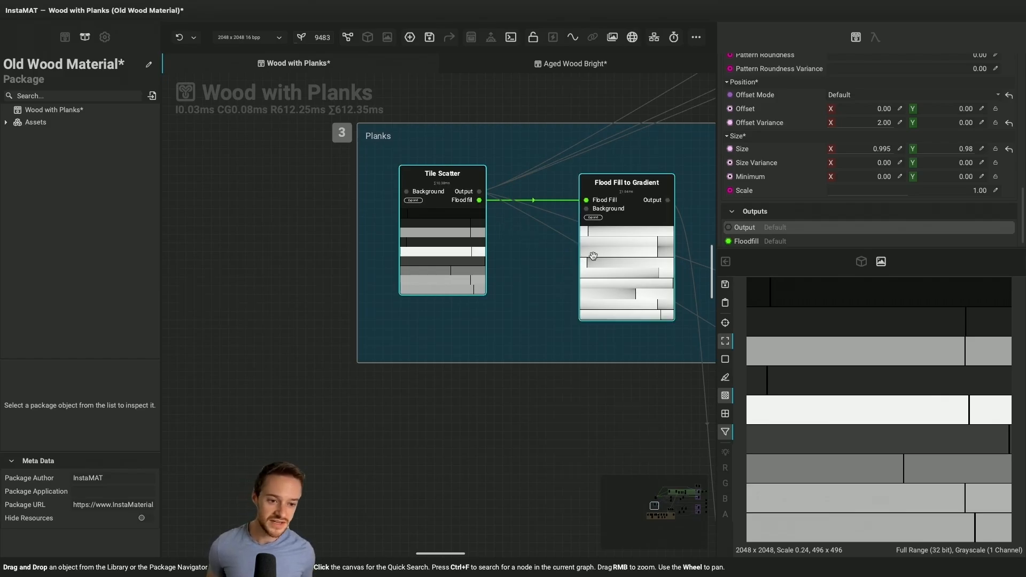
{"action": "scroll", "coordinate": [625, 248], "scroll_direction": "right", "scroll_amount": 3}
{"action": "left_click", "coordinate": [596, 196]}
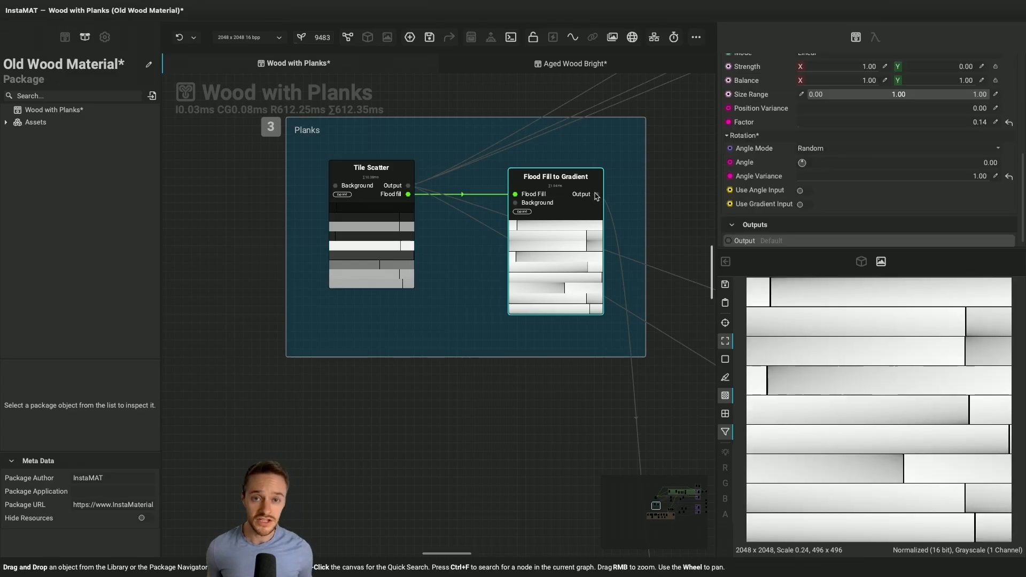
Bring back the 3D preview of the cube and raise the render Displacement Factor to about 4.7
{"action": "left_click", "coordinate": [861, 261]}
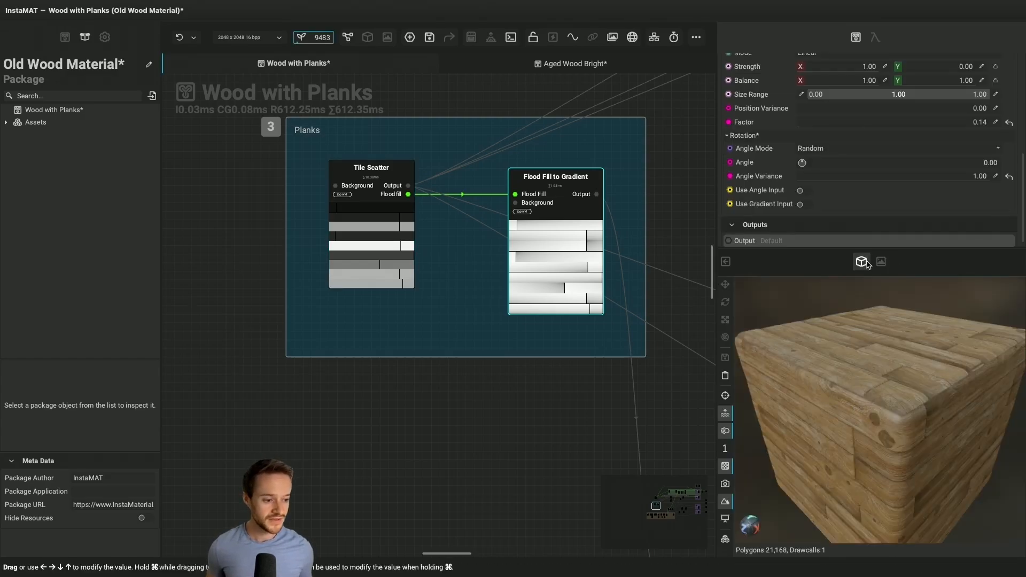
{"action": "left_click_drag", "start_coordinate": [857, 392], "coordinate": [763, 407]}
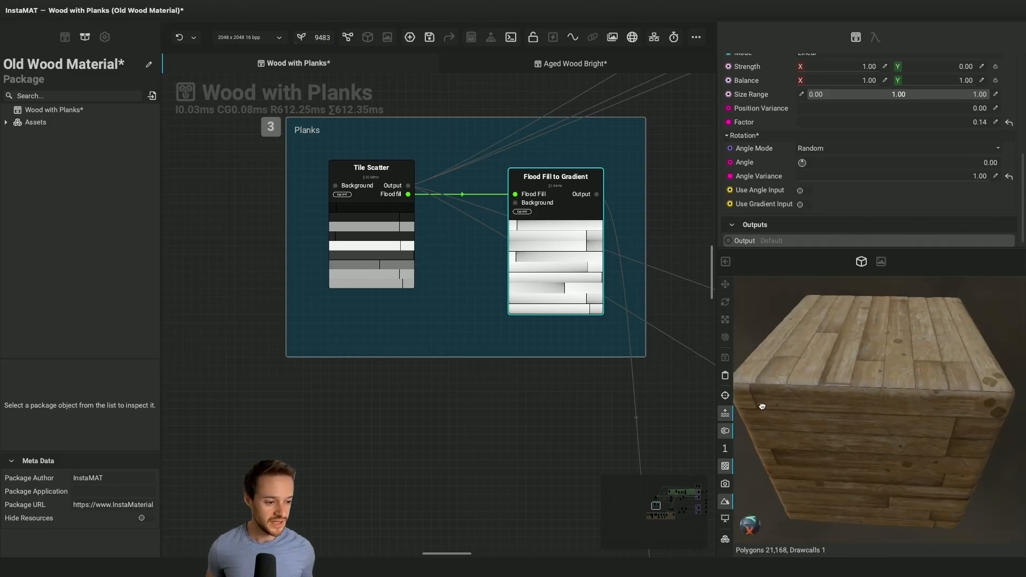
{"action": "left_click", "coordinate": [105, 37]}
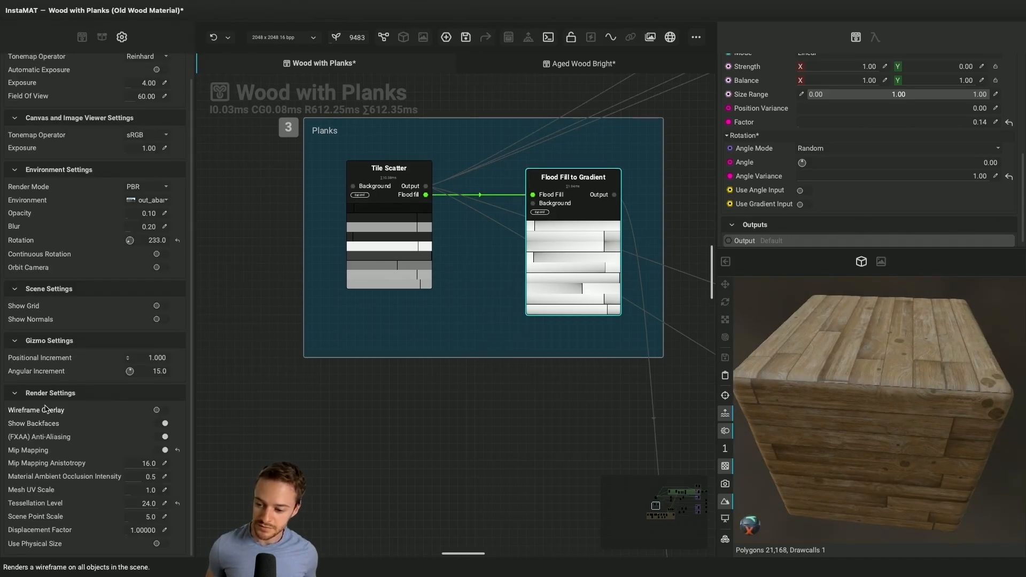
{"action": "left_click_drag", "start_coordinate": [129, 532], "coordinate": [141, 532]}
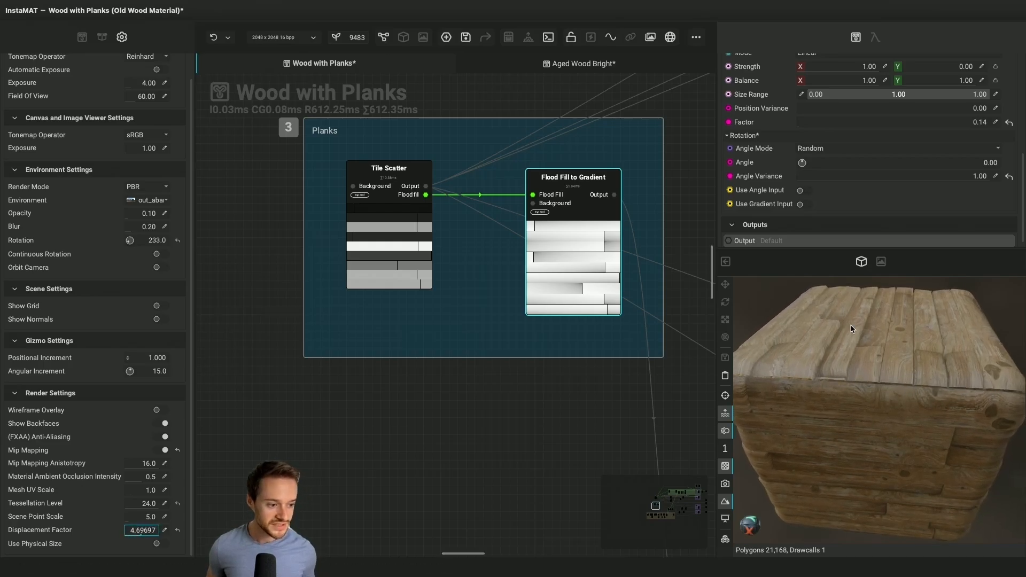
Inspect the displaced planks on the cube's top face up close and hide the viewer settings
{"action": "scroll", "coordinate": [851, 325], "scroll_direction": "up", "scroll_amount": 5}
{"action": "left_click_drag", "start_coordinate": [867, 347], "coordinate": [911, 354]}
{"action": "scroll", "coordinate": [911, 354], "scroll_direction": "down", "scroll_amount": 2}
{"action": "middle_click_drag", "start_coordinate": [911, 355], "coordinate": [915, 387]}
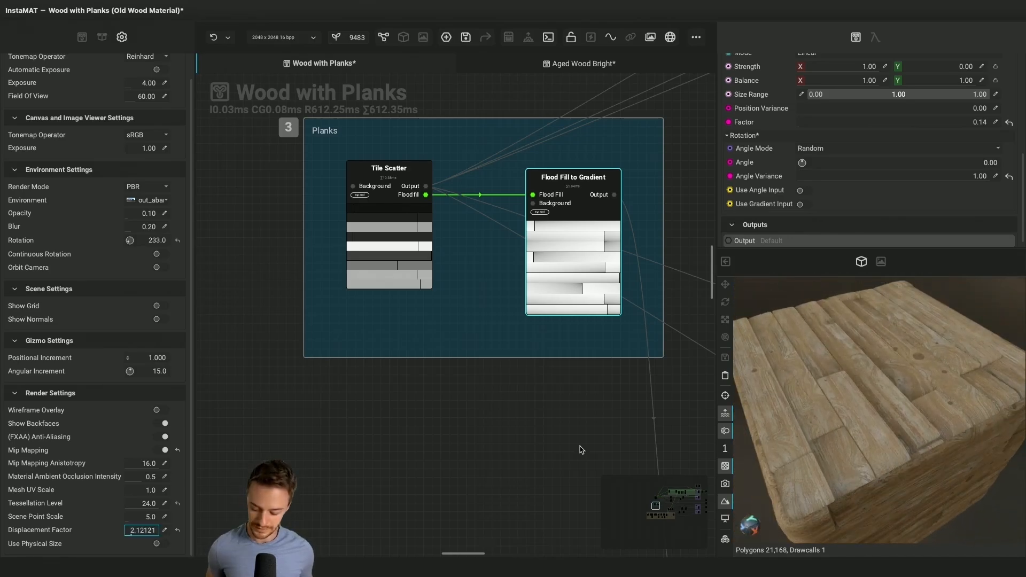
{"action": "middle_click_drag", "start_coordinate": [585, 450], "coordinate": [581, 450]}
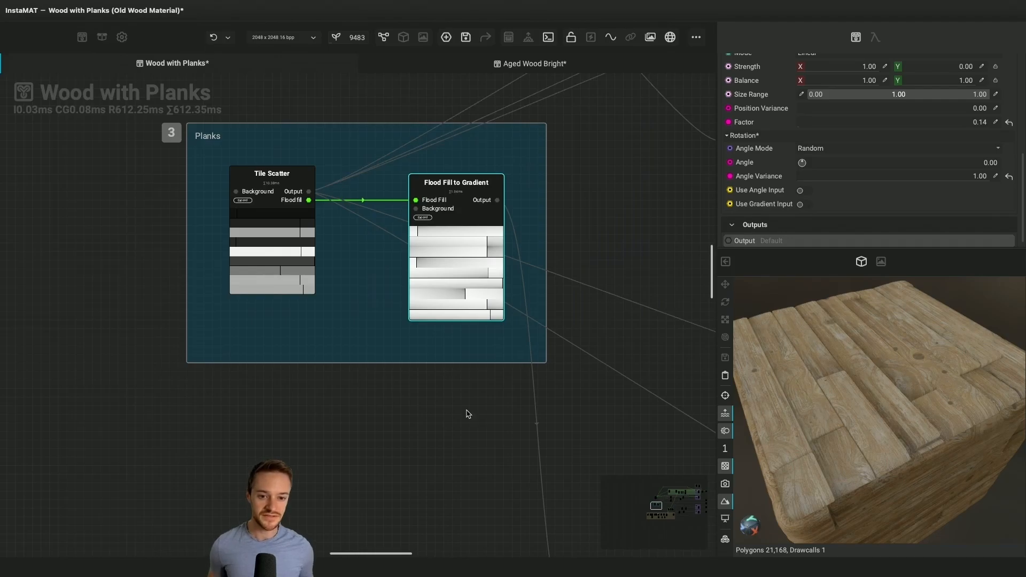
Inspect the Guided Scatter node's input settings and the Perlin Noise linked to its Scale Input in the Knots group
{"action": "scroll", "coordinate": [467, 412], "scroll_direction": "down", "scroll_amount": 3}
{"action": "scroll", "coordinate": [571, 498], "scroll_direction": "down", "scroll_amount": 5}
{"action": "scroll", "coordinate": [571, 498], "scroll_direction": "right", "scroll_amount": 3}
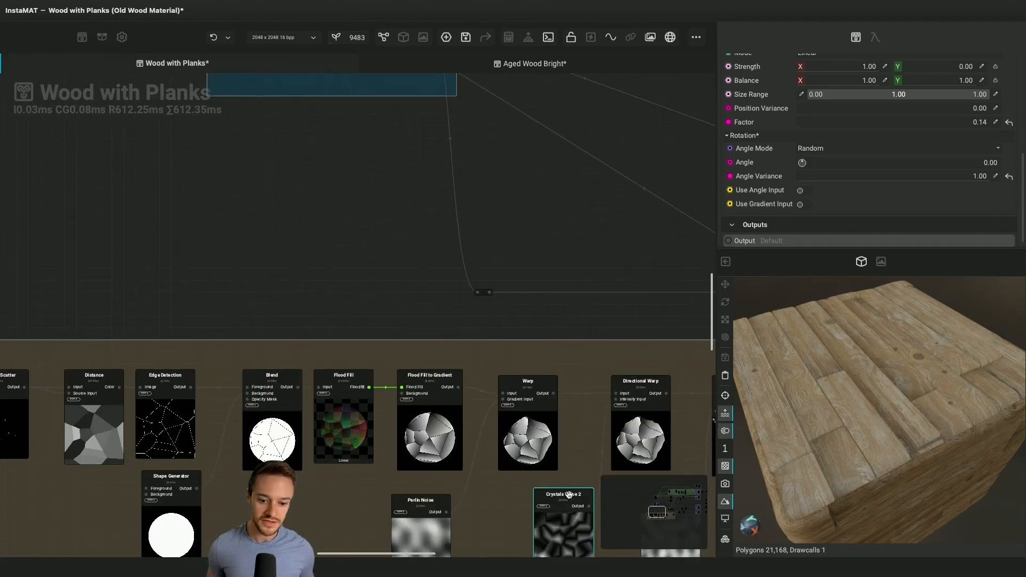
{"action": "left_click", "coordinate": [550, 300]}
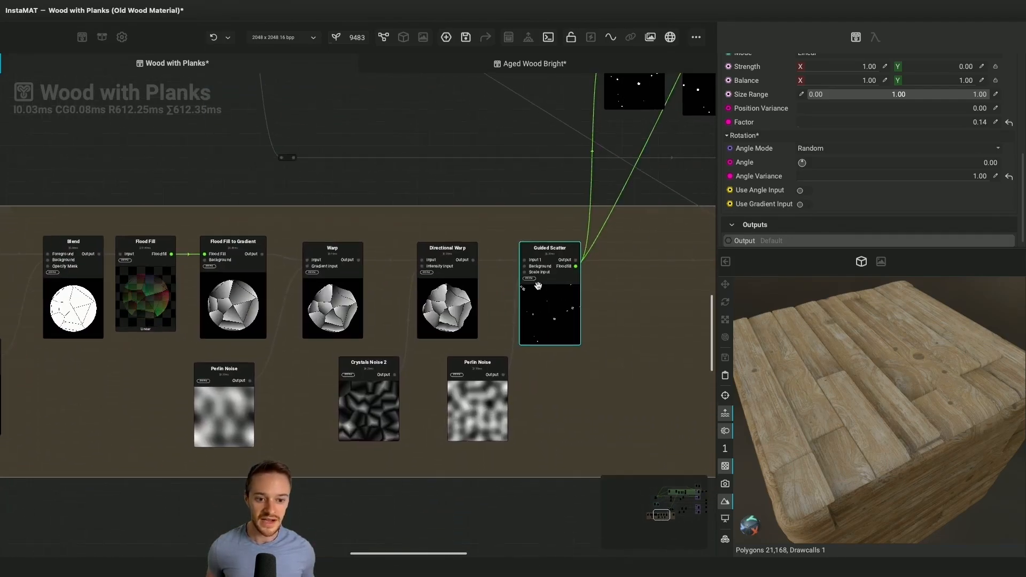
{"action": "scroll", "coordinate": [536, 301], "scroll_direction": "up", "scroll_amount": 4}
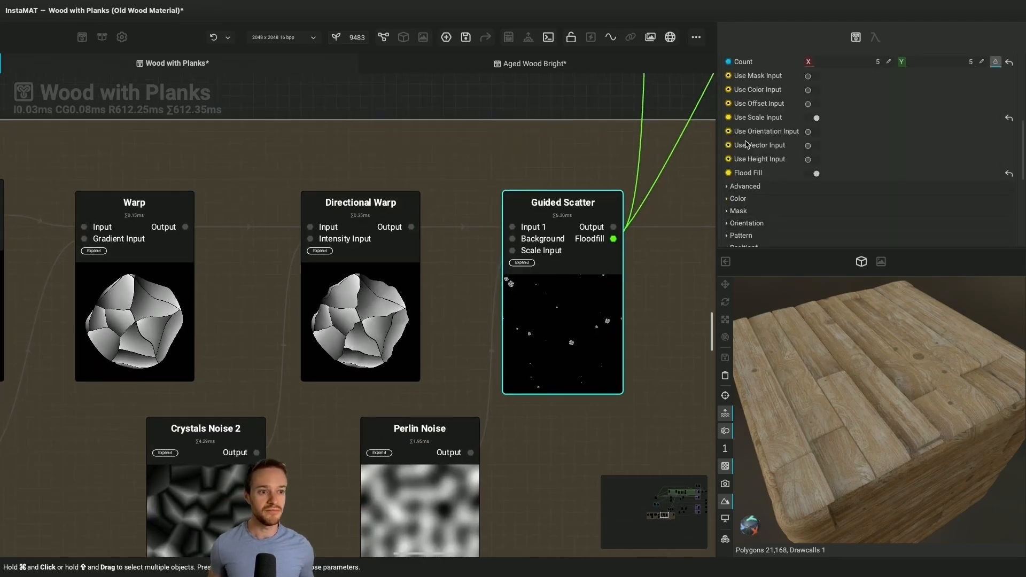
{"action": "scroll", "coordinate": [749, 145], "scroll_direction": "up", "scroll_amount": 1}
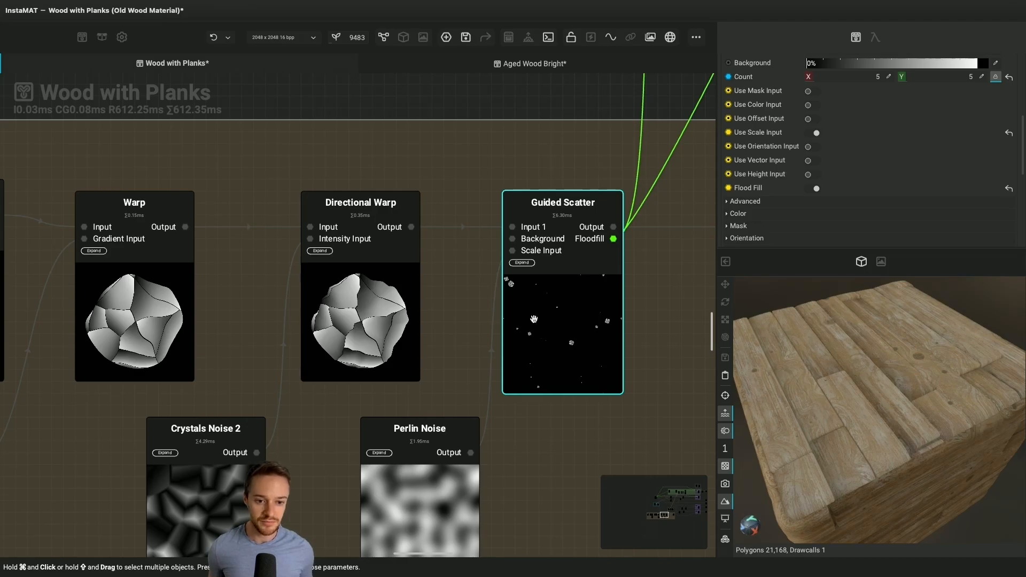
{"action": "scroll", "coordinate": [422, 422], "scroll_direction": "down", "scroll_amount": 3}
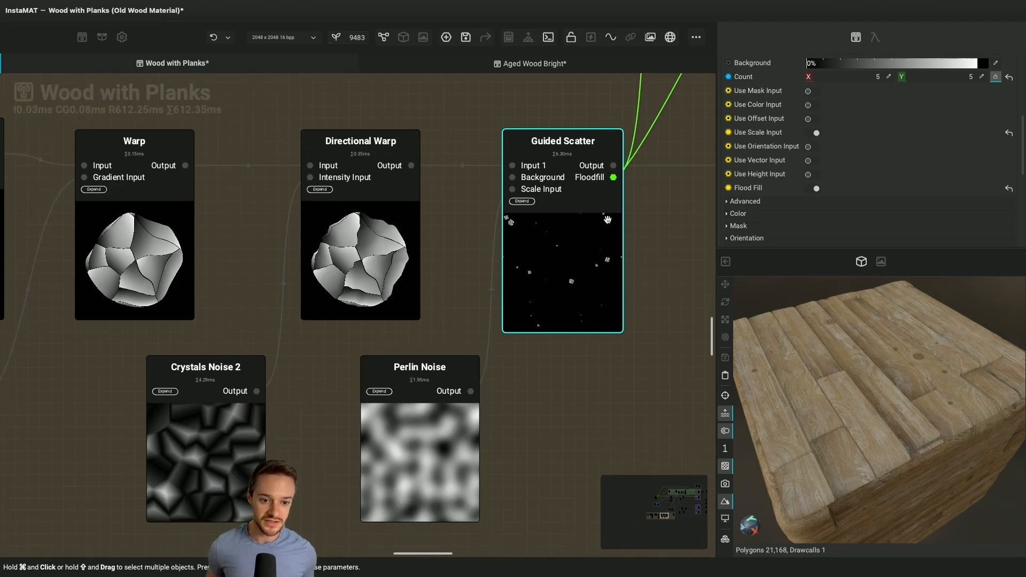
Preview the Guided Scatter node's output image and deselect the node
{"action": "scroll", "coordinate": [594, 254], "scroll_direction": "up", "scroll_amount": 1}
{"action": "left_click", "coordinate": [614, 194]}
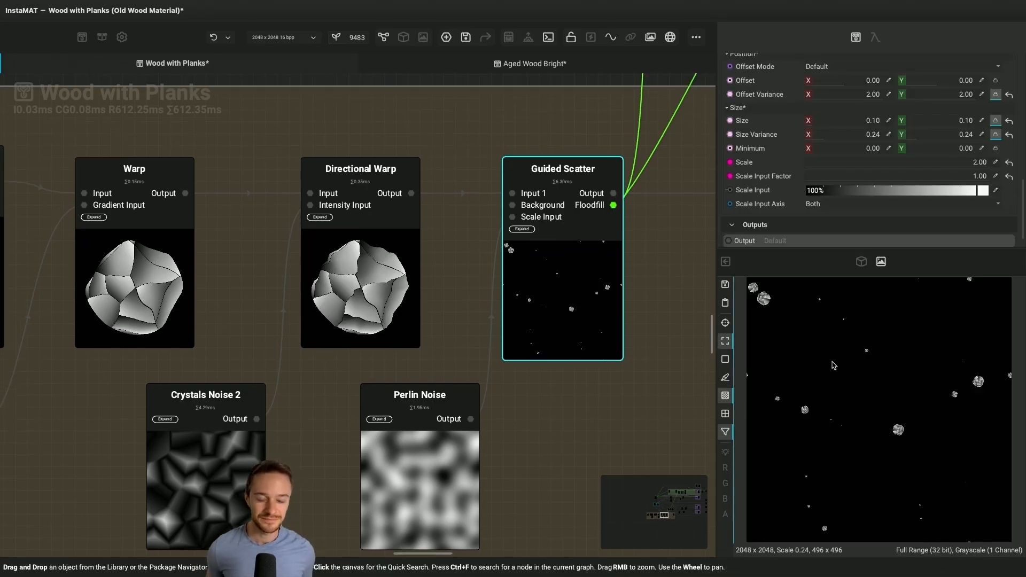
{"action": "left_click", "coordinate": [599, 367]}
{"action": "scroll", "coordinate": [599, 366], "scroll_direction": "down", "scroll_amount": 10, "text": "ctrl"}
{"action": "scroll", "coordinate": [600, 367], "scroll_direction": "right", "scroll_amount": 6}
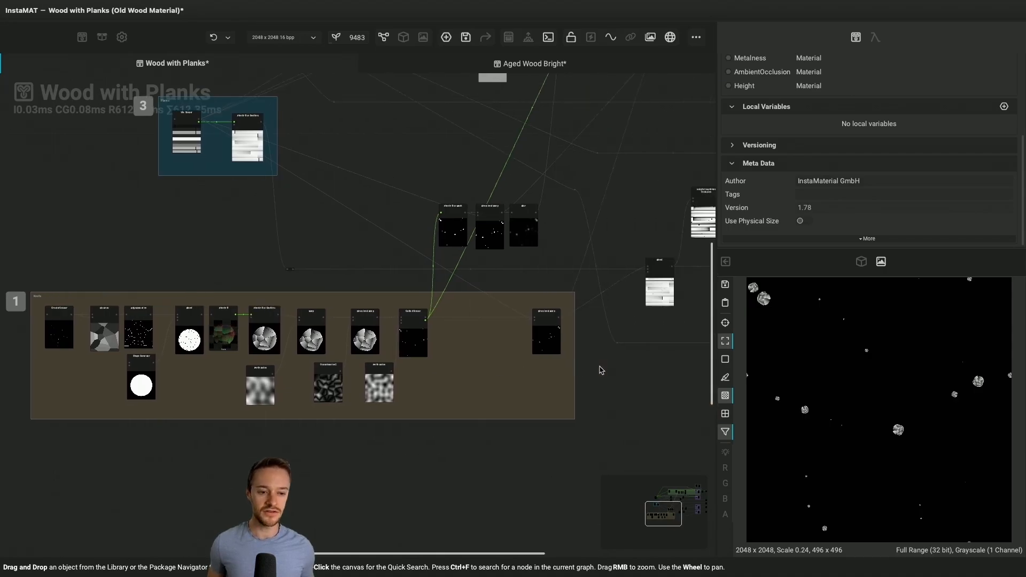
Open the graph library and look over its node categories
{"action": "scroll", "coordinate": [600, 370], "scroll_direction": "up", "scroll_amount": 2}
{"action": "scroll", "coordinate": [599, 370], "scroll_direction": "right", "scroll_amount": 2}
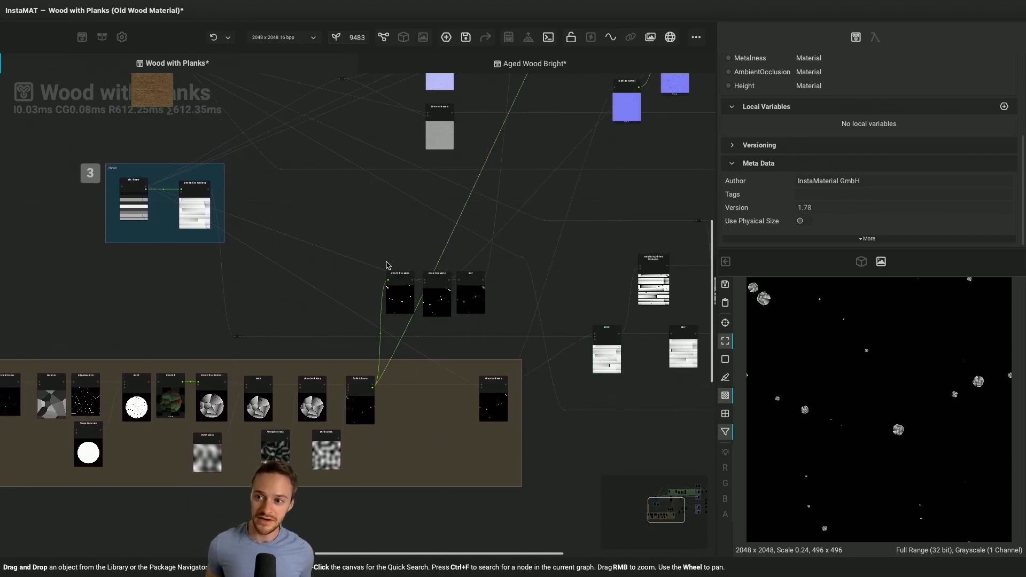
{"action": "left_click", "coordinate": [81, 38]}
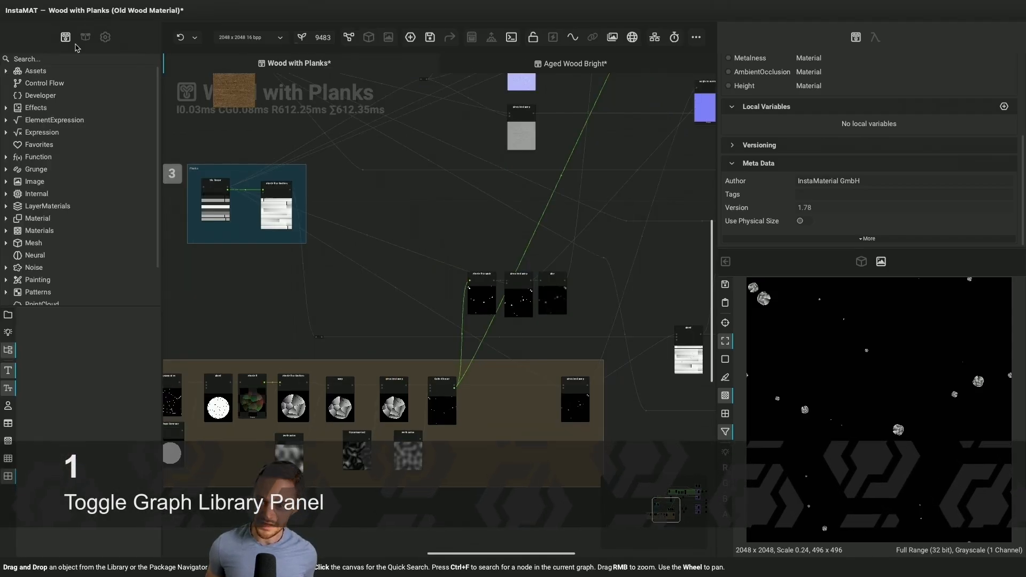
{"action": "scroll", "coordinate": [50, 145], "scroll_direction": "down", "scroll_amount": 1}
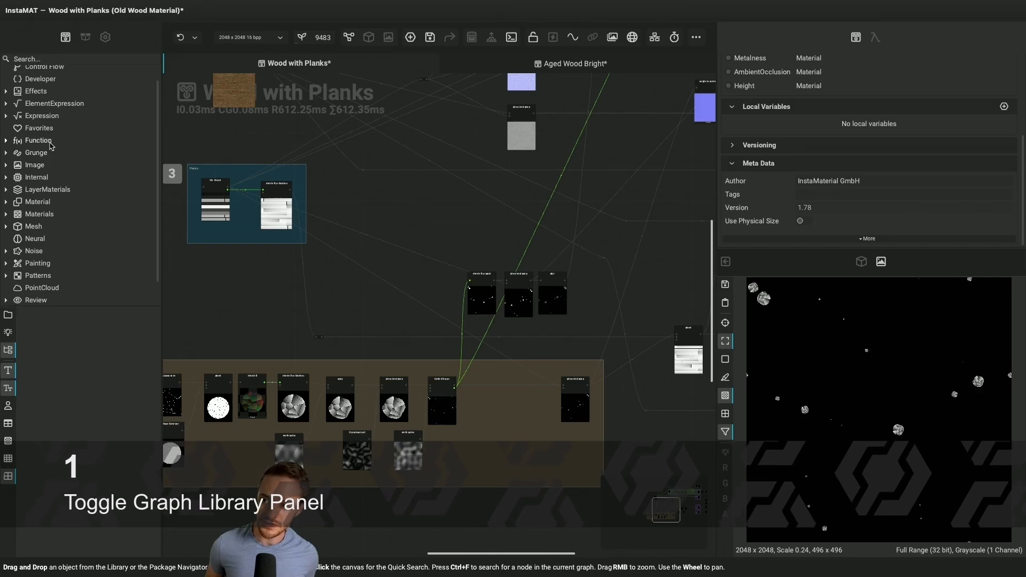
{"action": "scroll", "coordinate": [49, 144], "scroll_direction": "up", "scroll_amount": 1}
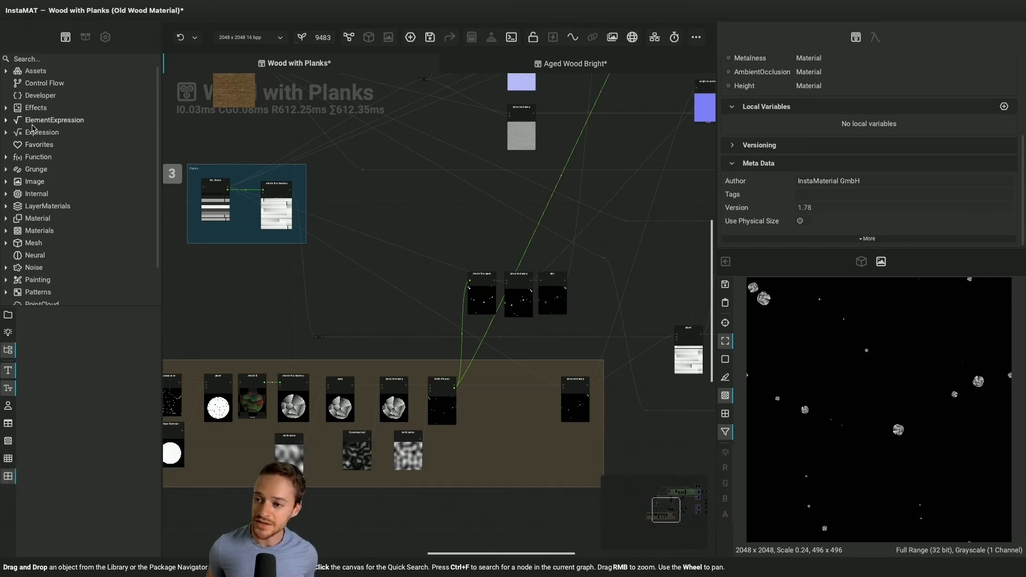
Browse the FloodFill nodes under Effects in the library and read the Flood Fill to Corner documentation
{"action": "left_click", "coordinate": [6, 108]}
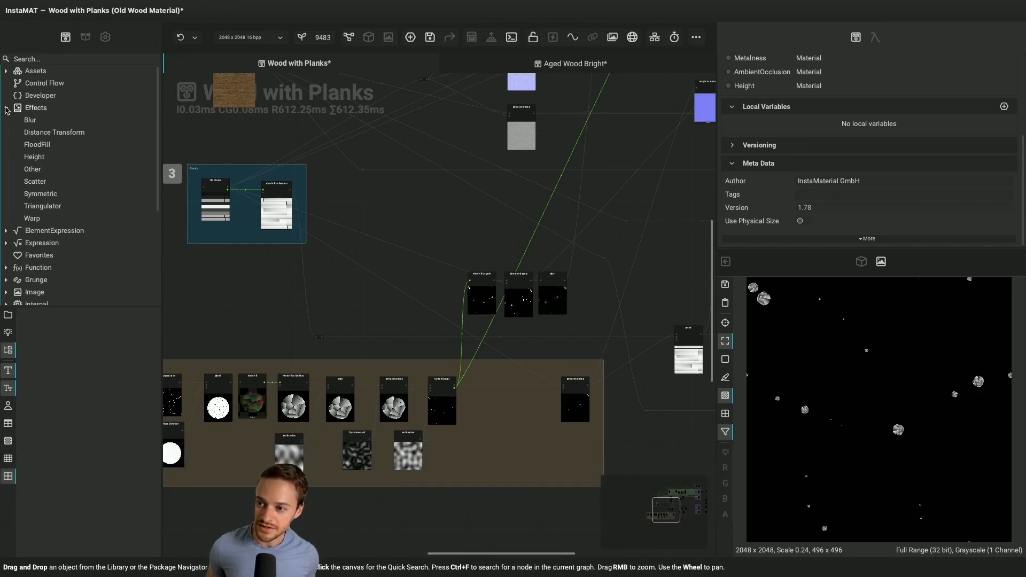
{"action": "left_click", "coordinate": [38, 145]}
{"action": "scroll", "coordinate": [58, 399], "scroll_direction": "down", "scroll_amount": 1}
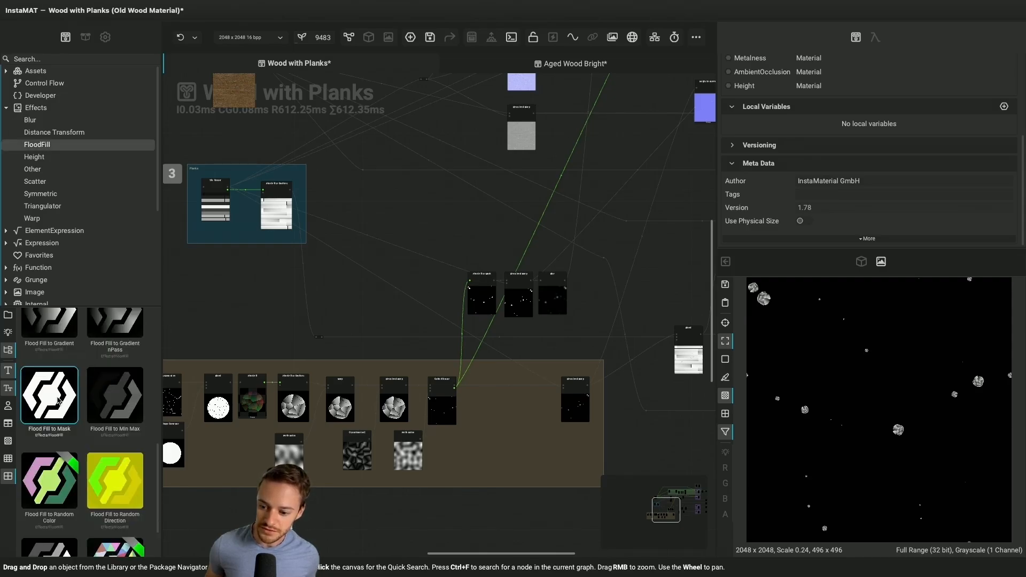
{"action": "scroll", "coordinate": [58, 400], "scroll_direction": "up", "scroll_amount": 5}
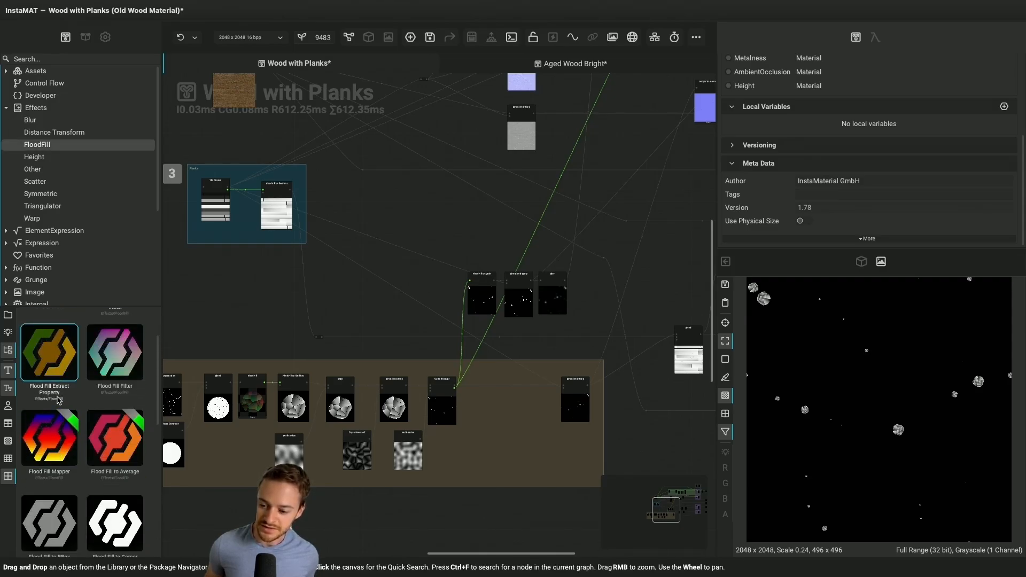
{"action": "scroll", "coordinate": [58, 401], "scroll_direction": "up", "scroll_amount": 1}
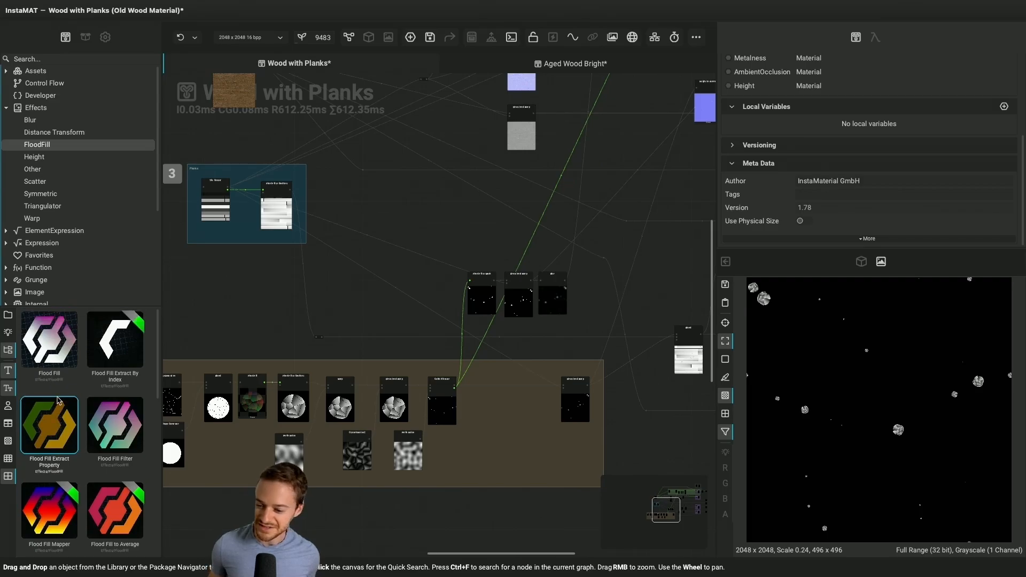
{"action": "scroll", "coordinate": [58, 401], "scroll_direction": "down", "scroll_amount": 2}
{"action": "scroll", "coordinate": [58, 402], "scroll_direction": "down", "scroll_amount": 1}
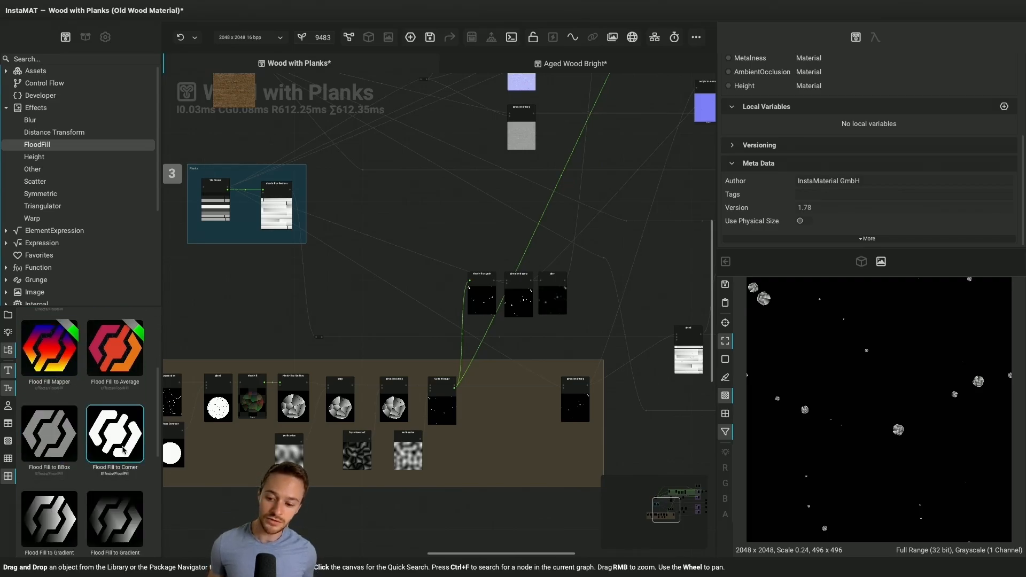
{"action": "mouse_move", "coordinate": [116, 451]}
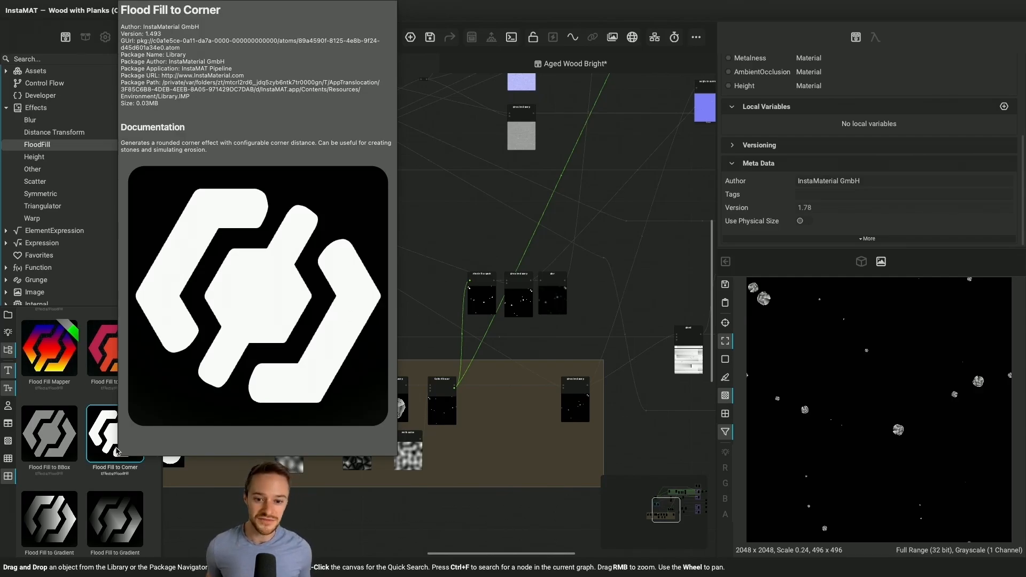
{"action": "scroll", "coordinate": [102, 406], "scroll_direction": "down", "scroll_amount": 4}
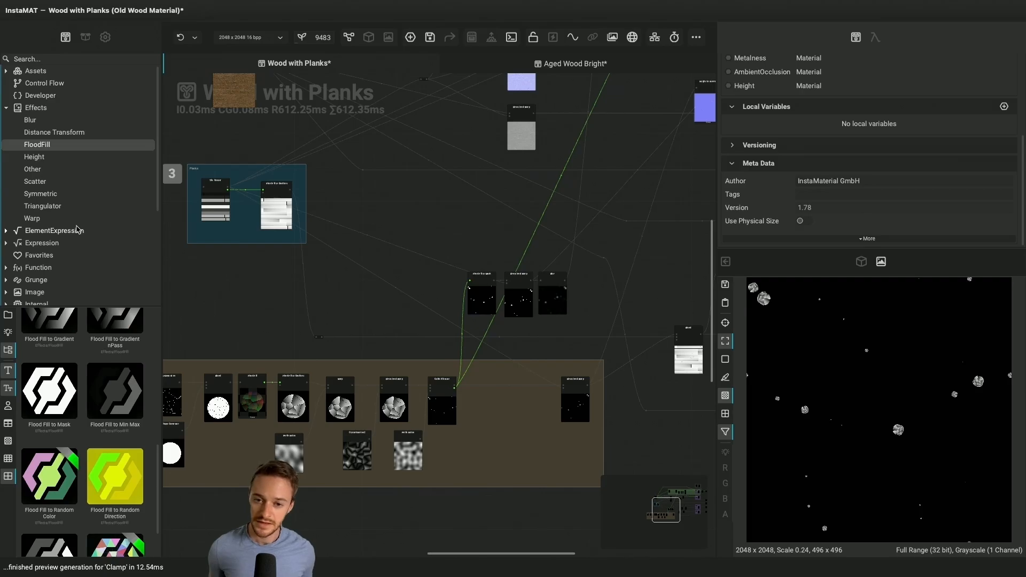
Browse the Grunge nodes in the library
{"action": "scroll", "coordinate": [78, 229], "scroll_direction": "down", "scroll_amount": 3}
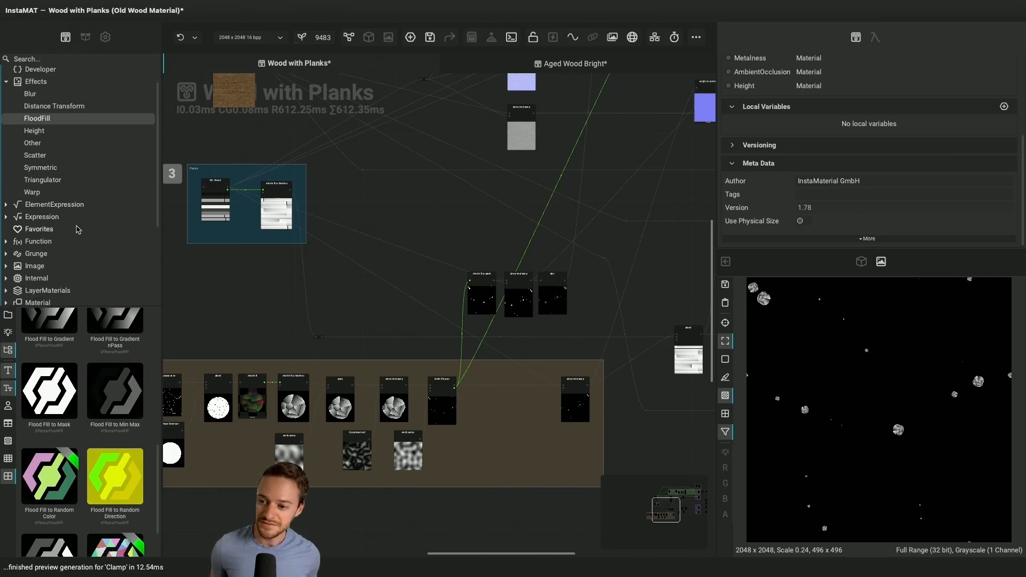
{"action": "scroll", "coordinate": [78, 230], "scroll_direction": "down", "scroll_amount": 1}
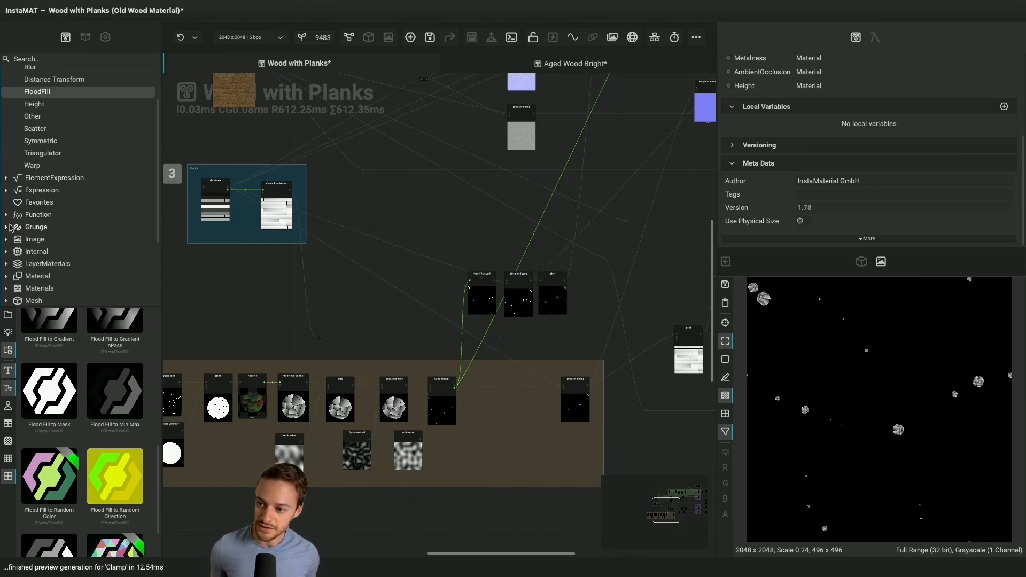
{"action": "left_click", "coordinate": [11, 227]}
{"action": "scroll", "coordinate": [81, 415], "scroll_direction": "down", "scroll_amount": 10}
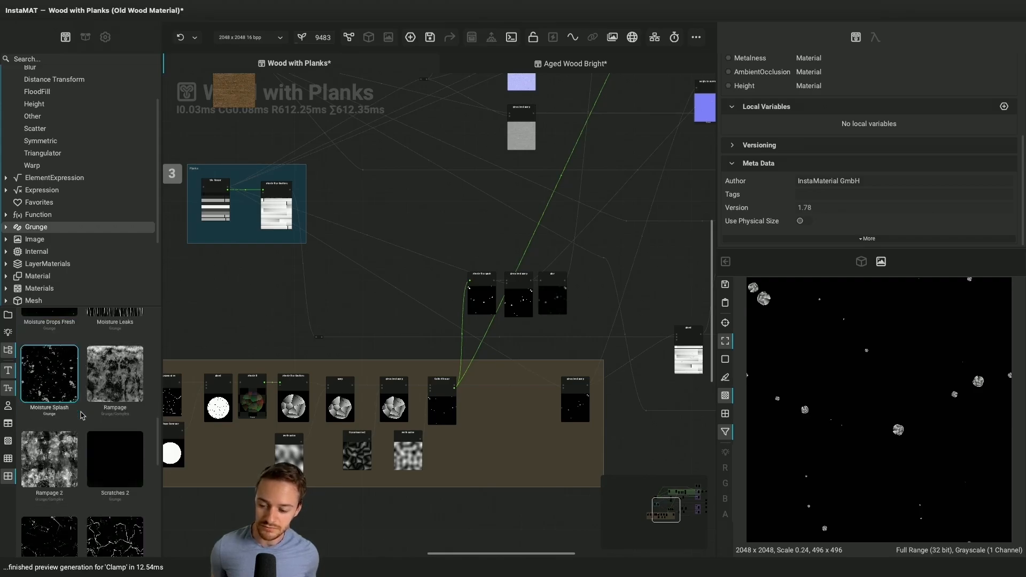
{"action": "scroll", "coordinate": [82, 416], "scroll_direction": "up", "scroll_amount": 2}
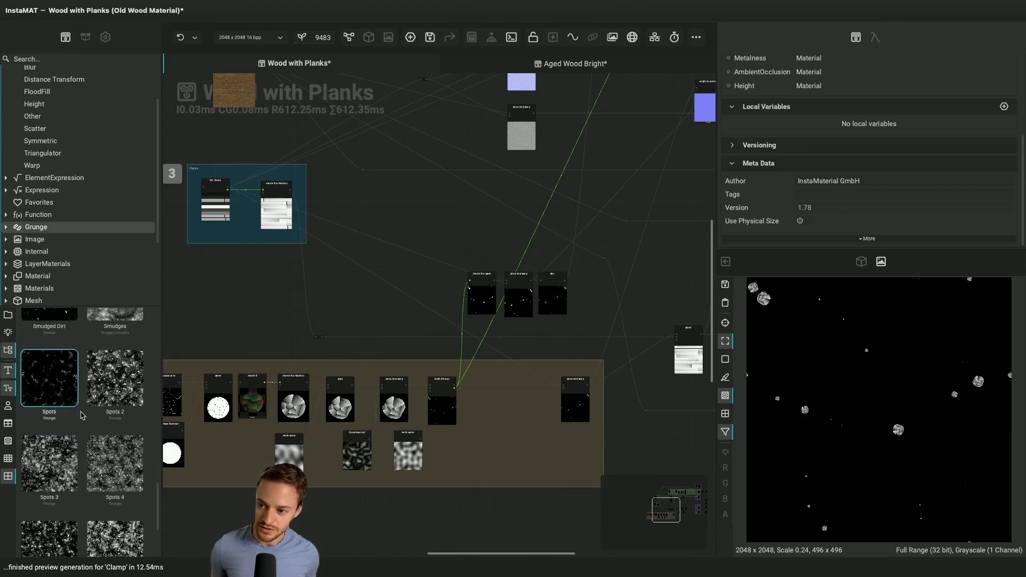
Expand the Noise category and browse its Classic and Fractal Sum nodes
{"action": "scroll", "coordinate": [67, 282], "scroll_direction": "down", "scroll_amount": 3}
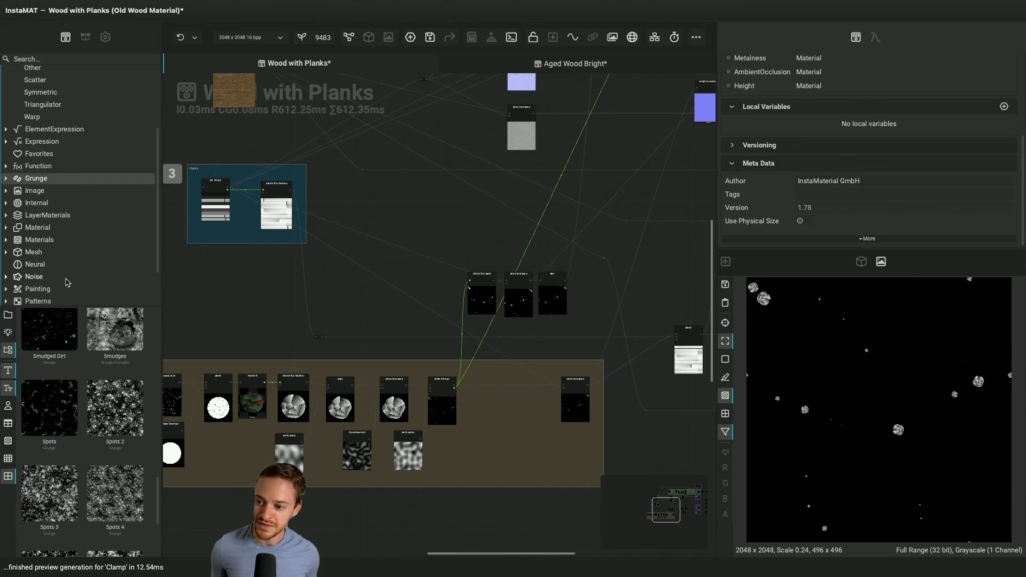
{"action": "left_click", "coordinate": [6, 289]}
{"action": "scroll", "coordinate": [6, 282], "scroll_direction": "down", "scroll_amount": 3}
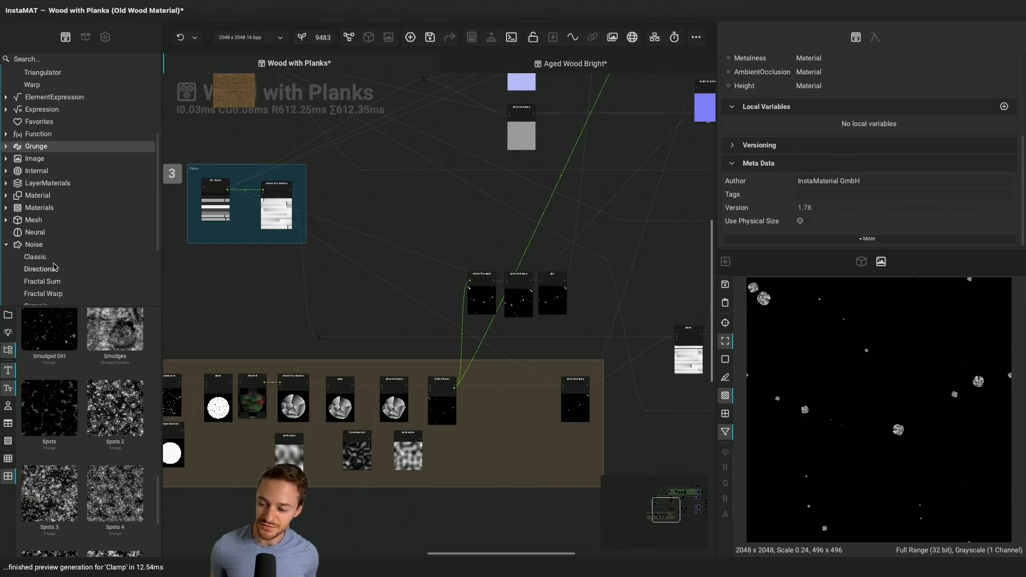
{"action": "left_click", "coordinate": [36, 257]}
{"action": "scroll", "coordinate": [82, 396], "scroll_direction": "down", "scroll_amount": 2}
{"action": "scroll", "coordinate": [81, 395], "scroll_direction": "up", "scroll_amount": 2}
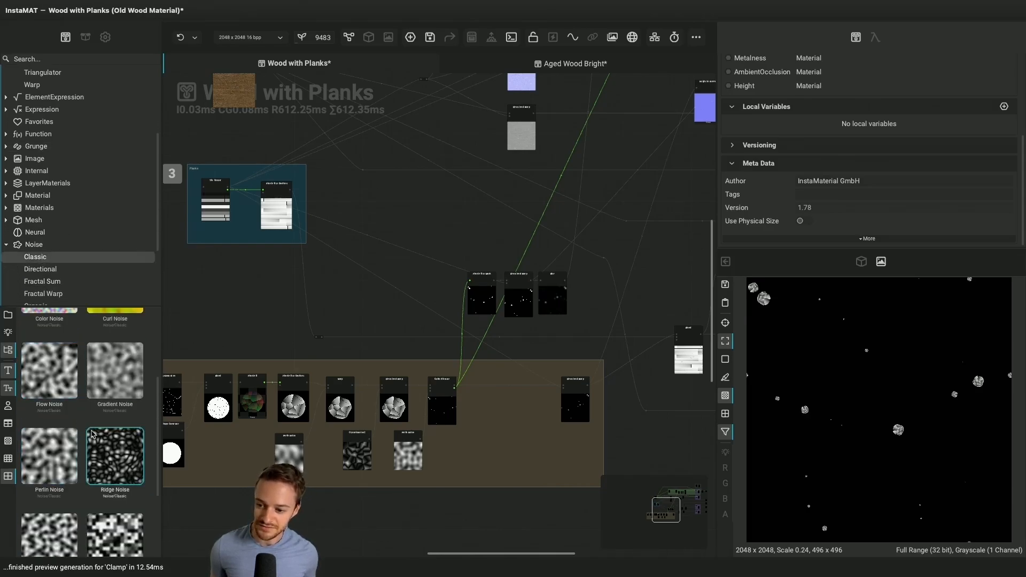
{"action": "scroll", "coordinate": [64, 272], "scroll_direction": "down", "scroll_amount": 1}
{"action": "left_click", "coordinate": [63, 270]}
{"action": "scroll", "coordinate": [63, 272], "scroll_direction": "down", "scroll_amount": 2}
{"action": "scroll", "coordinate": [59, 355], "scroll_direction": "down", "scroll_amount": 5}
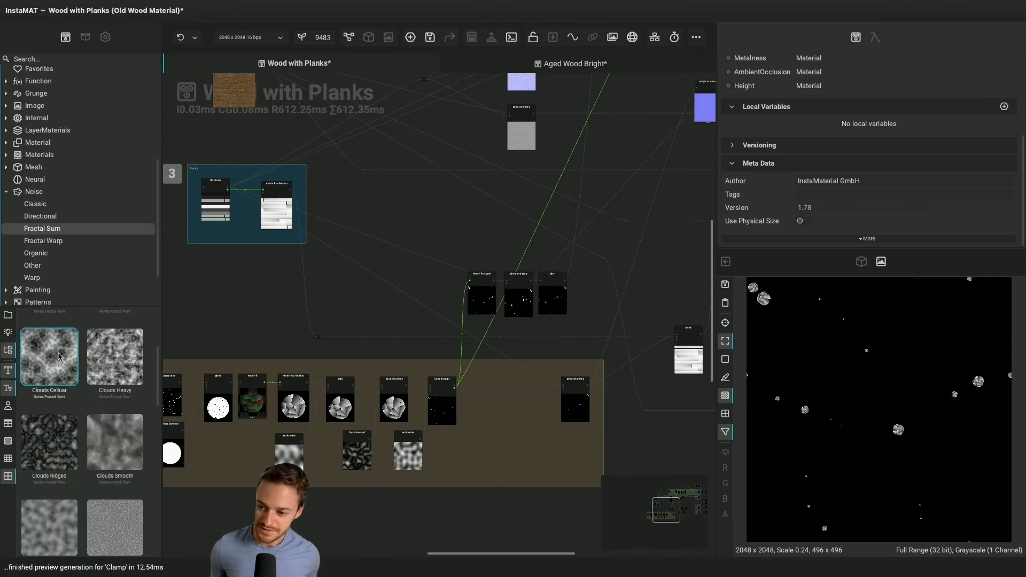
{"action": "scroll", "coordinate": [59, 356], "scroll_direction": "up", "scroll_amount": 2}
{"action": "scroll", "coordinate": [59, 356], "scroll_direction": "up", "scroll_amount": 3}
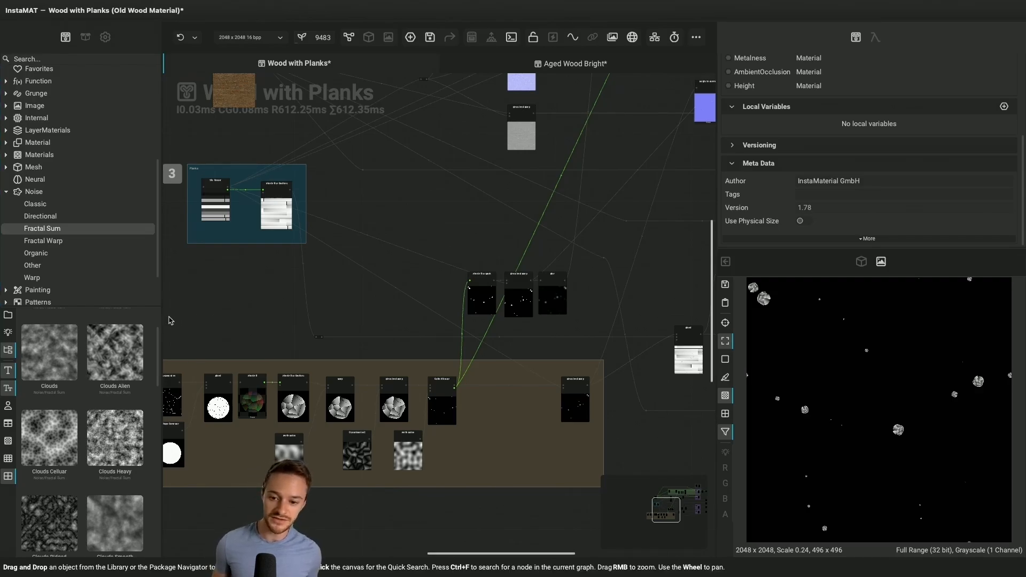
Place a Clouds noise node from the library in the empty area above the Knots group and delete it
{"action": "left_click_drag", "start_coordinate": [59, 356], "coordinate": [264, 315]}
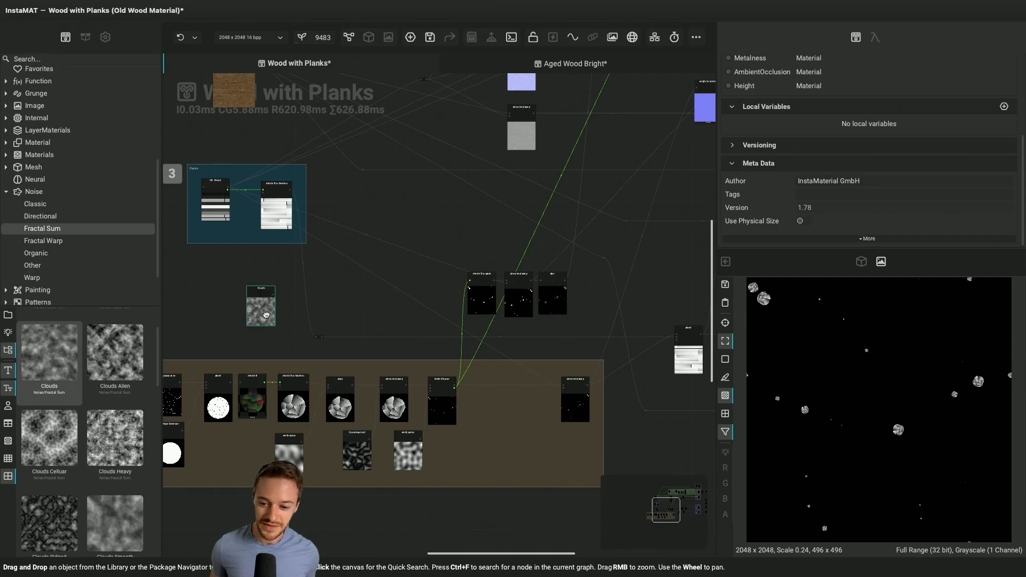
{"action": "left_click", "coordinate": [267, 315]}
{"action": "key", "text": "Delete"}
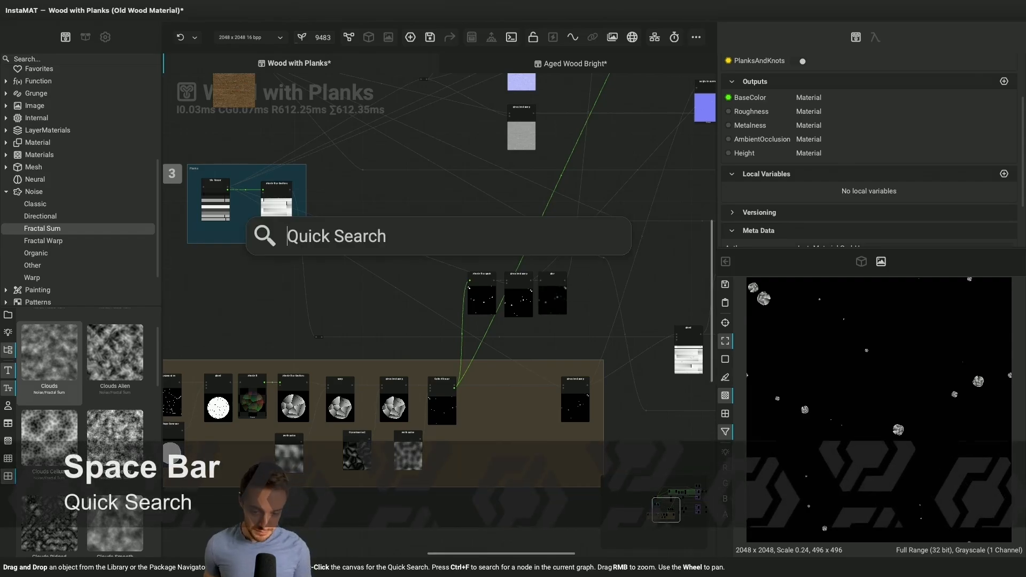
Add a Perlin Noise node through the quick search for "perlin", move it below the Planks group and delete it
{"action": "key", "text": "space"}
{"action": "type", "text": "perlin"}
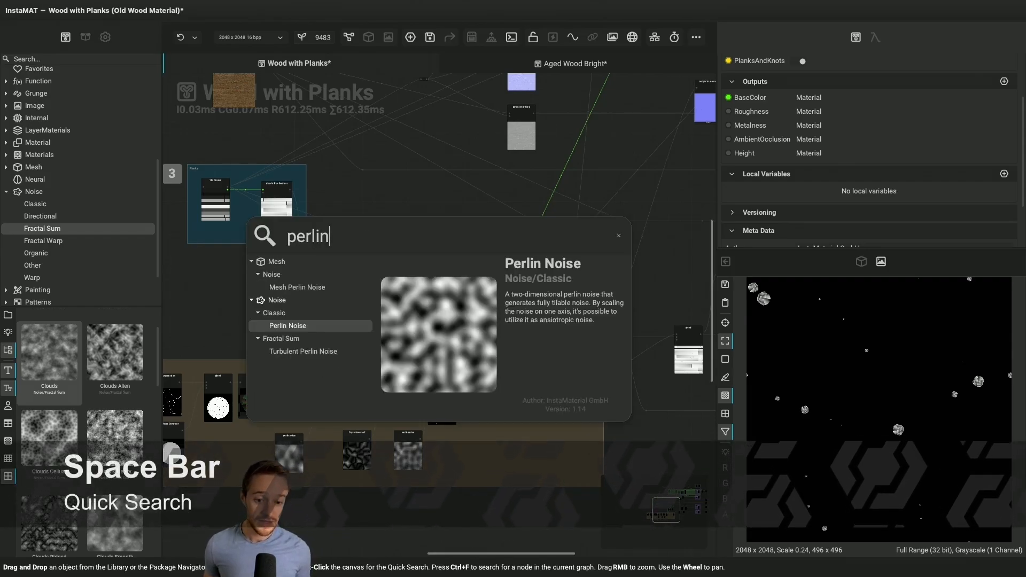
{"action": "key", "text": "Return"}
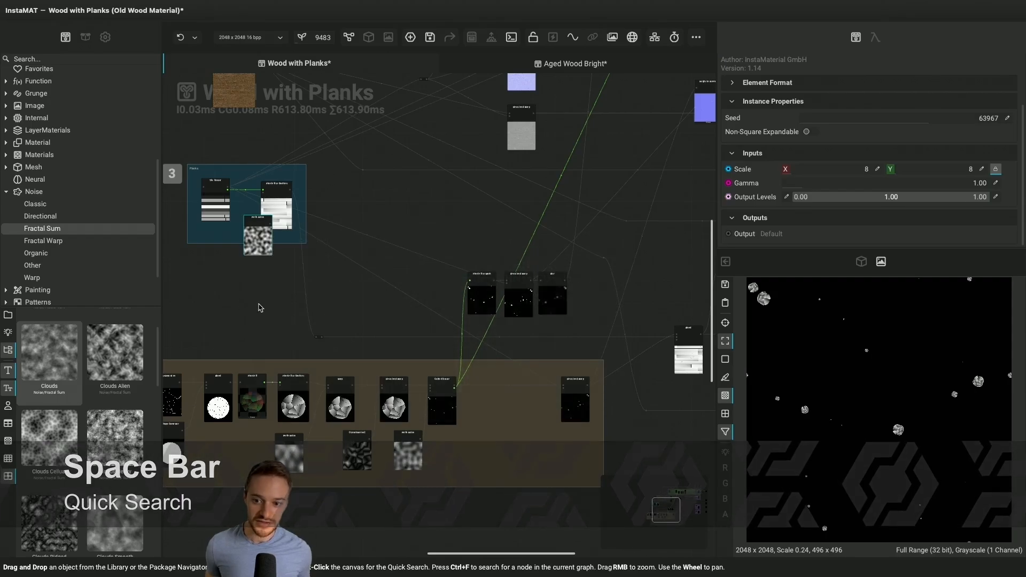
{"action": "left_click_drag", "start_coordinate": [263, 233], "coordinate": [268, 291]}
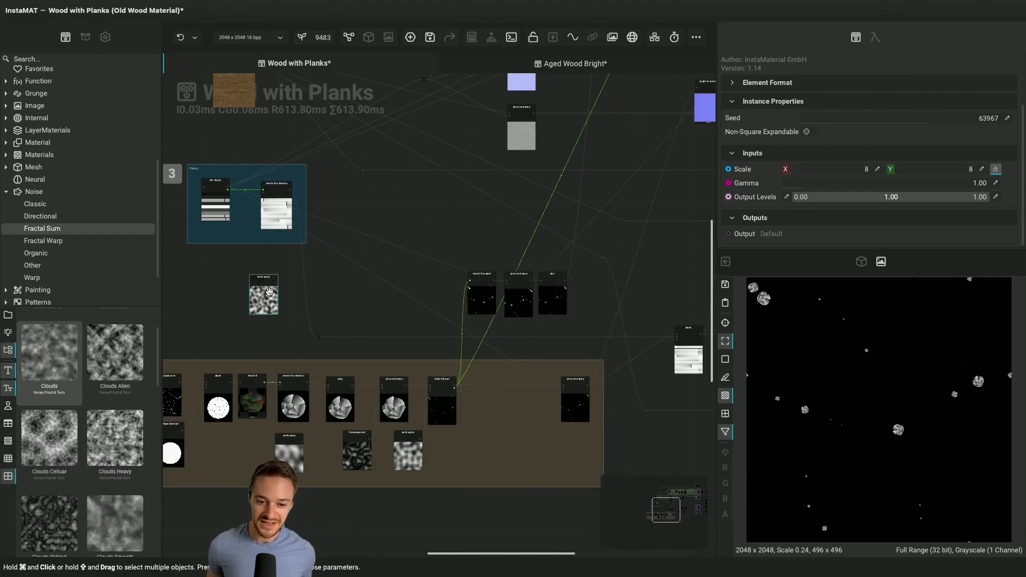
{"action": "key", "text": "BackSpace"}
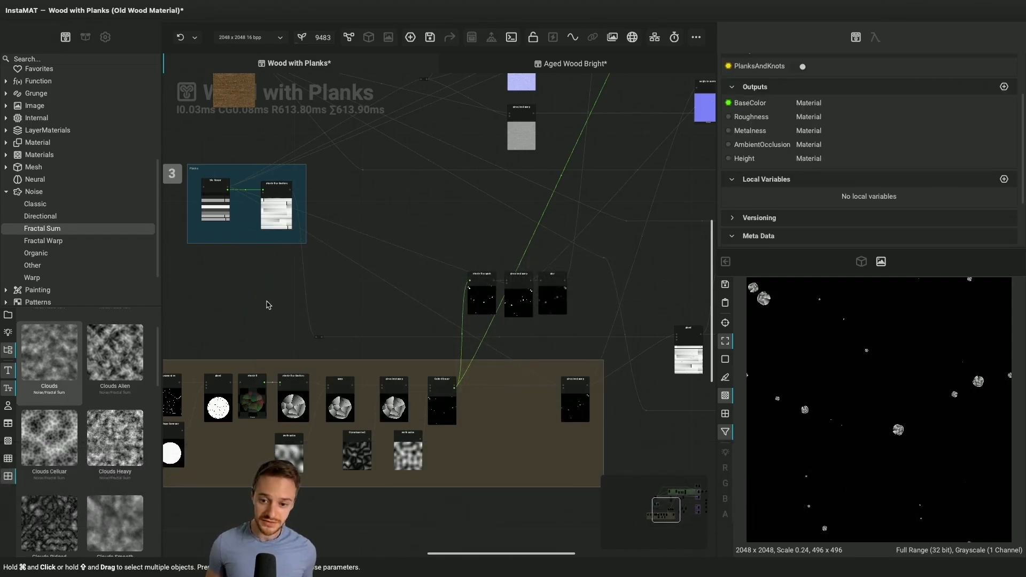
Search for "spots" with the quick search, compare the Grunge variants and add one to the empty canvas area
{"action": "right_click", "coordinate": [265, 303]}
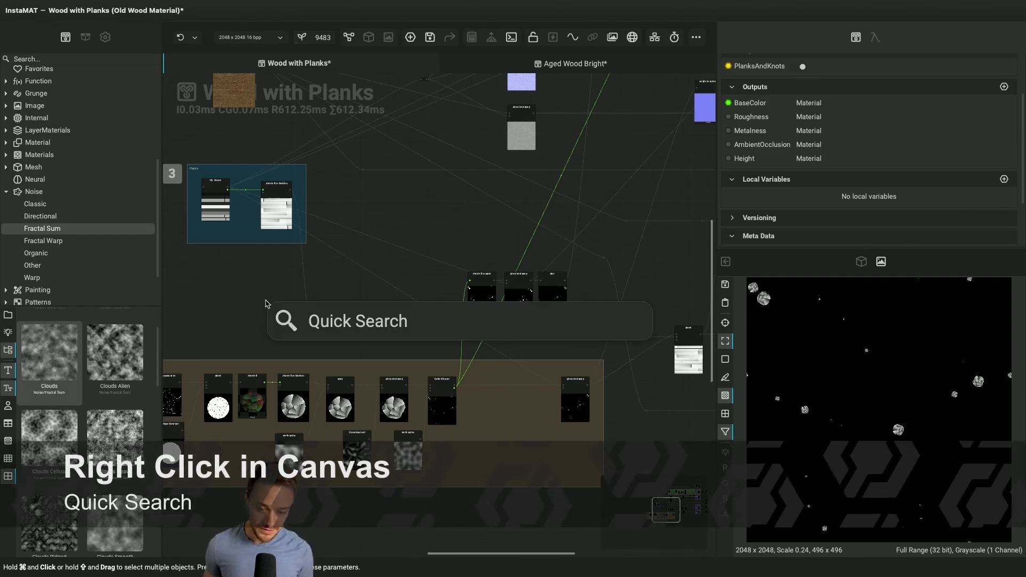
{"action": "type", "text": "spots"}
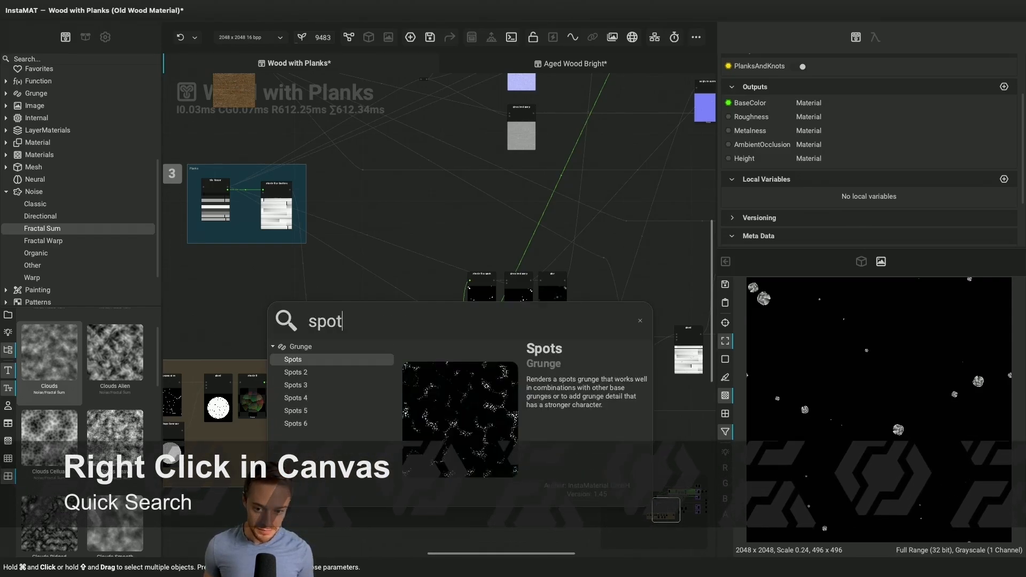
{"action": "key", "text": "Down"}
{"action": "key", "text": "Down"}
{"action": "key", "text": "Down"}
{"action": "key", "text": "Up"}
{"action": "key", "text": "Up"}
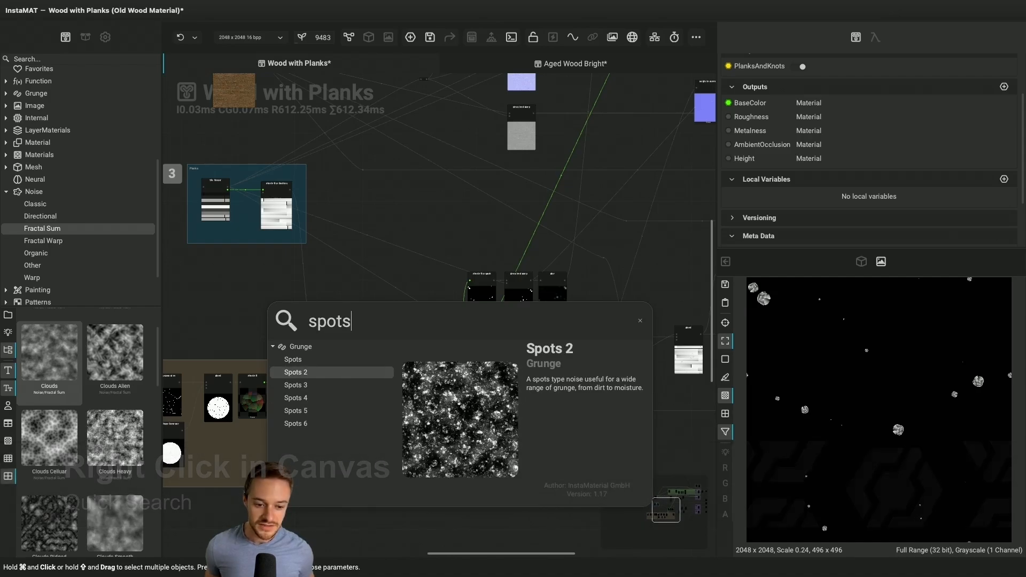
{"action": "key", "text": "Down"}
{"action": "key", "text": "Down"}
{"action": "key", "text": "Up"}
{"action": "key", "text": "Return"}
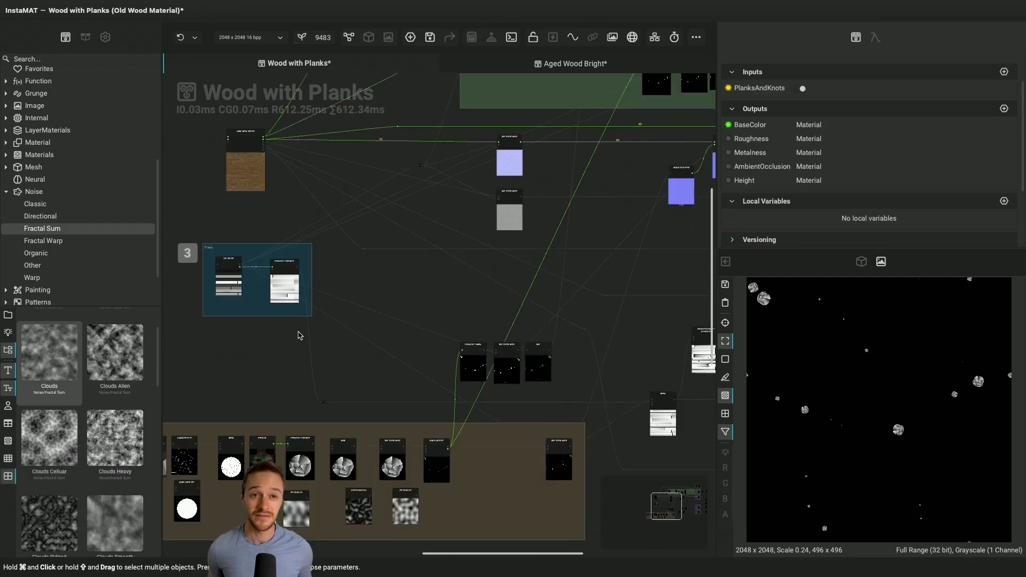
Examine the Conditional Select Image Linear node and its Planks And Knots input in group 5, and bring back the 3D preview
{"action": "scroll", "coordinate": [297, 335], "scroll_direction": "right", "scroll_amount": 3}
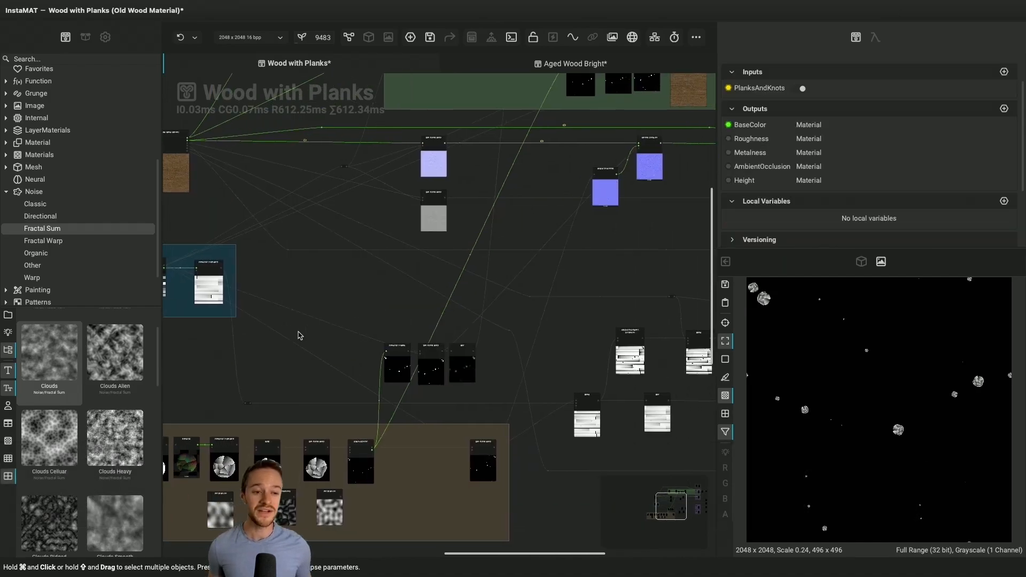
{"action": "scroll", "coordinate": [510, 278], "scroll_direction": "right", "scroll_amount": 10}
{"action": "scroll", "coordinate": [510, 279], "scroll_direction": "right", "scroll_amount": 3}
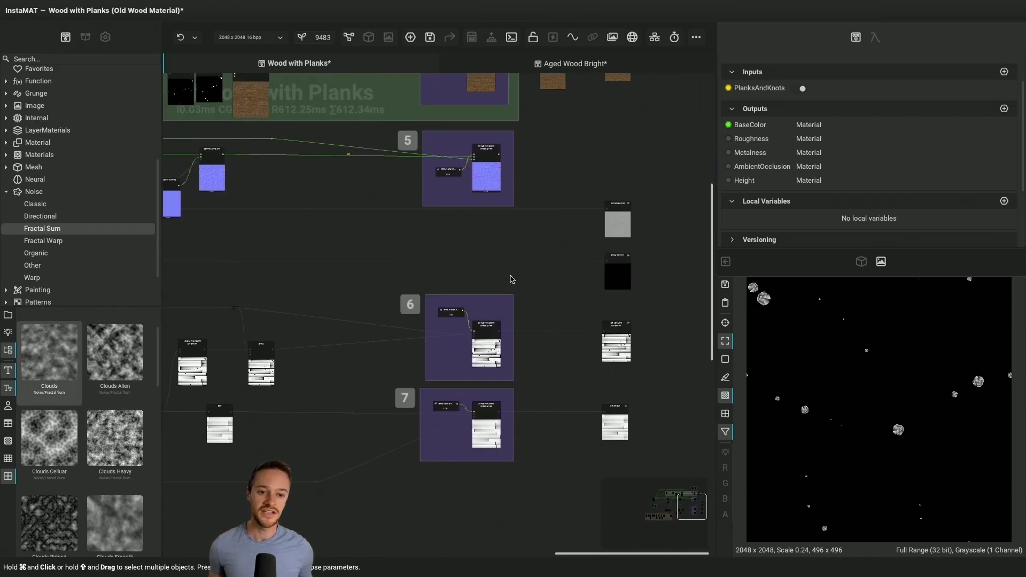
{"action": "scroll", "coordinate": [512, 174], "scroll_direction": "up", "scroll_amount": 5}
{"action": "scroll", "coordinate": [511, 174], "scroll_direction": "up", "scroll_amount": 3}
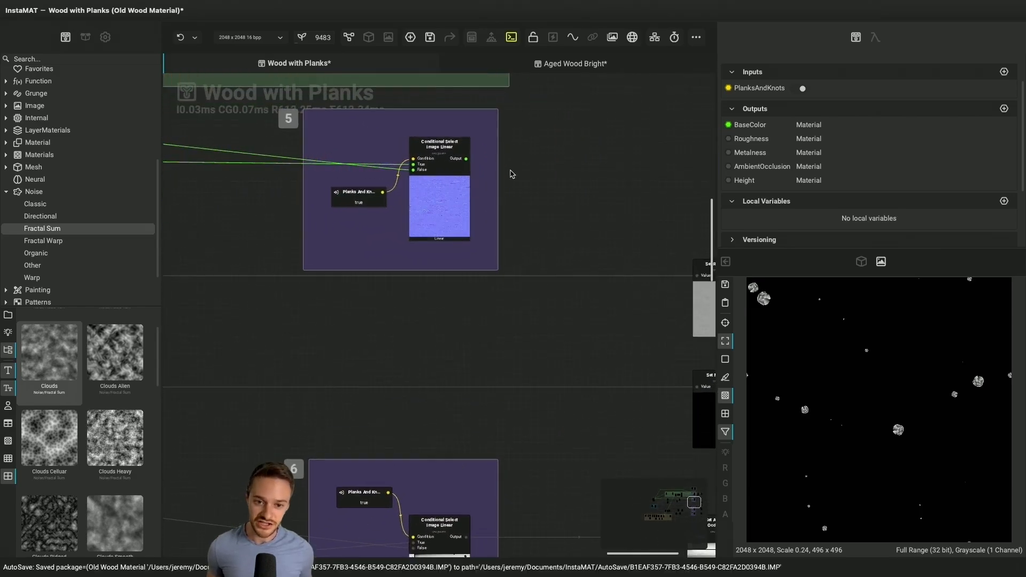
{"action": "scroll", "coordinate": [511, 174], "scroll_direction": "up", "scroll_amount": 4}
{"action": "scroll", "coordinate": [511, 174], "scroll_direction": "up", "scroll_amount": 2}
{"action": "scroll", "coordinate": [511, 175], "scroll_direction": "right", "scroll_amount": 2}
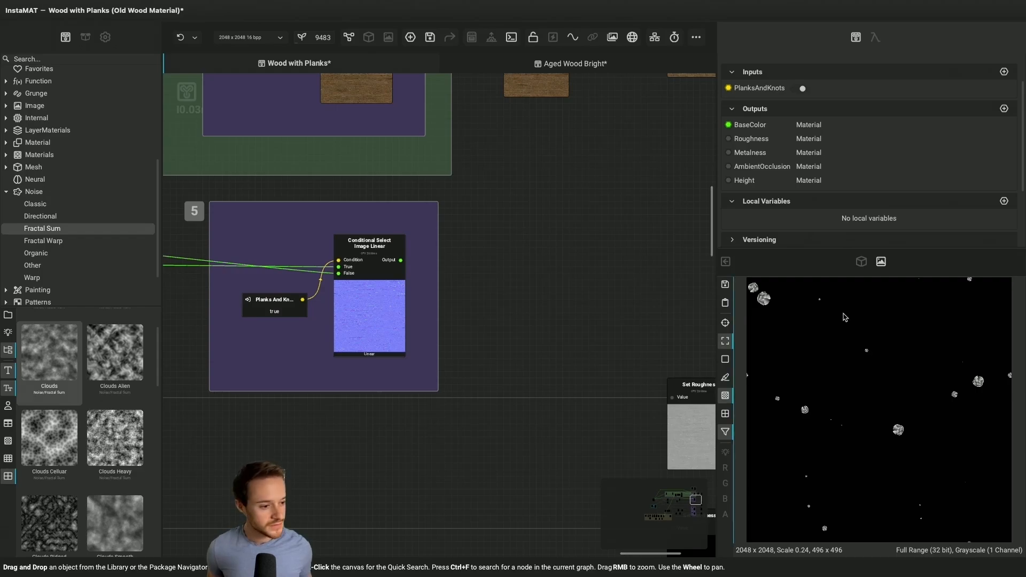
{"action": "left_click", "coordinate": [861, 262]}
{"action": "scroll", "coordinate": [621, 349], "scroll_direction": "down", "scroll_amount": 2}
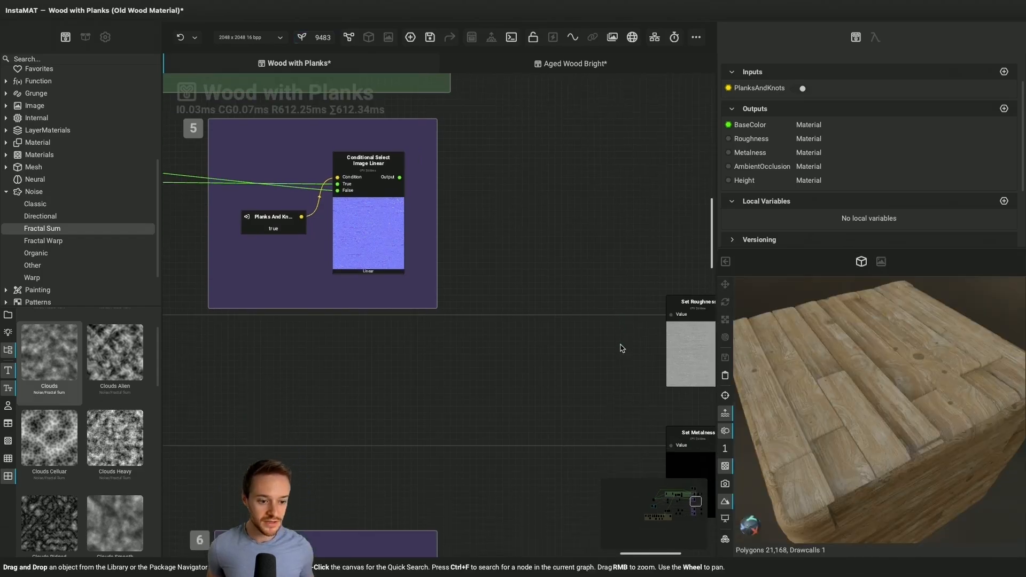
Expose the output of group 5's Conditional Select Image Linear node as a graph output named Normal, with its node above Set Roughness
{"action": "scroll", "coordinate": [621, 348], "scroll_direction": "right", "scroll_amount": 3}
{"action": "scroll", "coordinate": [621, 346], "scroll_direction": "down", "scroll_amount": 5}
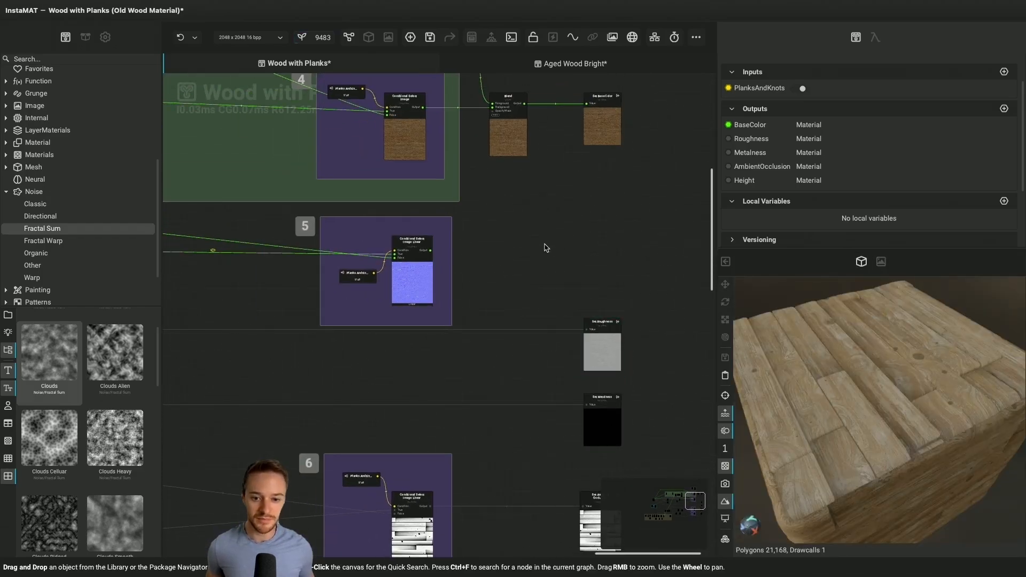
{"action": "scroll", "coordinate": [546, 247], "scroll_direction": "up", "scroll_amount": 2}
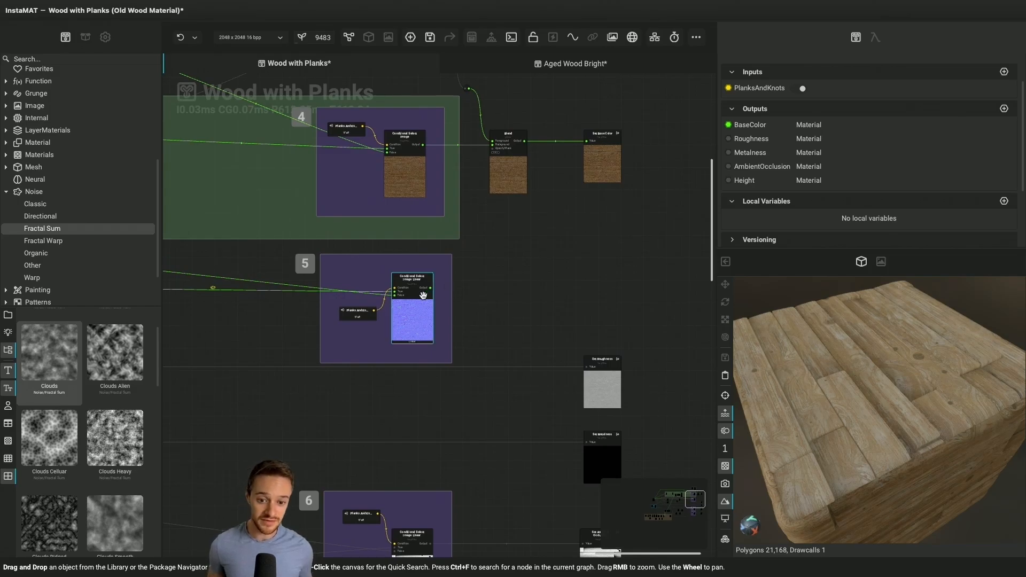
{"action": "scroll", "coordinate": [451, 280], "scroll_direction": "up", "scroll_amount": 3}
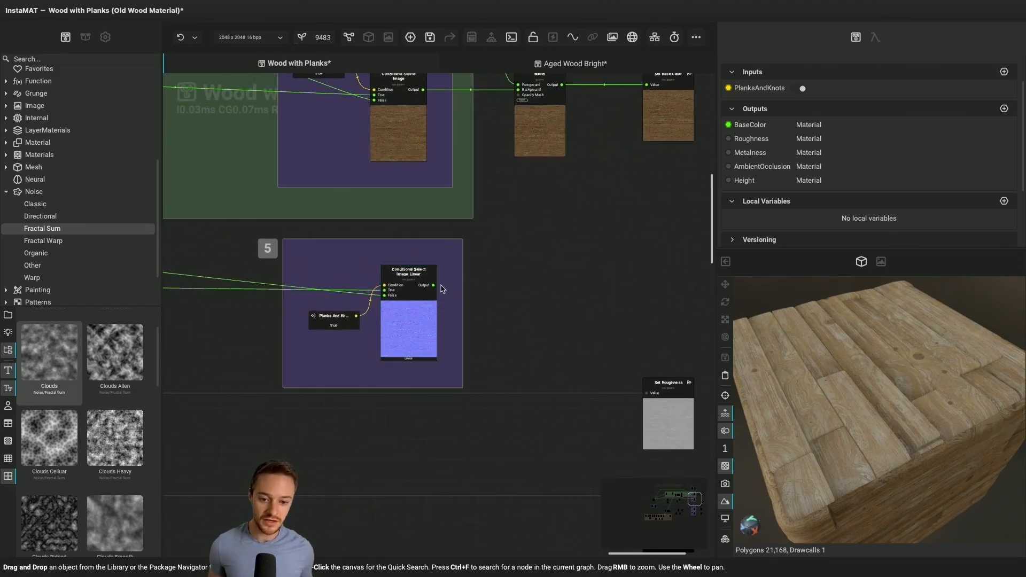
{"action": "left_click_drag", "start_coordinate": [433, 288], "coordinate": [611, 253]}
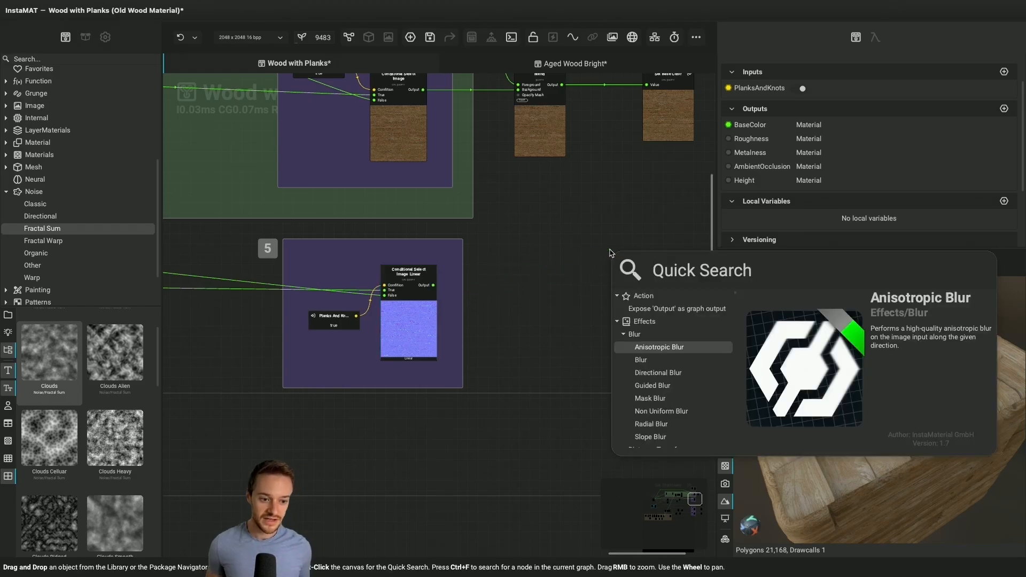
{"action": "type", "text": "Normal"}
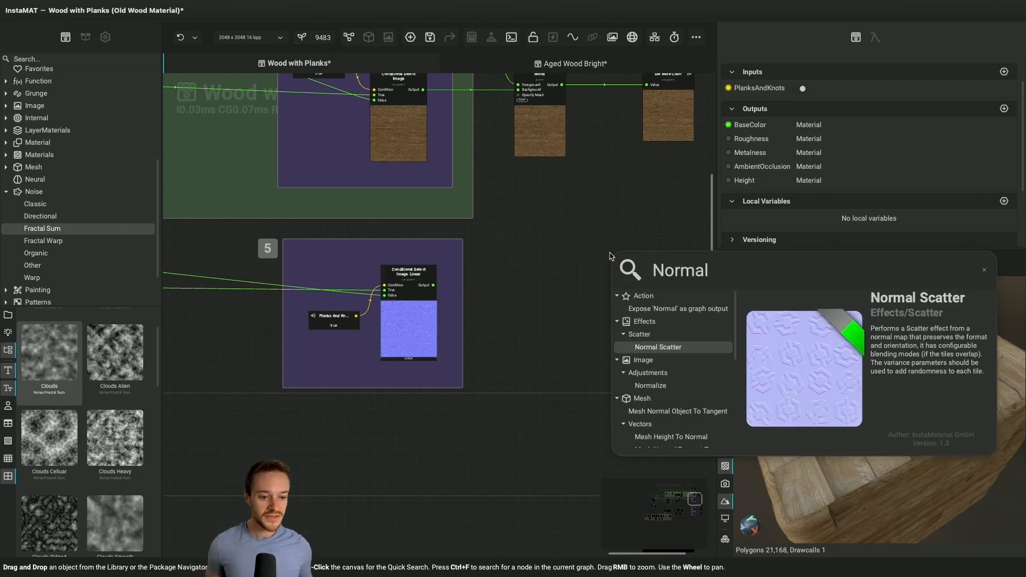
{"action": "left_click", "coordinate": [689, 313]}
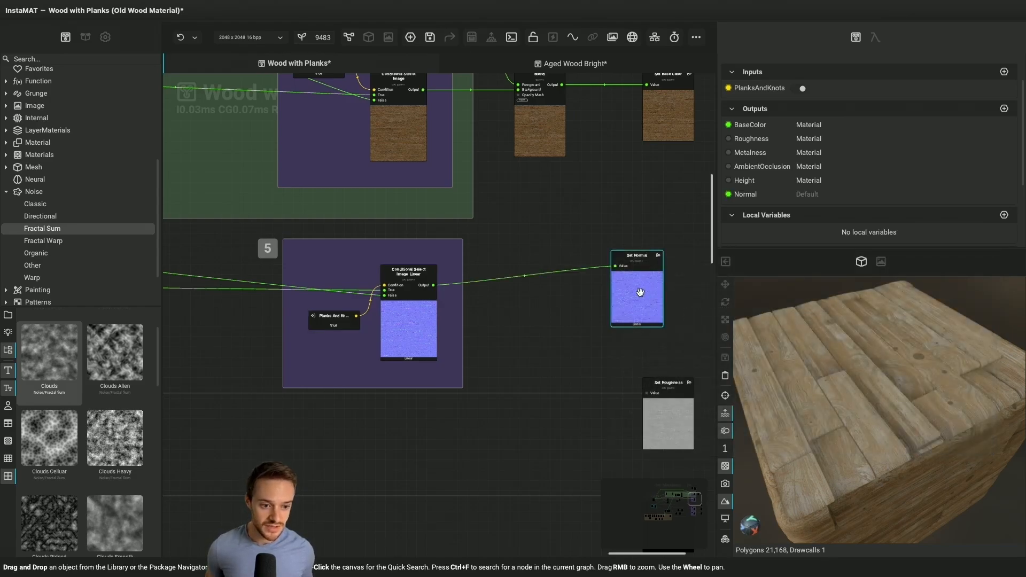
{"action": "left_click_drag", "start_coordinate": [637, 292], "coordinate": [672, 308]}
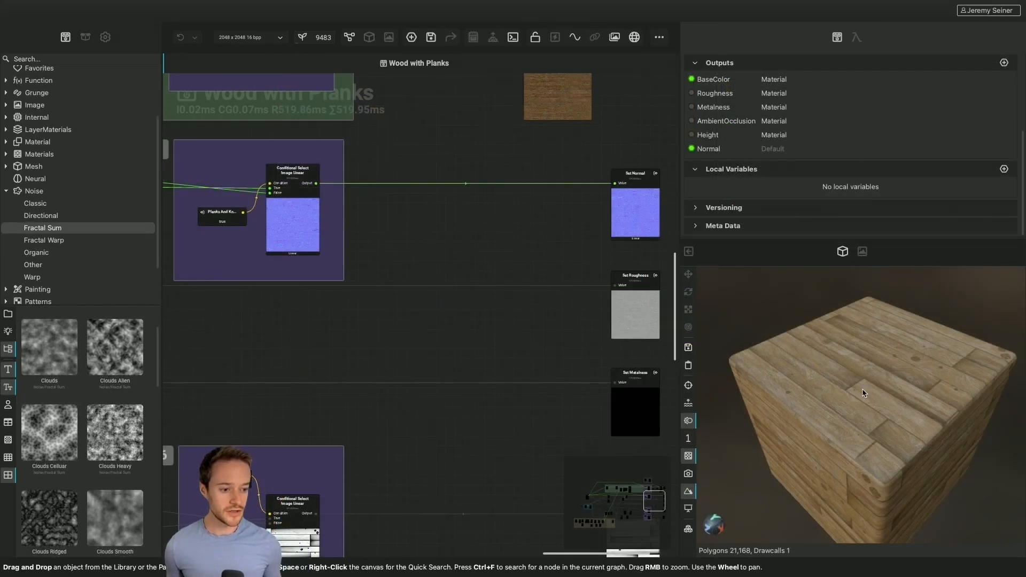
Cycle through the PBR channel previews on the 3D cube and examine the Normal channel up close
{"action": "key", "text": "c"}
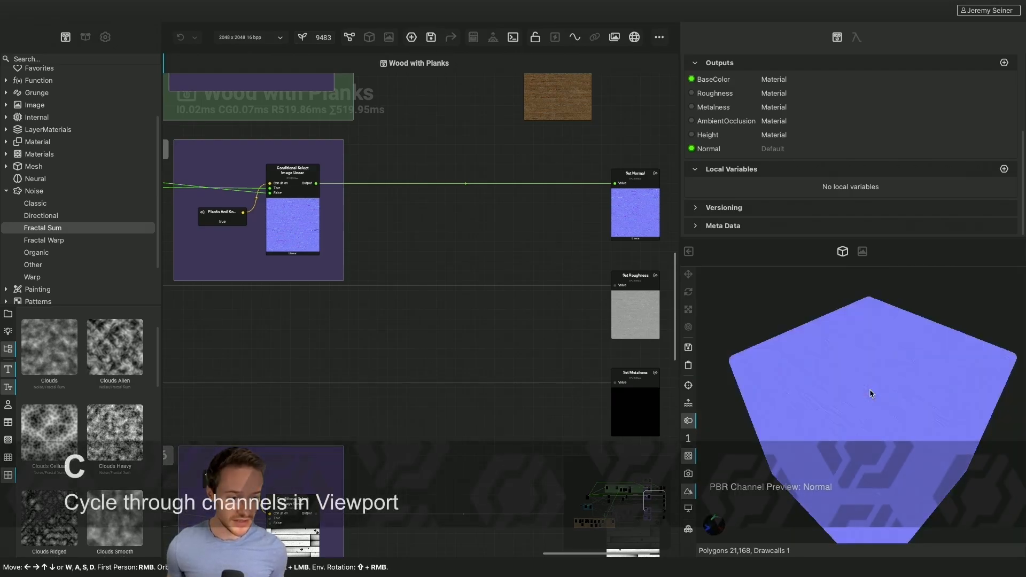
{"action": "key", "text": "c"}
{"action": "key", "text": "c"}
{"action": "key", "text": "c"}
{"action": "key", "text": "c"}
{"action": "key", "text": "c"}
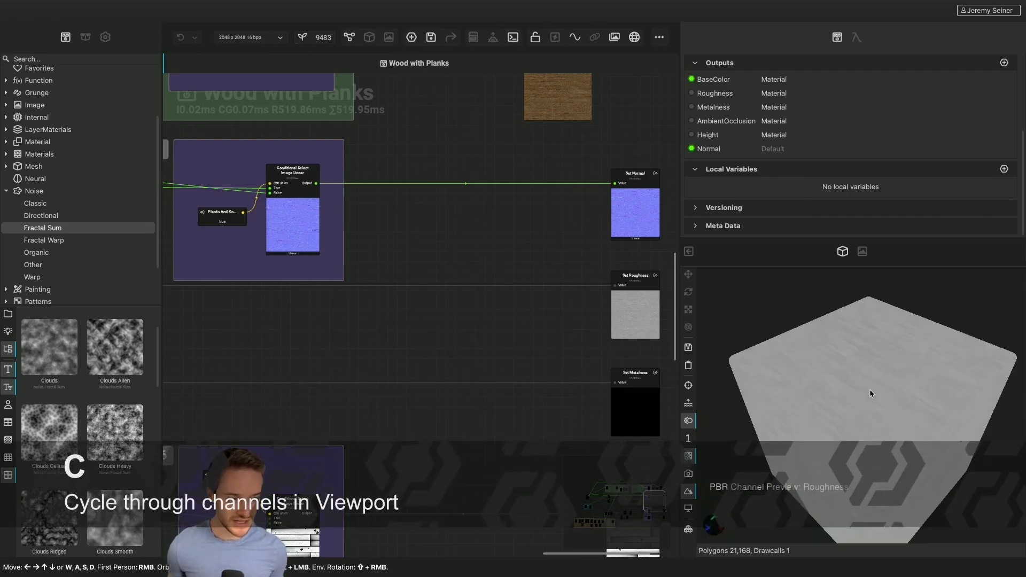
{"action": "scroll", "coordinate": [869, 393], "scroll_direction": "up", "scroll_amount": 5}
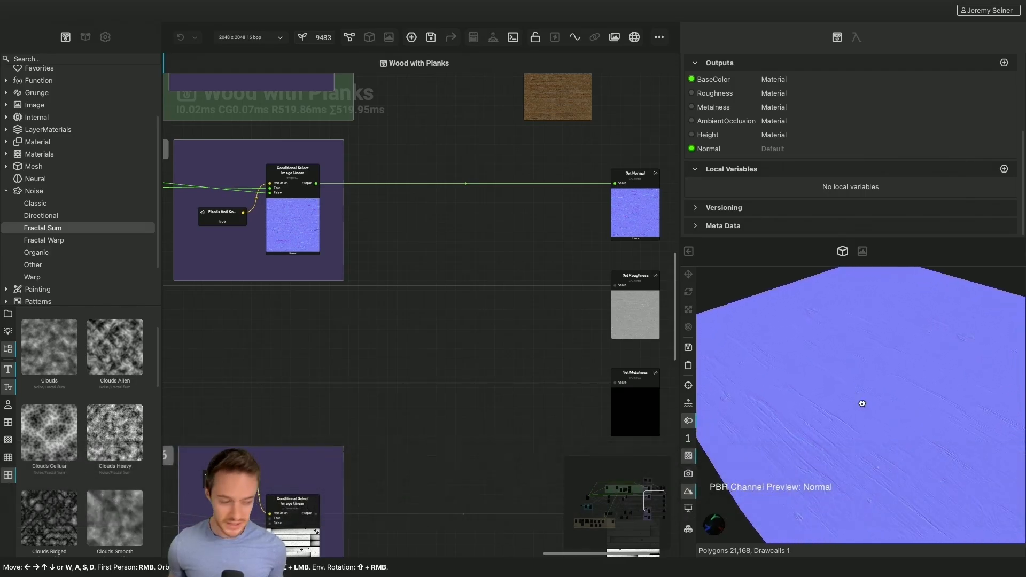
{"action": "mouse_move", "coordinate": [861, 403]}
{"action": "left_mouse_down"}
{"action": "mouse_move", "coordinate": [826, 395]}
{"action": "mouse_move", "coordinate": [866, 396]}
{"action": "left_mouse_up"}
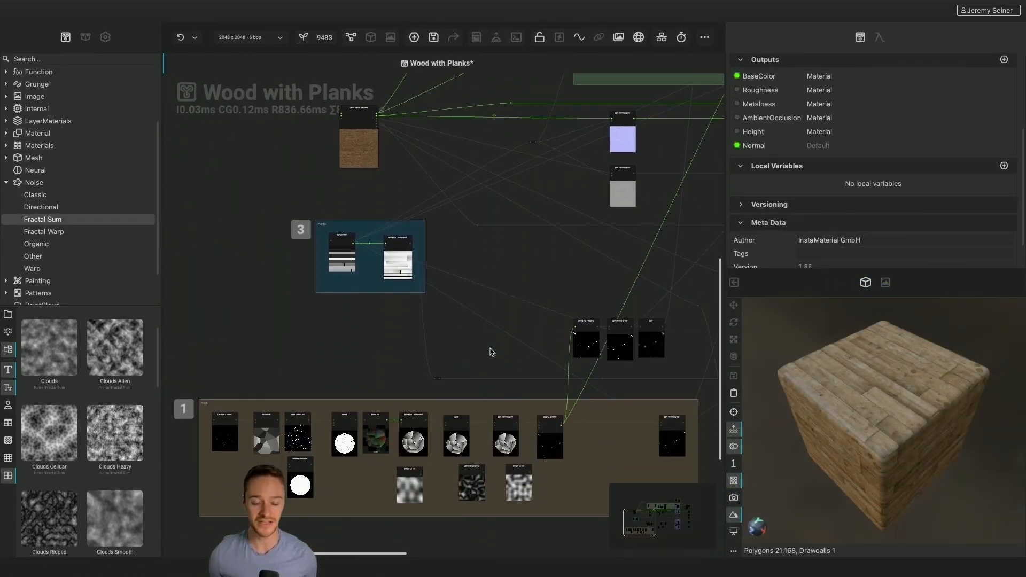
Add a Flood Fill to Random Color node fed by Tile Scatter's Floodfill output below the Planks group and switch it to grayscale
{"action": "scroll", "coordinate": [368, 323], "scroll_direction": "up", "scroll_amount": 5}
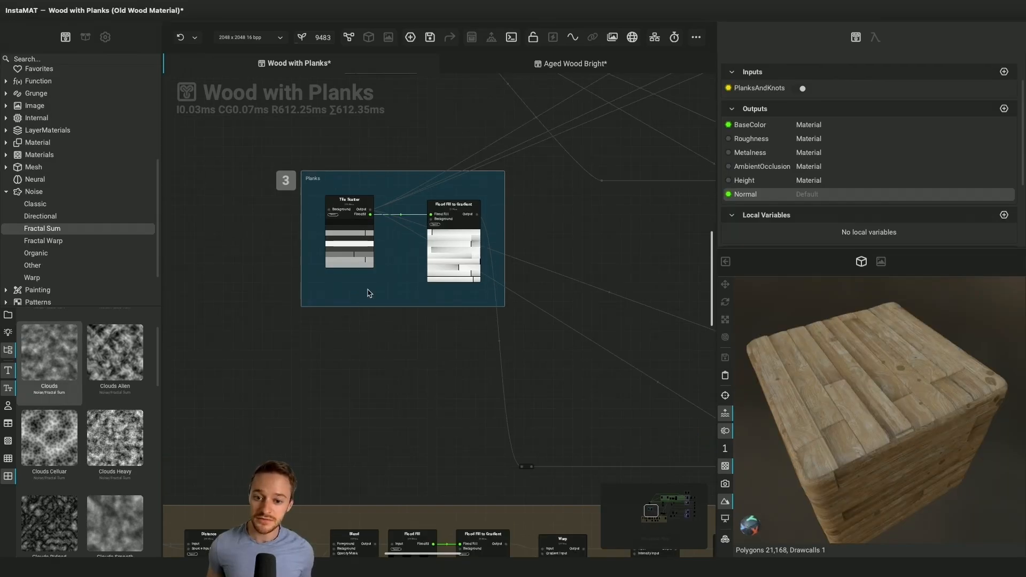
{"action": "left_click", "coordinate": [354, 243]}
{"action": "scroll", "coordinate": [355, 244], "scroll_direction": "up", "scroll_amount": 3}
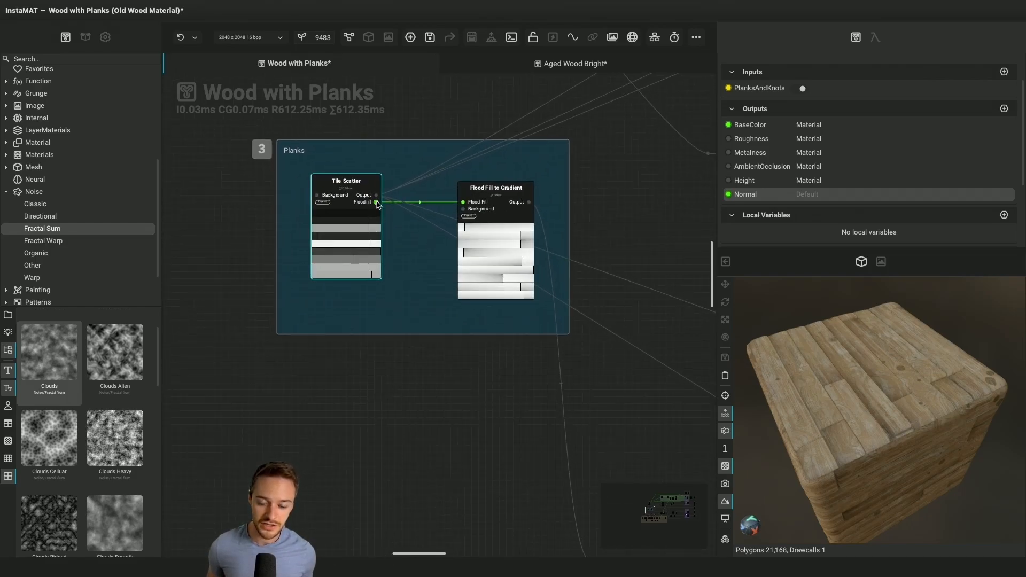
{"action": "left_click_drag", "start_coordinate": [377, 203], "coordinate": [433, 412]}
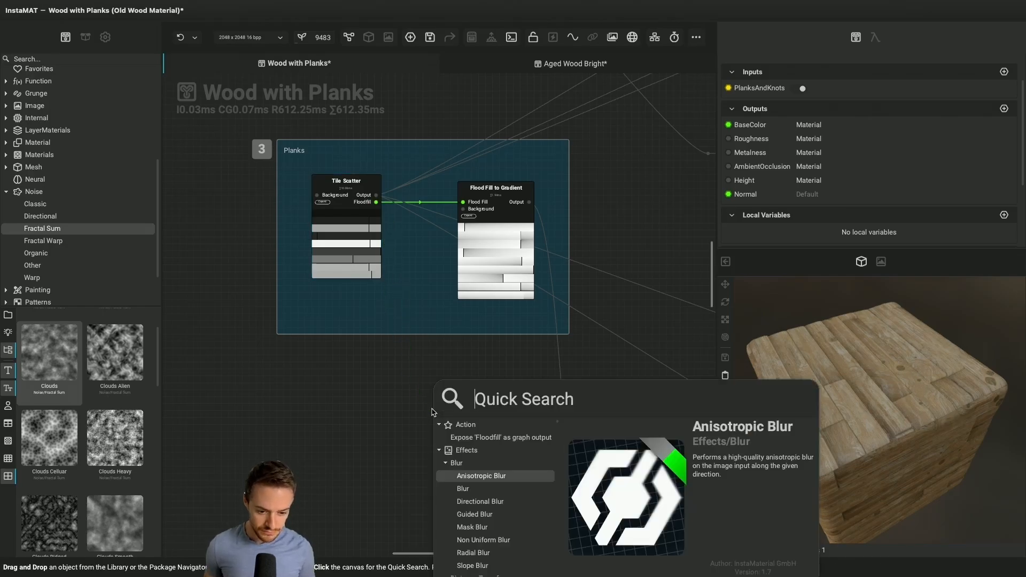
{"action": "type", "text": "random col"}
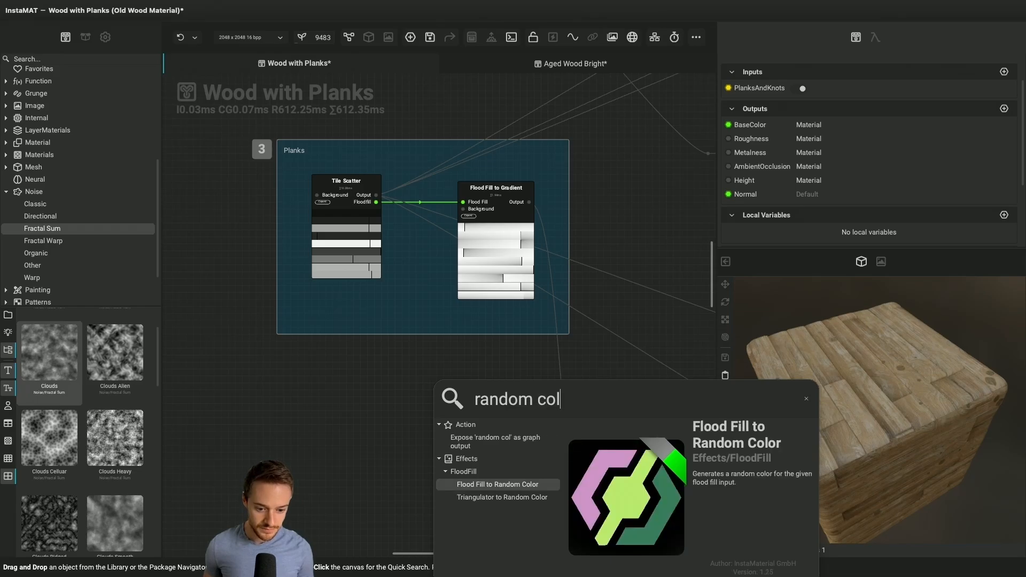
{"action": "type", "text": "or"}
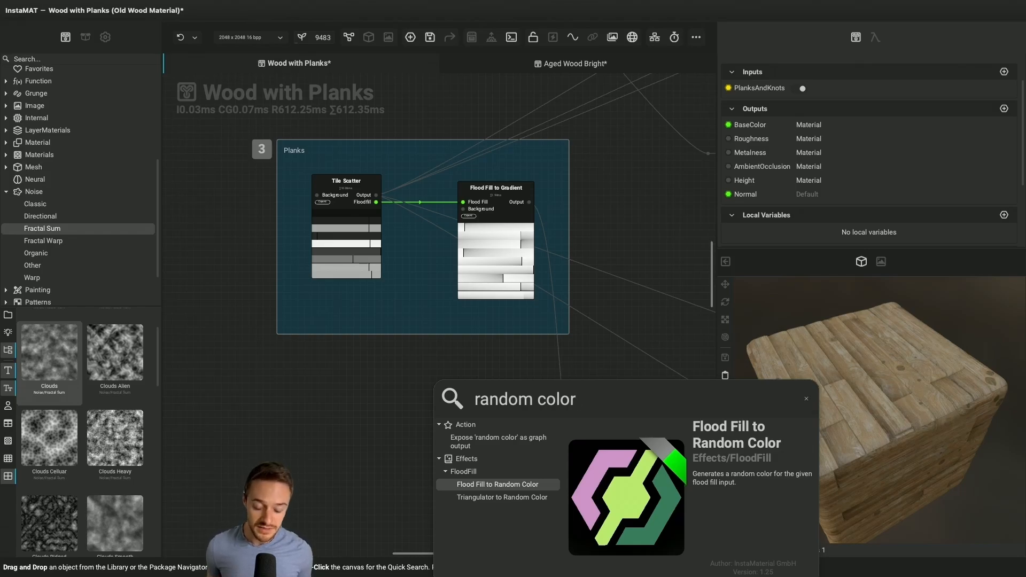
{"action": "key", "text": "Return"}
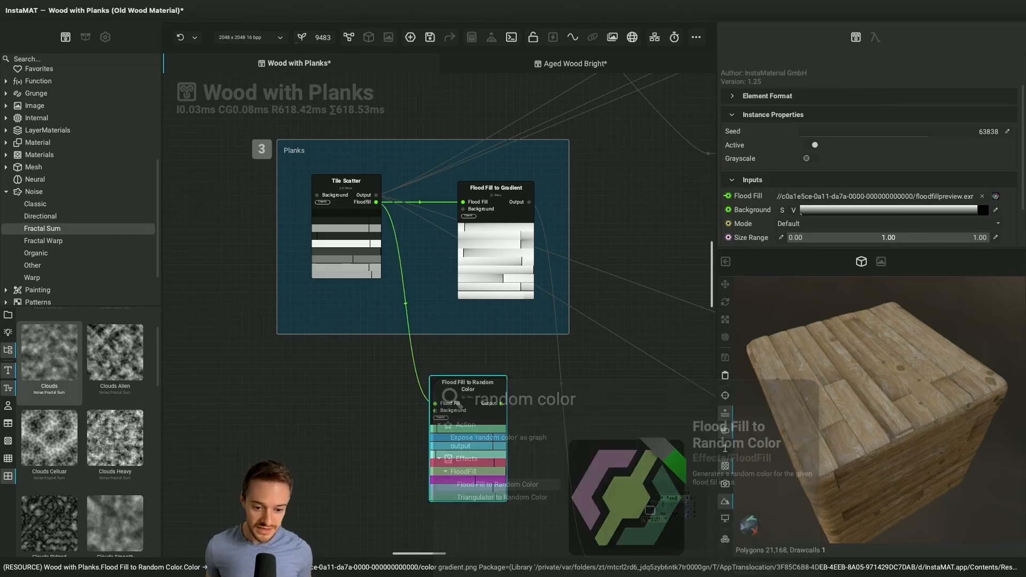
{"action": "left_click_drag", "start_coordinate": [473, 470], "coordinate": [473, 464]}
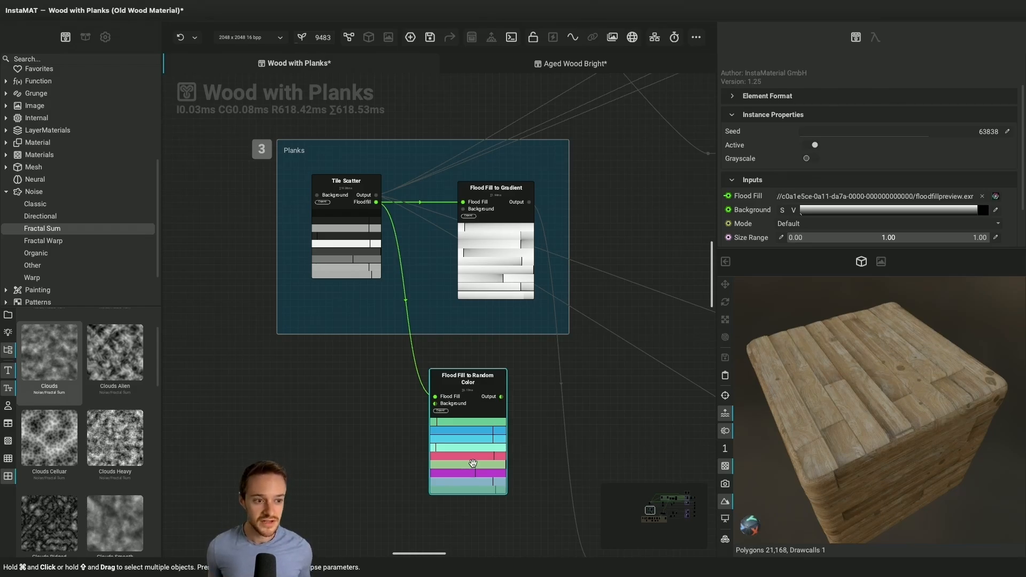
{"action": "left_click", "coordinate": [810, 160]}
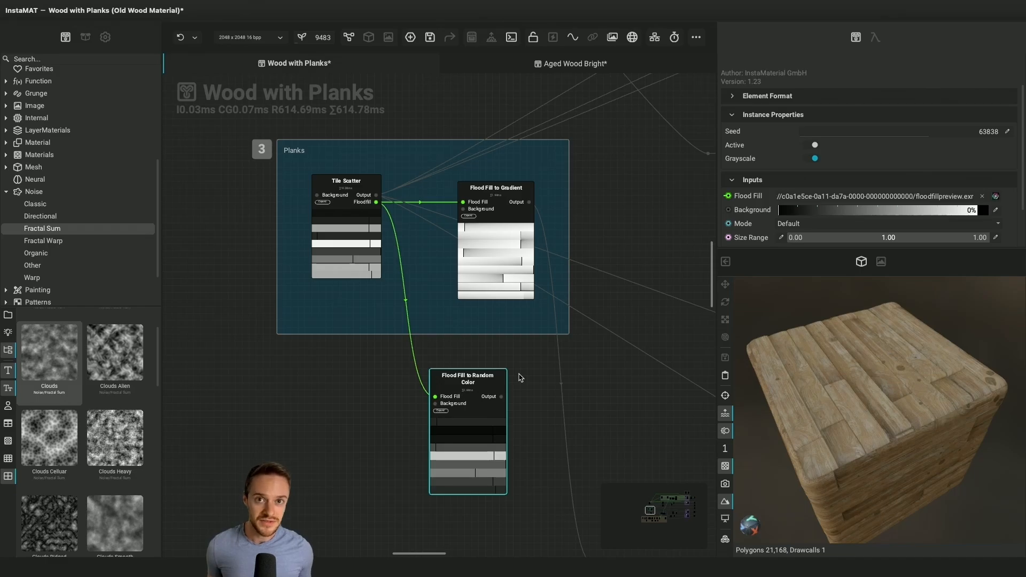
{"action": "left_click_drag", "start_coordinate": [497, 453], "coordinate": [469, 454]}
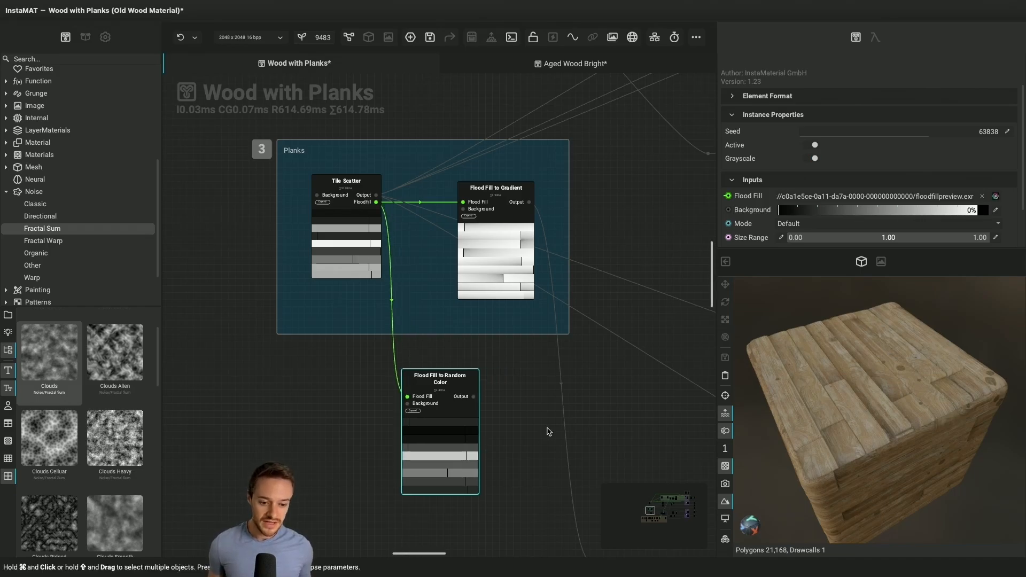
Add a Blend node beside Flood Fill to Random Color and feed its Background from a new Perlin Noise node
{"action": "key", "text": "space"}
{"action": "type", "text": "blend"}
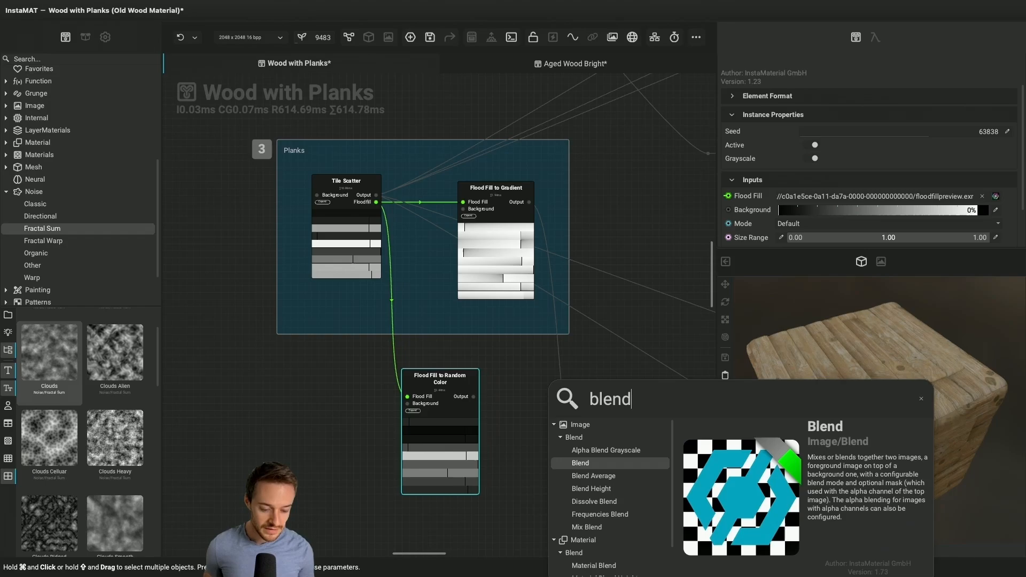
{"action": "key", "text": "Return"}
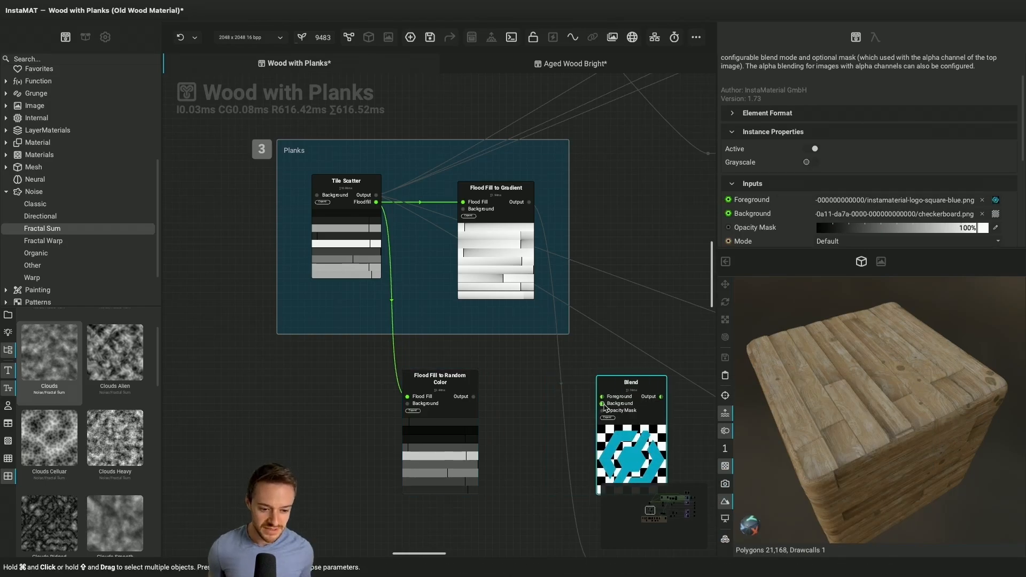
{"action": "left_click_drag", "start_coordinate": [606, 405], "coordinate": [541, 438]}
{"action": "type", "text": "perlin"}
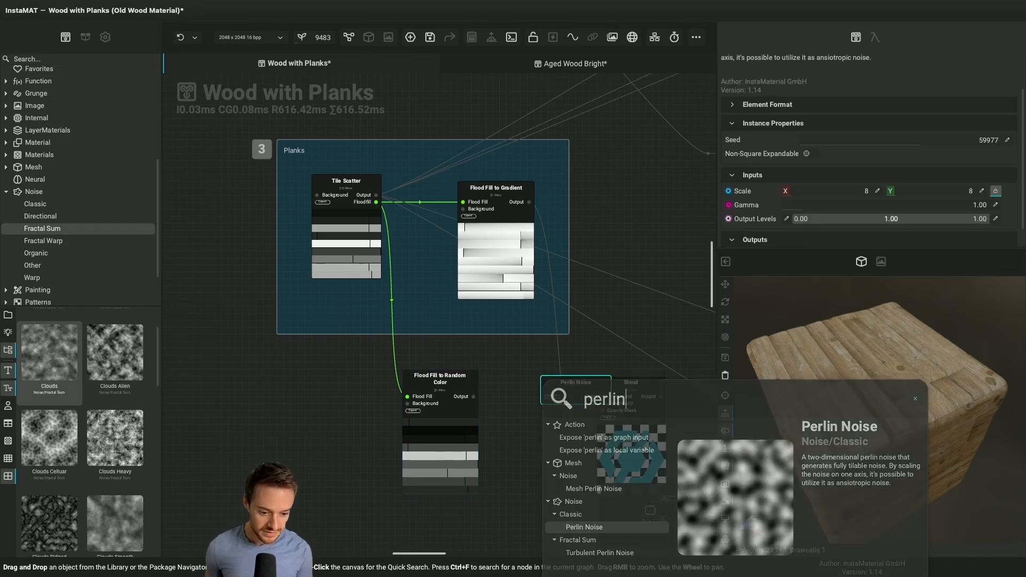
{"action": "key", "text": "Return"}
{"action": "left_click_drag", "start_coordinate": [576, 453], "coordinate": [541, 517]}
{"action": "left_click_drag", "start_coordinate": [648, 412], "coordinate": [648, 398]}
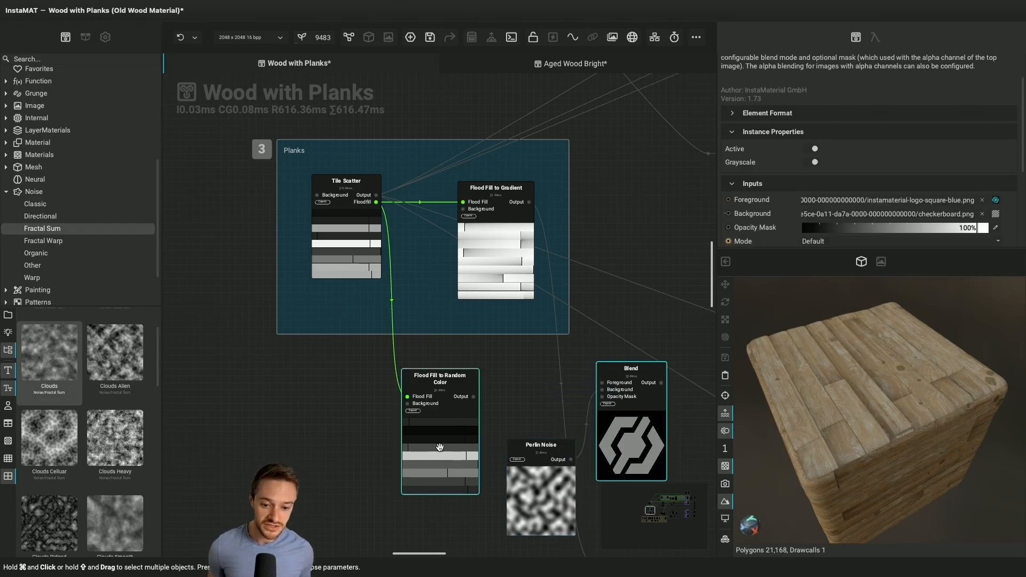
Turn off Grayscale on Flood Fill to Random Color and connect its output to the Blend node's Foreground
{"action": "left_click", "coordinate": [440, 446]}
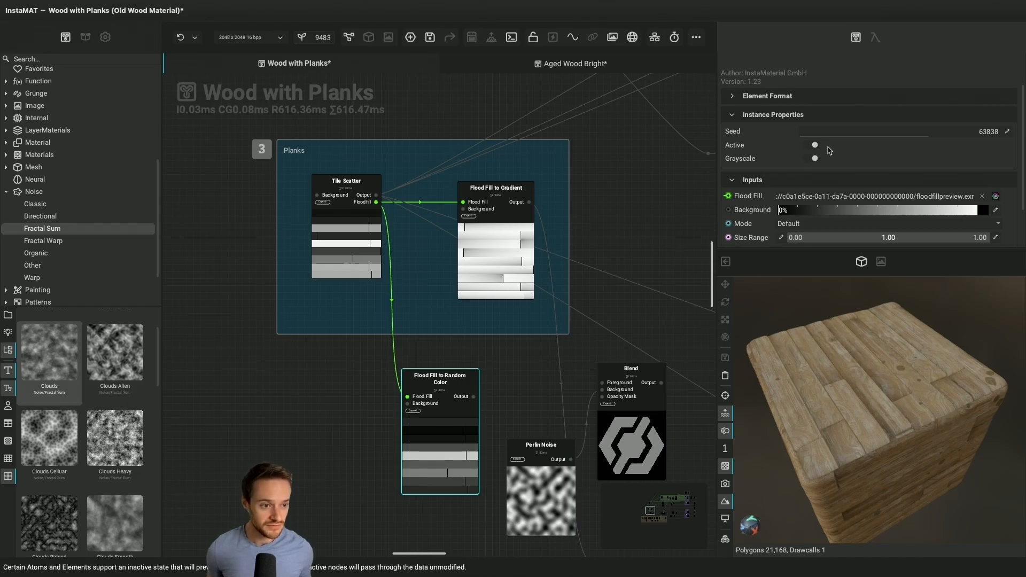
{"action": "left_click", "coordinate": [811, 158]}
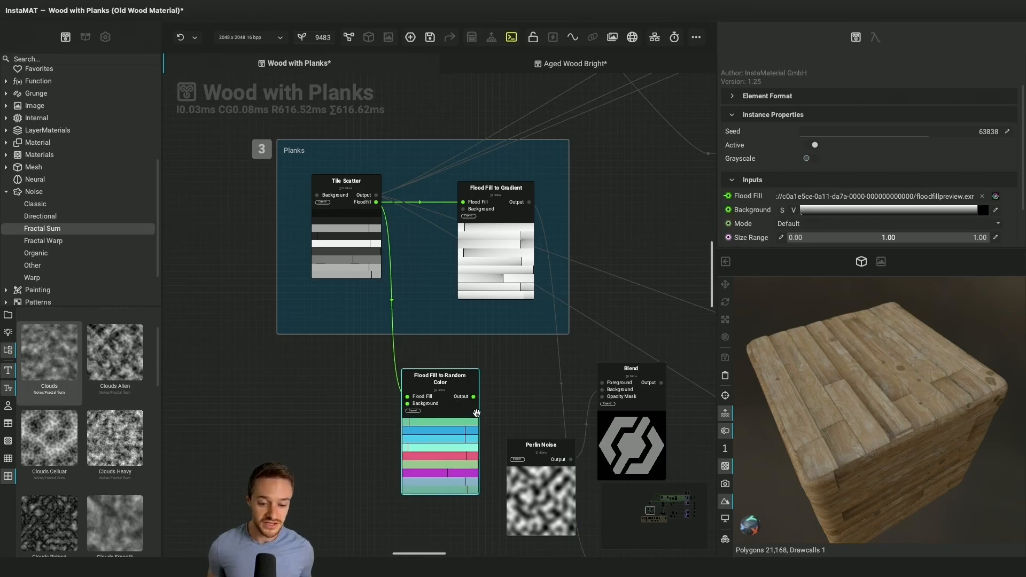
{"action": "scroll", "coordinate": [476, 402], "scroll_direction": "up", "scroll_amount": 3}
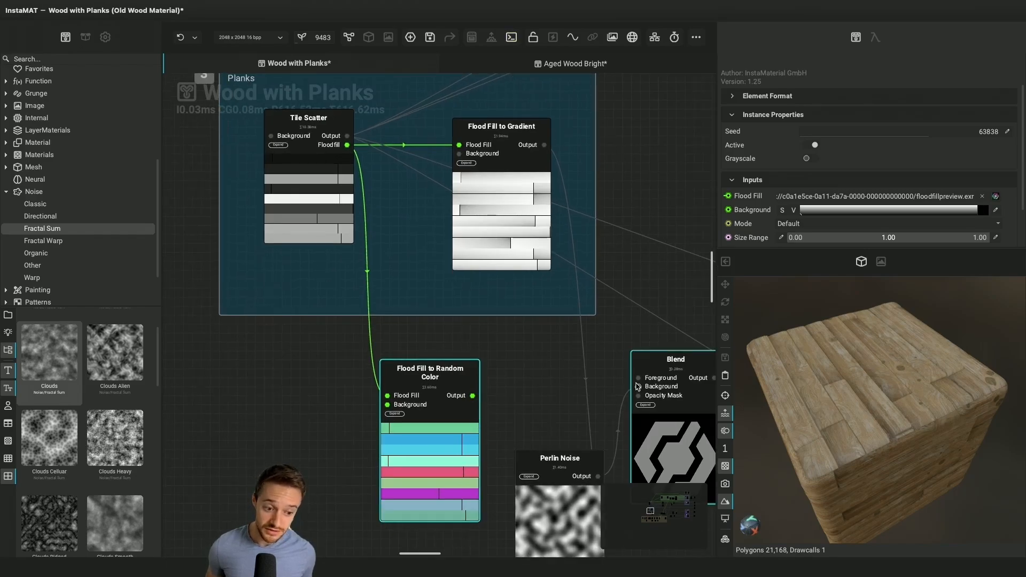
{"action": "scroll", "coordinate": [555, 415], "scroll_direction": "right", "scroll_amount": 3}
{"action": "left_click_drag", "start_coordinate": [405, 395], "coordinate": [570, 377]}
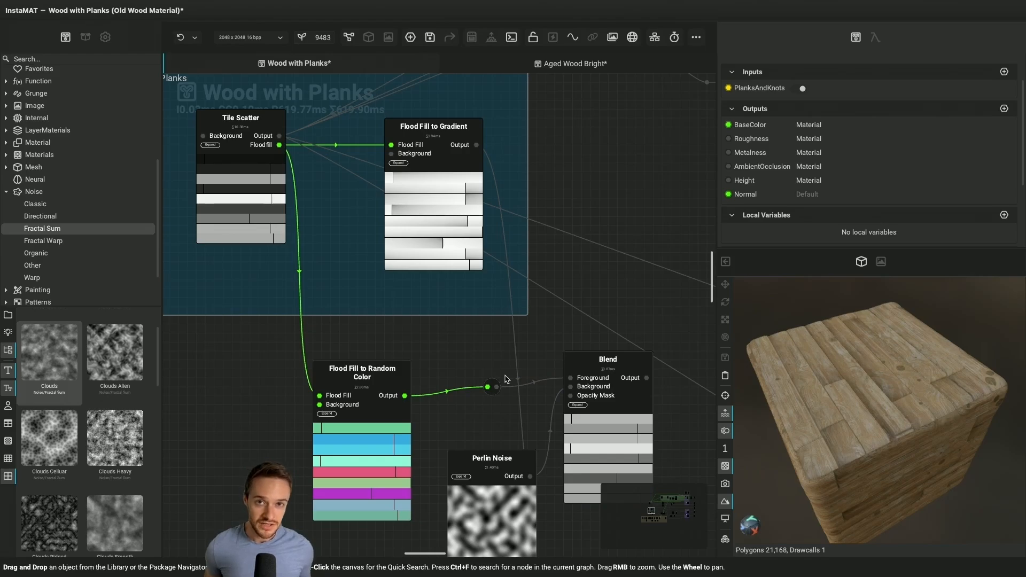
{"action": "scroll", "coordinate": [505, 379], "scroll_direction": "down", "scroll_amount": 3, "text": "ctrl"}
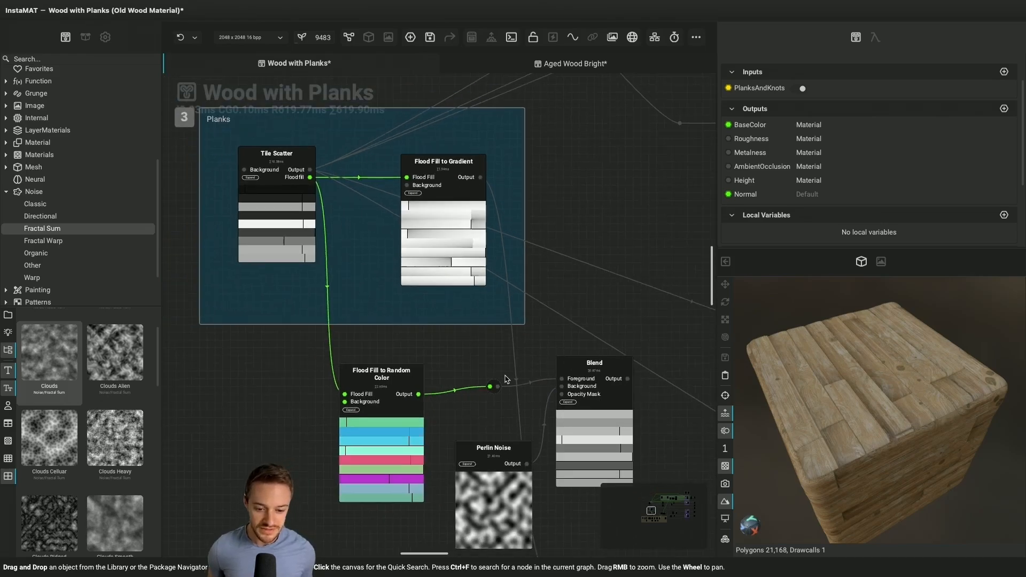
{"action": "scroll", "coordinate": [505, 378], "scroll_direction": "down", "scroll_amount": 2}
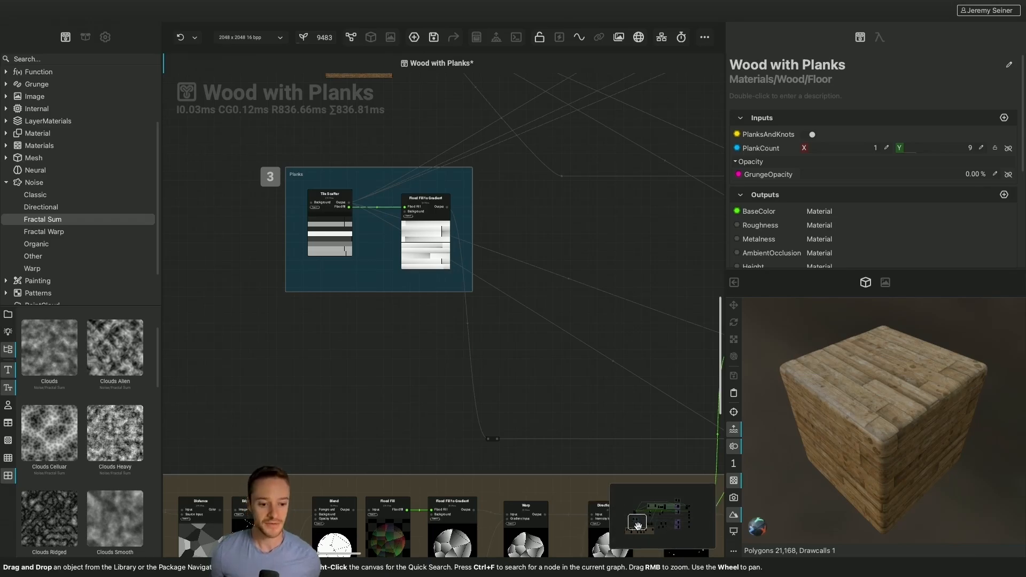
Select the green Base Color comment of group 2, view its appearance settings, and frame the comment in the canvas
{"action": "left_click_drag", "start_coordinate": [637, 525], "coordinate": [673, 515]}
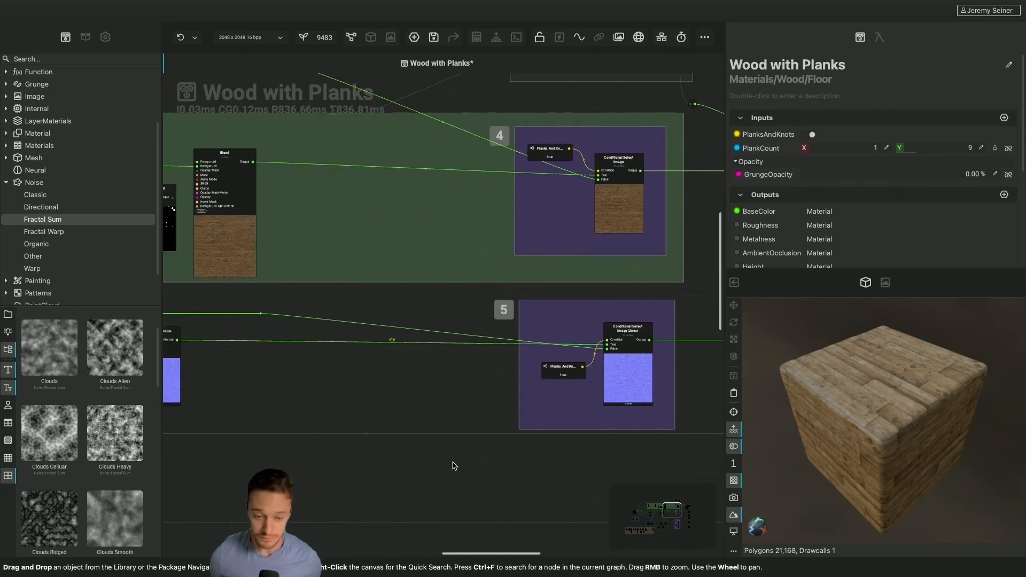
{"action": "scroll", "coordinate": [453, 466], "scroll_direction": "down", "scroll_amount": 6}
{"action": "scroll", "coordinate": [452, 466], "scroll_direction": "left", "scroll_amount": 4}
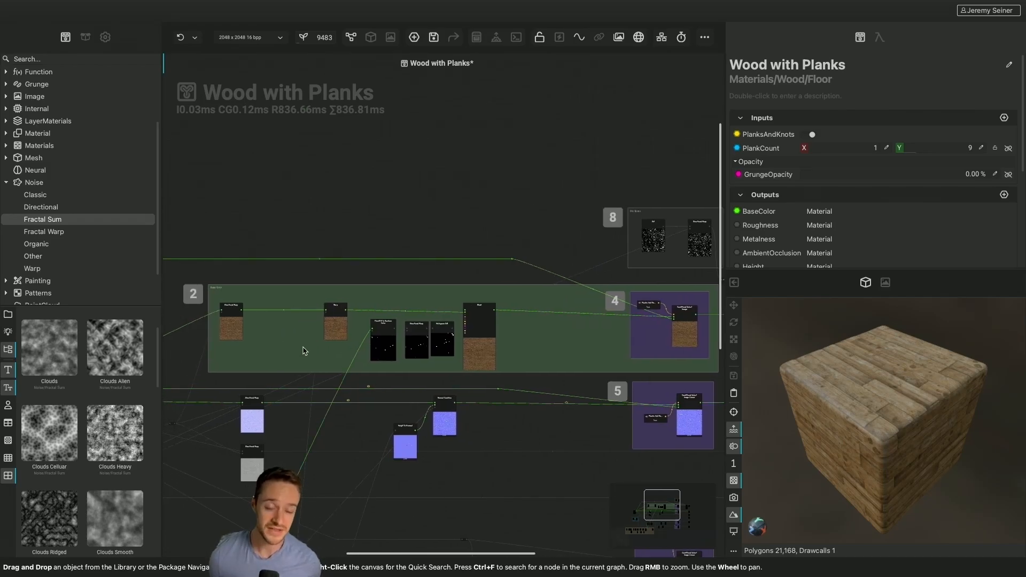
{"action": "left_click", "coordinate": [281, 350]}
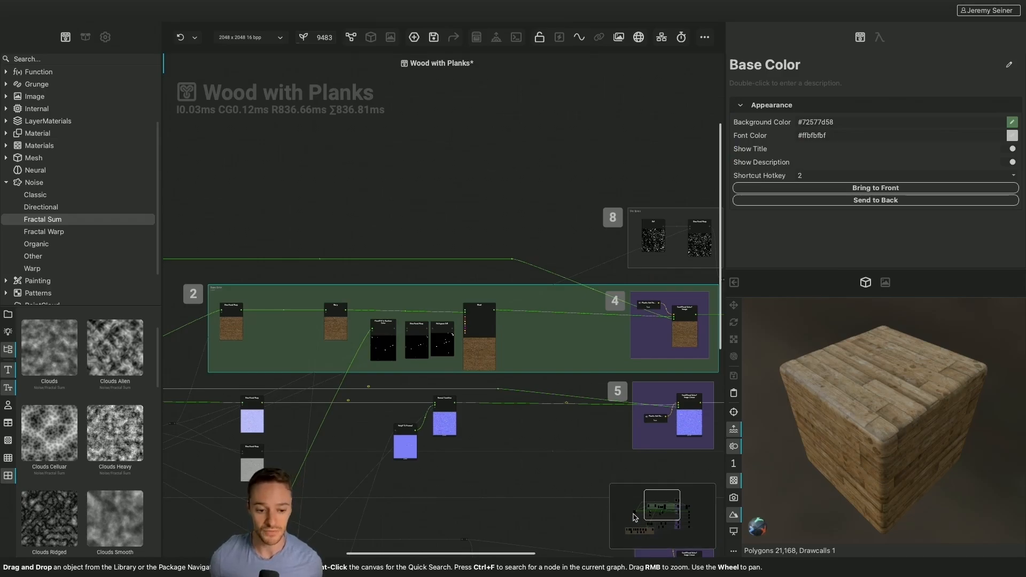
{"action": "scroll", "coordinate": [558, 382], "scroll_direction": "right", "scroll_amount": 2}
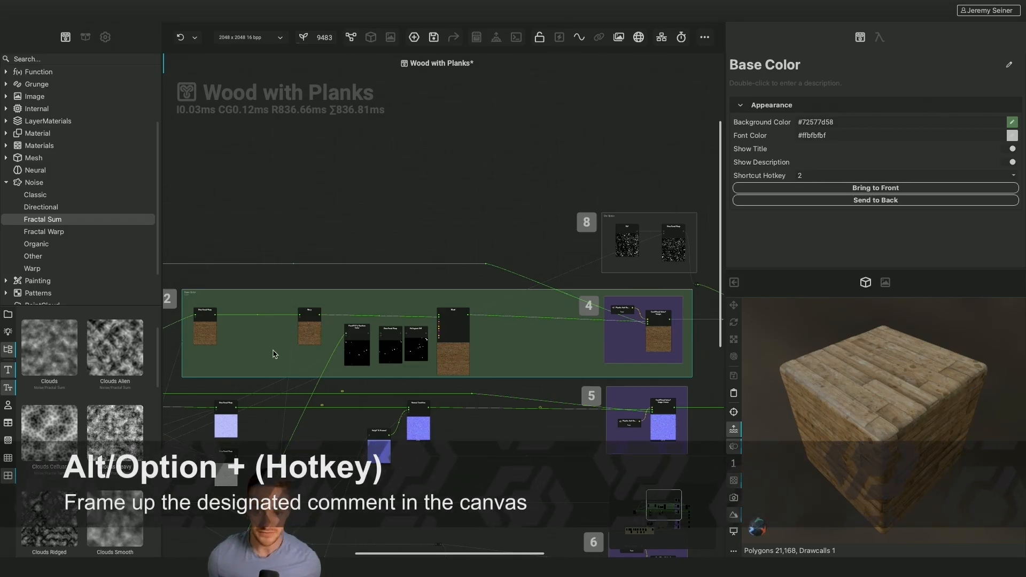
{"action": "key", "text": "alt+2"}
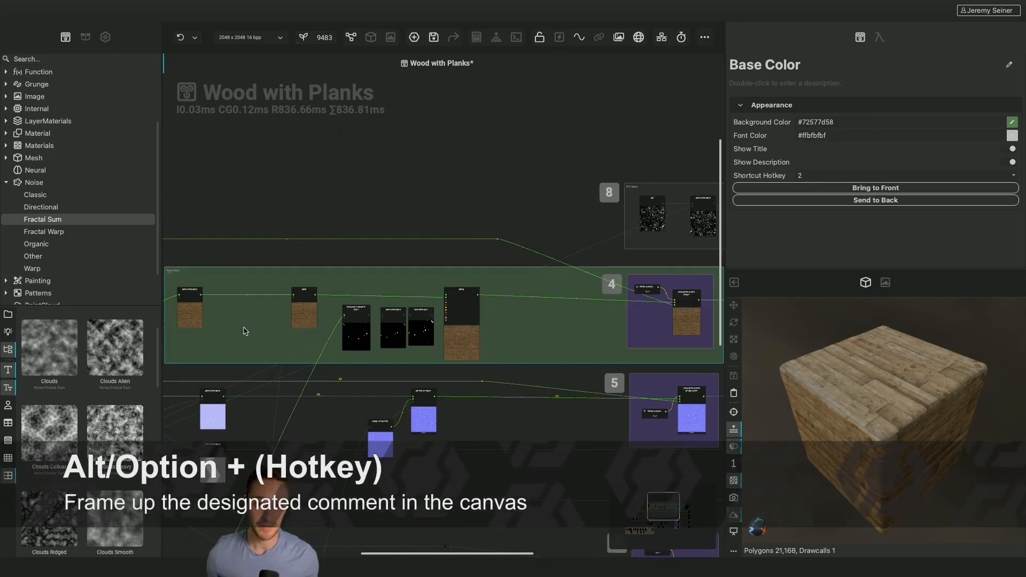
Frame comment groups 1 and 4 in the canvas, and survey the areas around the Base Color, Planks and knots groups
{"action": "key", "text": "alt+3"}
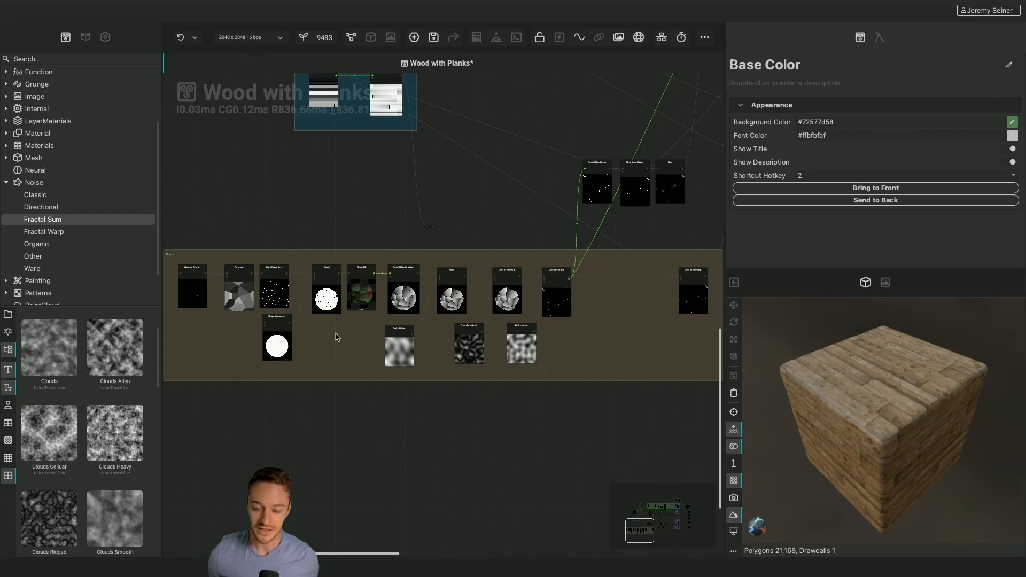
{"action": "scroll", "coordinate": [280, 368], "scroll_direction": "left", "scroll_amount": 1}
{"action": "key", "text": "alt+4"}
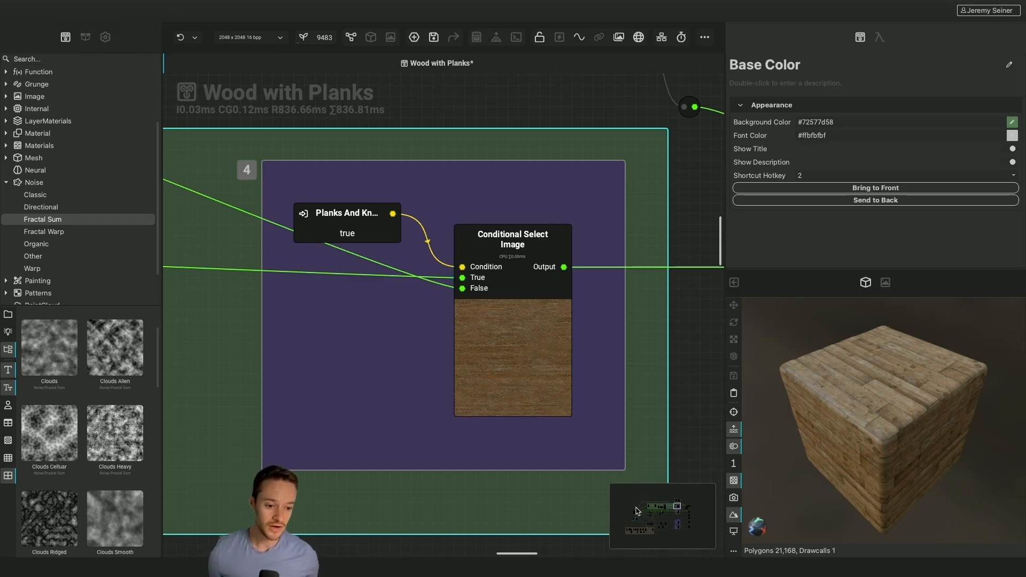
{"action": "left_click_drag", "start_coordinate": [631, 501], "coordinate": [653, 519]}
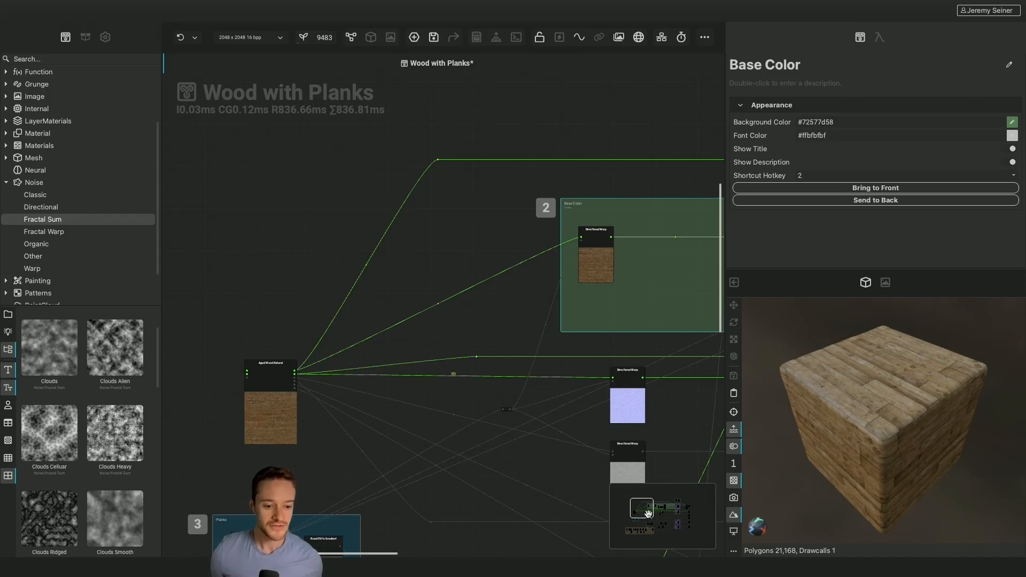
{"action": "left_click_drag", "start_coordinate": [647, 512], "coordinate": [661, 541]}
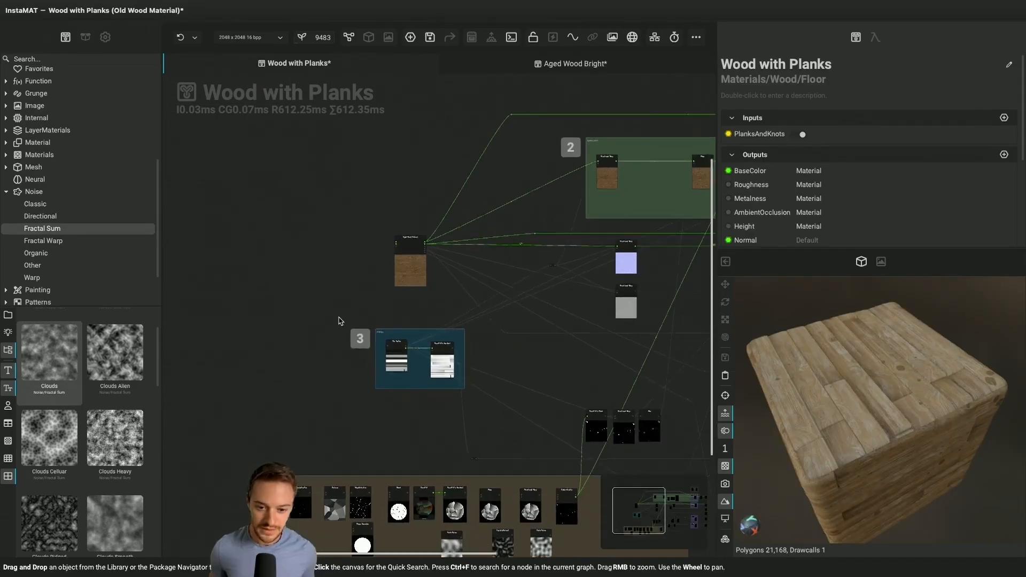
Examine the whole Wood with Planks graph, from the plank and knots groups across to the material output nodes
{"action": "scroll", "coordinate": [339, 320], "scroll_direction": "down", "scroll_amount": 2}
{"action": "scroll", "coordinate": [338, 320], "scroll_direction": "right", "scroll_amount": 3}
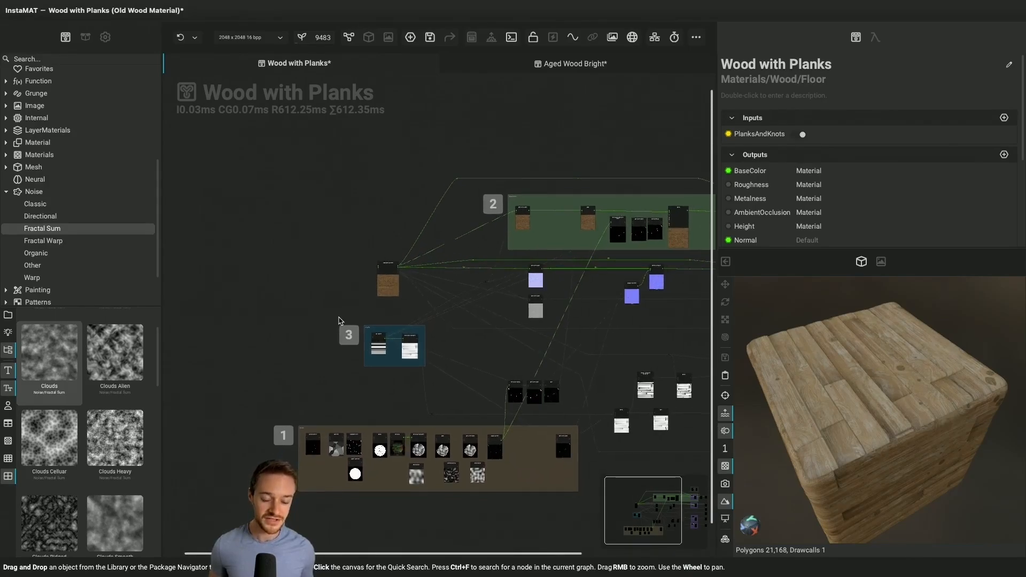
{"action": "scroll", "coordinate": [338, 320], "scroll_direction": "right", "scroll_amount": 5}
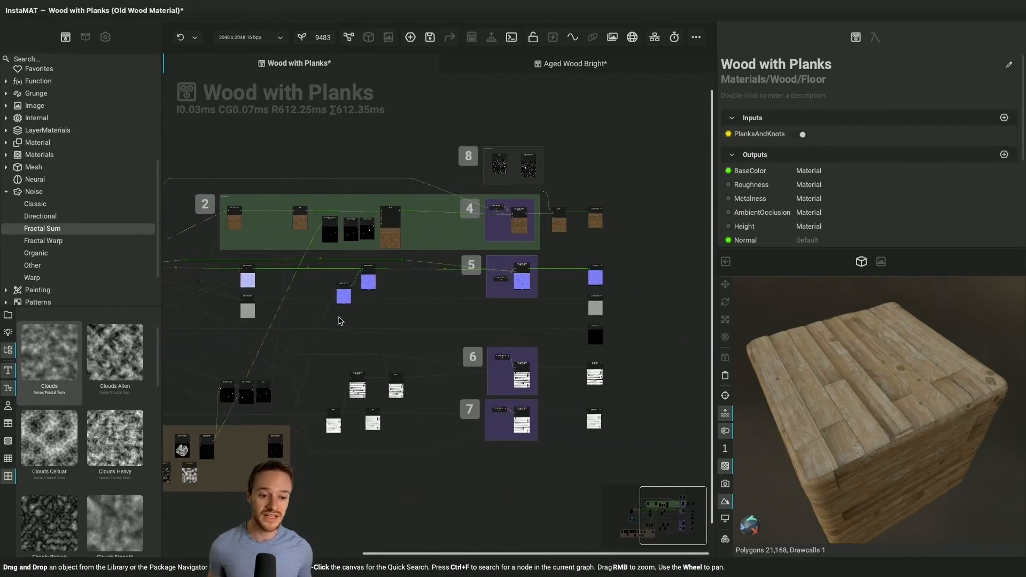
{"action": "scroll", "coordinate": [629, 266], "scroll_direction": "up", "scroll_amount": 3}
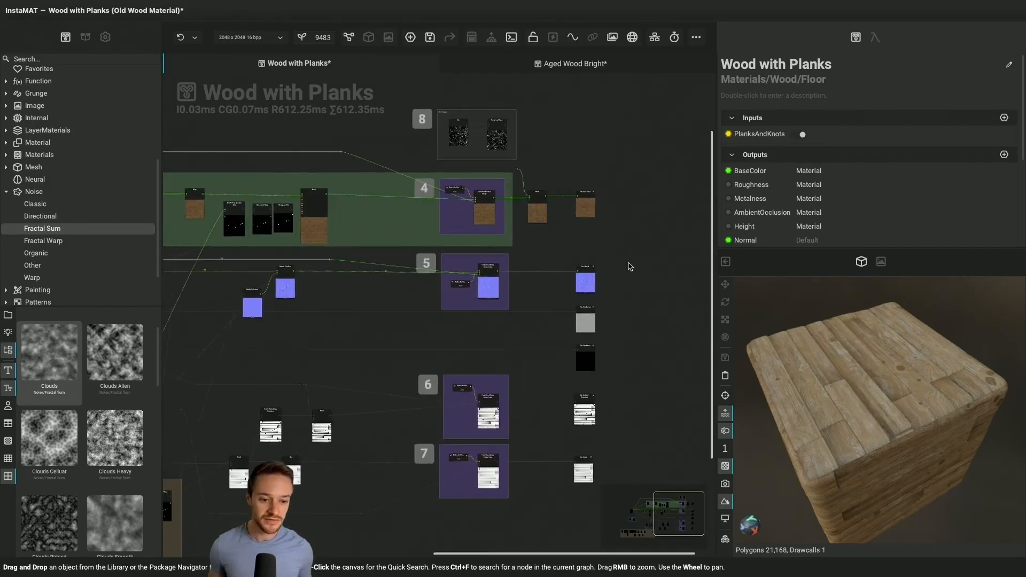
{"action": "scroll", "coordinate": [628, 266], "scroll_direction": "down", "scroll_amount": 2}
{"action": "scroll", "coordinate": [582, 150], "scroll_direction": "up", "scroll_amount": 3}
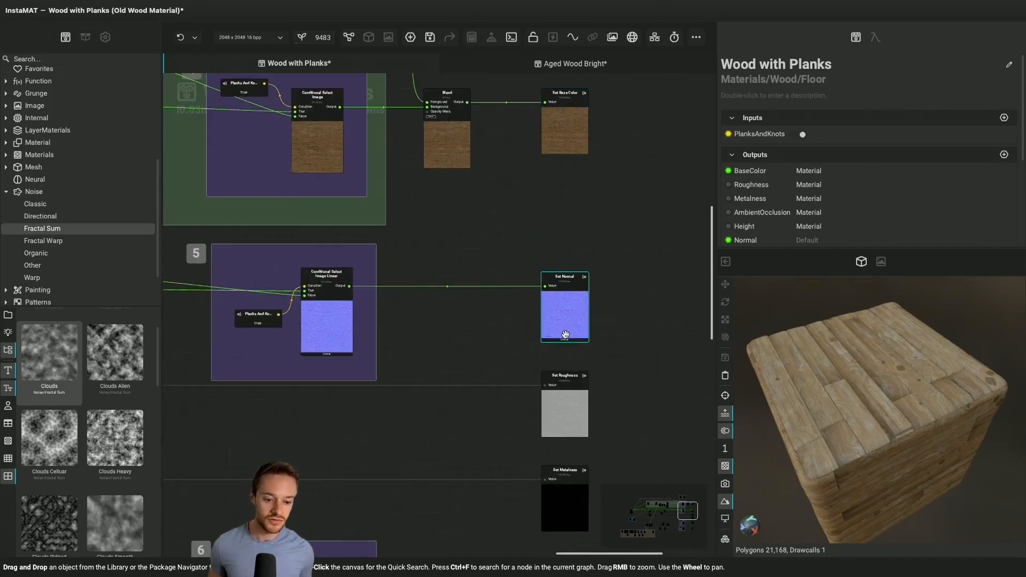
{"action": "scroll", "coordinate": [566, 334], "scroll_direction": "down", "scroll_amount": 5}
{"action": "scroll", "coordinate": [566, 335], "scroll_direction": "down", "scroll_amount": 8}
{"action": "scroll", "coordinate": [461, 342], "scroll_direction": "down", "scroll_amount": 4}
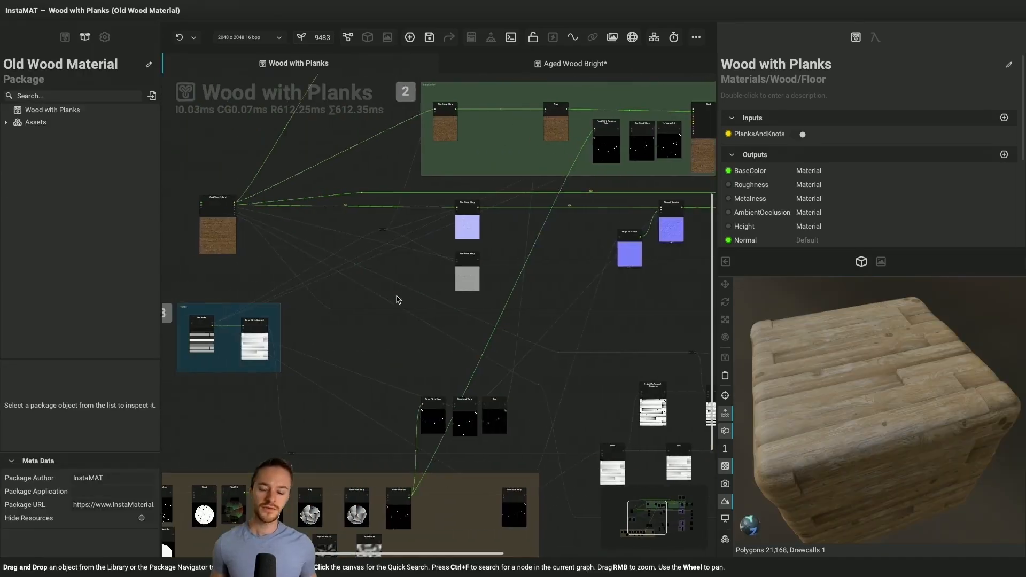
Expand the Tile Scatter node's full list of inputs in the Planks group and try out its Y Count
{"action": "middle_click_drag", "start_coordinate": [287, 298], "coordinate": [401, 296]}
{"action": "scroll", "coordinate": [401, 297], "scroll_direction": "left", "scroll_amount": 2}
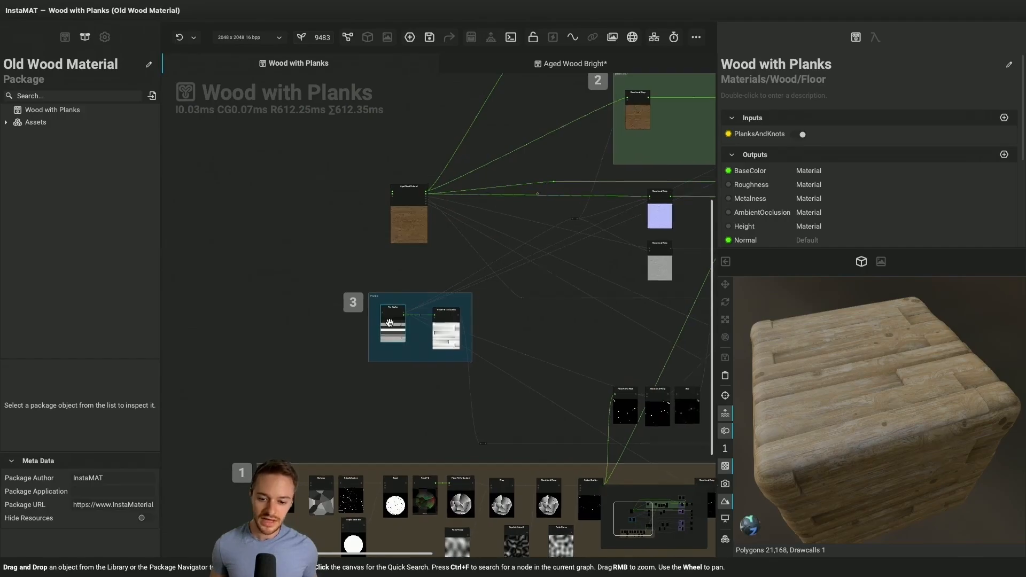
{"action": "scroll", "coordinate": [390, 323], "scroll_direction": "up", "scroll_amount": 8}
{"action": "scroll", "coordinate": [390, 323], "scroll_direction": "up", "scroll_amount": 1}
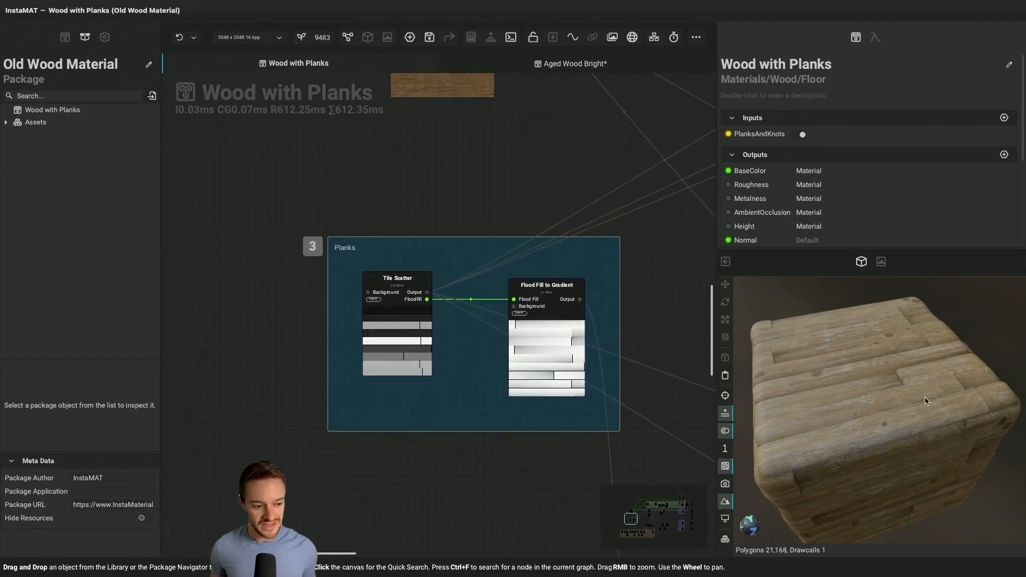
{"action": "left_click", "coordinate": [380, 345]}
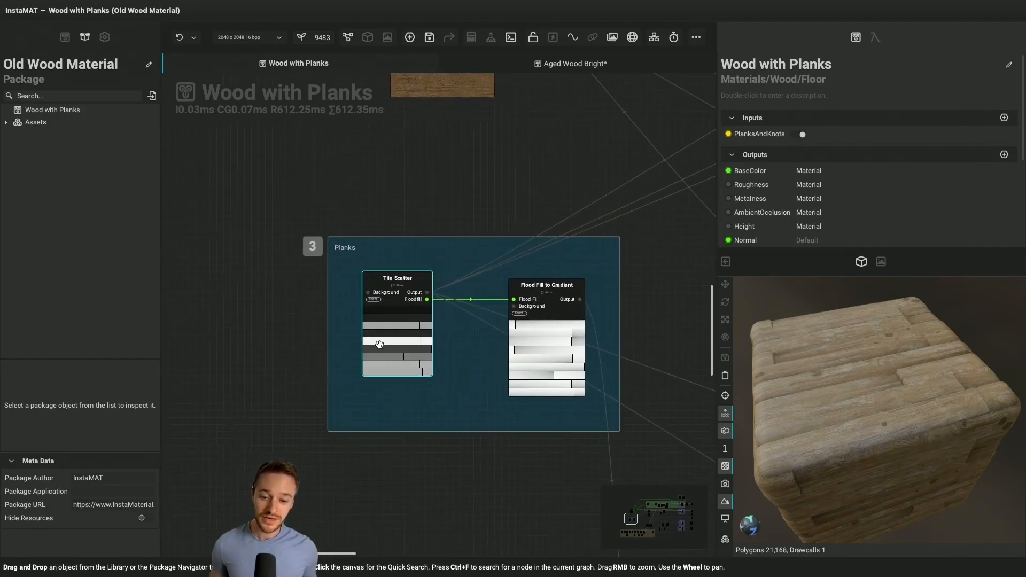
{"action": "left_click", "coordinate": [373, 299]}
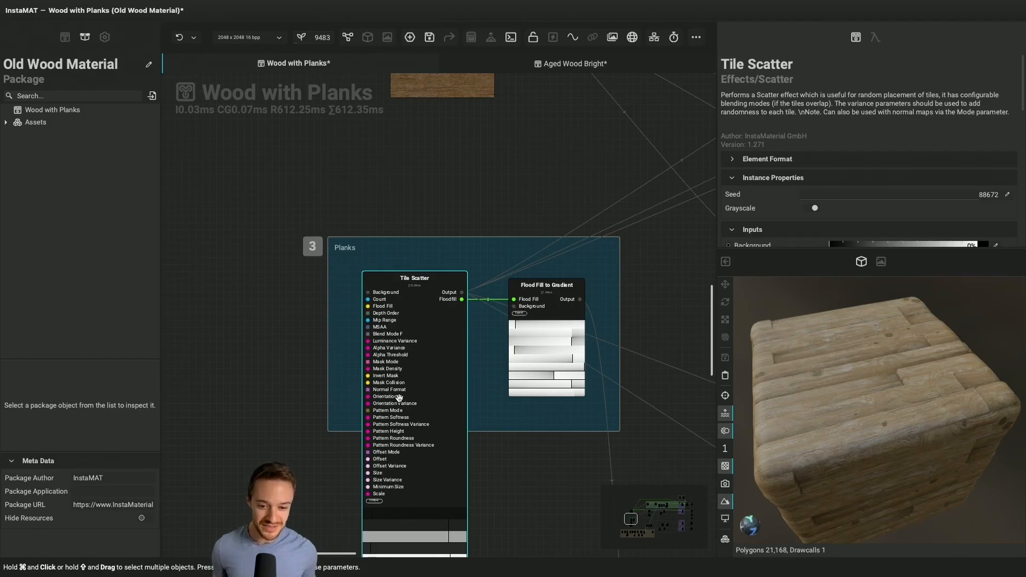
{"action": "scroll", "coordinate": [764, 209], "scroll_direction": "down", "scroll_amount": 3}
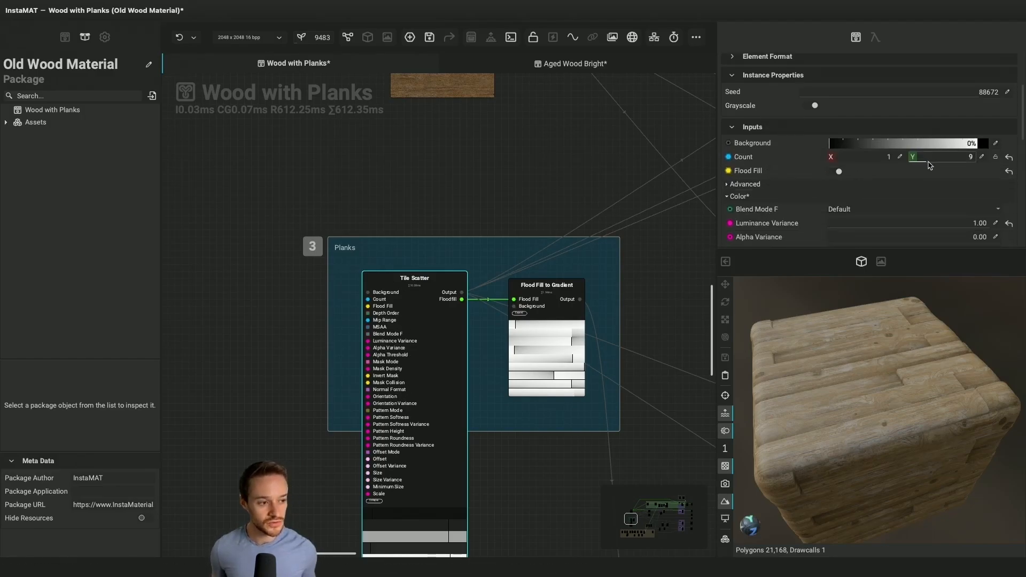
{"action": "mouse_move", "coordinate": [927, 165]}
{"action": "left_mouse_down"}
{"action": "mouse_move", "coordinate": [939, 166]}
{"action": "mouse_move", "coordinate": [926, 167]}
{"action": "left_mouse_up"}
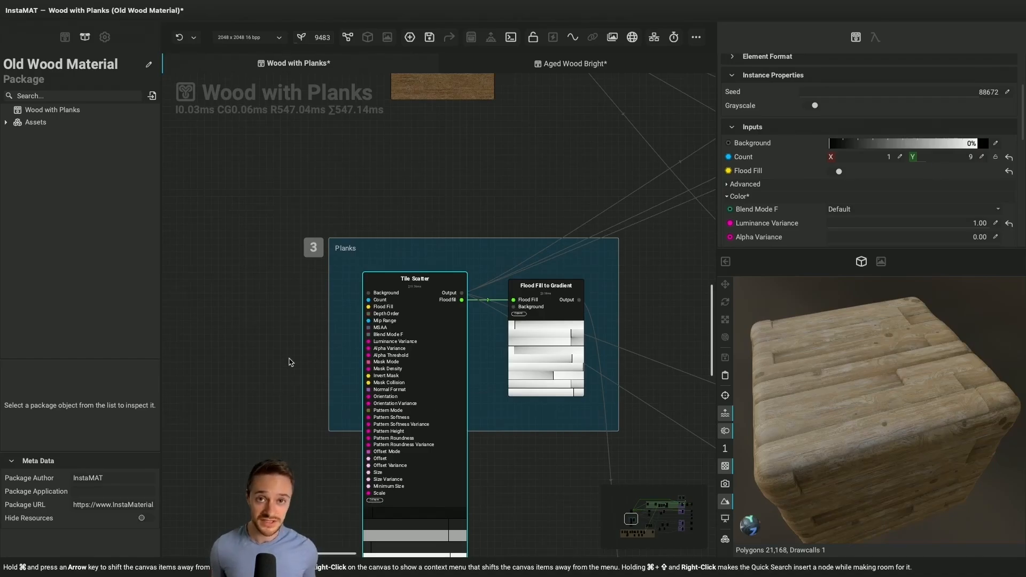
Expose Tile Scatter's Count as a graph input named Plank Count and align the new node with the Count input
{"action": "left_click", "coordinate": [365, 300]}
{"action": "left_click_drag", "start_coordinate": [366, 302], "coordinate": [289, 310]}
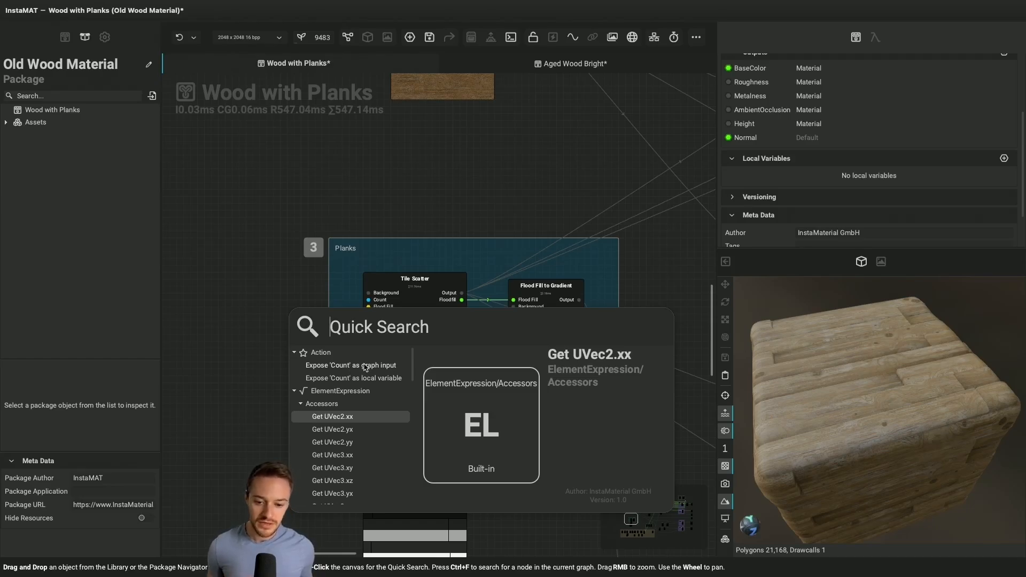
{"action": "type", "text": "P"}
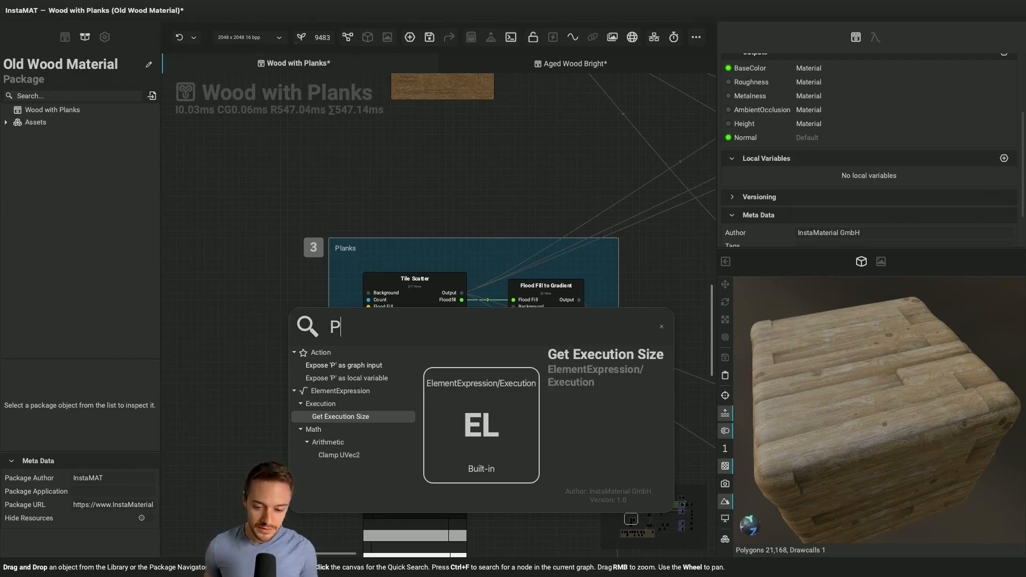
{"action": "type", "text": "lank Count"}
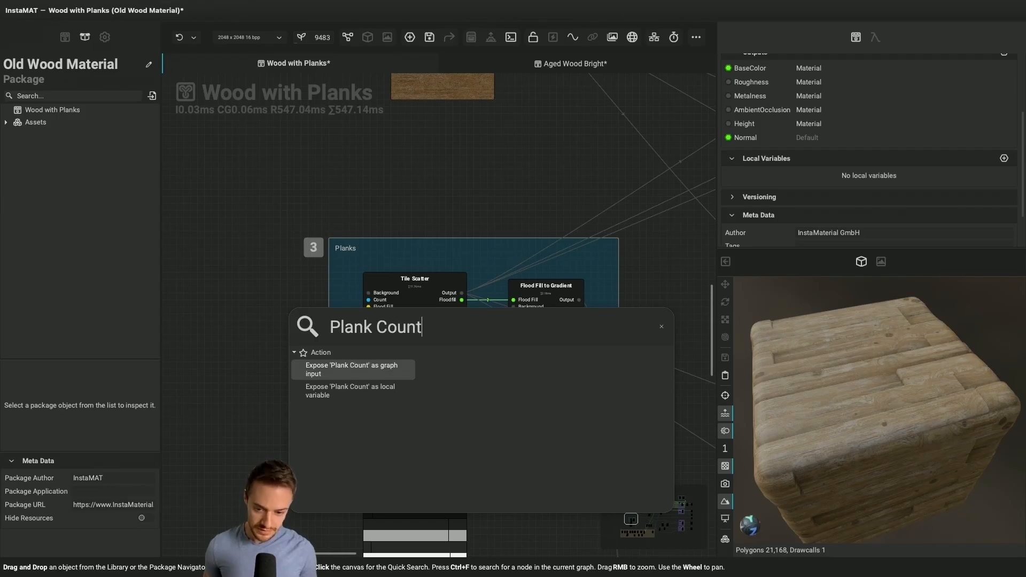
{"action": "key", "text": "Return"}
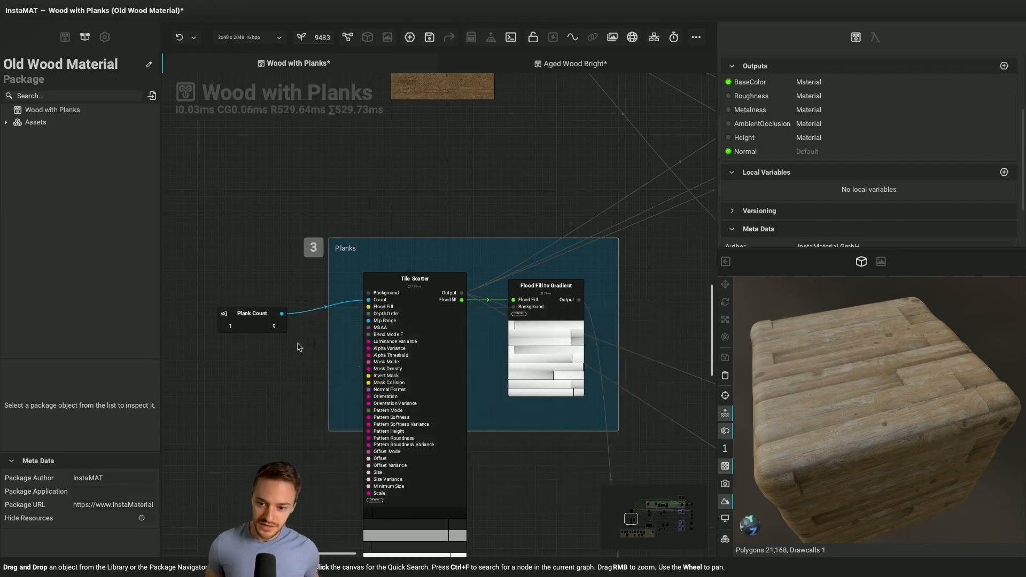
{"action": "left_click", "coordinate": [264, 307]}
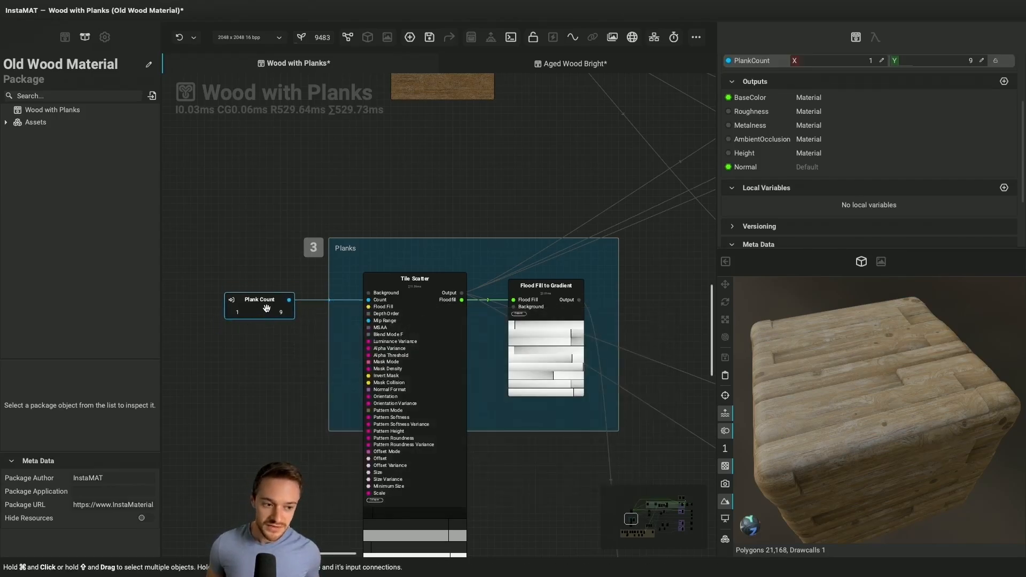
Show the graph's own properties and try out different Y values for the PlankCount input
{"action": "left_click", "coordinate": [488, 172]}
{"action": "scroll", "coordinate": [790, 141], "scroll_direction": "up", "scroll_amount": 2}
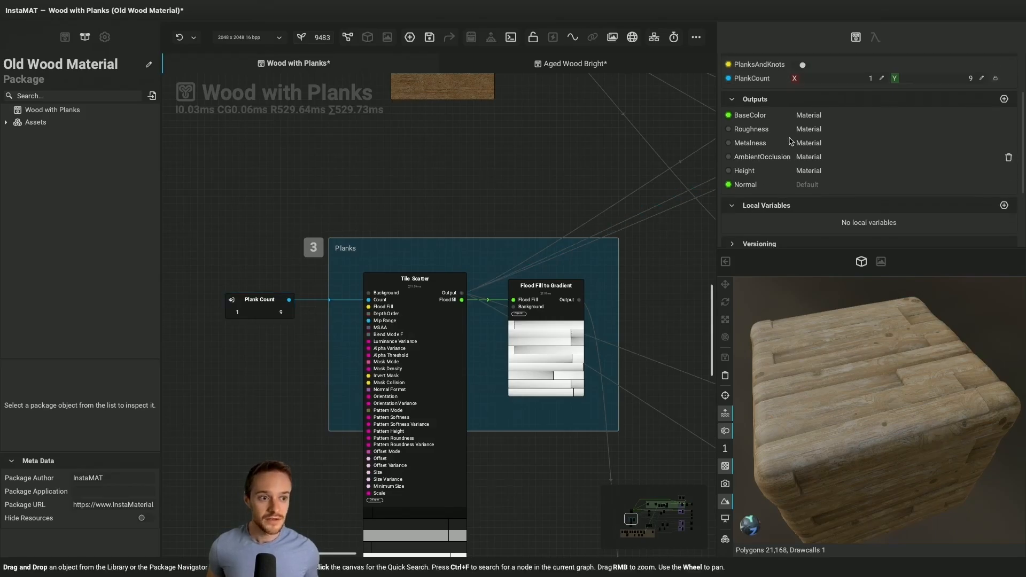
{"action": "scroll", "coordinate": [790, 141], "scroll_direction": "up", "scroll_amount": 3}
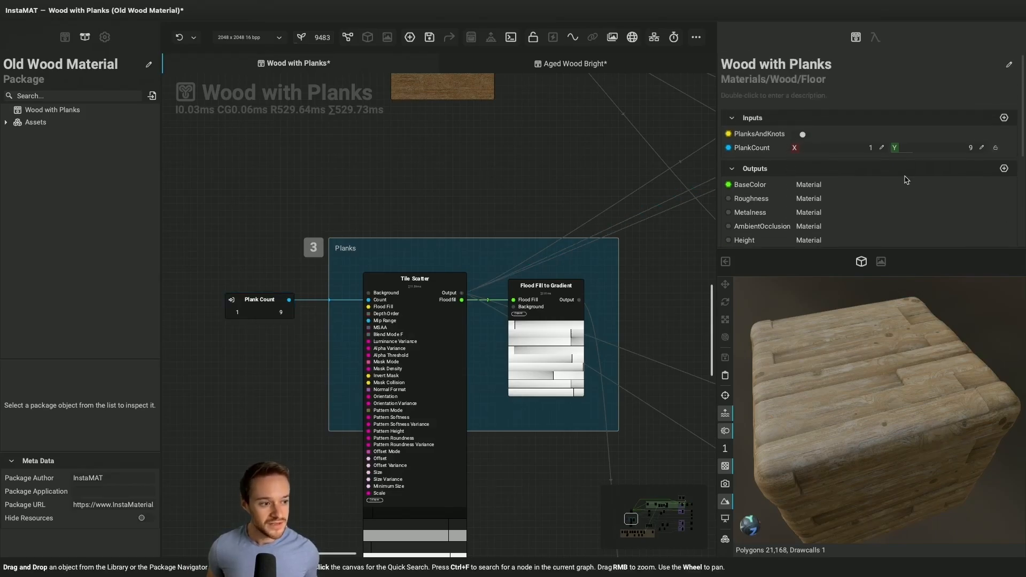
{"action": "left_click_drag", "start_coordinate": [922, 155], "coordinate": [913, 153]}
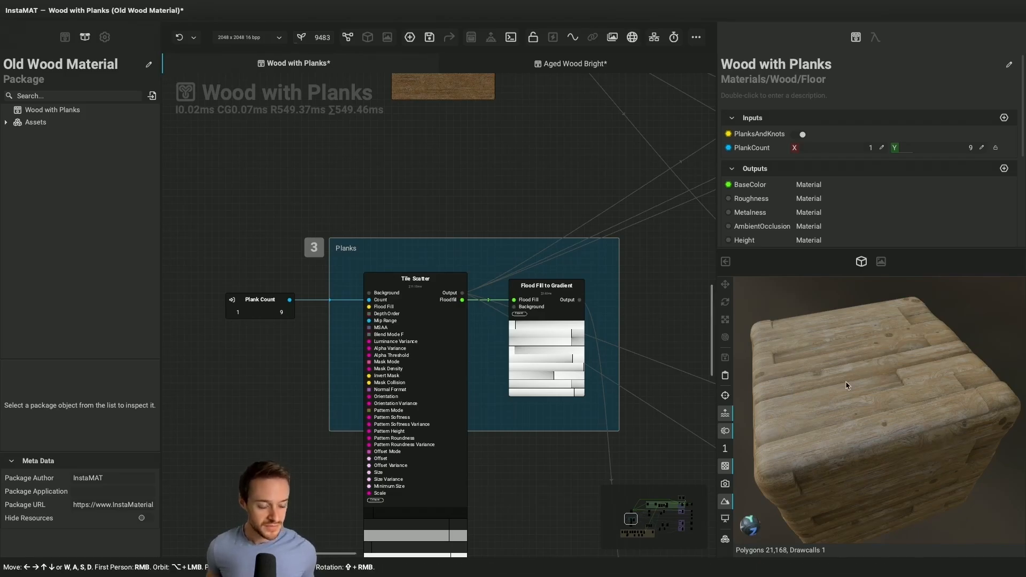
Set the material tiling in the 3D viewport to 3 and inspect the planks on the cube up close
{"action": "key", "text": "u"}
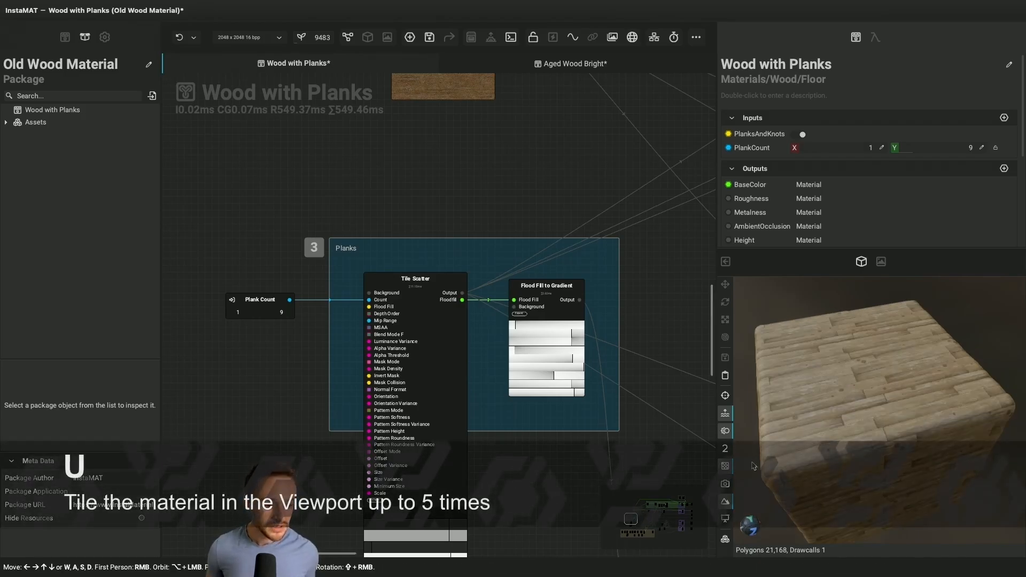
{"action": "key", "text": "u"}
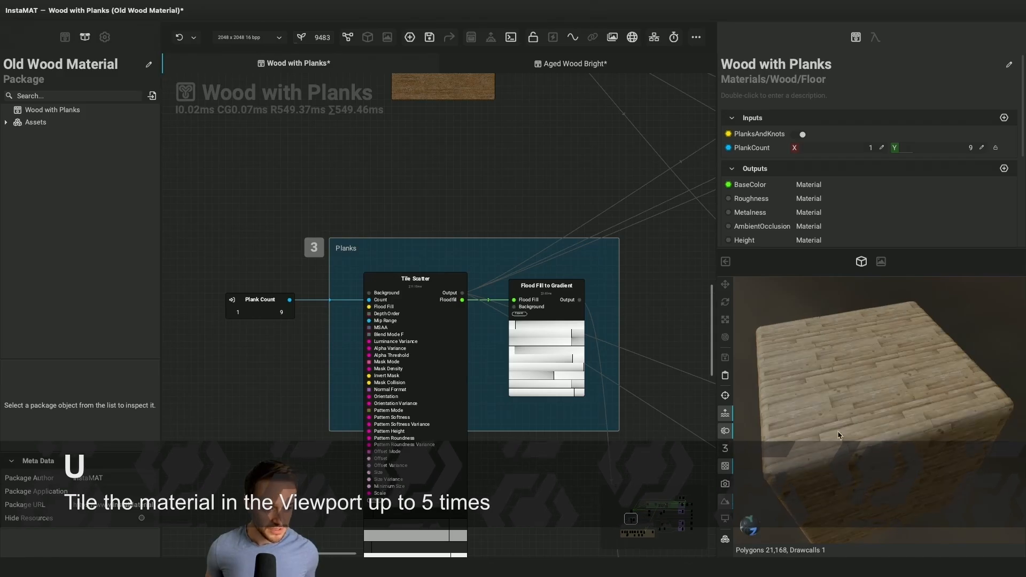
{"action": "left_click_drag", "start_coordinate": [900, 402], "coordinate": [926, 377], "text": "alt"}
{"action": "scroll", "coordinate": [880, 390], "scroll_direction": "up", "scroll_amount": 5}
{"action": "scroll", "coordinate": [926, 378], "scroll_direction": "down", "scroll_amount": 5}
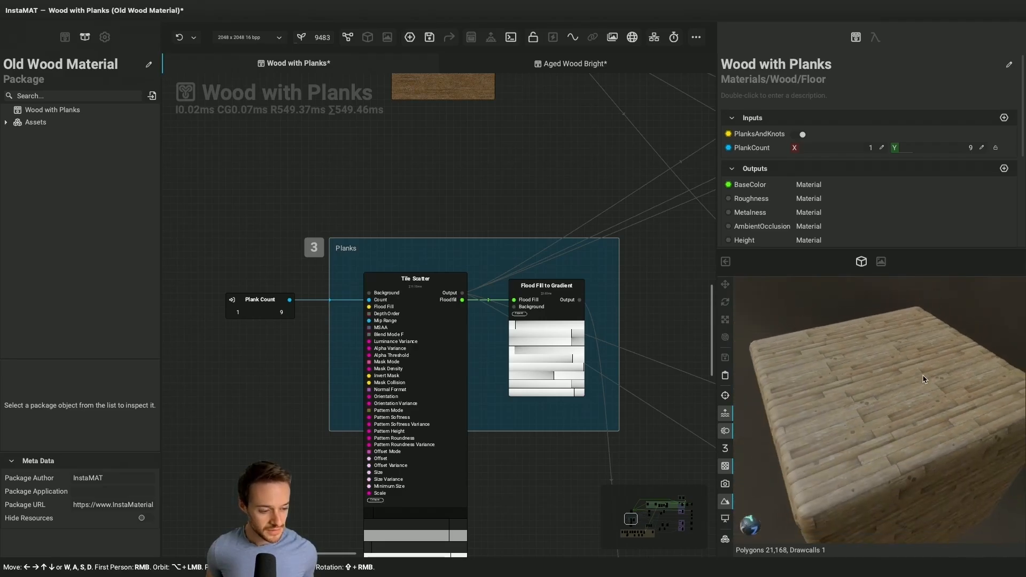
Collapse the Tile Scatter node's unused inputs and deselect the node
{"action": "left_click", "coordinate": [452, 459]}
{"action": "left_click", "coordinate": [375, 500]}
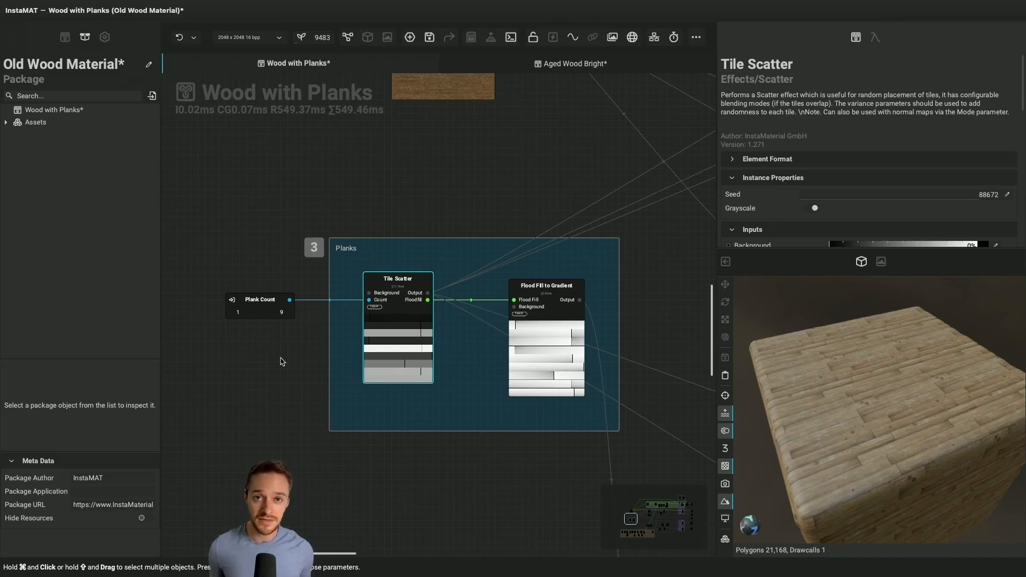
{"action": "left_click", "coordinate": [298, 369]}
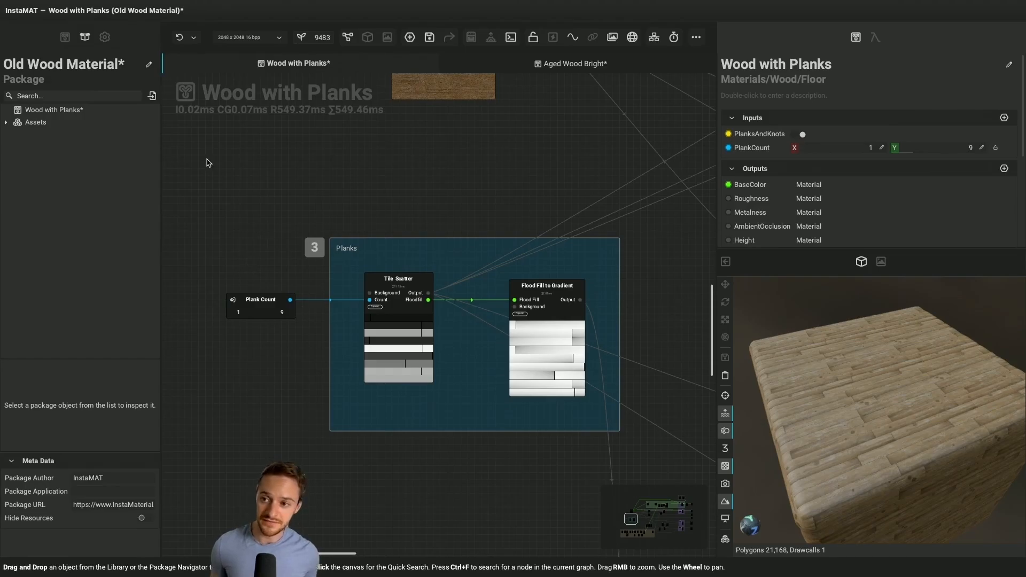
Browse the library's ElementExpression nodes, including Accessors, Buffer, Casts, Execution, Image, and the Math subcategories Conversion and Random
{"action": "left_click", "coordinate": [65, 37]}
{"action": "scroll", "coordinate": [63, 102], "scroll_direction": "up", "scroll_amount": 5}
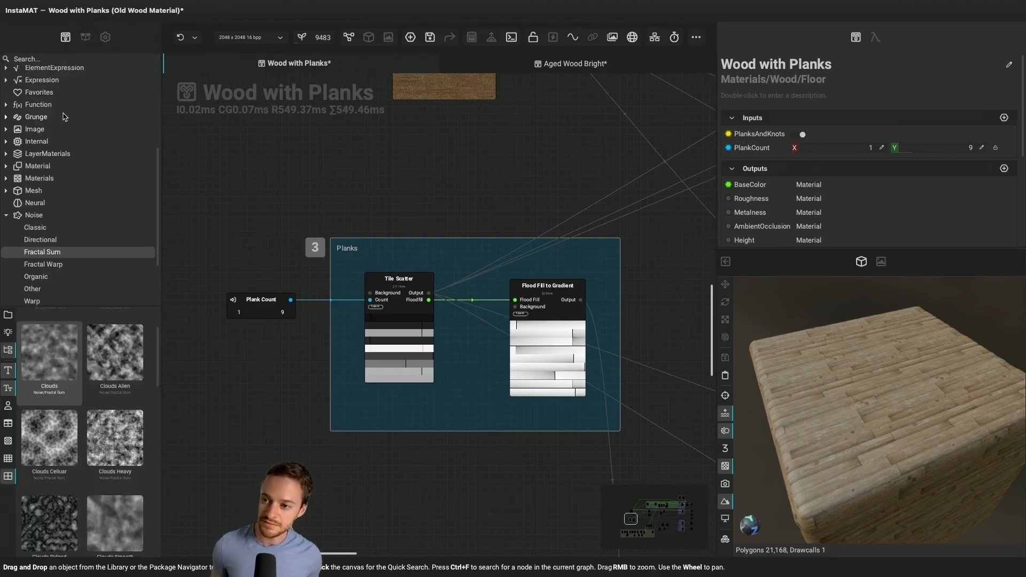
{"action": "left_click", "coordinate": [6, 108]}
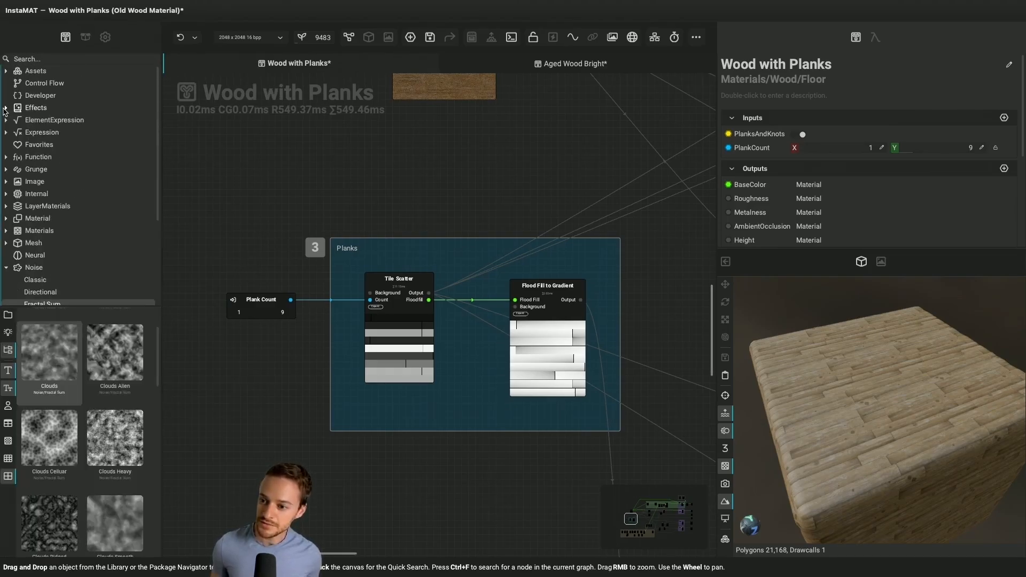
{"action": "left_click", "coordinate": [6, 120]}
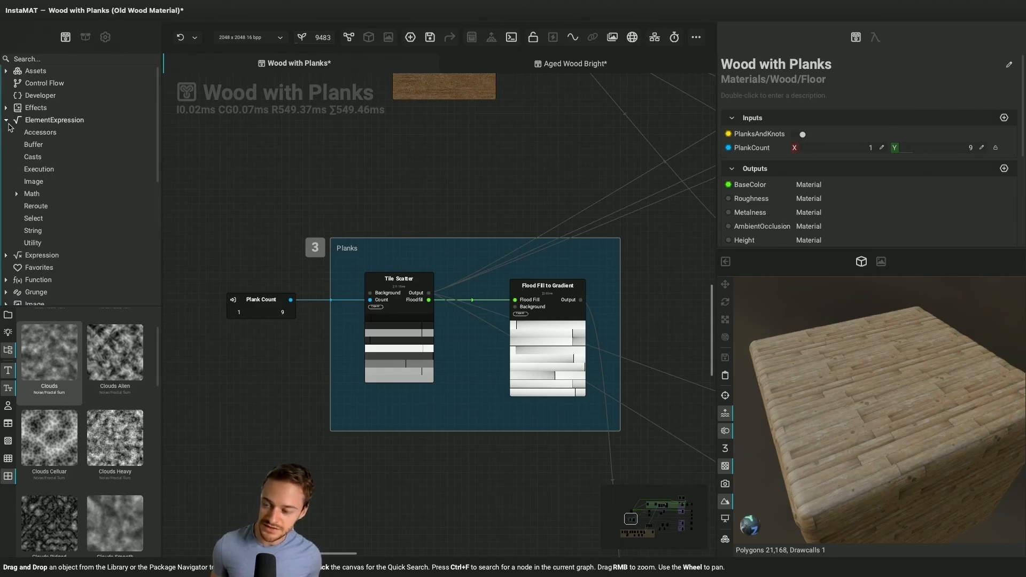
{"action": "left_click", "coordinate": [40, 132]}
{"action": "left_click", "coordinate": [37, 144]}
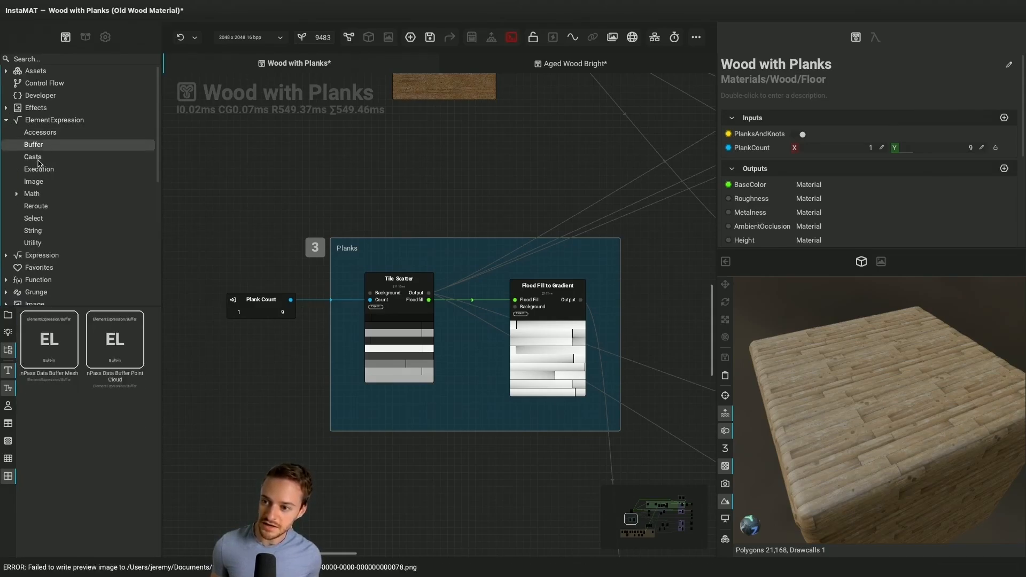
{"action": "left_click", "coordinate": [37, 158]}
{"action": "left_click", "coordinate": [40, 170]}
{"action": "left_click", "coordinate": [38, 181]}
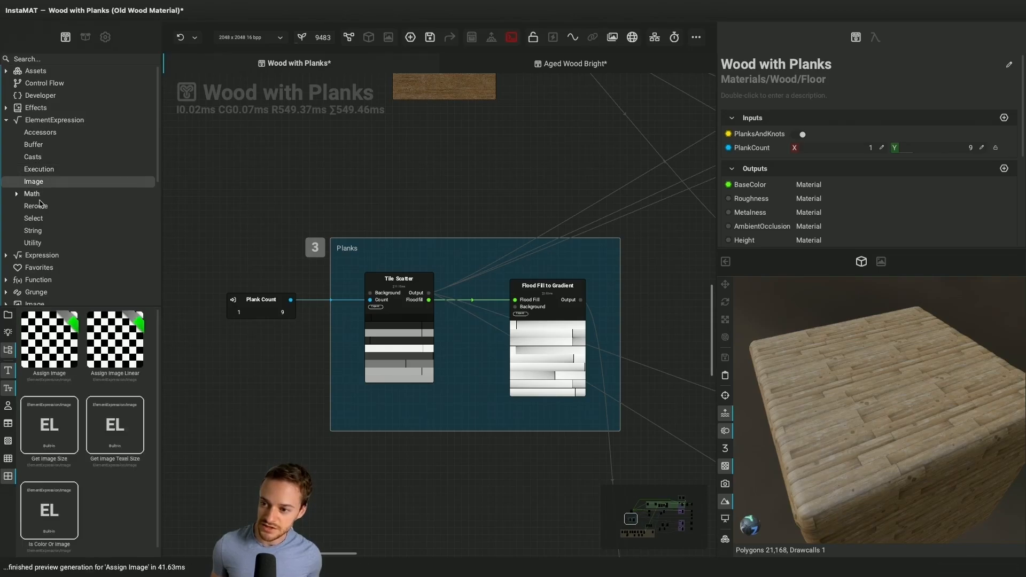
{"action": "left_click", "coordinate": [32, 194]}
{"action": "left_click", "coordinate": [16, 194]}
{"action": "left_click", "coordinate": [56, 233]}
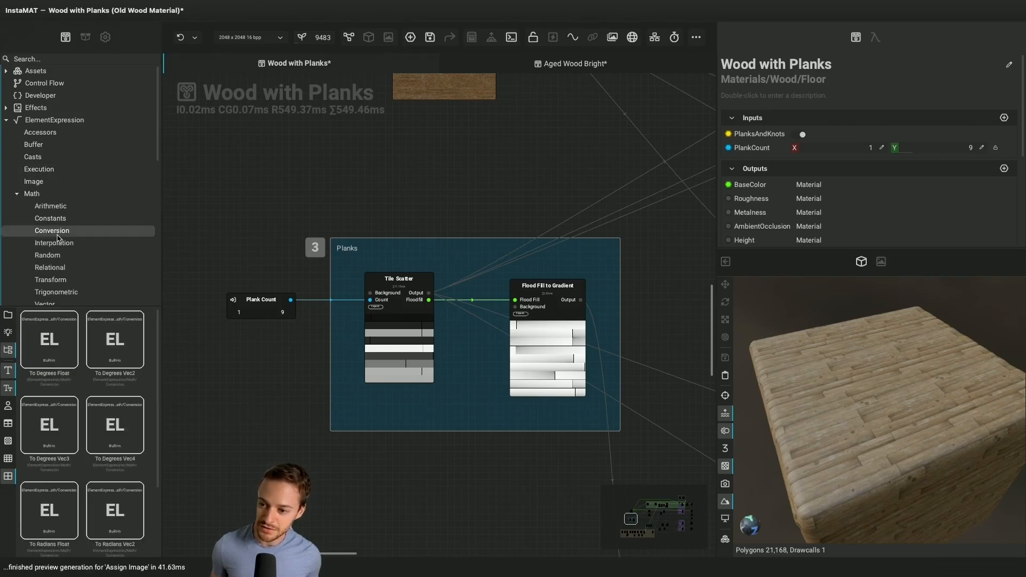
{"action": "left_click", "coordinate": [48, 255]}
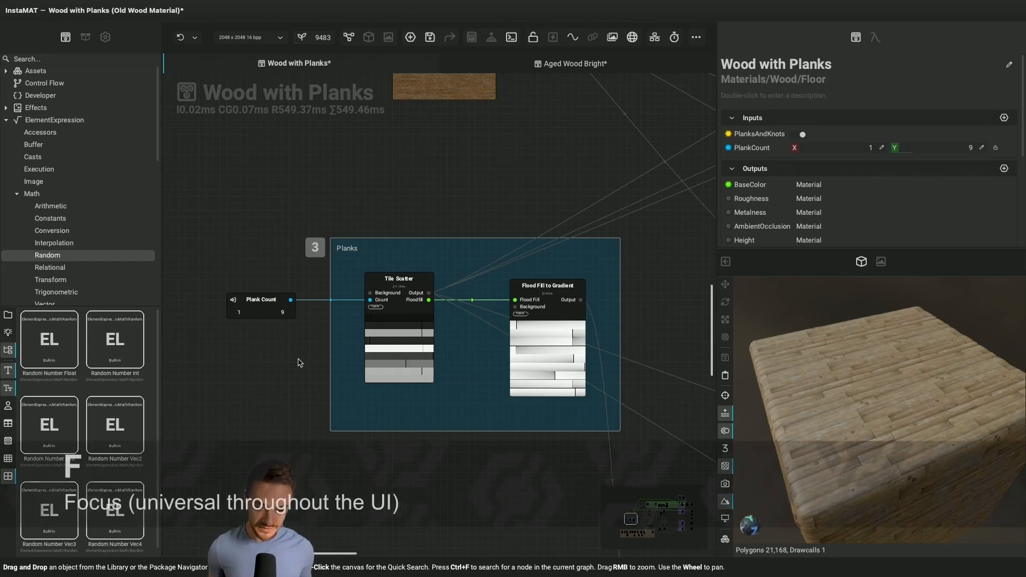
Set the Opacity to 11% on the Blend node that combines the Dirt Spots with the base color
{"action": "key", "text": "f"}
{"action": "scroll", "coordinate": [416, 337], "scroll_direction": "right", "scroll_amount": 3}
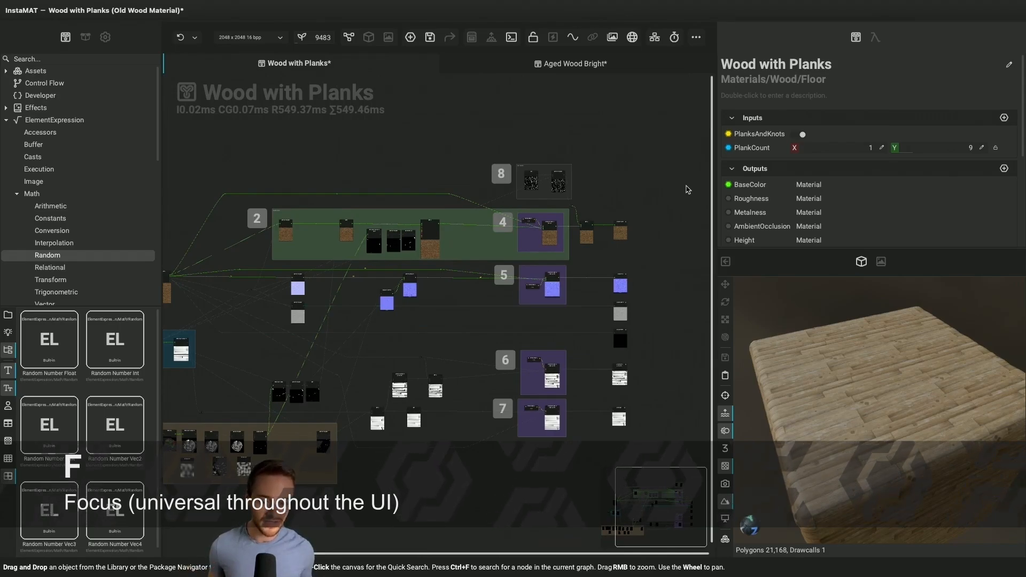
{"action": "scroll", "coordinate": [544, 169], "scroll_direction": "up", "scroll_amount": 8, "text": "ctrl"}
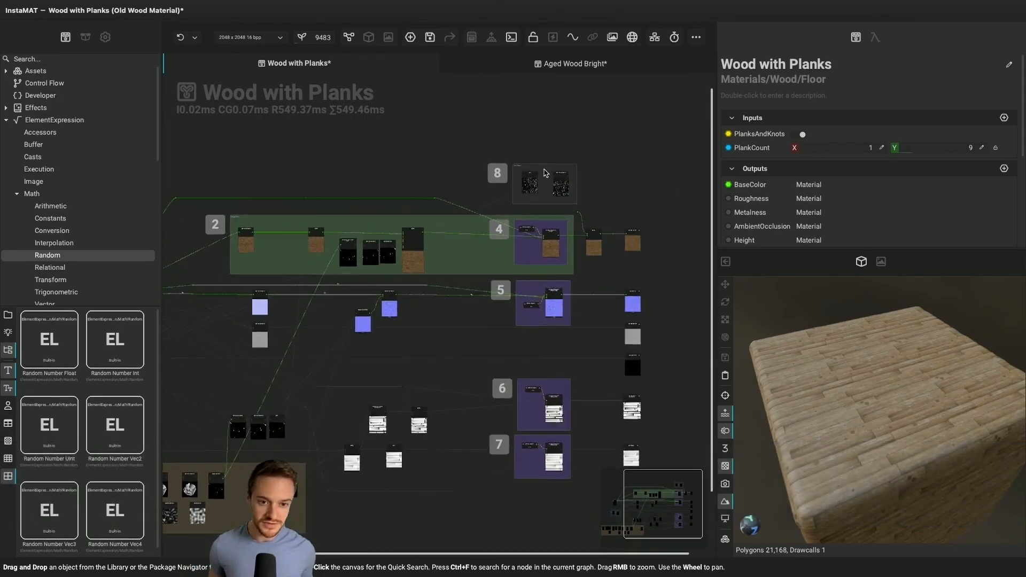
{"action": "scroll", "coordinate": [544, 169], "scroll_direction": "up", "scroll_amount": 6, "text": "ctrl"}
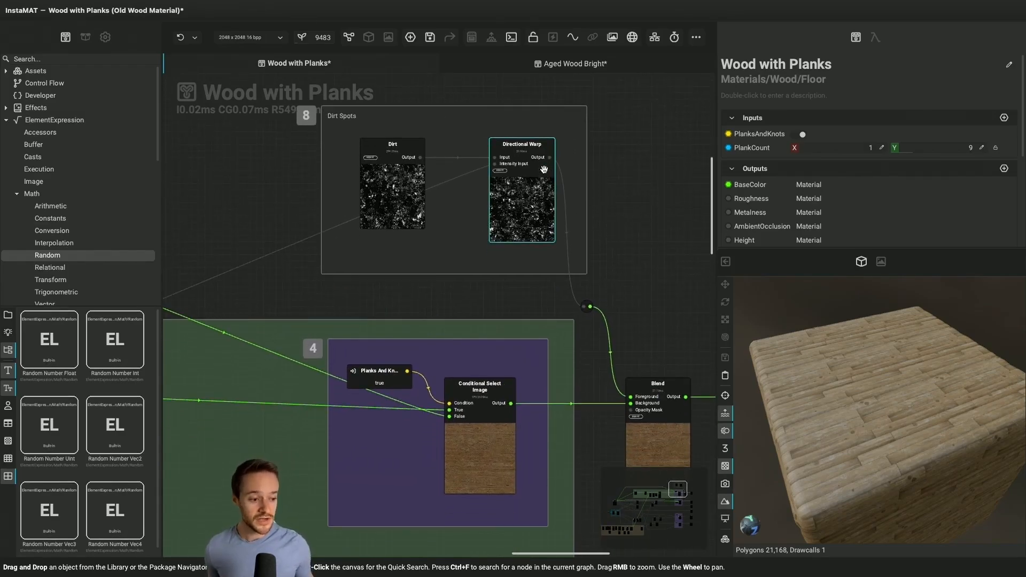
{"action": "scroll", "coordinate": [577, 374], "scroll_direction": "down", "scroll_amount": 5}
{"action": "scroll", "coordinate": [577, 374], "scroll_direction": "right", "scroll_amount": 5}
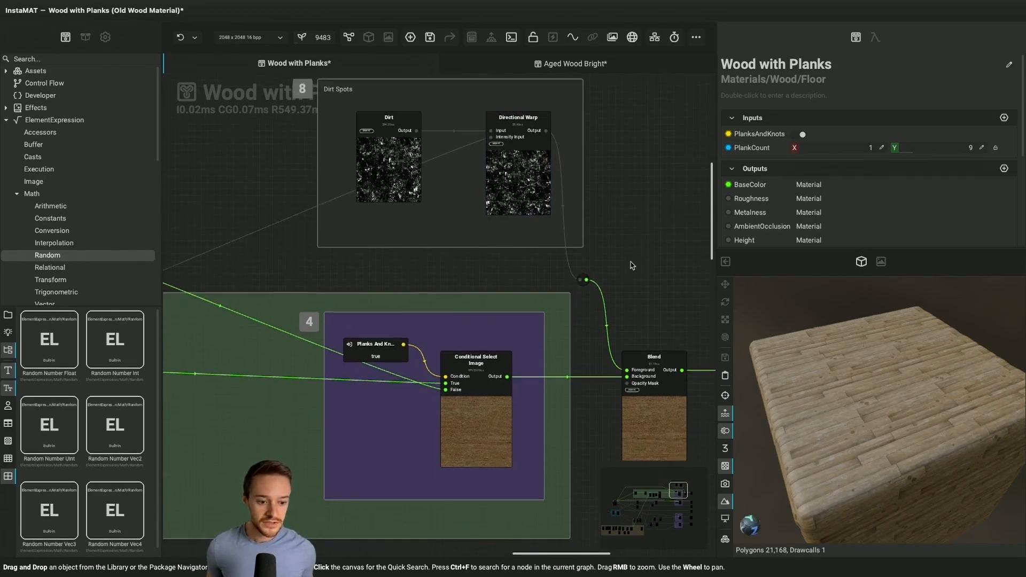
{"action": "left_click", "coordinate": [575, 386]}
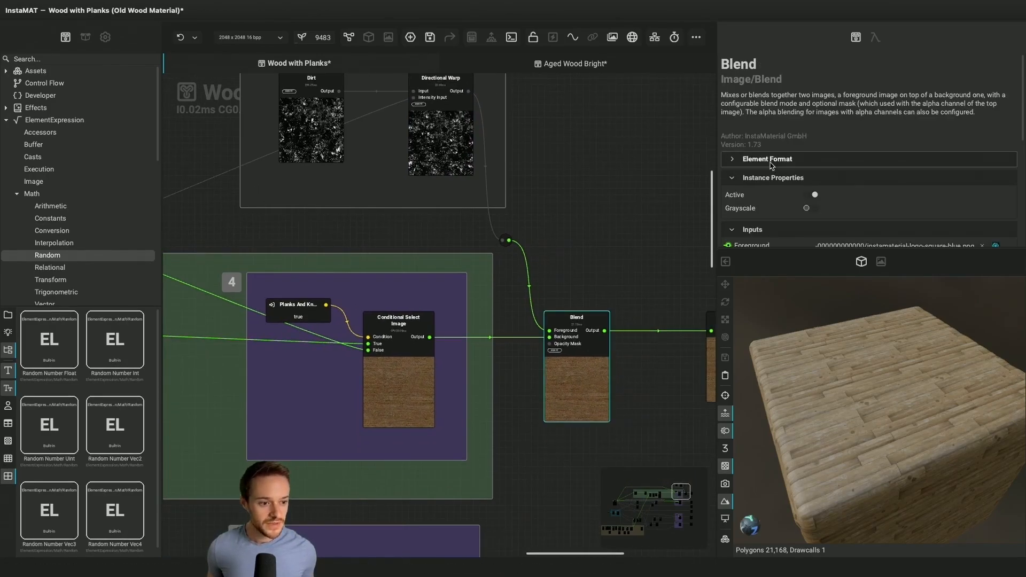
{"action": "scroll", "coordinate": [764, 170], "scroll_direction": "down", "scroll_amount": 5}
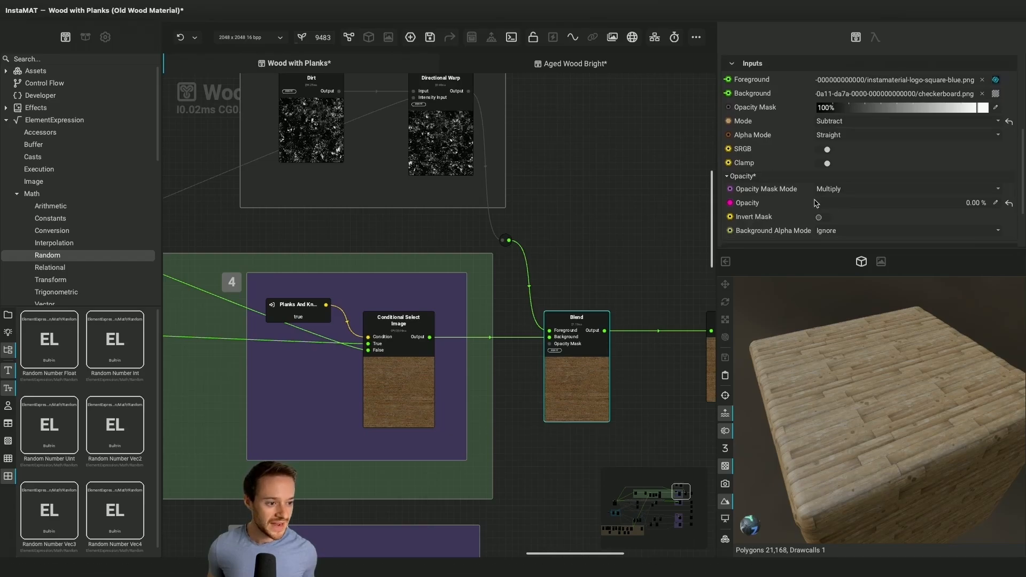
{"action": "left_click_drag", "start_coordinate": [826, 208], "coordinate": [844, 218]}
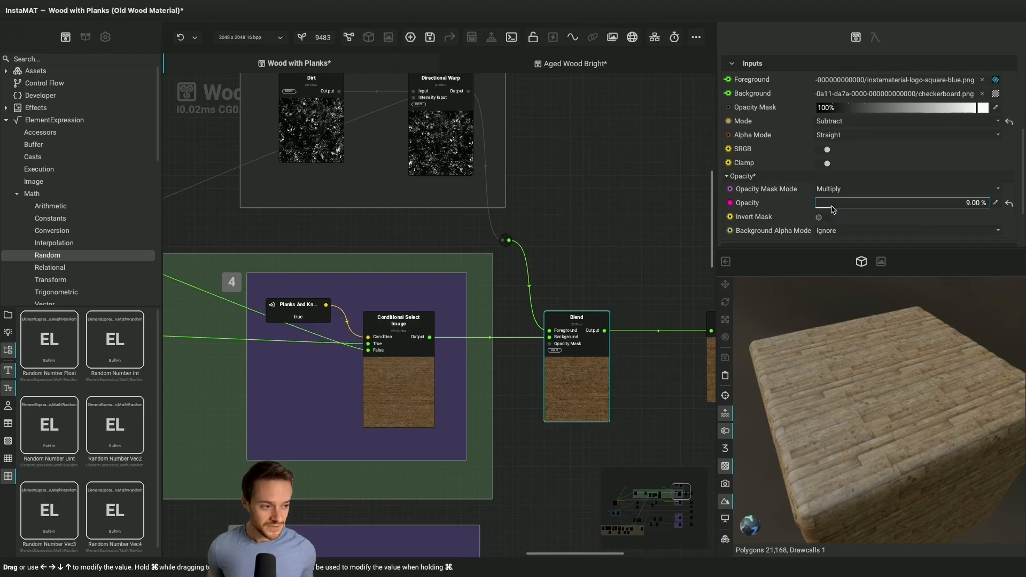
{"action": "mouse_move", "coordinate": [833, 210]}
{"action": "left_mouse_down"}
{"action": "mouse_move", "coordinate": [917, 213]}
{"action": "mouse_move", "coordinate": [834, 206]}
{"action": "left_mouse_up"}
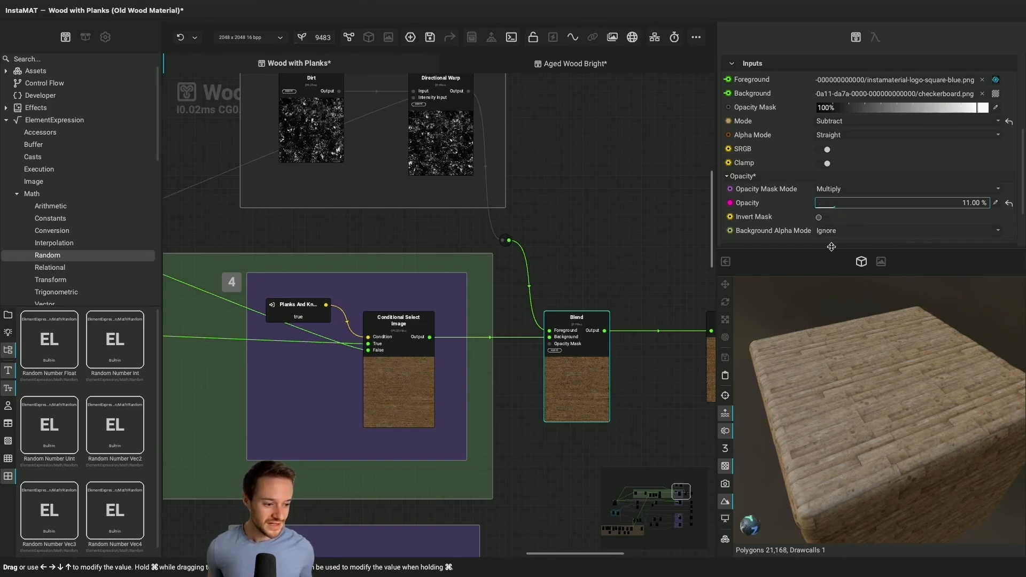
{"action": "scroll", "coordinate": [838, 366], "scroll_direction": "up", "scroll_amount": 5}
{"action": "scroll", "coordinate": [838, 366], "scroll_direction": "down", "scroll_amount": 3}
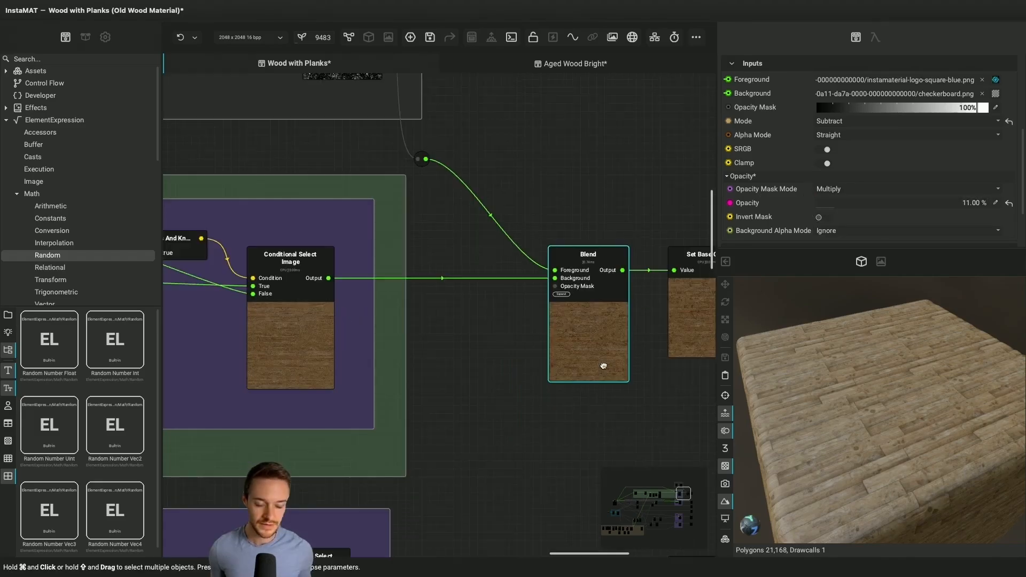
Expose the Blend node's Opacity as a graph input named Grunge Opacity and place its node closer to the Opacity pin's level
{"action": "left_click_drag", "start_coordinate": [602, 365], "coordinate": [611, 364]}
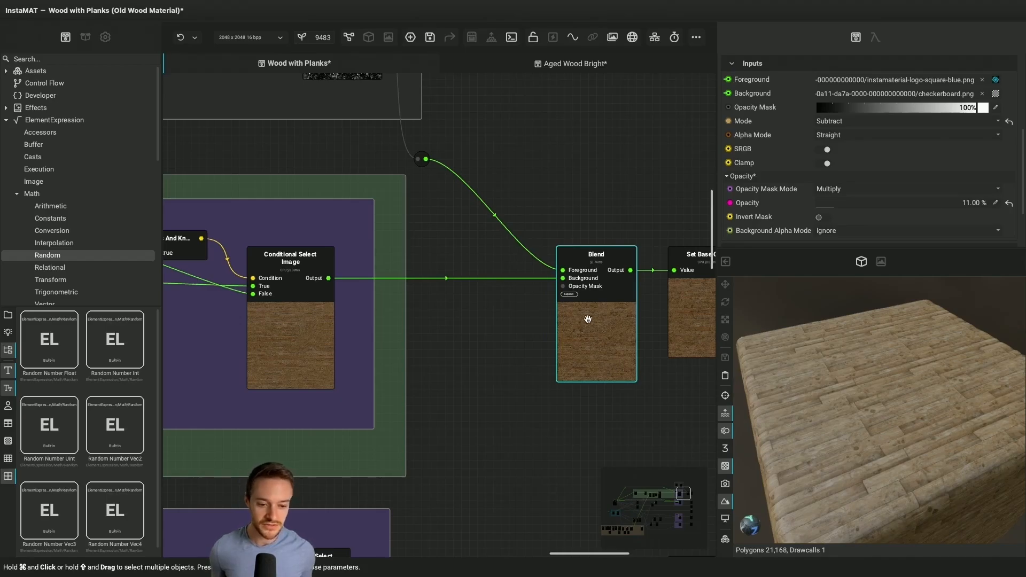
{"action": "left_click", "coordinate": [570, 294]}
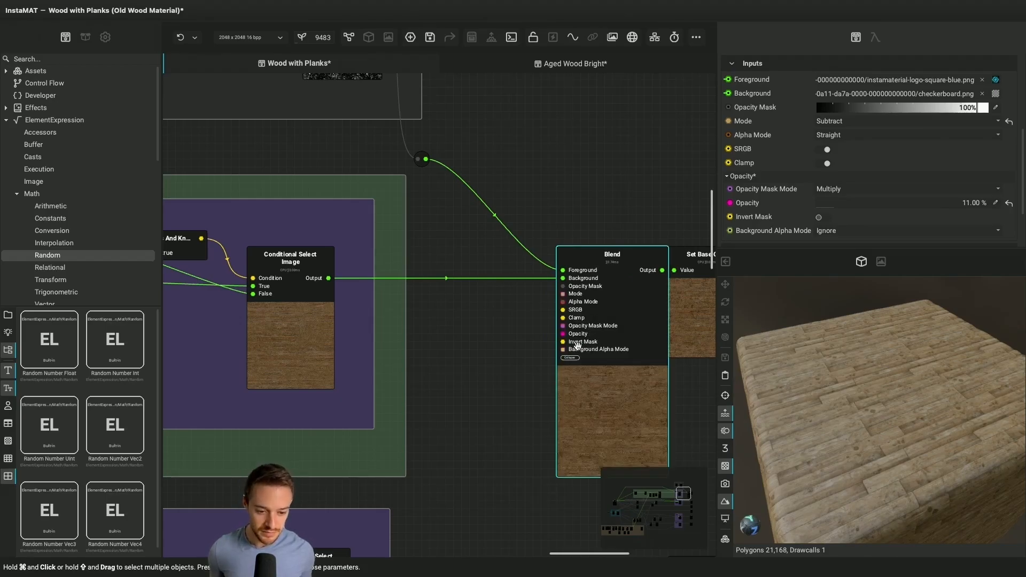
{"action": "left_click_drag", "start_coordinate": [563, 336], "coordinate": [497, 352]}
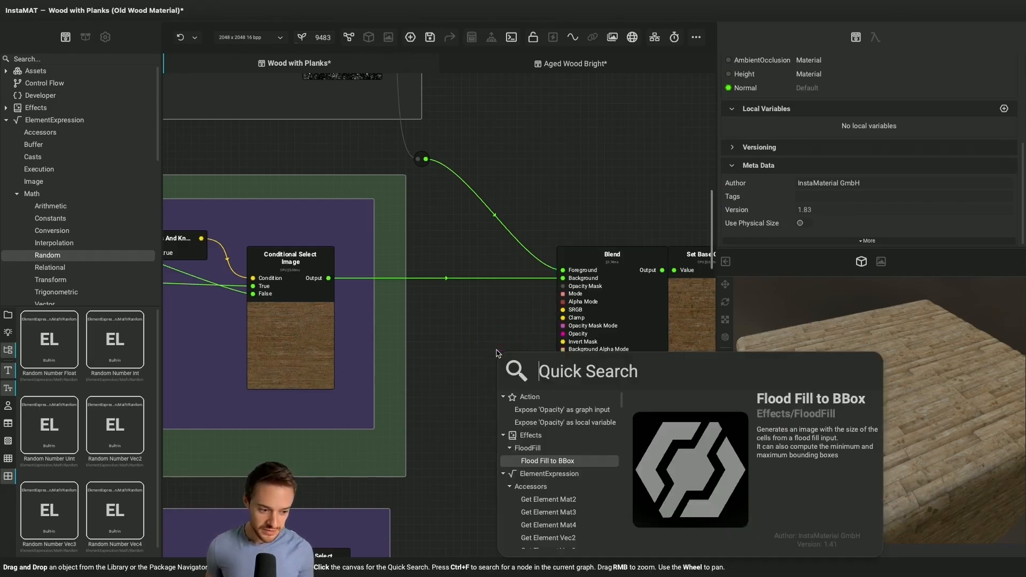
{"action": "type", "text": "G"}
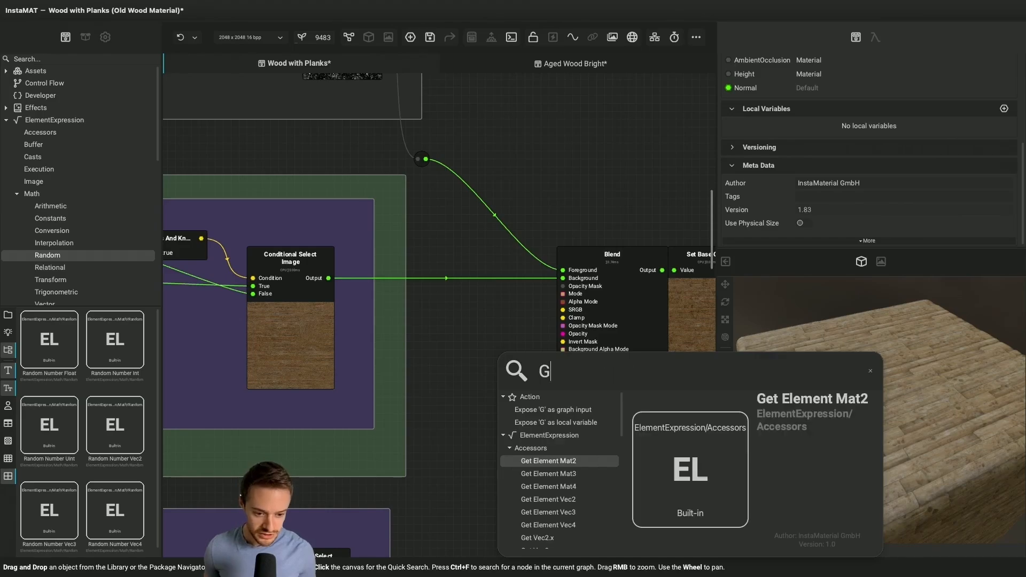
{"action": "type", "text": "runge Opacity"}
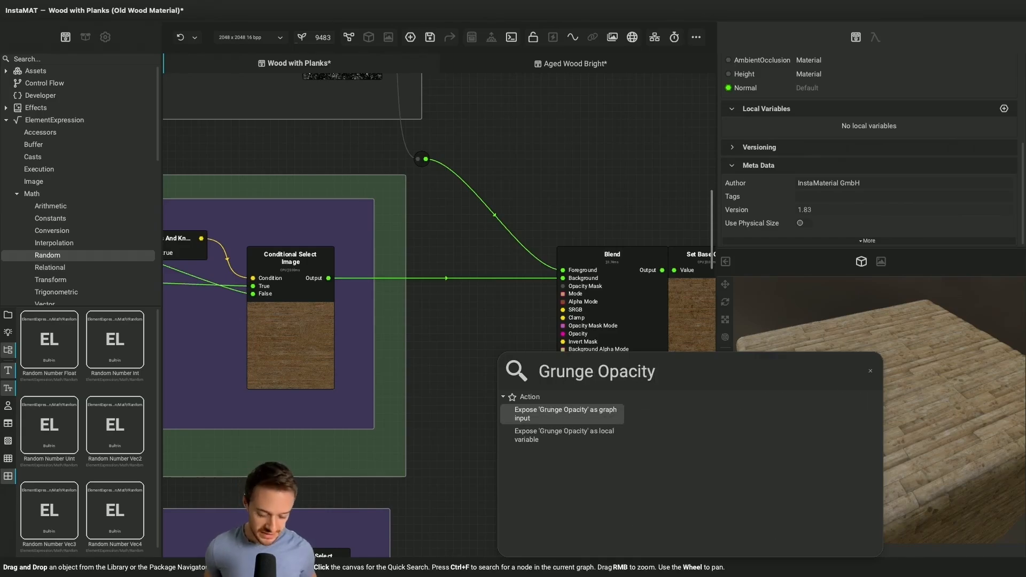
{"action": "key", "text": "Return"}
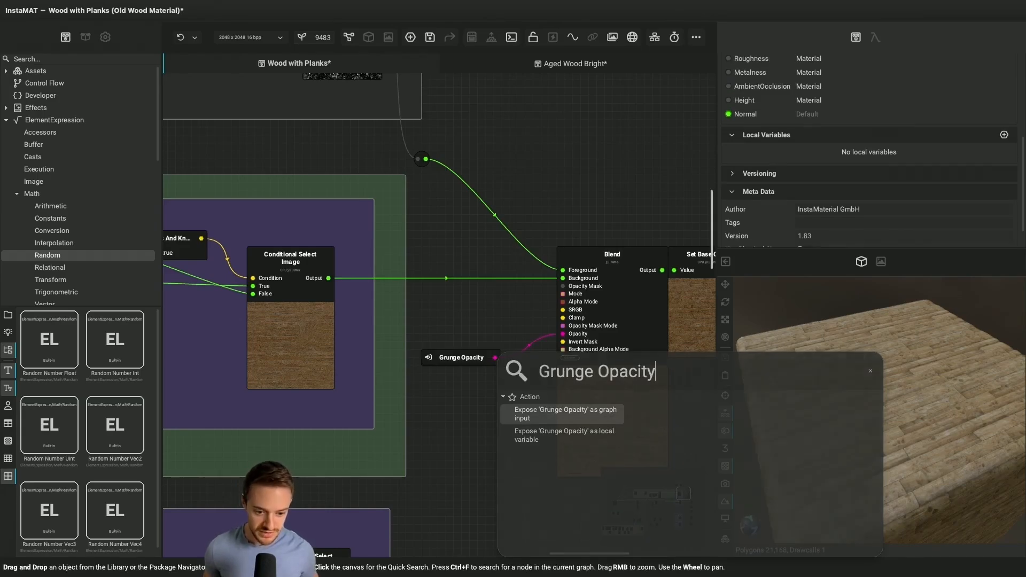
{"action": "left_click", "coordinate": [457, 364]}
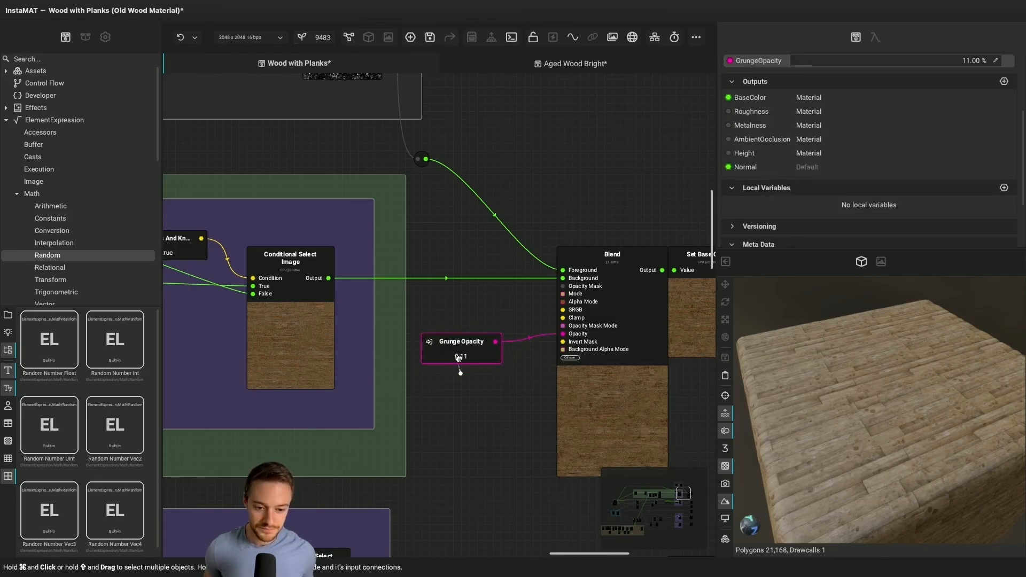
Shift the Blend node and the output nodes to the right to make room after the Grunge Opacity node
{"action": "scroll", "coordinate": [490, 420], "scroll_direction": "down", "scroll_amount": 3}
{"action": "scroll", "coordinate": [492, 420], "scroll_direction": "down", "scroll_amount": 4}
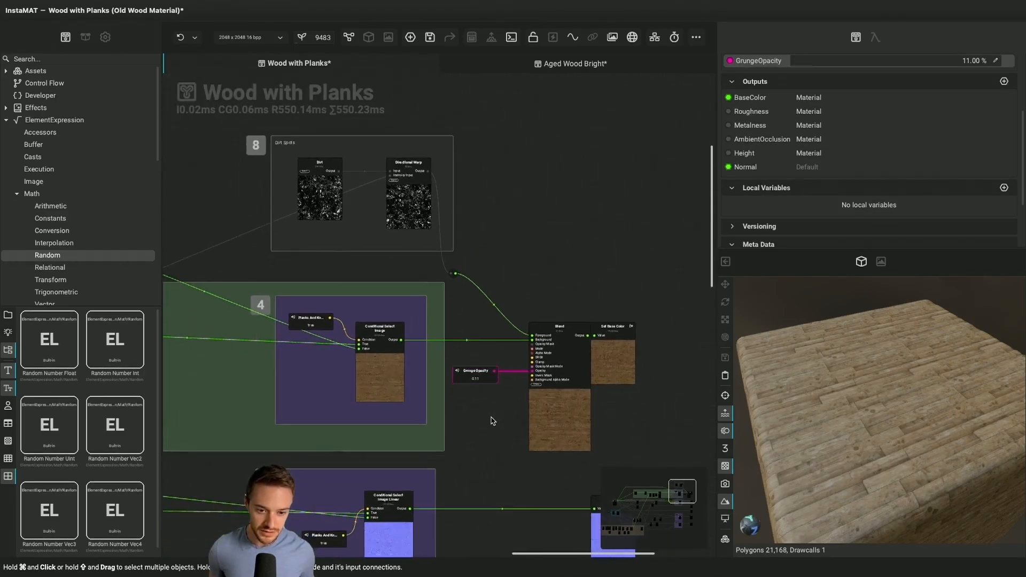
{"action": "scroll", "coordinate": [492, 421], "scroll_direction": "down", "scroll_amount": 2}
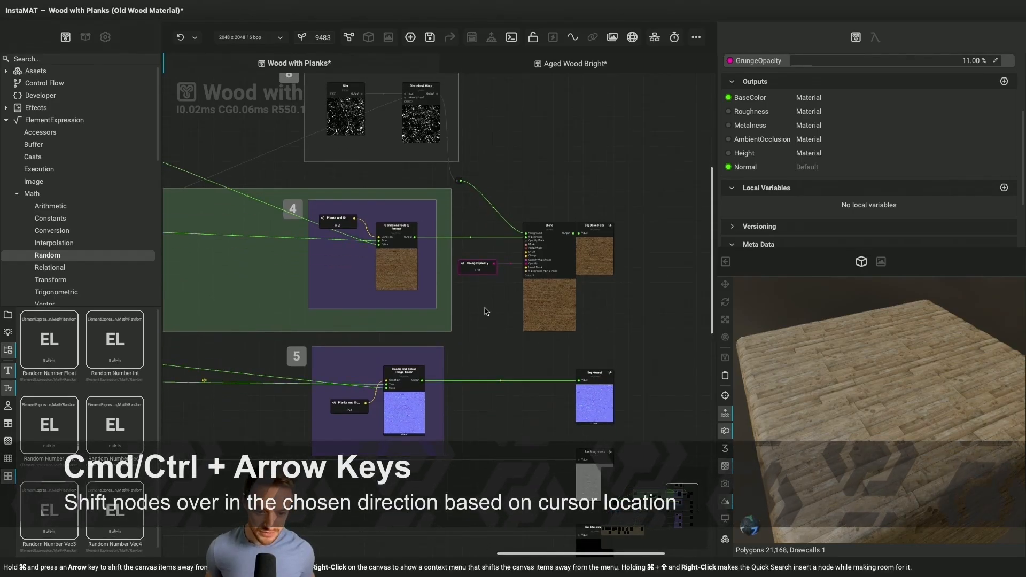
{"action": "key", "text": "super+Right"}
{"action": "key", "text": "super+Right"}
{"action": "scroll", "coordinate": [505, 326], "scroll_direction": "down", "scroll_amount": 3}
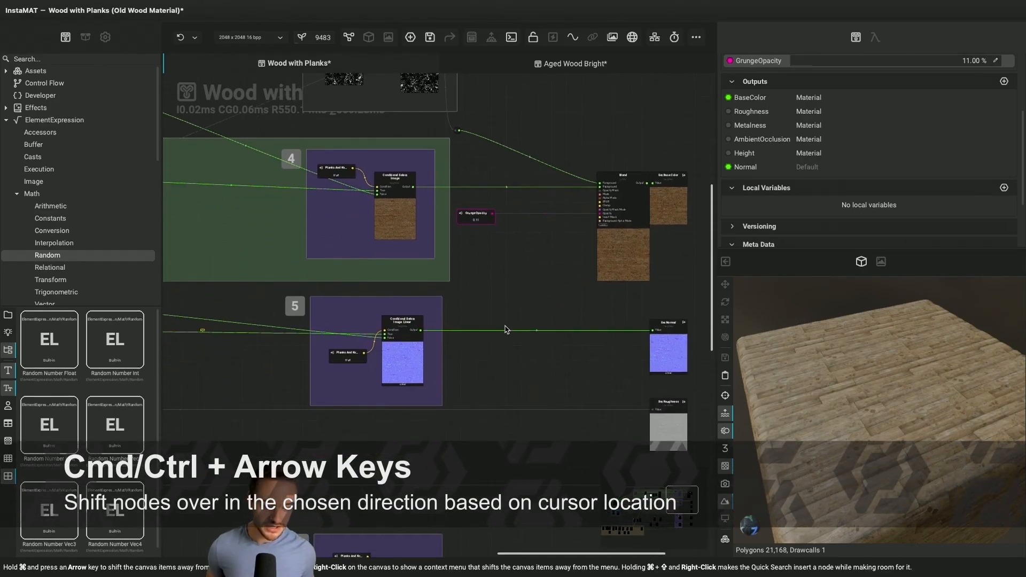
Add a Lerp Float node between Grunge Opacity and Blend, and connect the Grunge Opacity output to its X input
{"action": "scroll", "coordinate": [505, 326], "scroll_direction": "up", "scroll_amount": 3}
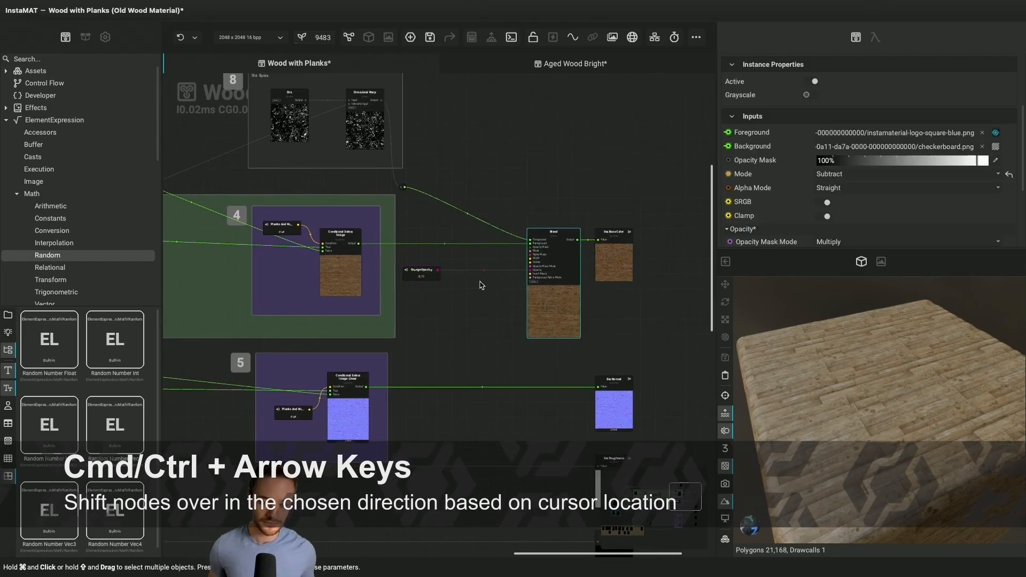
{"action": "scroll", "coordinate": [481, 285], "scroll_direction": "up", "scroll_amount": 4}
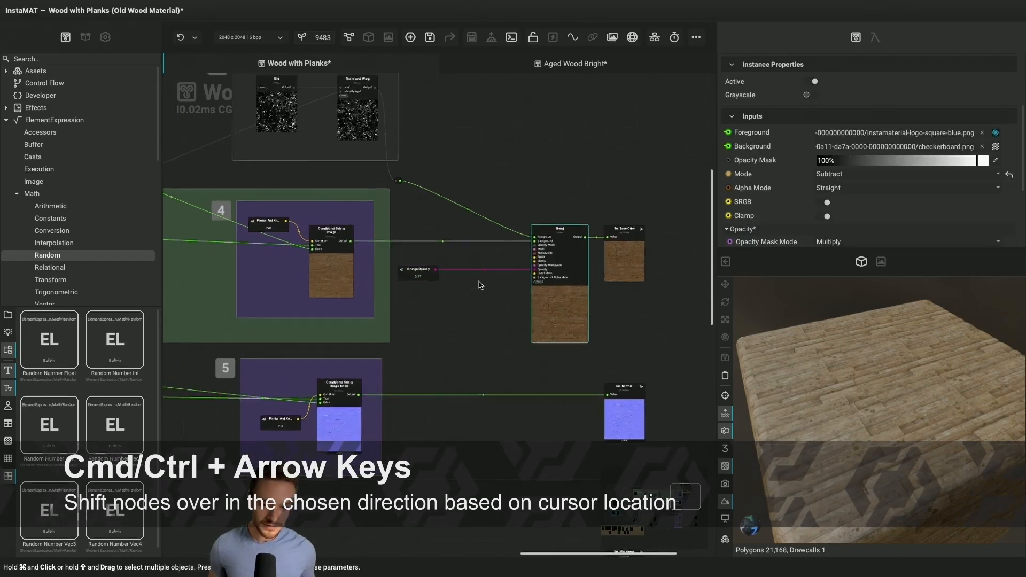
{"action": "key", "text": "space"}
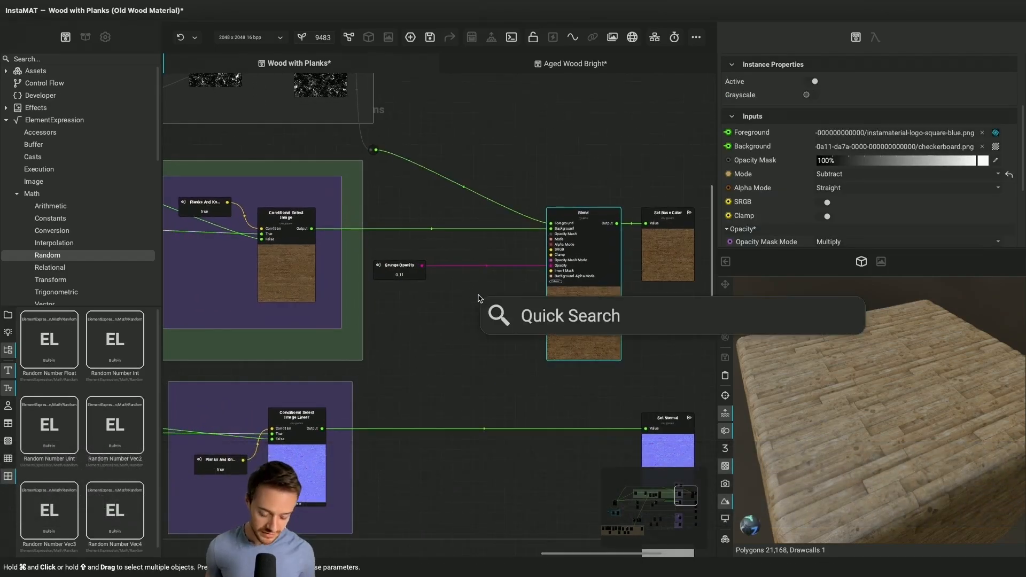
{"action": "type", "text": "lerp"}
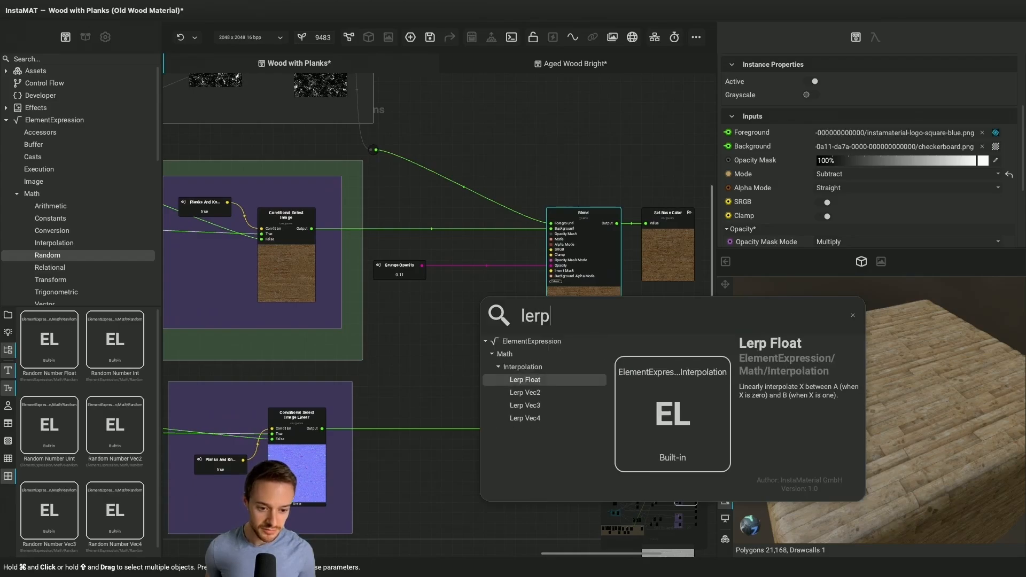
{"action": "key", "text": "Return"}
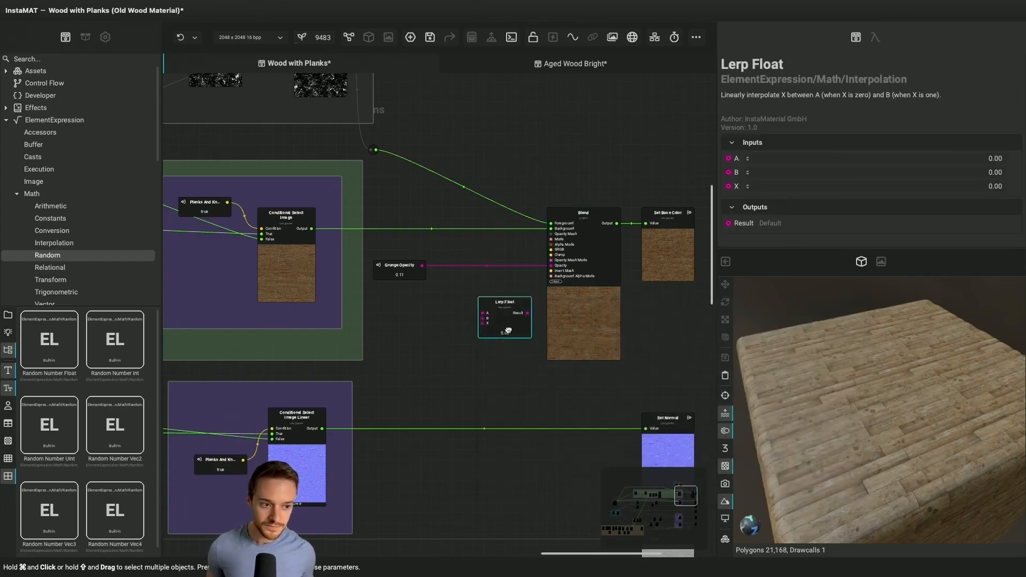
{"action": "left_click_drag", "start_coordinate": [508, 331], "coordinate": [499, 310]}
{"action": "left_click", "coordinate": [423, 266]}
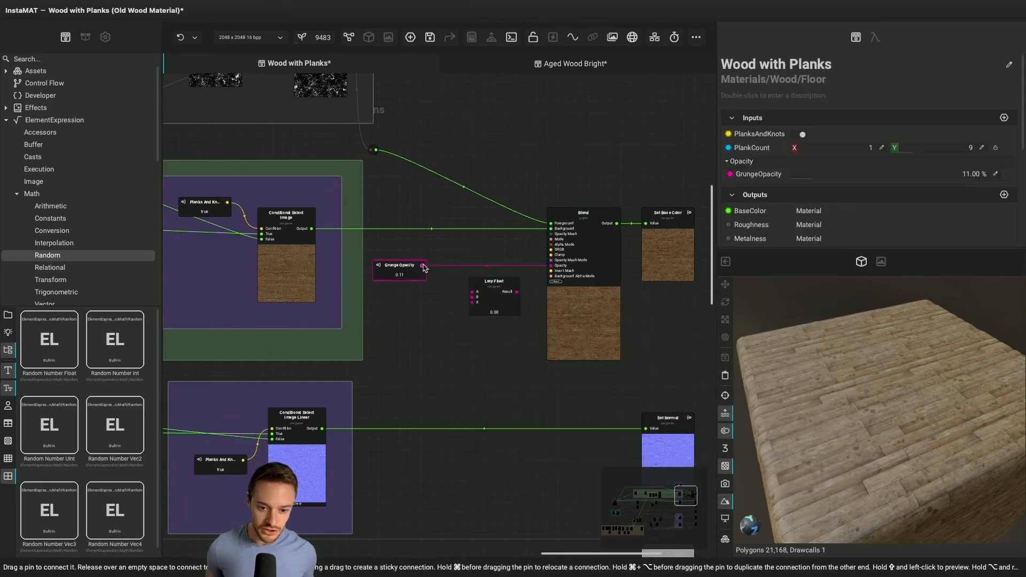
{"action": "left_click_drag", "start_coordinate": [467, 308], "coordinate": [472, 302]}
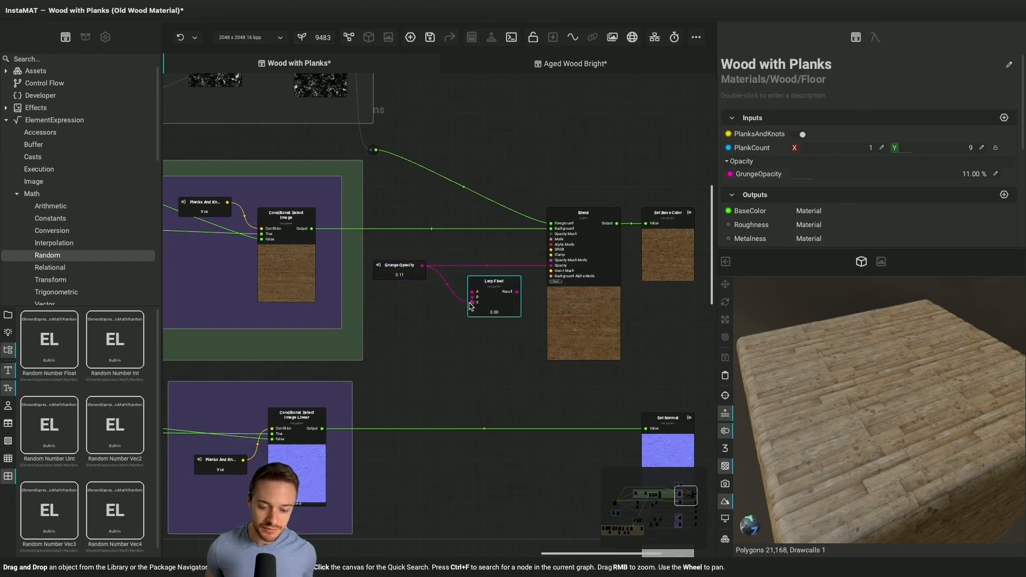
Set the GrungeOpacity graph input to 15% and the Lerp Float node's B value to 0.15
{"action": "left_click", "coordinate": [503, 300]}
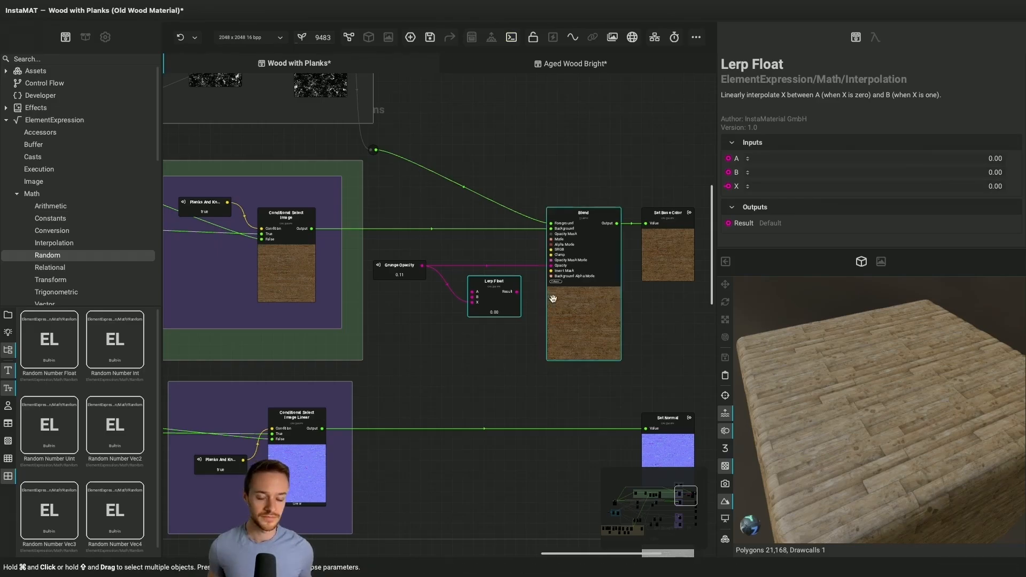
{"action": "left_click", "coordinate": [399, 268]}
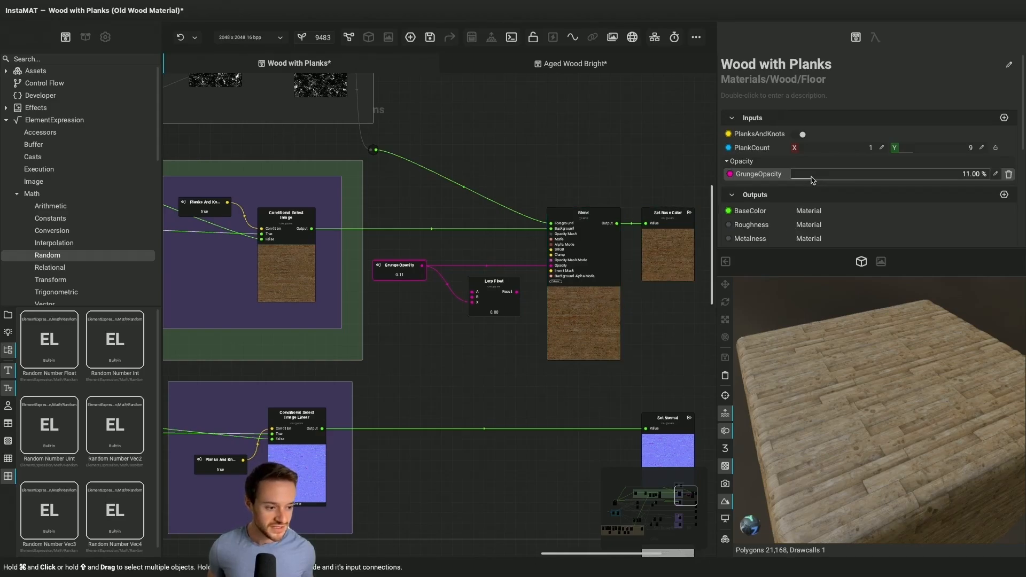
{"action": "left_click_drag", "start_coordinate": [810, 180], "coordinate": [803, 179]}
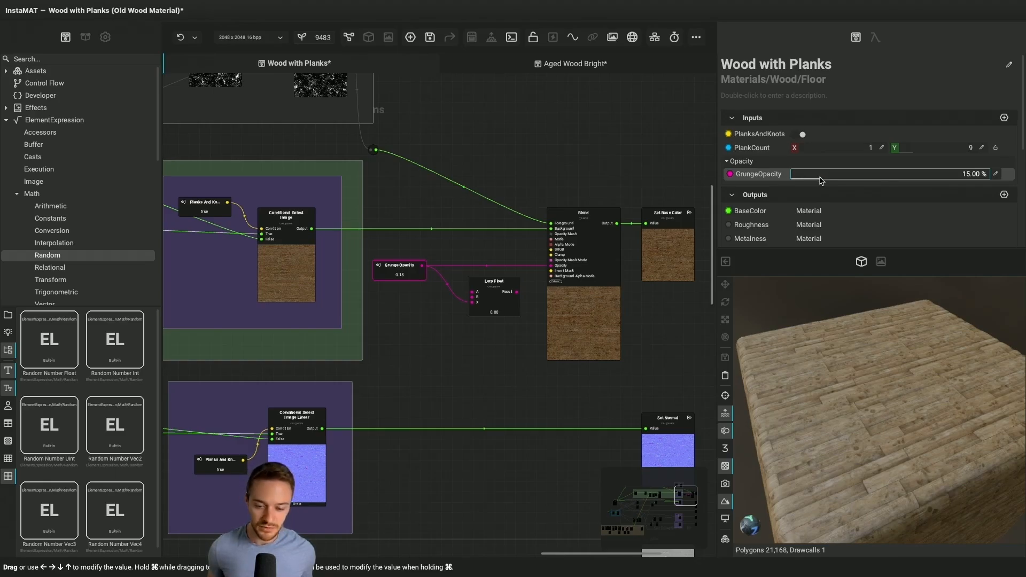
{"action": "left_click", "coordinate": [487, 307]}
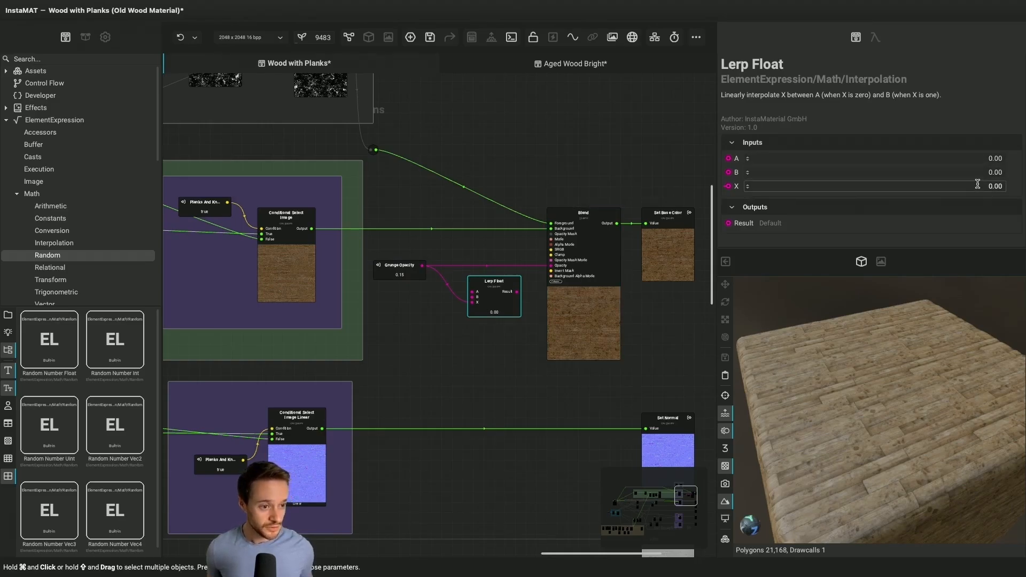
{"action": "left_click", "coordinate": [999, 173]}
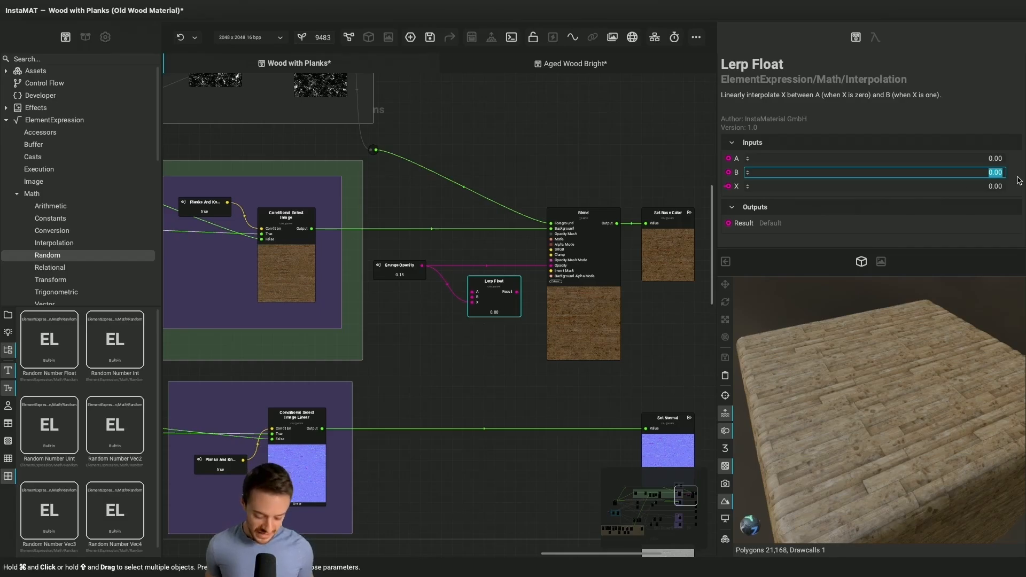
{"action": "type", "text": "0.15"}
{"action": "key", "text": "Return"}
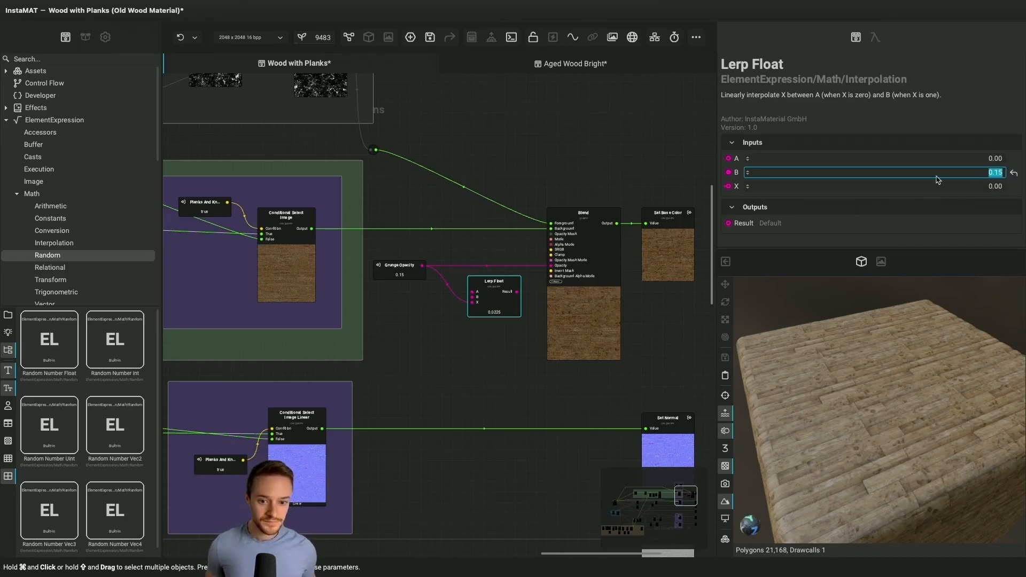
Connect the Lerp Float's Result to the Blend node's Opacity input and line the node up between Grunge Opacity and Blend
{"action": "left_click", "coordinate": [482, 312]}
{"action": "scroll", "coordinate": [497, 292], "scroll_direction": "up", "scroll_amount": 2}
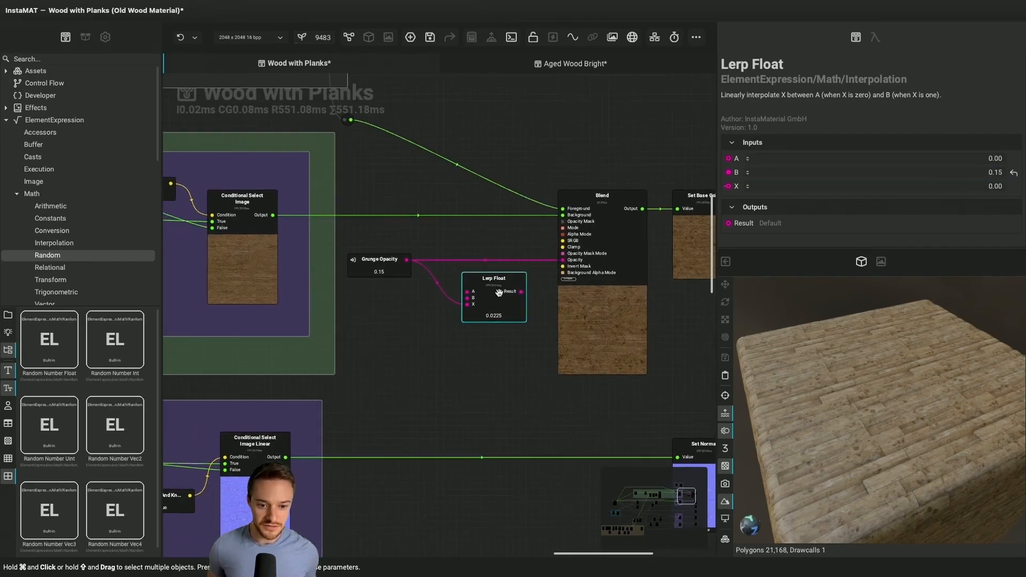
{"action": "left_click", "coordinate": [522, 293]}
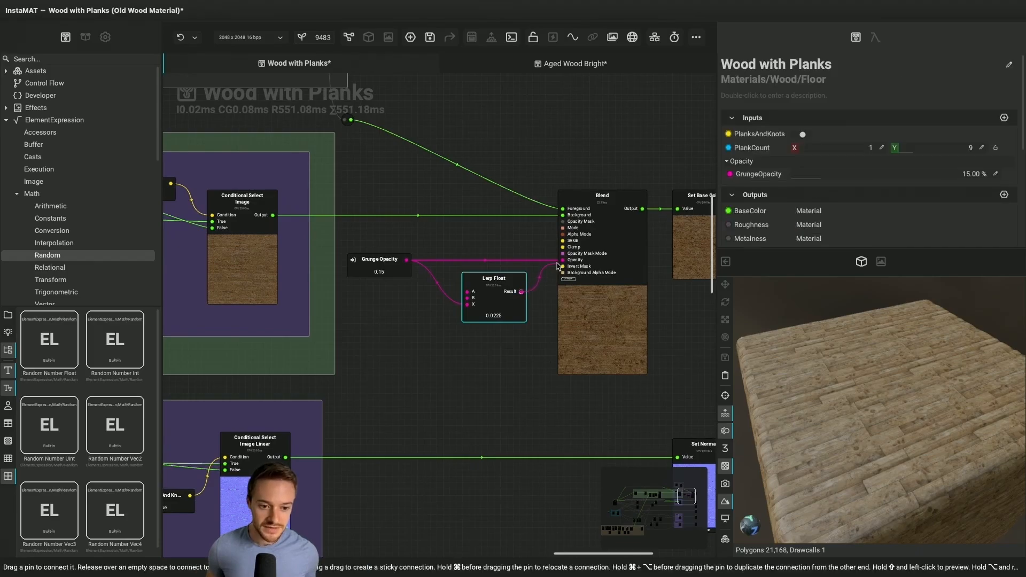
{"action": "left_click_drag", "start_coordinate": [557, 265], "coordinate": [562, 260]}
{"action": "left_click_drag", "start_coordinate": [488, 298], "coordinate": [488, 259]}
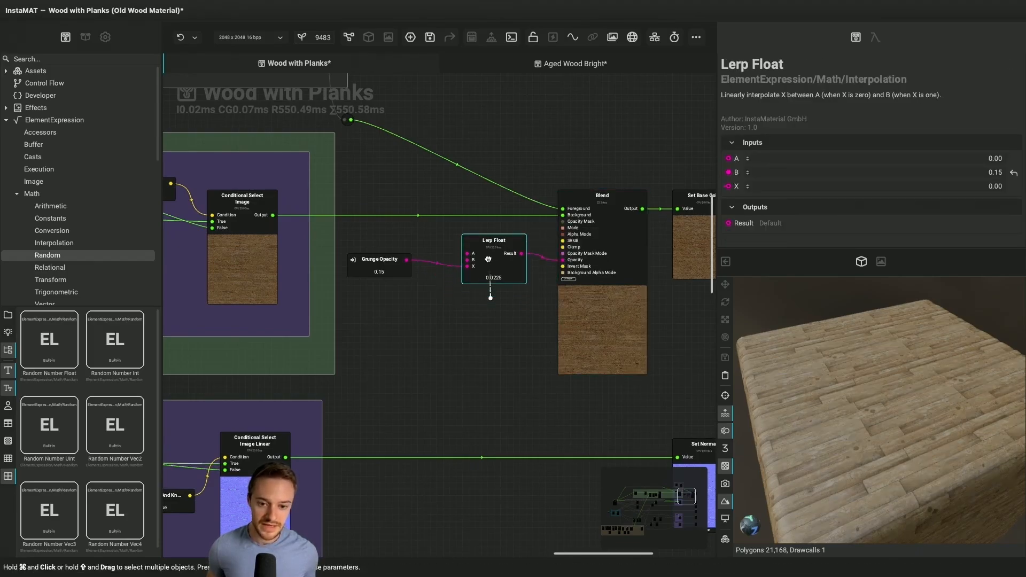
{"action": "left_click", "coordinate": [428, 314]}
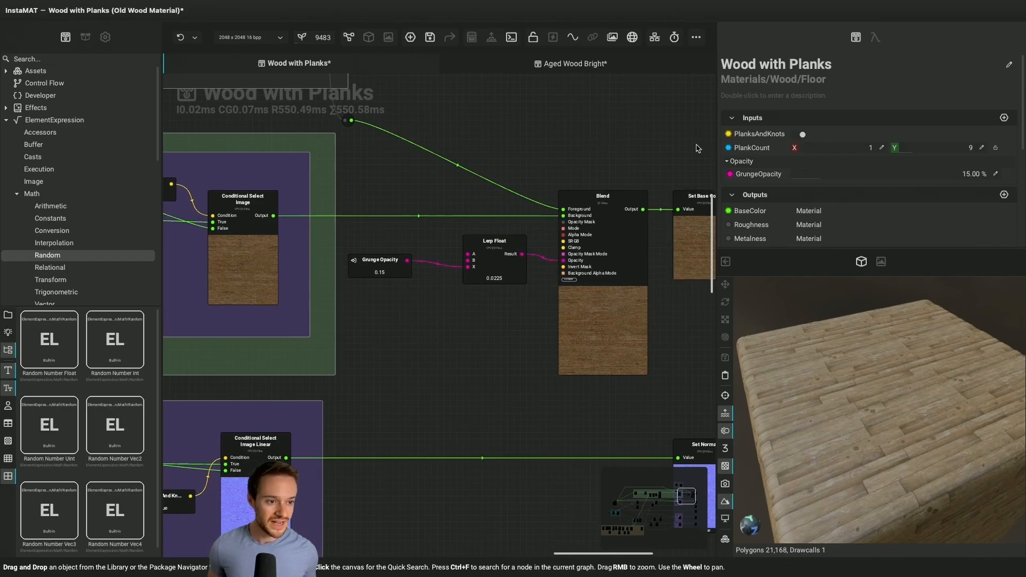
Set the GrungeOpacity graph input to 0% and inspect the Conditional Select Image node driven by Planks And Knots
{"action": "left_click_drag", "start_coordinate": [816, 178], "coordinate": [728, 159]}
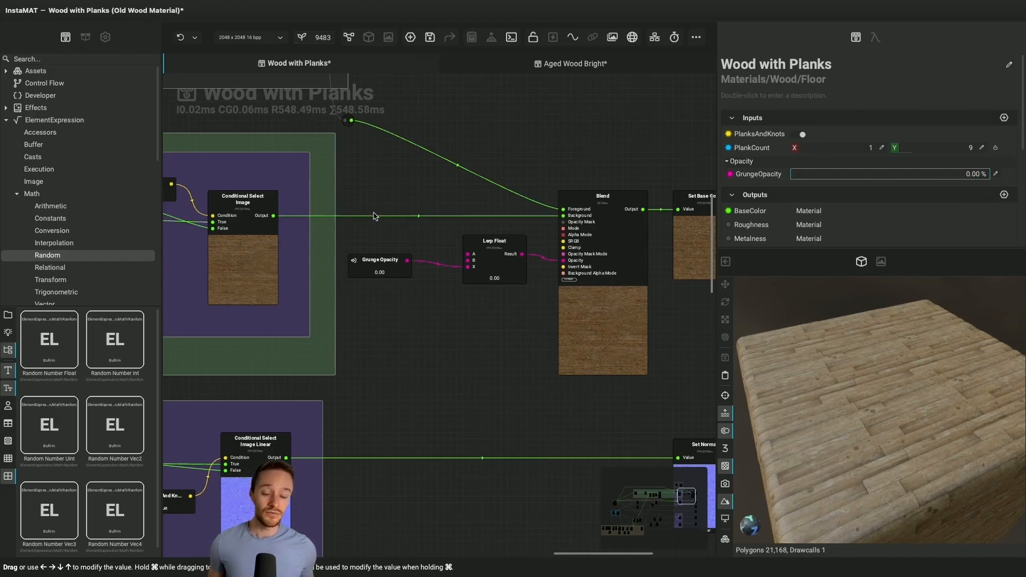
{"action": "scroll", "coordinate": [525, 315], "scroll_direction": "down", "scroll_amount": 5}
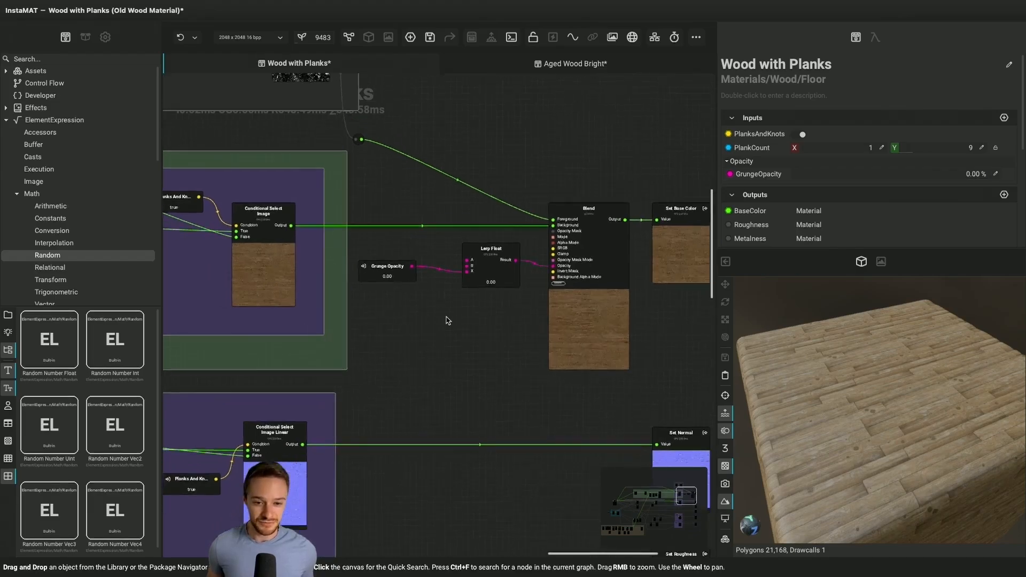
{"action": "scroll", "coordinate": [524, 315], "scroll_direction": "left", "scroll_amount": 5}
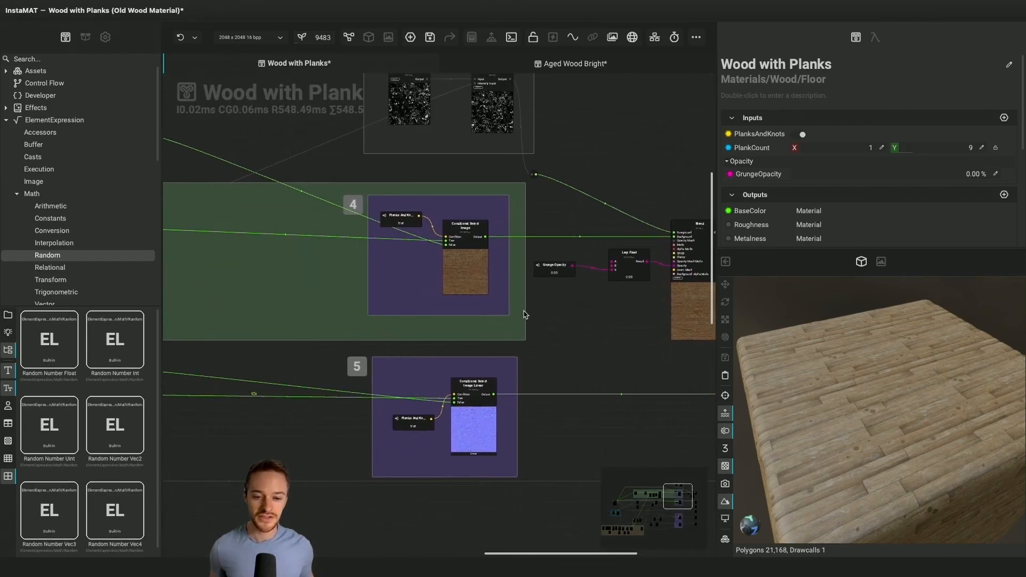
{"action": "scroll", "coordinate": [451, 250], "scroll_direction": "up", "scroll_amount": 1}
{"action": "scroll", "coordinate": [451, 251], "scroll_direction": "up", "scroll_amount": 5}
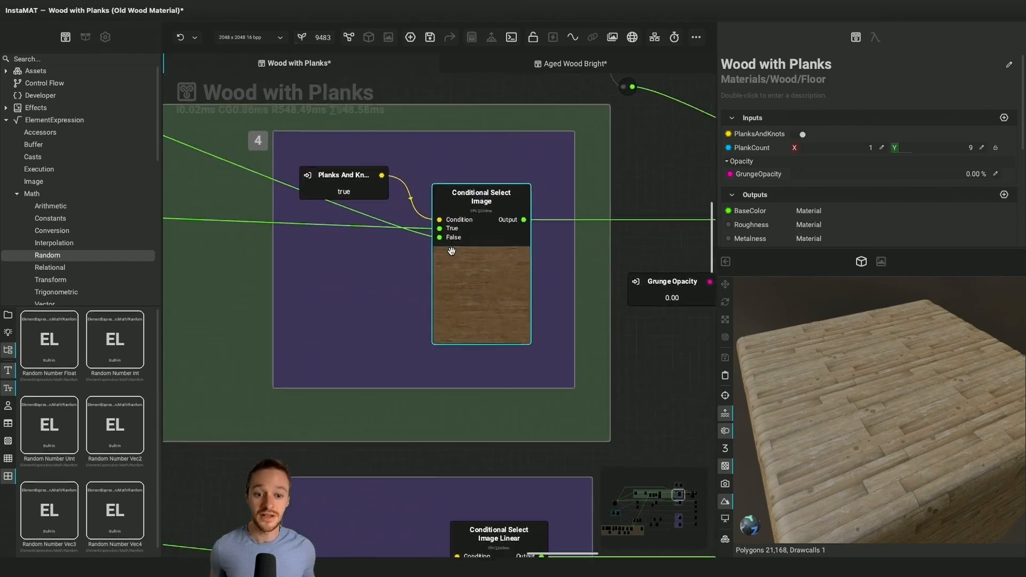
{"action": "scroll", "coordinate": [452, 251], "scroll_direction": "up", "scroll_amount": 1}
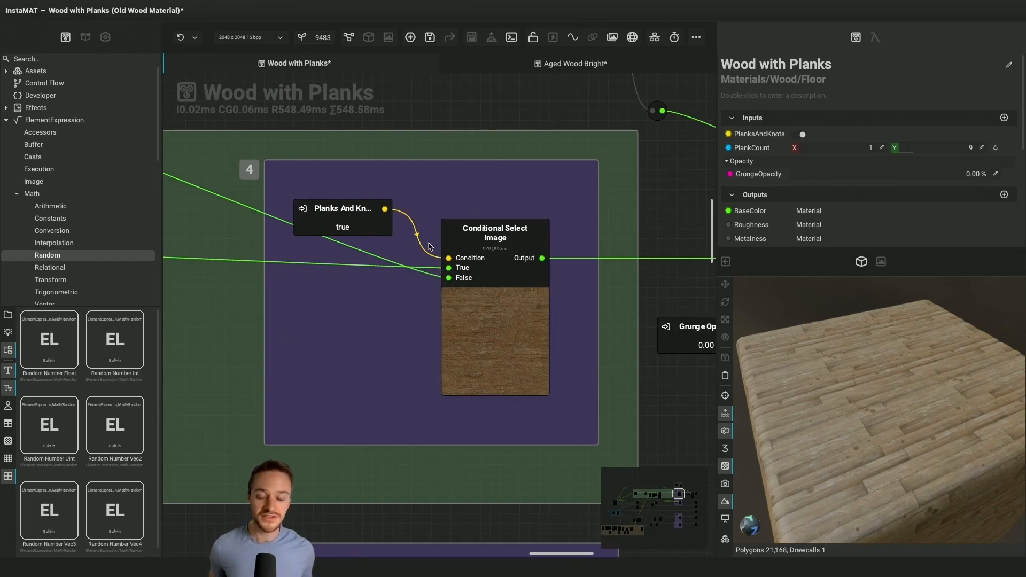
Toggle the PlanksAndKnots graph input to compare both results on the 3D preview, and leave it switched off
{"action": "left_click", "coordinate": [340, 206]}
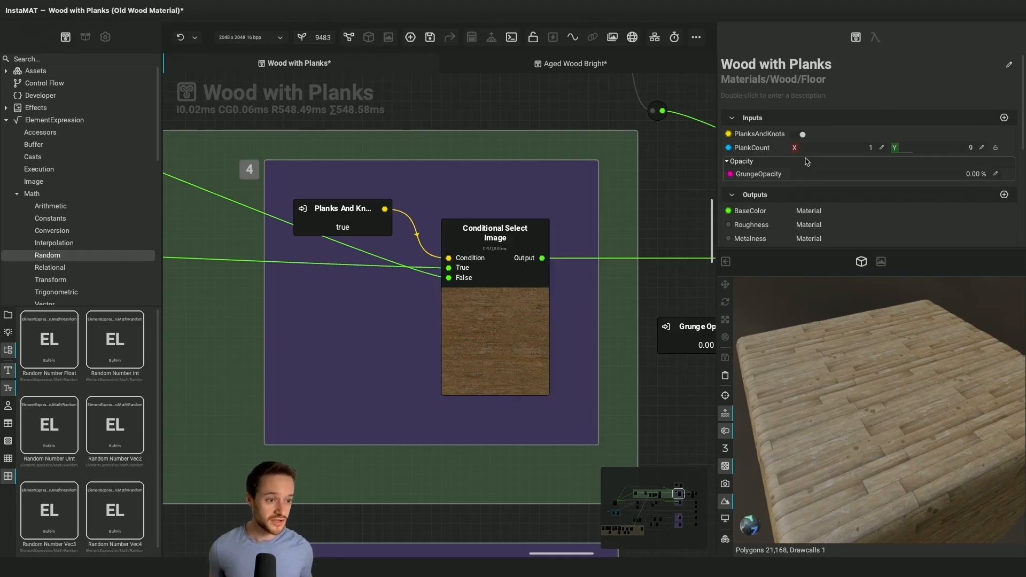
{"action": "left_click", "coordinate": [800, 135]}
{"action": "left_click", "coordinate": [800, 135]}
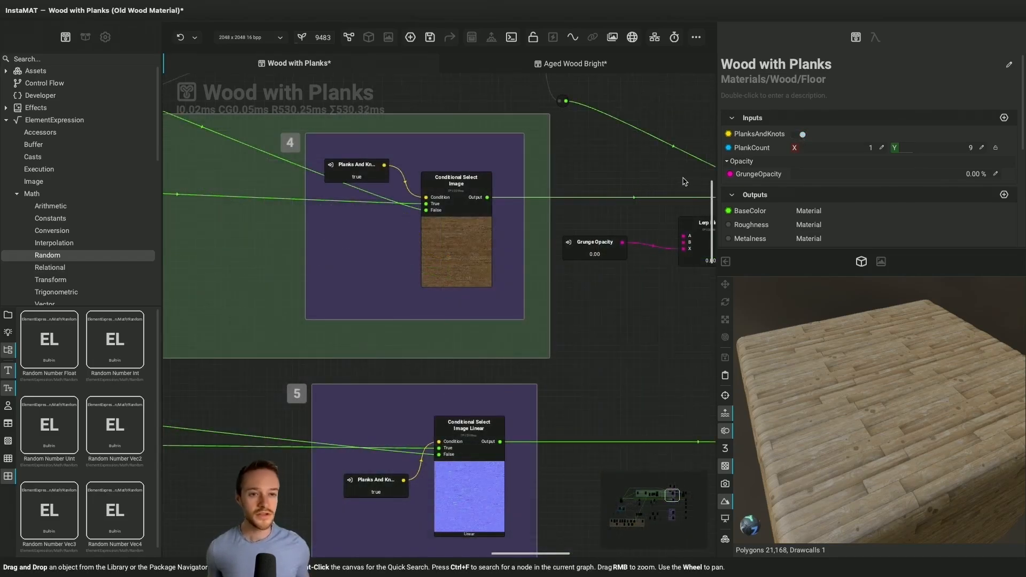
{"action": "left_click", "coordinate": [801, 134]}
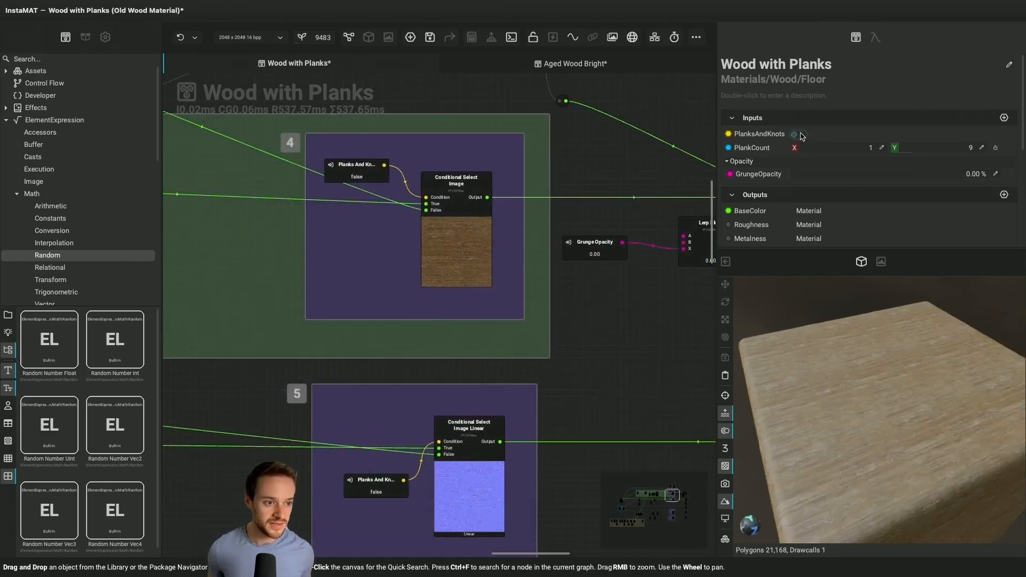
Turn off the rendering of unconnected nodes for the whole Wood with Planks graph
{"action": "scroll", "coordinate": [551, 155], "scroll_direction": "down", "scroll_amount": 10}
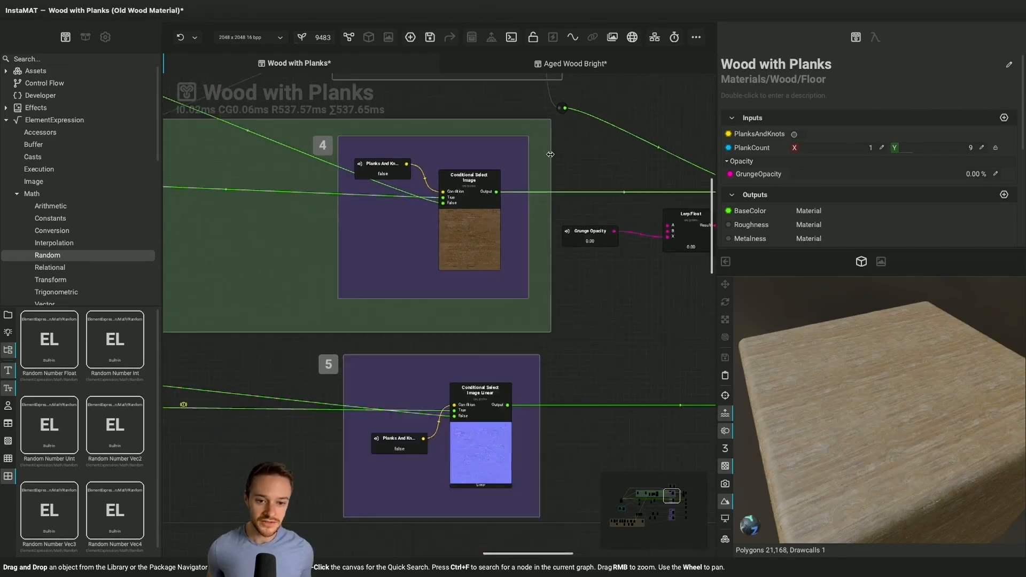
{"action": "scroll", "coordinate": [550, 154], "scroll_direction": "left", "scroll_amount": 2}
{"action": "scroll", "coordinate": [550, 155], "scroll_direction": "up", "scroll_amount": 1}
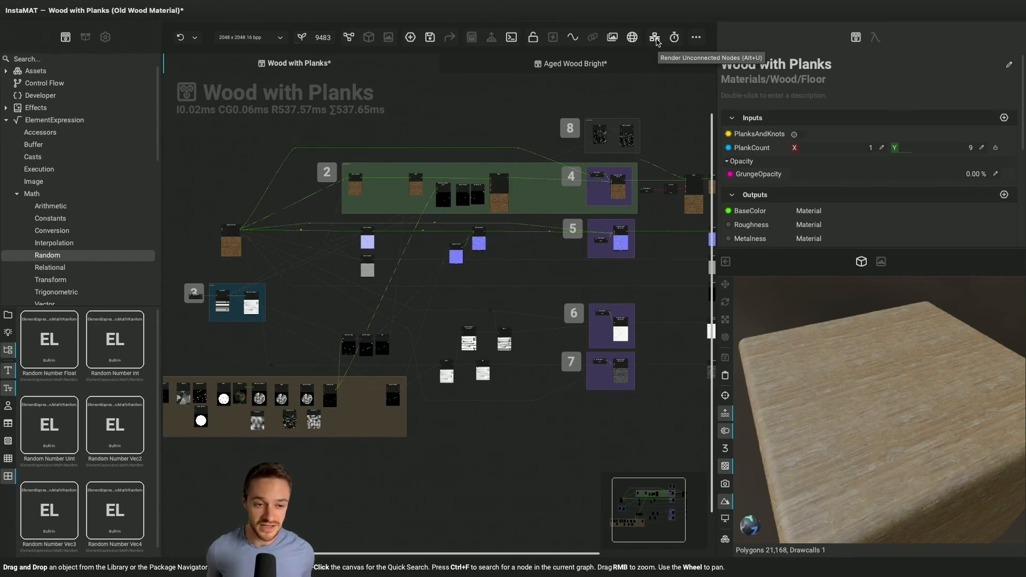
{"action": "left_click", "coordinate": [655, 38]}
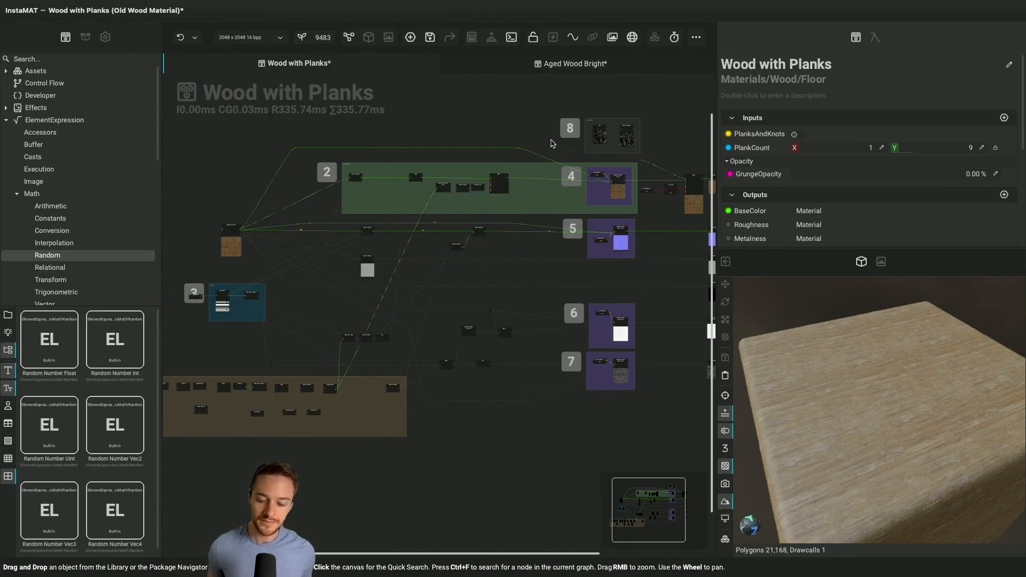
Examine which nodes across the graph are skipped during rendering, and switch the PlanksAndKnots graph input back on
{"action": "scroll", "coordinate": [407, 337], "scroll_direction": "left", "scroll_amount": 3}
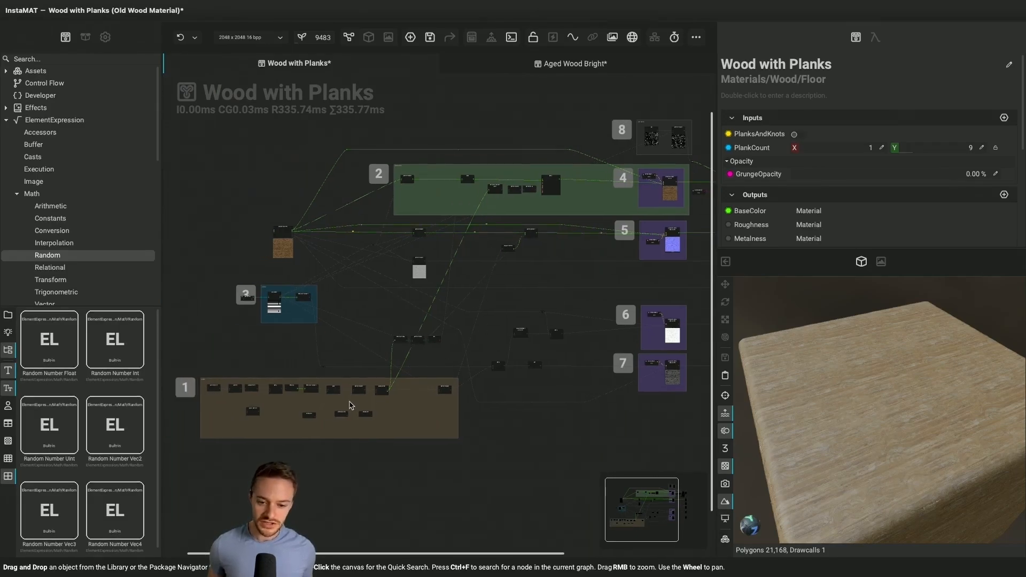
{"action": "scroll", "coordinate": [313, 402], "scroll_direction": "left", "scroll_amount": 2}
{"action": "scroll", "coordinate": [318, 401], "scroll_direction": "up", "scroll_amount": 7}
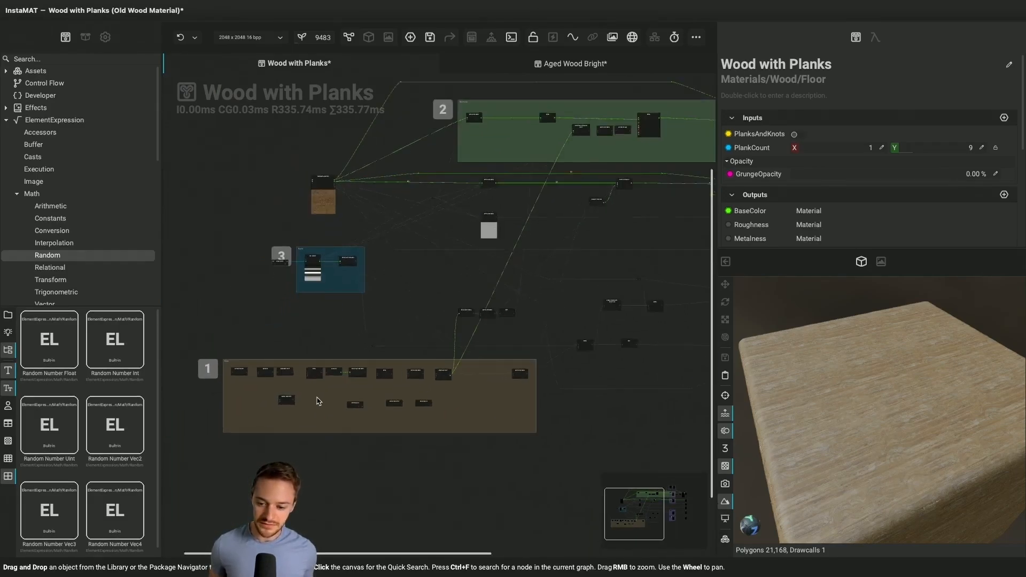
{"action": "scroll", "coordinate": [479, 401], "scroll_direction": "right", "scroll_amount": 4}
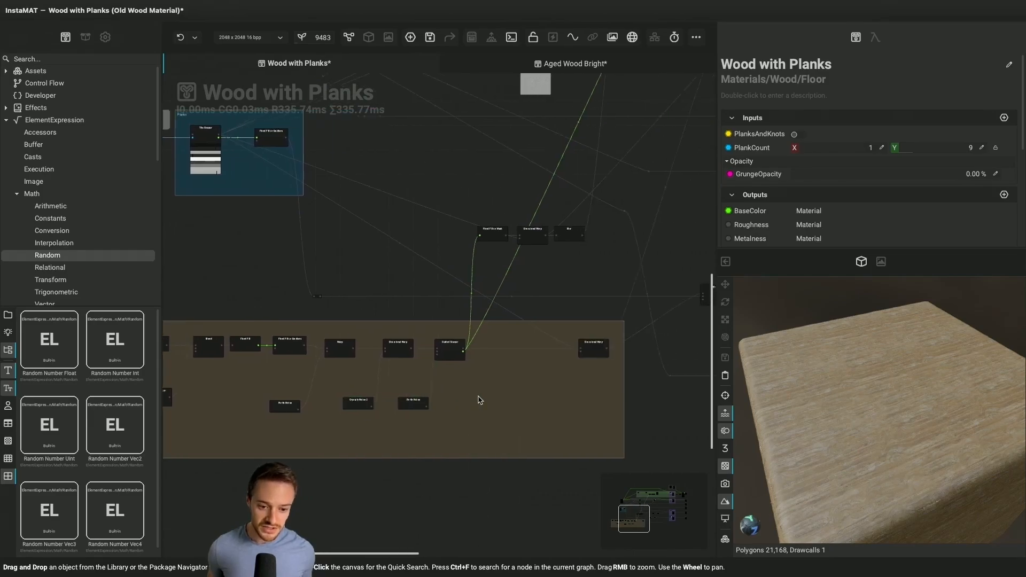
{"action": "scroll", "coordinate": [478, 400], "scroll_direction": "down", "scroll_amount": 3}
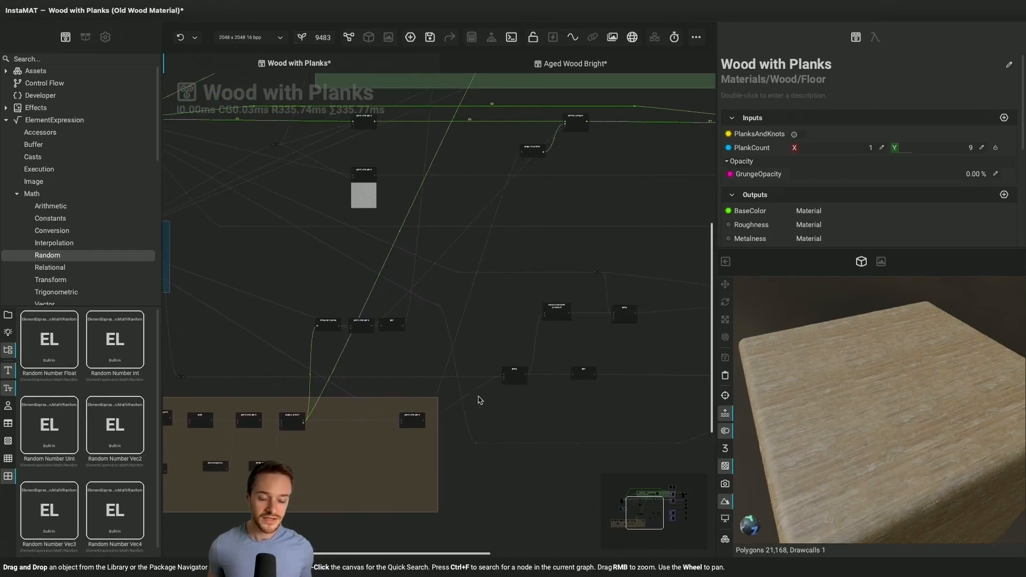
{"action": "scroll", "coordinate": [478, 399], "scroll_direction": "down", "scroll_amount": 4}
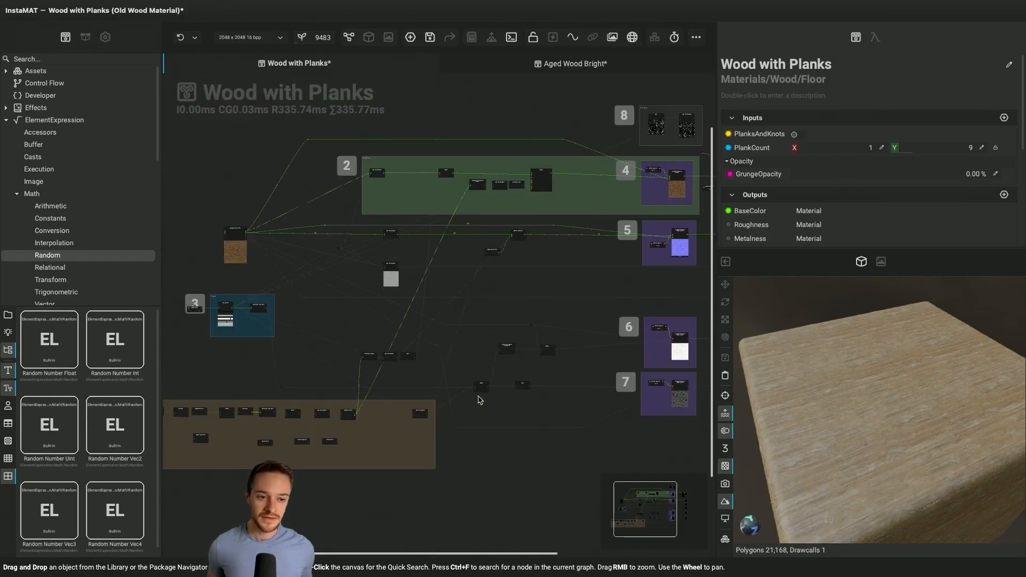
{"action": "left_click", "coordinate": [795, 134]}
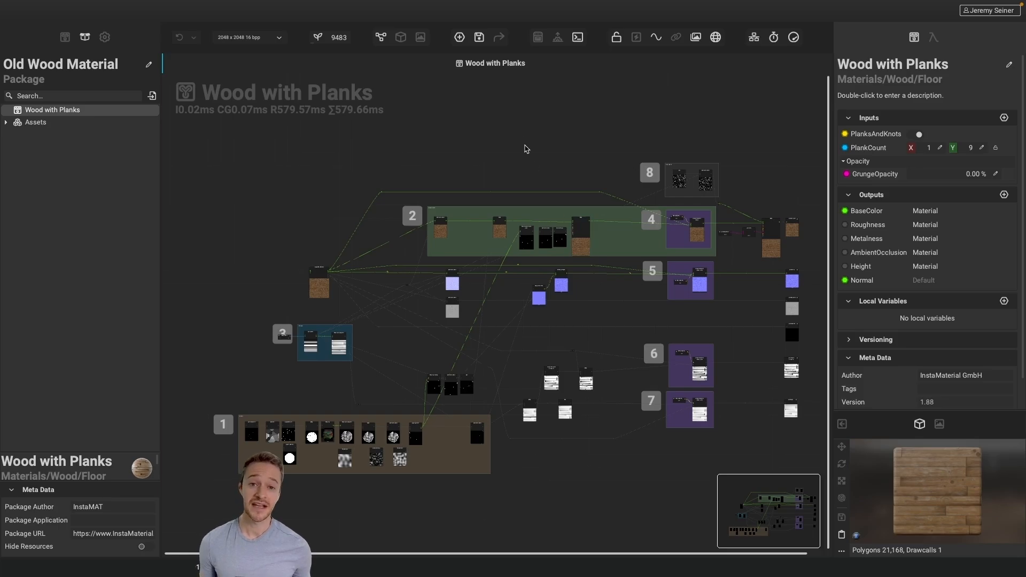
Open the image and data output export and apply the built-in Unreal Engine output template to review its channel packing
{"action": "left_click", "coordinate": [498, 40]}
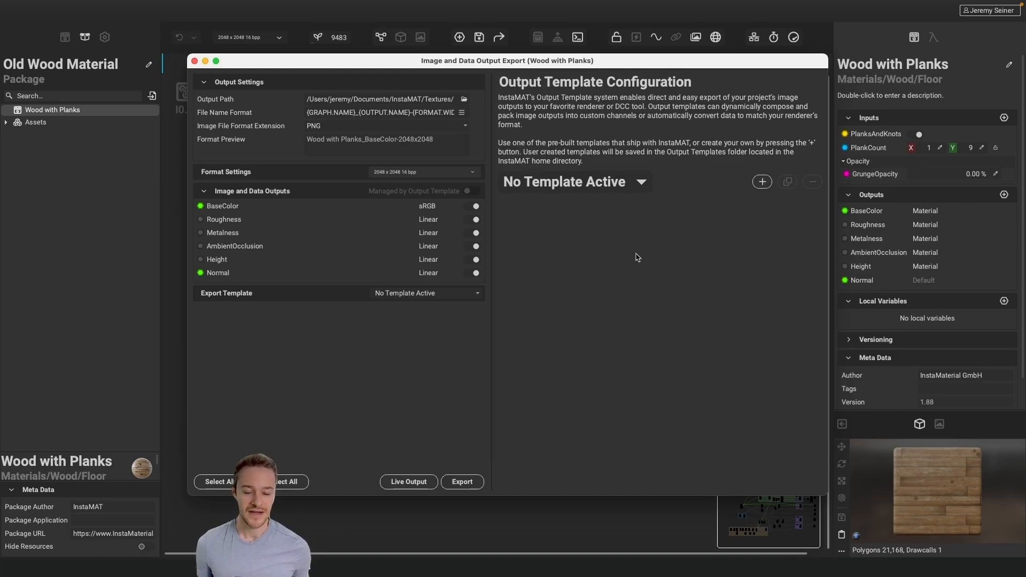
{"action": "left_click", "coordinate": [642, 182]}
{"action": "mouse_move", "coordinate": [572, 214]}
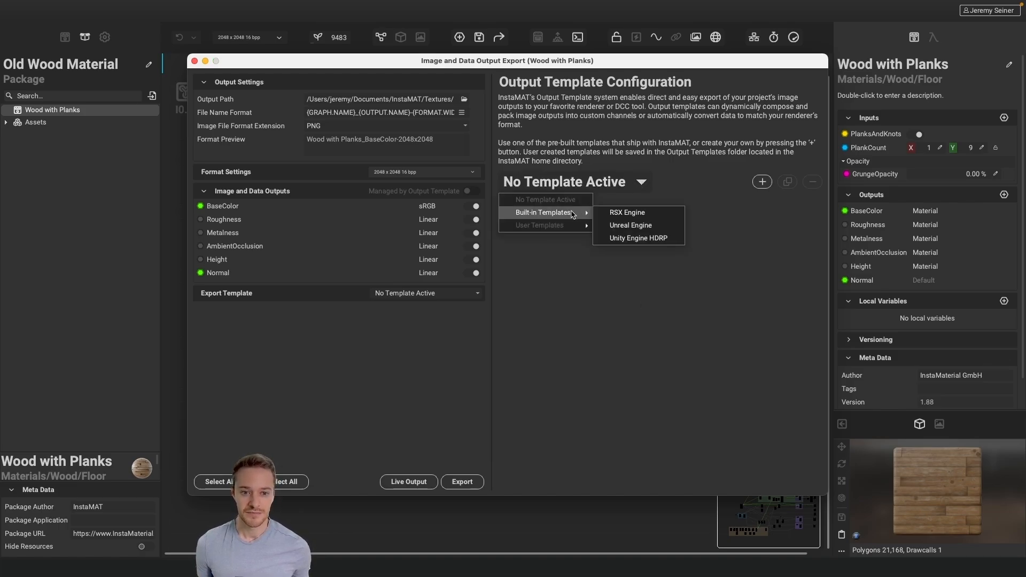
{"action": "left_click", "coordinate": [623, 225]}
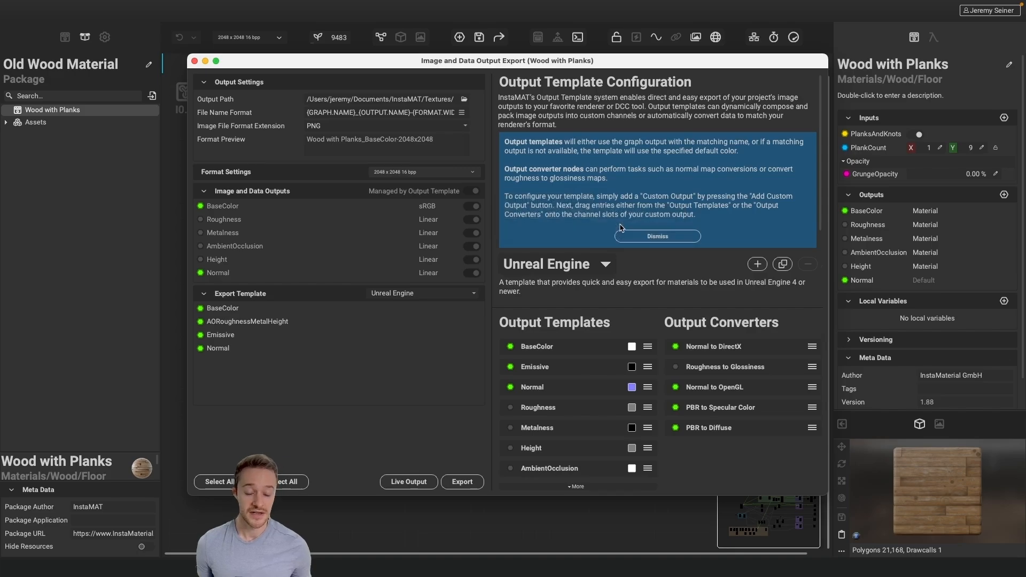
{"action": "scroll", "coordinate": [577, 274], "scroll_direction": "down", "scroll_amount": 4}
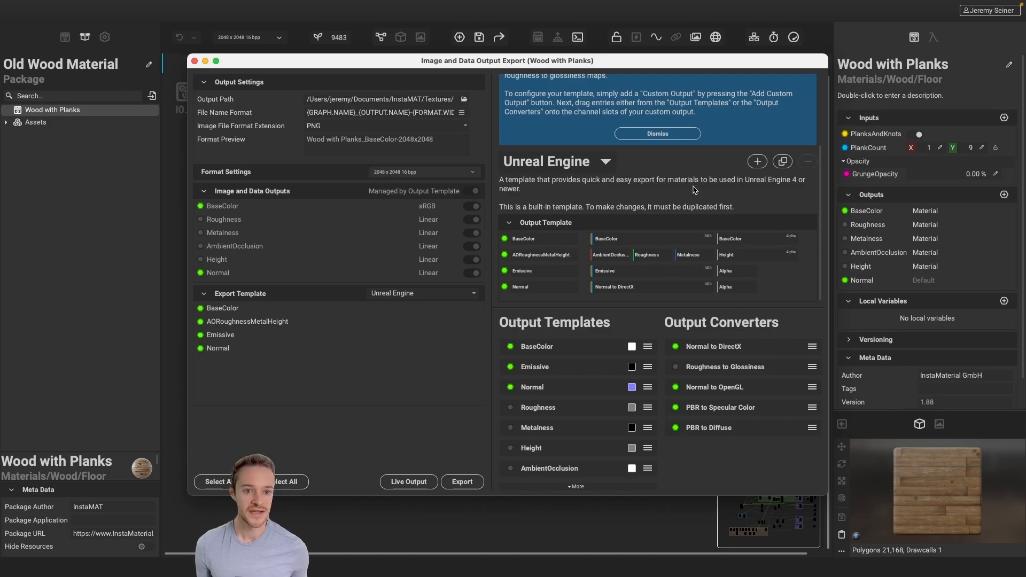
Create a new output template named "My Export Template"
{"action": "left_click", "coordinate": [756, 161]}
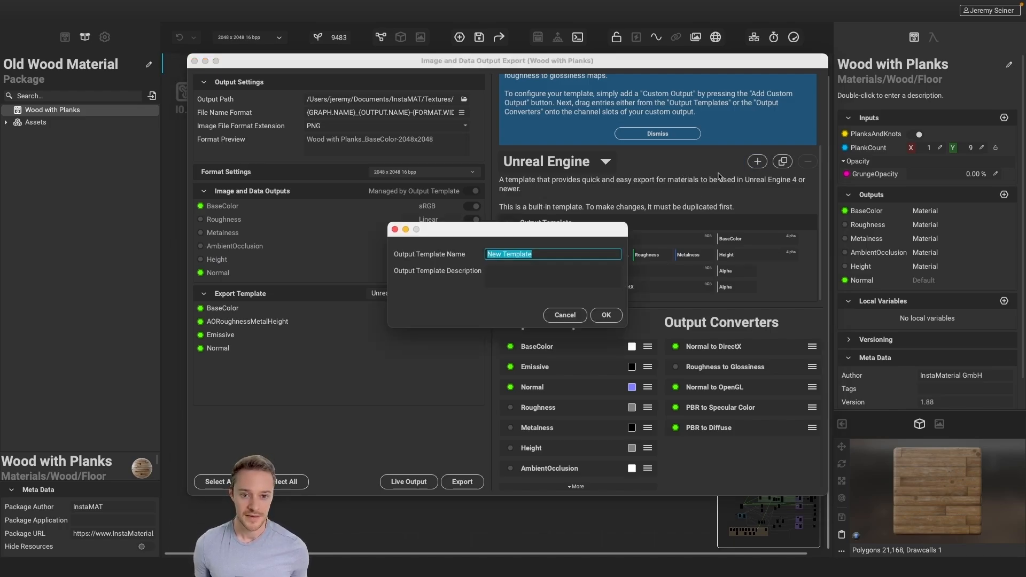
{"action": "type", "text": "M"}
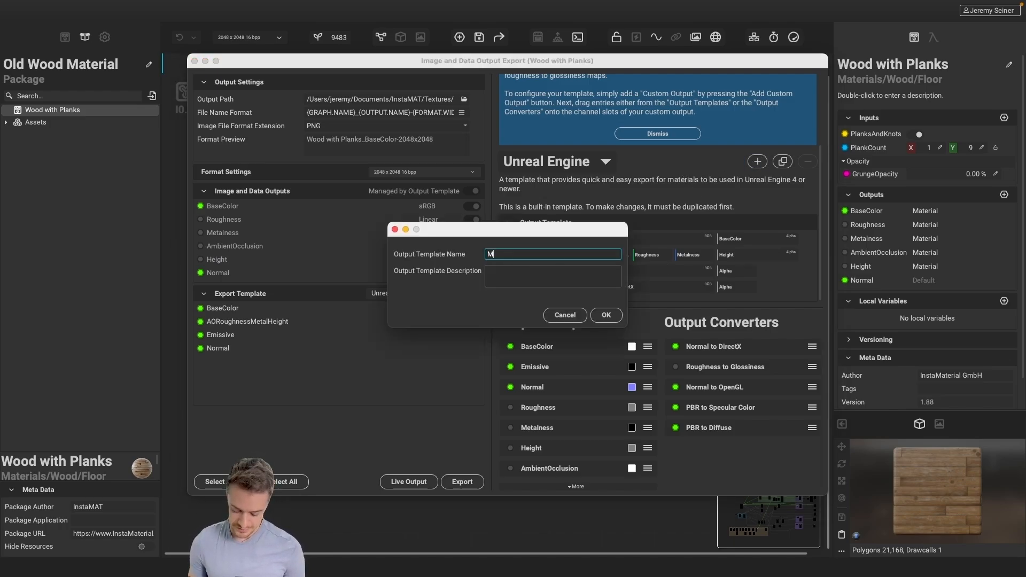
{"action": "type", "text": "y Export Template"}
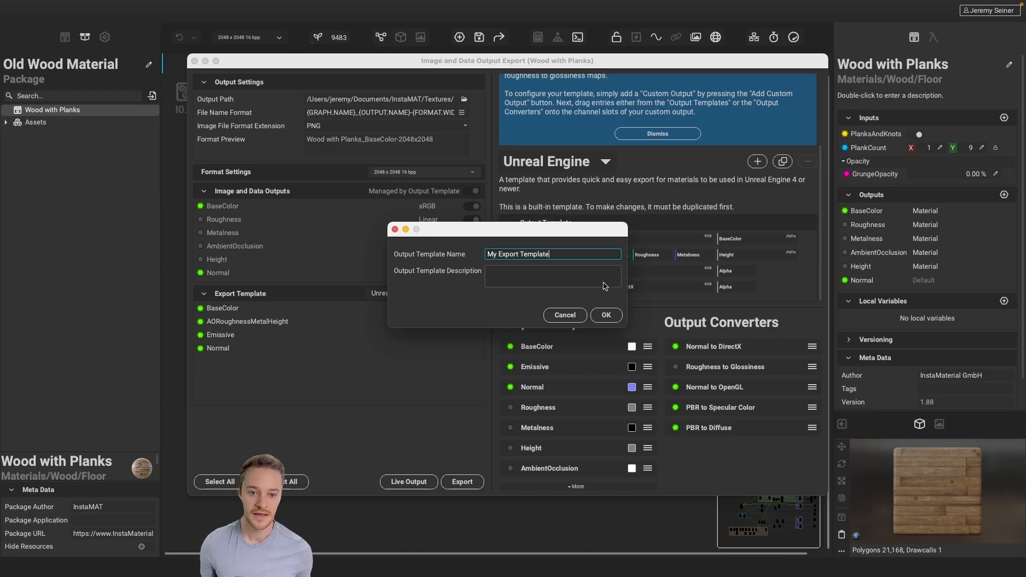
{"action": "left_click", "coordinate": [607, 316]}
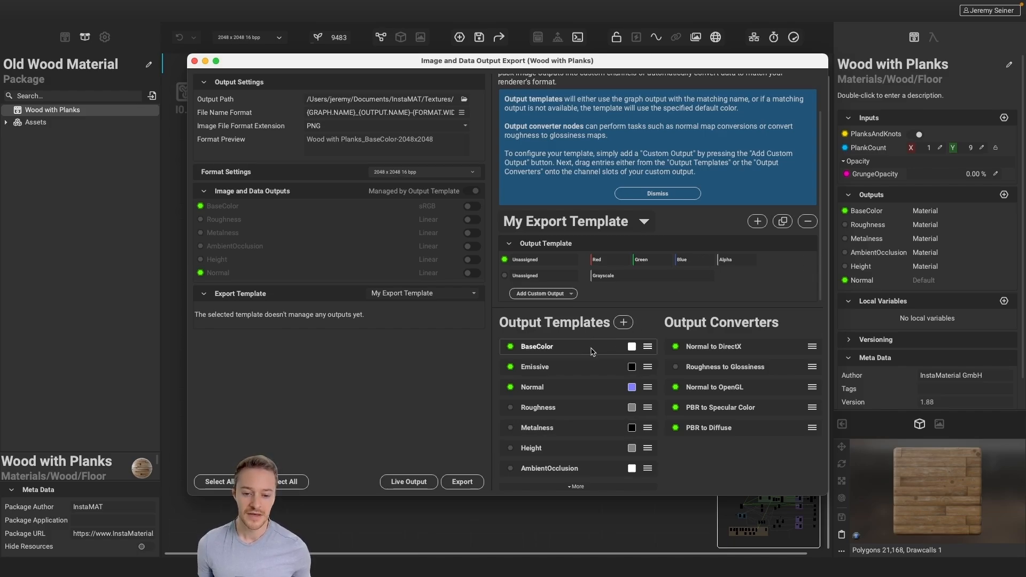
Assign Roughness, Metalness, Height and AmbientOcclusion to the red, green, blue and alpha channels of the template's first output
{"action": "left_click_drag", "start_coordinate": [569, 408], "coordinate": [607, 262]}
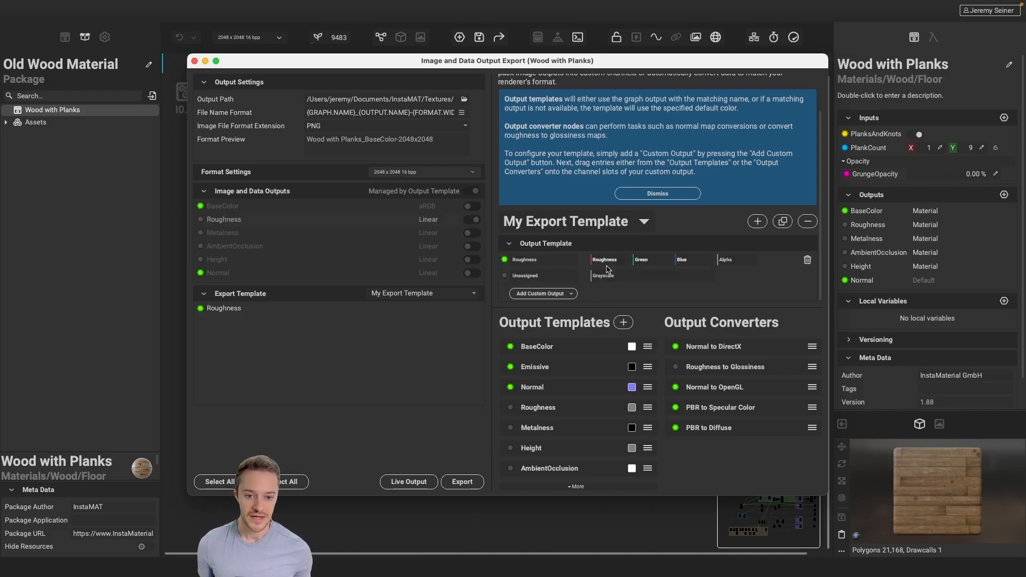
{"action": "left_click_drag", "start_coordinate": [543, 433], "coordinate": [647, 261]}
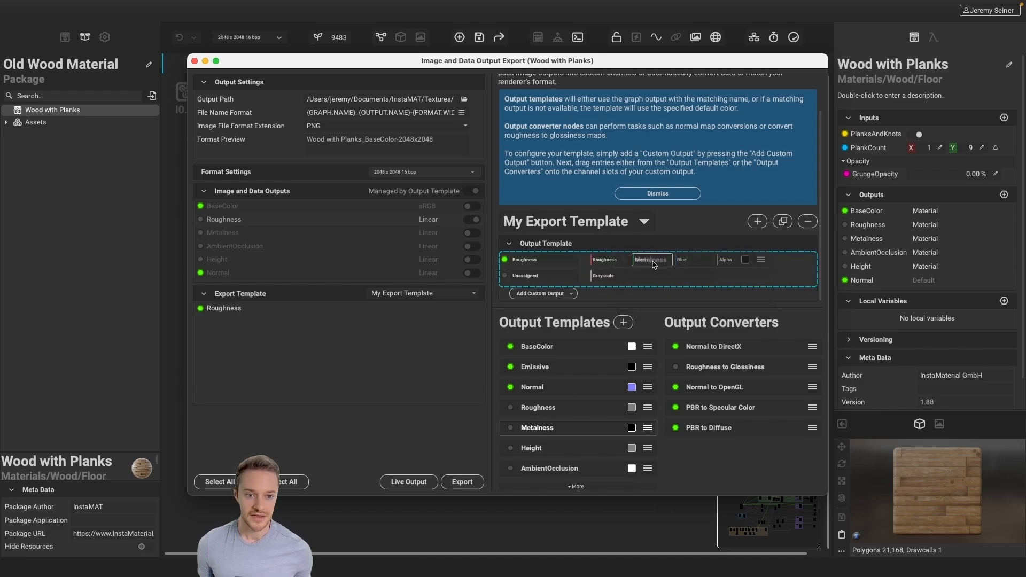
{"action": "left_click_drag", "start_coordinate": [537, 453], "coordinate": [687, 261]}
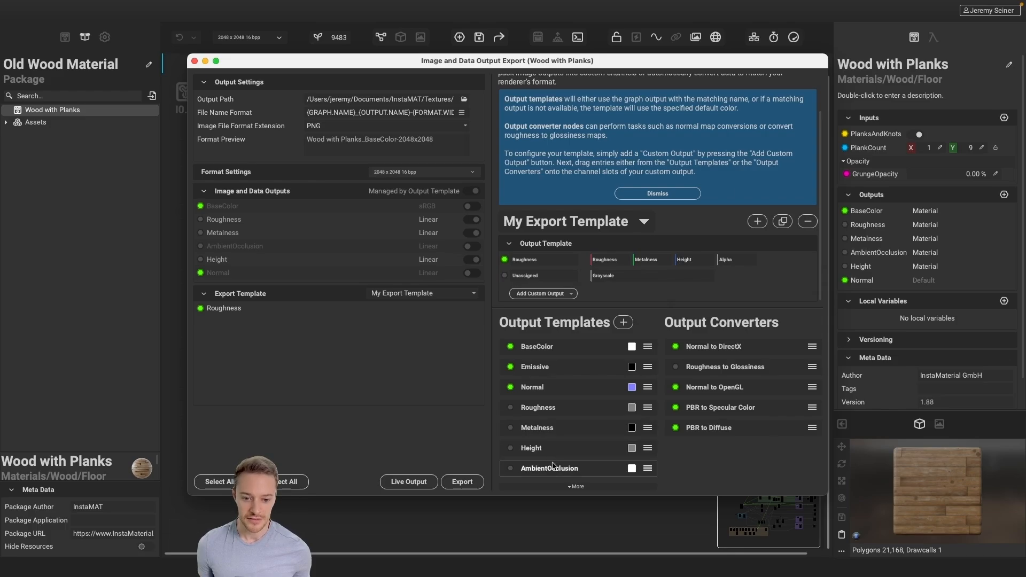
{"action": "left_click_drag", "start_coordinate": [555, 470], "coordinate": [739, 261]}
Rename the packed four-channel output as RoughMetalHeightAO
{"action": "double_click", "coordinate": [524, 259]}
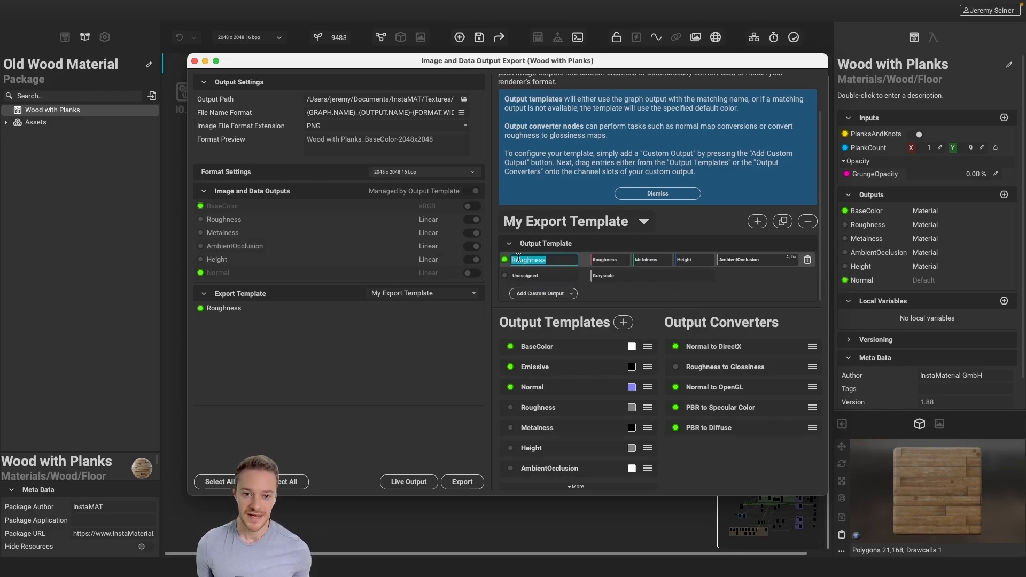
{"action": "key", "text": "BackSpace"}
{"action": "type", "text": "Rough"}
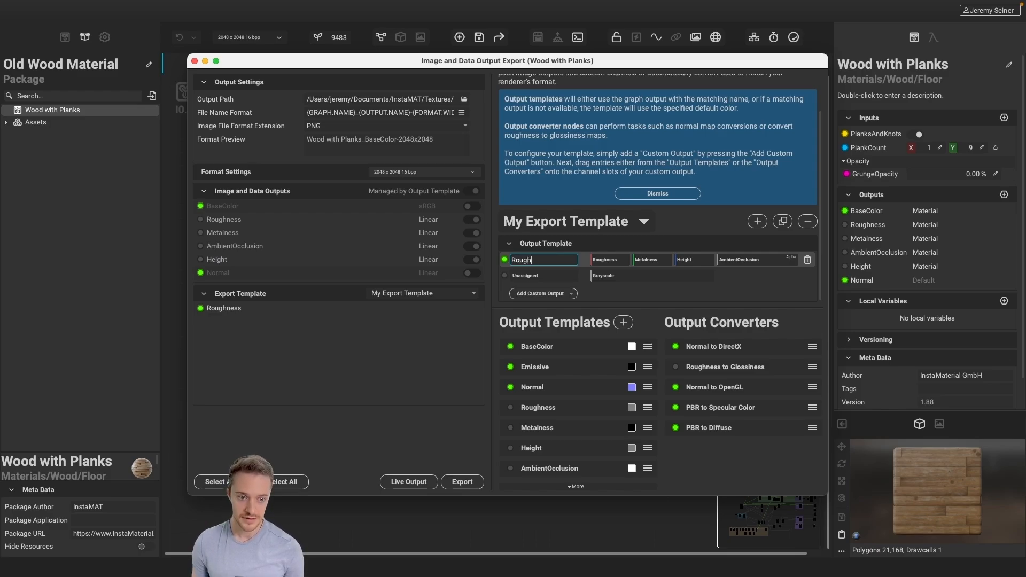
{"action": "type", "text": "MetalHeightA"}
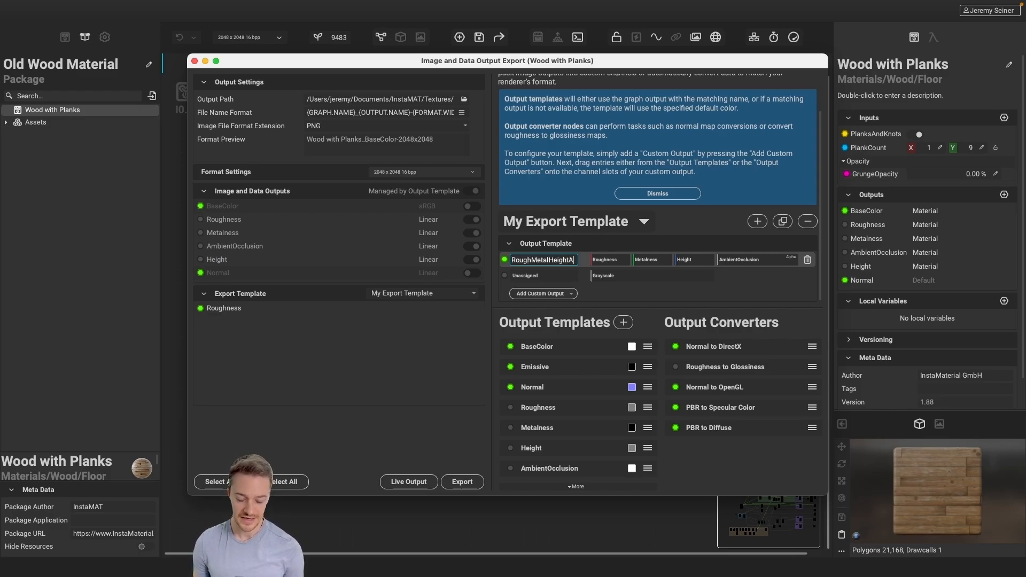
{"action": "type", "text": "O"}
{"action": "key", "text": "Return"}
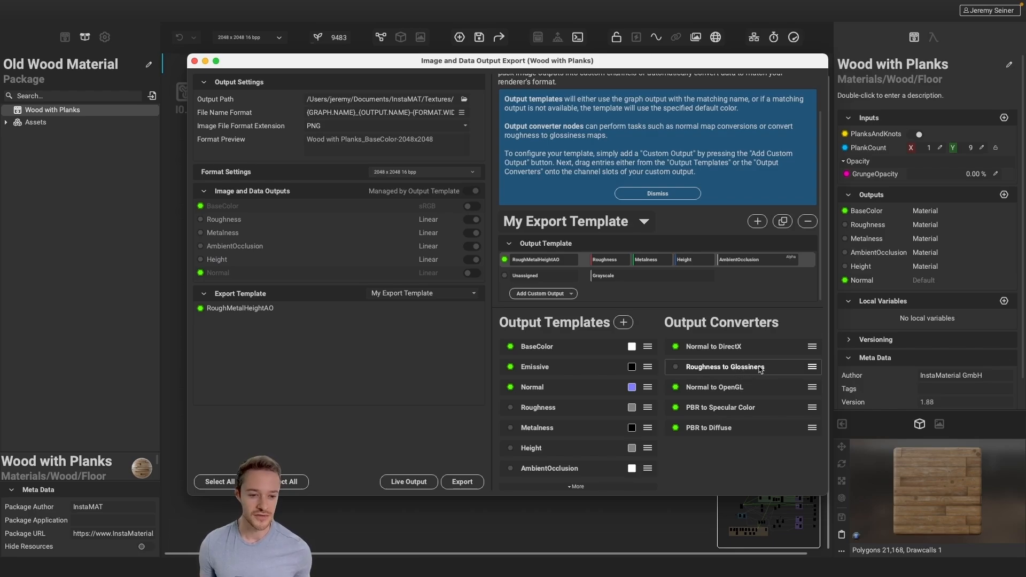
Assign the Roughness to Glossiness converter to the grayscale output and add a custom RGBA output to the template
{"action": "left_click_drag", "start_coordinate": [758, 370], "coordinate": [642, 281]}
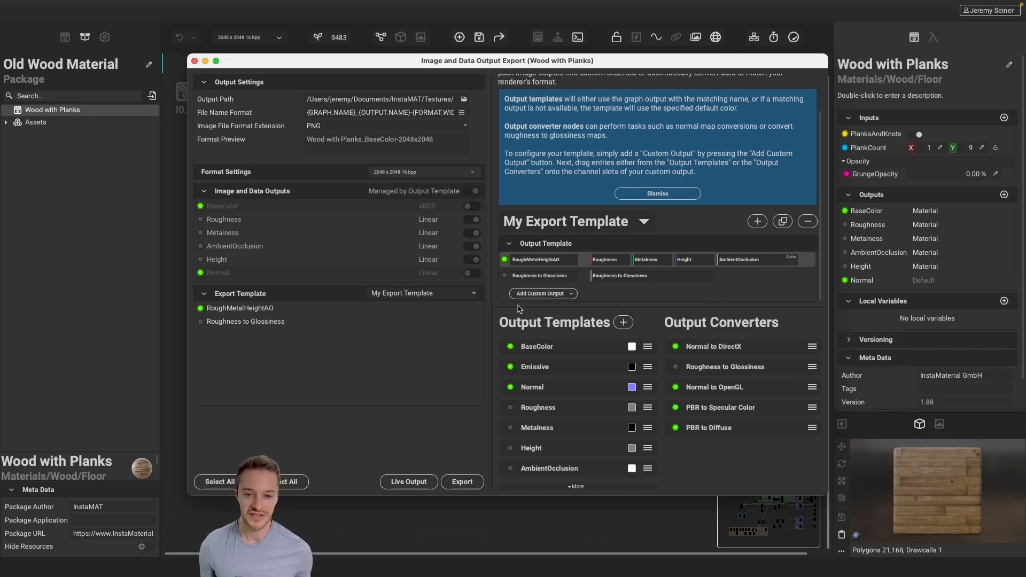
{"action": "left_click", "coordinate": [560, 295]}
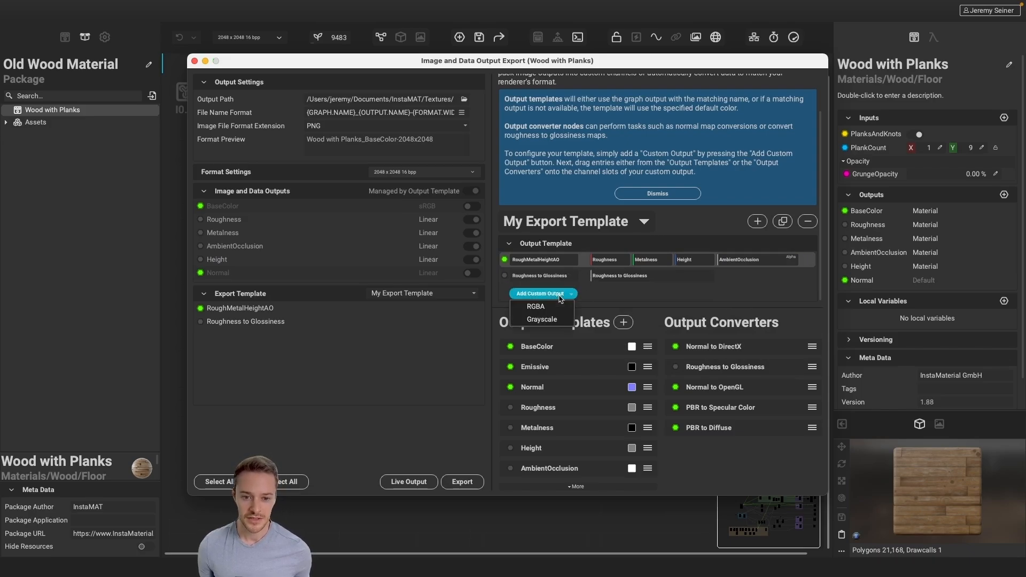
{"action": "left_click", "coordinate": [552, 309]}
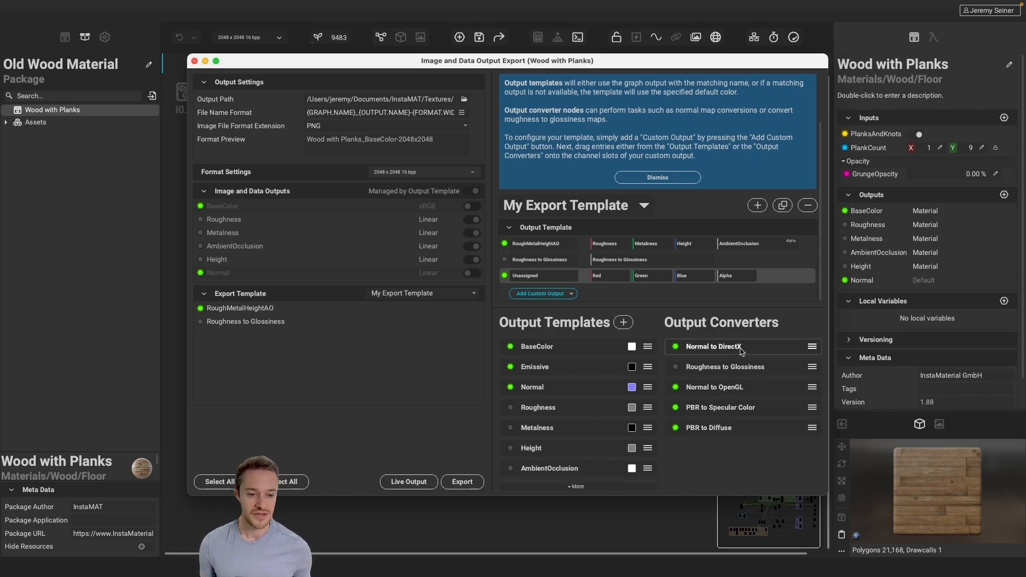
Assign the Normal to DirectX converter to the unassigned custom RGBA output and export the images in PNG format
{"action": "left_click_drag", "start_coordinate": [725, 350], "coordinate": [627, 279]}
{"action": "left_click", "coordinate": [661, 298]}
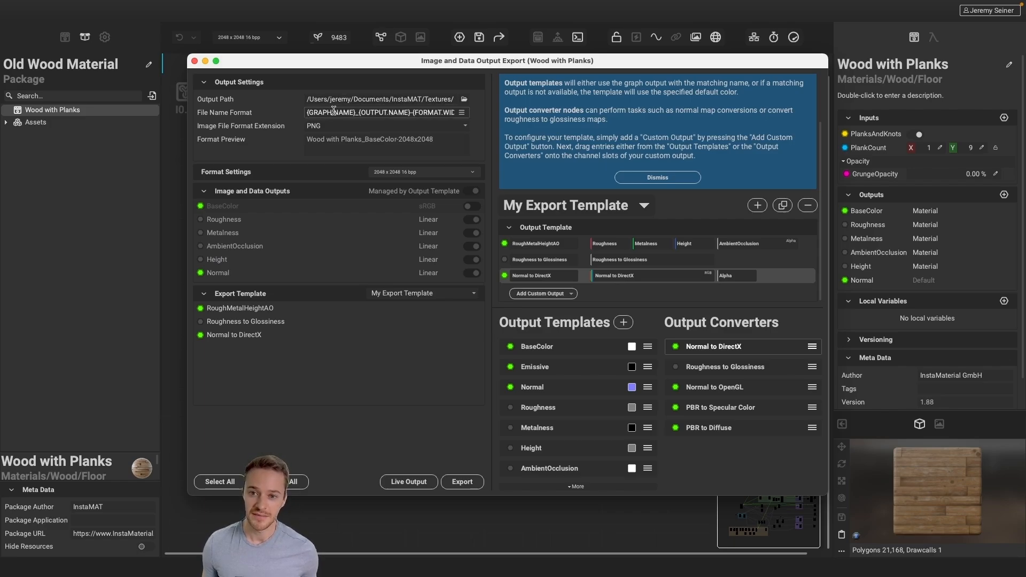
{"action": "left_click", "coordinate": [337, 130]}
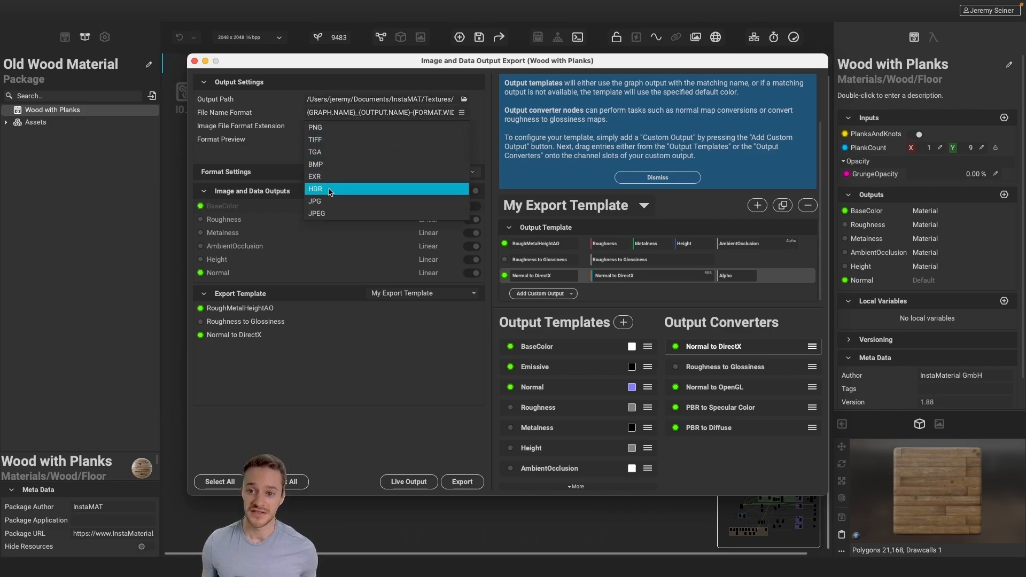
{"action": "left_click", "coordinate": [315, 127]}
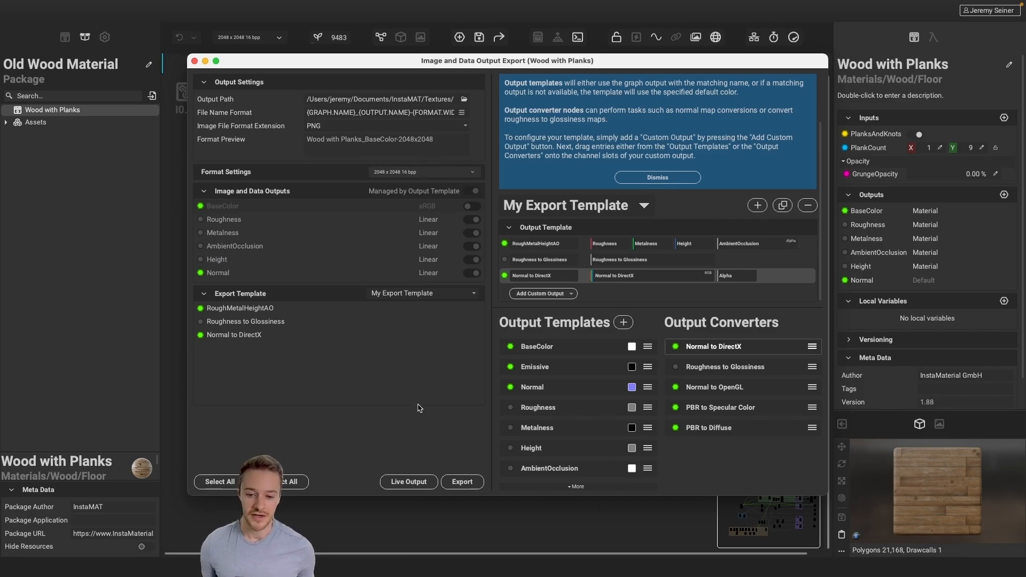
{"action": "left_click", "coordinate": [473, 482]}
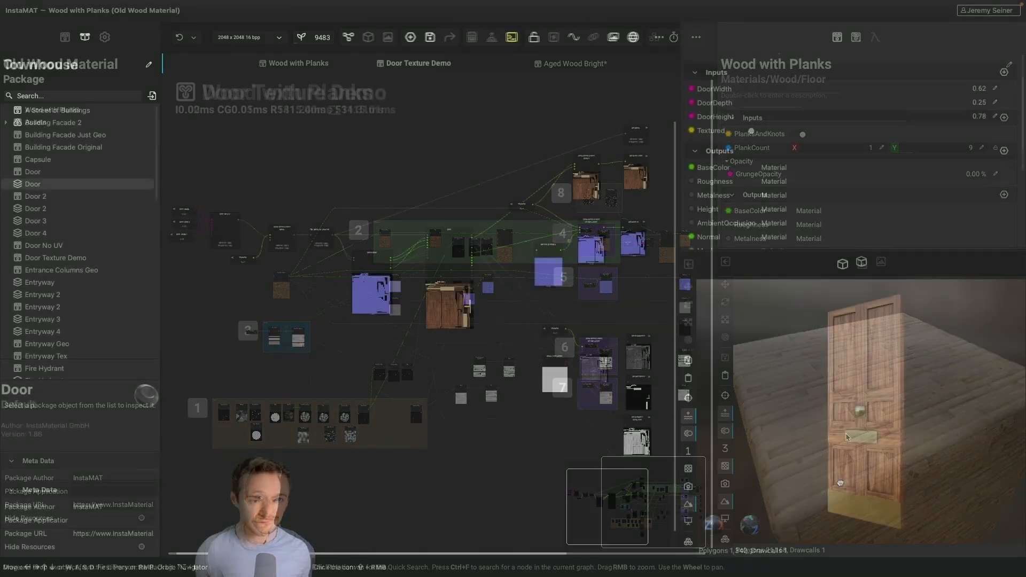
Show the Door Texture Demo door in the large 3D viewport, hide the package management panel and inspect the door
{"action": "left_click_drag", "start_coordinate": [846, 482], "coordinate": [869, 484]}
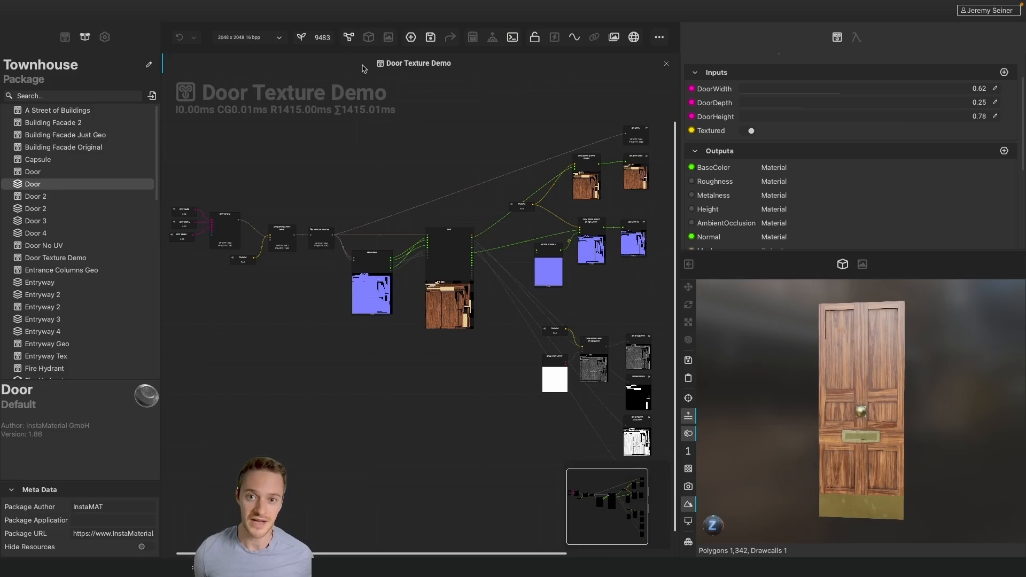
{"action": "left_click", "coordinate": [368, 38]}
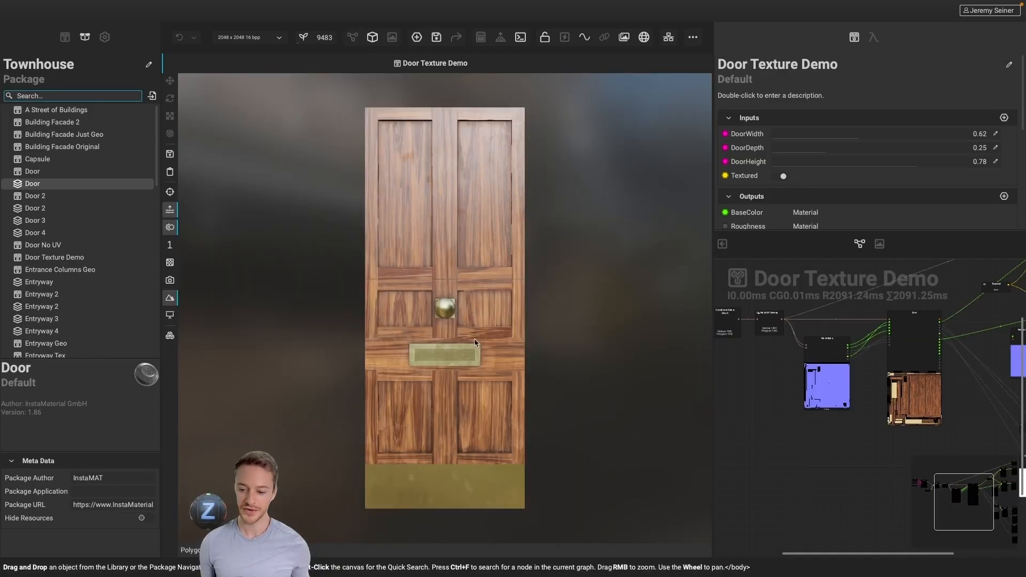
{"action": "left_click_drag", "start_coordinate": [473, 369], "coordinate": [451, 370]}
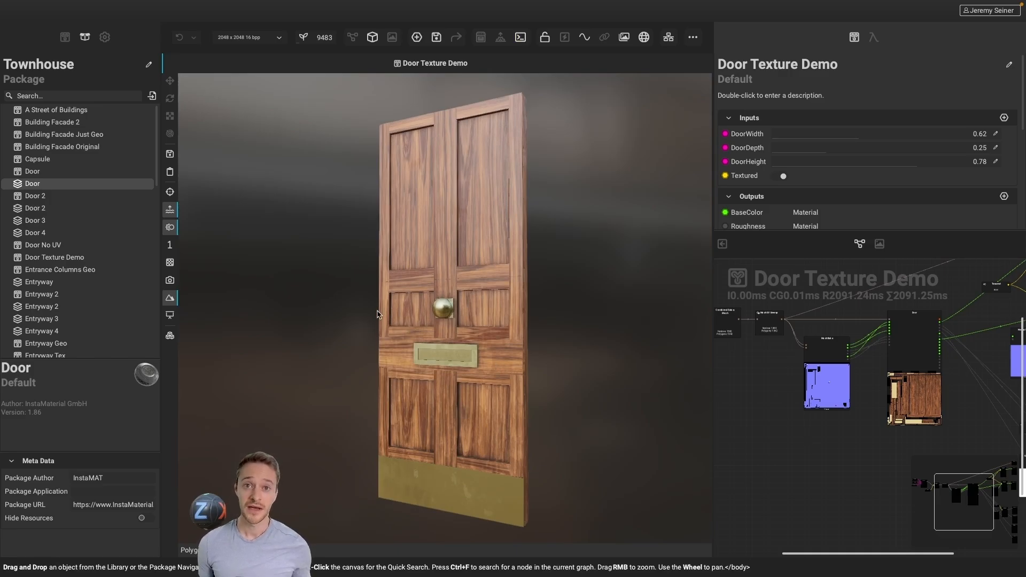
{"action": "left_click", "coordinate": [84, 39]}
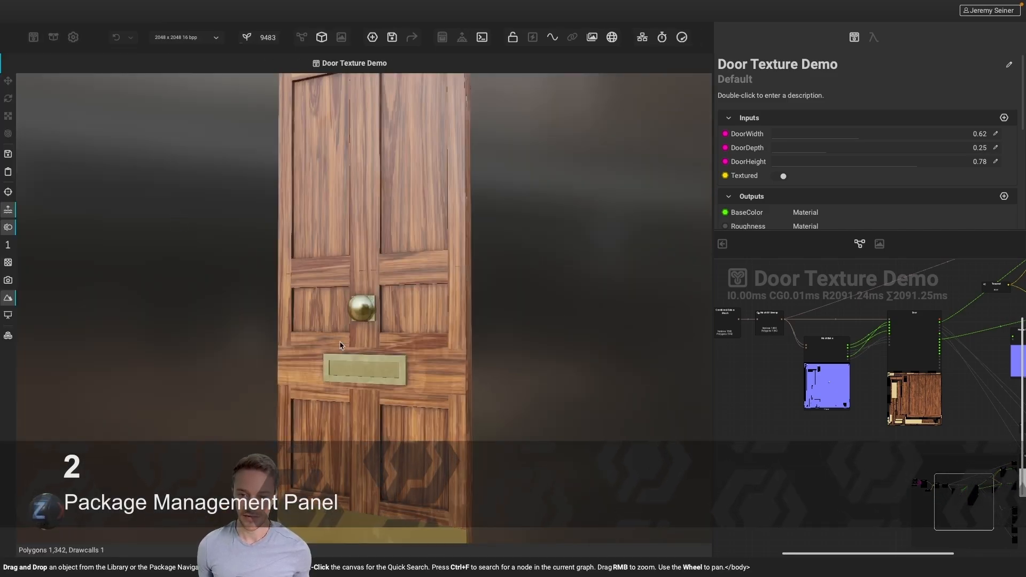
{"action": "left_click_drag", "start_coordinate": [347, 351], "coordinate": [403, 350], "text": "alt"}
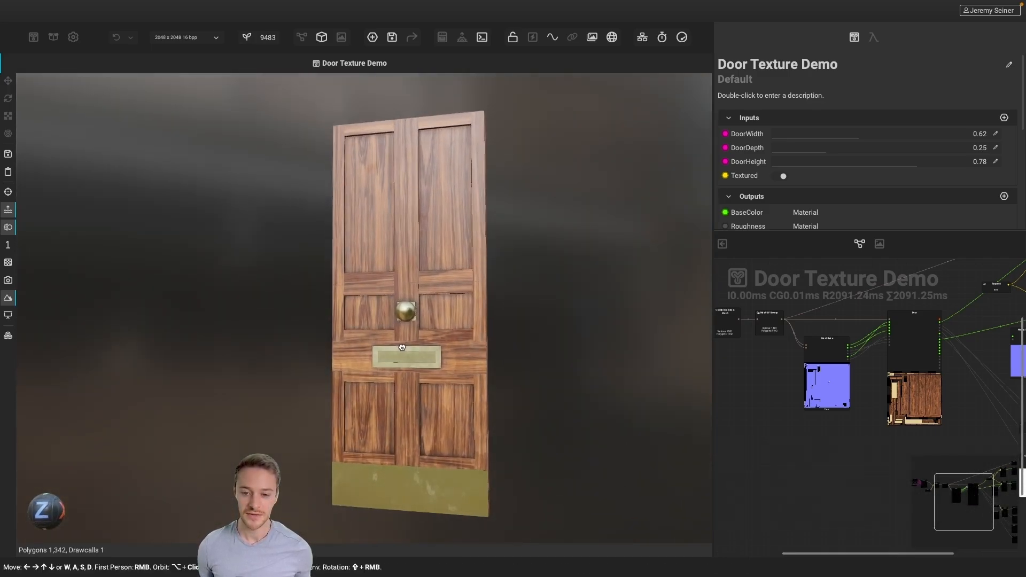
{"action": "mouse_move", "coordinate": [435, 348]}
{"action": "right_mouse_down", "text": "shift"}
{"action": "mouse_move", "coordinate": [484, 350]}
{"action": "mouse_move", "coordinate": [435, 351]}
{"action": "mouse_move", "coordinate": [446, 351]}
{"action": "right_mouse_up", "text": "shift"}
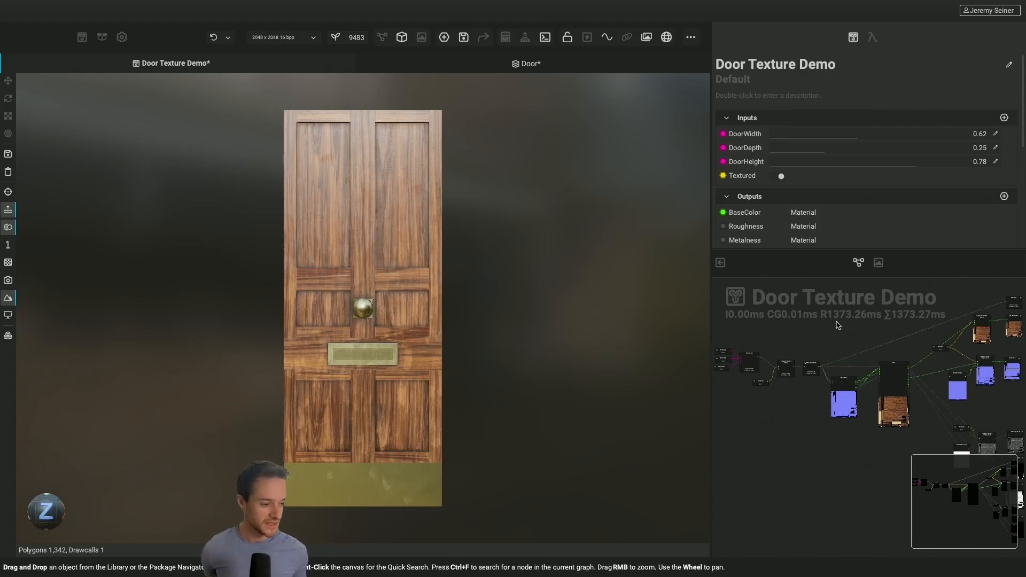
Disable the door's Textured input and enable Wireframe Overlay in the viewport render settings to inspect the geometry
{"action": "left_click", "coordinate": [778, 177]}
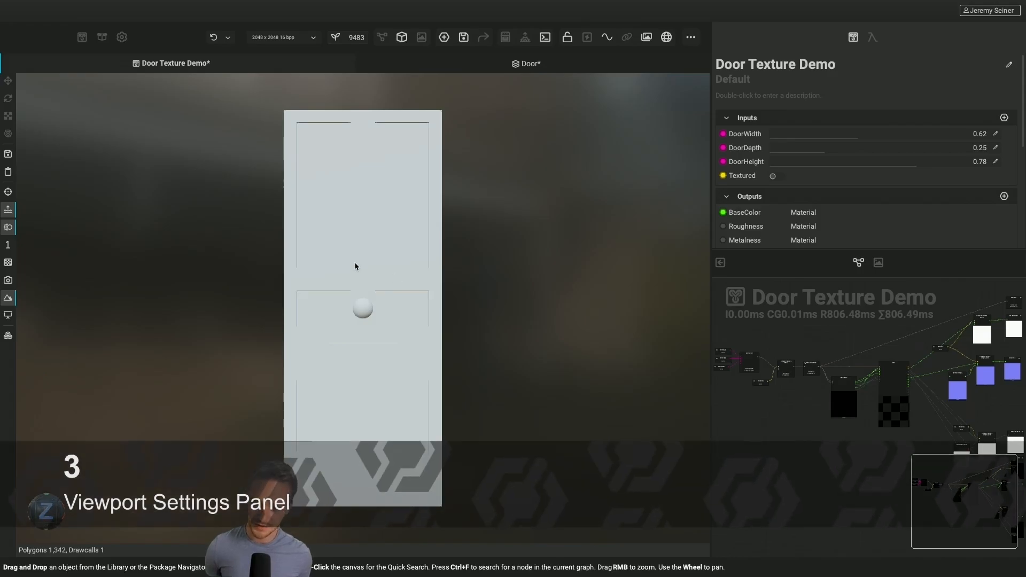
{"action": "left_click", "coordinate": [8, 316]}
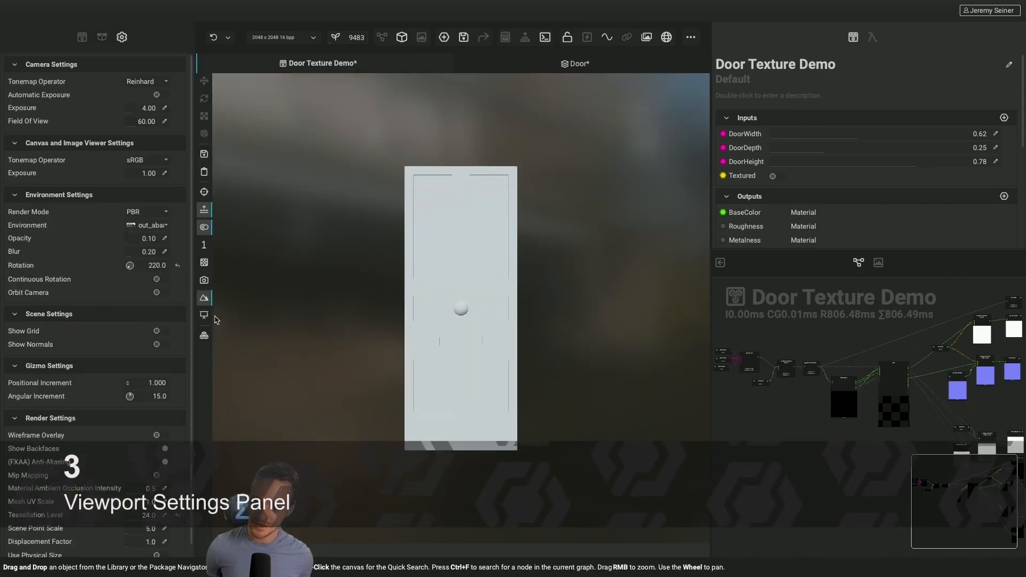
{"action": "left_click", "coordinate": [166, 435]}
{"action": "left_click_drag", "start_coordinate": [474, 399], "coordinate": [443, 388]}
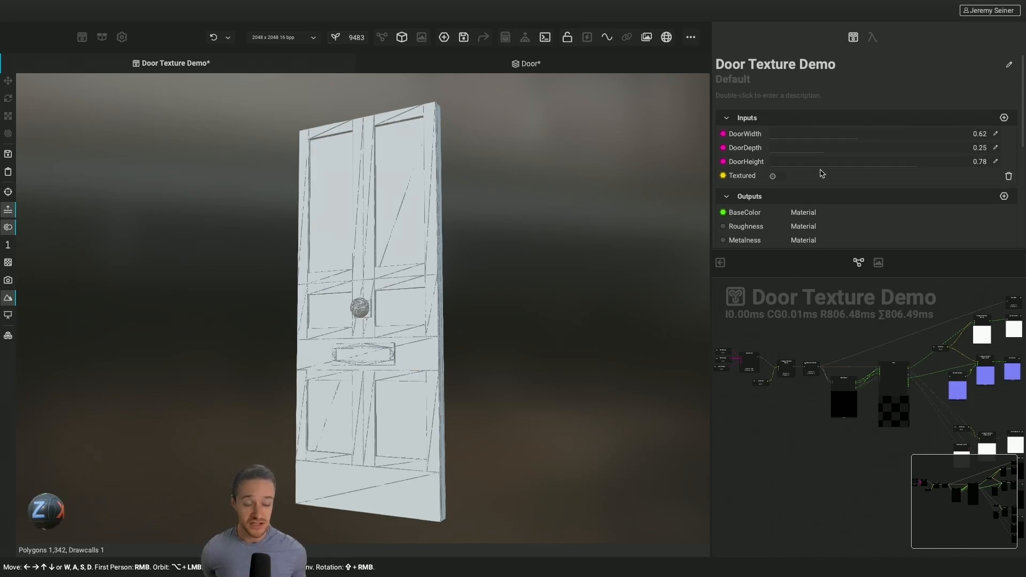
Try varying the door's dimension parameters on the wireframe, frame the door and re-enable its Textured input
{"action": "left_click_drag", "start_coordinate": [858, 139], "coordinate": [872, 169]}
{"action": "mouse_move", "coordinate": [406, 332]}
{"action": "left_mouse_down", "text": "alt"}
{"action": "mouse_move", "coordinate": [383, 330]}
{"action": "mouse_move", "coordinate": [412, 329]}
{"action": "left_mouse_up", "text": "alt"}
{"action": "key", "text": "f"}
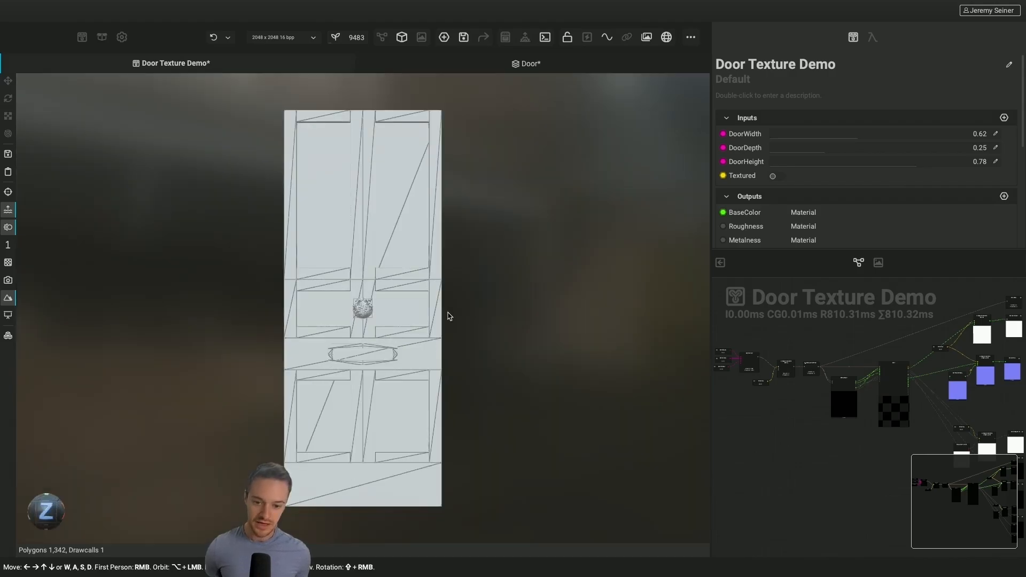
{"action": "left_click", "coordinate": [774, 176]}
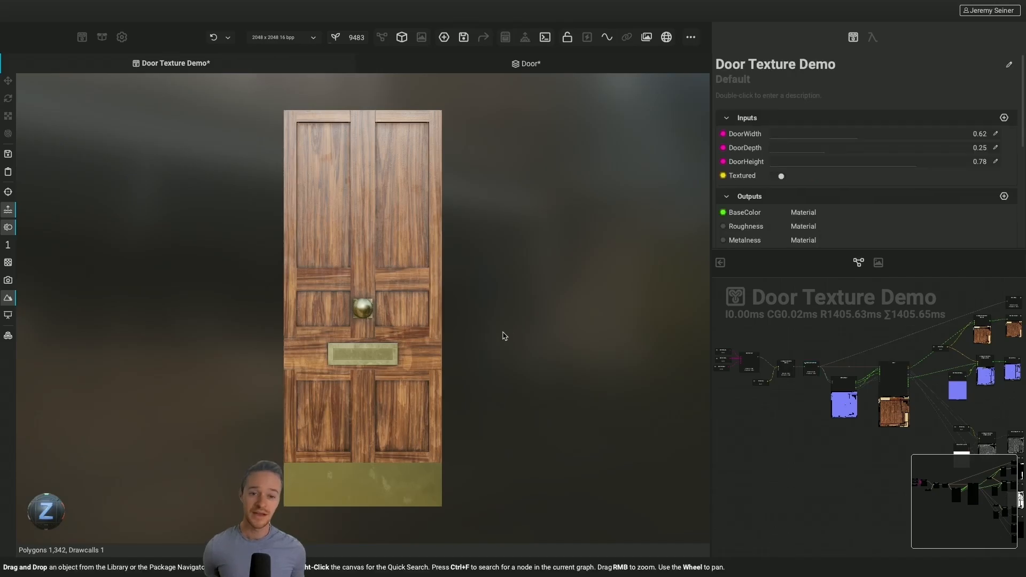
Swap the node graph into the main view and examine the mesh, base color and normal output nodes and overall graph layout
{"action": "key", "text": "Tab"}
{"action": "key", "text": "Tab"}
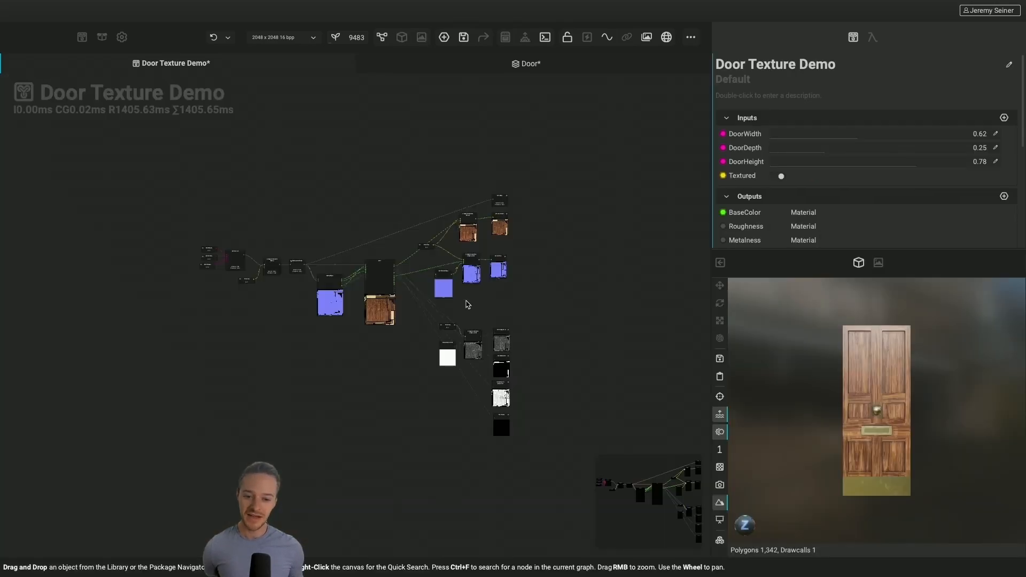
{"action": "scroll", "coordinate": [386, 338], "scroll_direction": "up", "scroll_amount": 4}
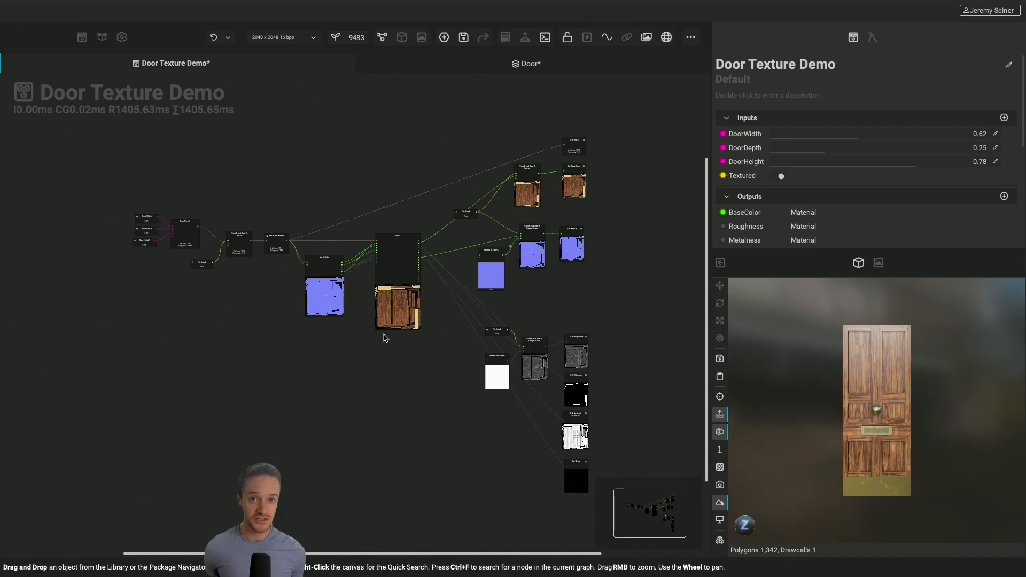
{"action": "scroll", "coordinate": [601, 235], "scroll_direction": "up", "scroll_amount": 3}
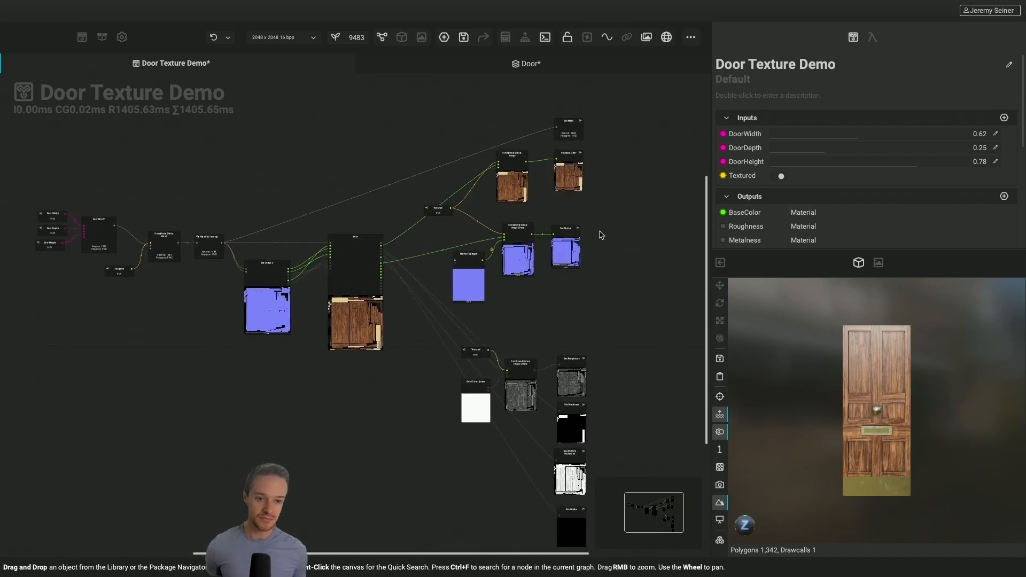
{"action": "scroll", "coordinate": [600, 233], "scroll_direction": "up", "scroll_amount": 3}
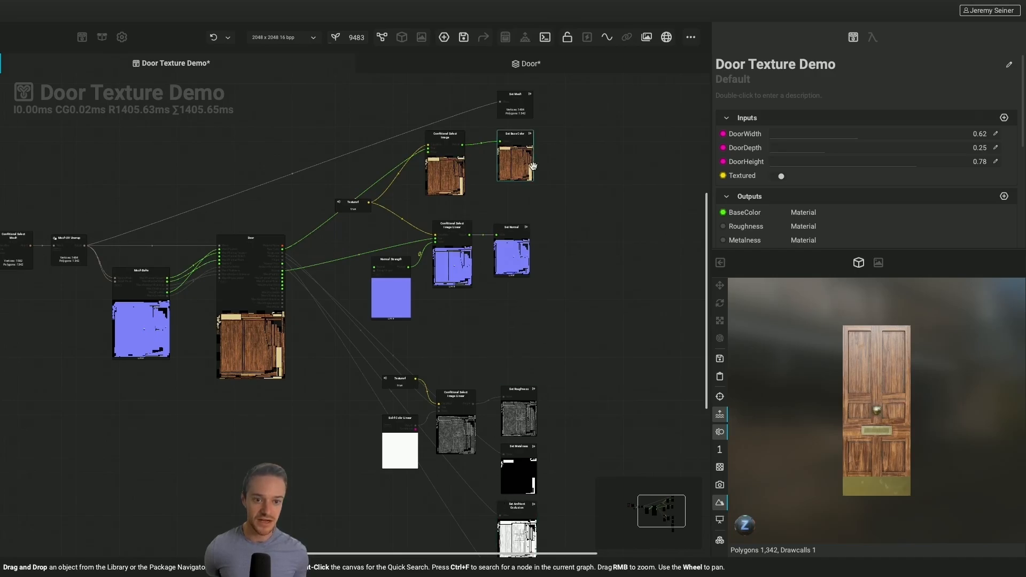
{"action": "scroll", "coordinate": [533, 166], "scroll_direction": "up", "scroll_amount": 3}
{"action": "scroll", "coordinate": [533, 166], "scroll_direction": "up", "scroll_amount": 2}
{"action": "scroll", "coordinate": [512, 204], "scroll_direction": "up", "scroll_amount": 8}
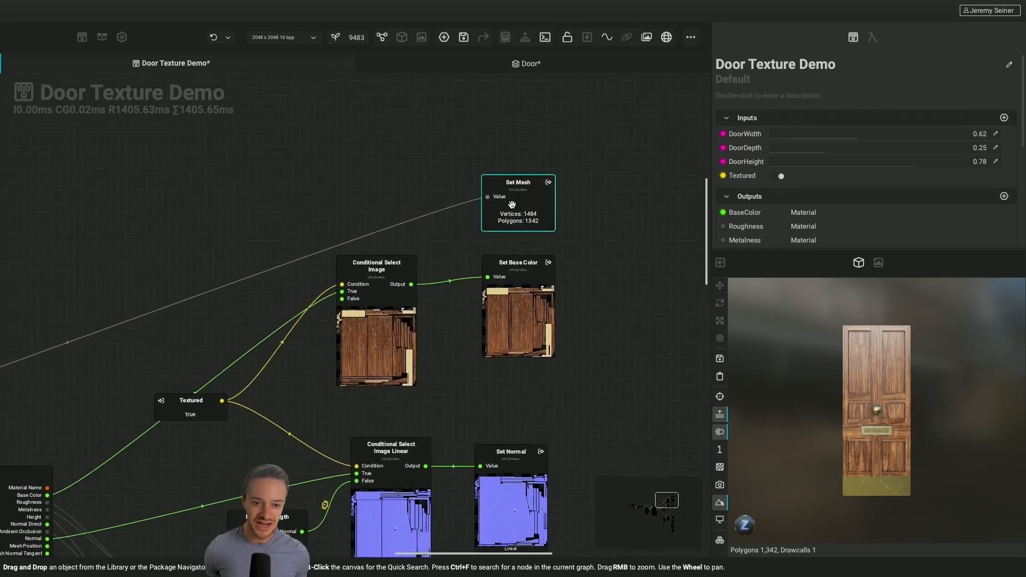
{"action": "scroll", "coordinate": [617, 291], "scroll_direction": "down", "scroll_amount": 8}
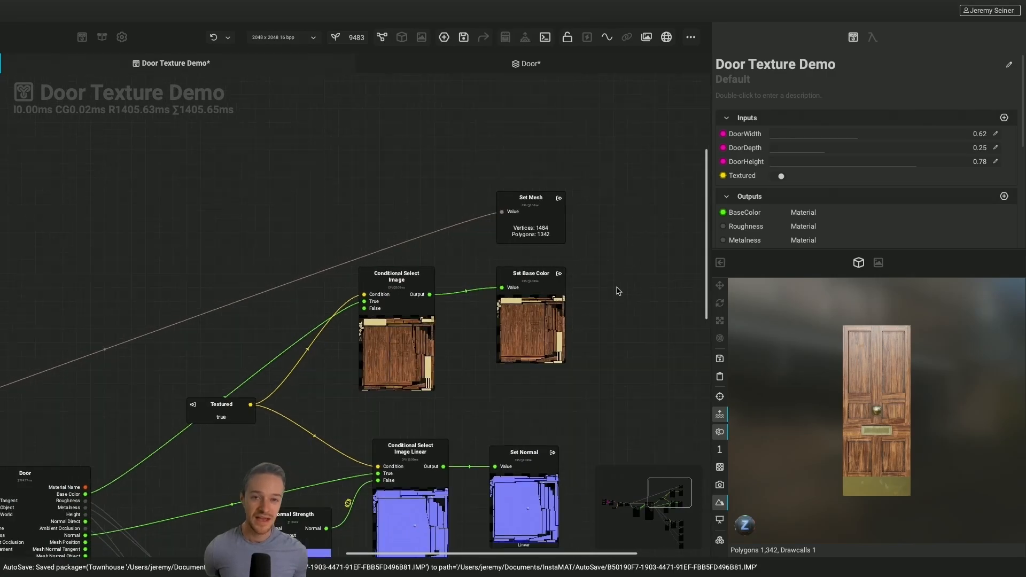
{"action": "scroll", "coordinate": [618, 291], "scroll_direction": "down", "scroll_amount": 4}
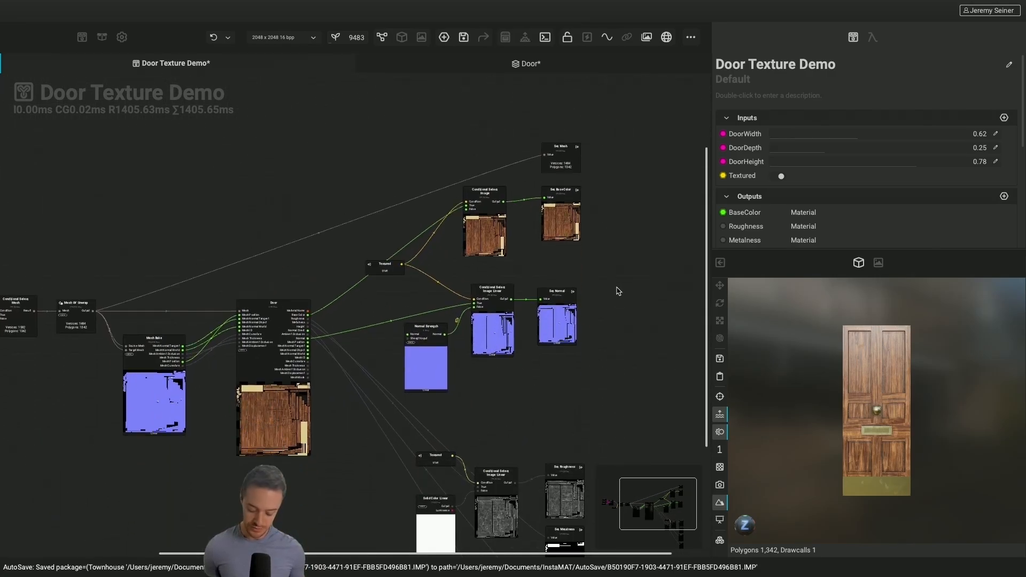
{"action": "key", "text": "f"}
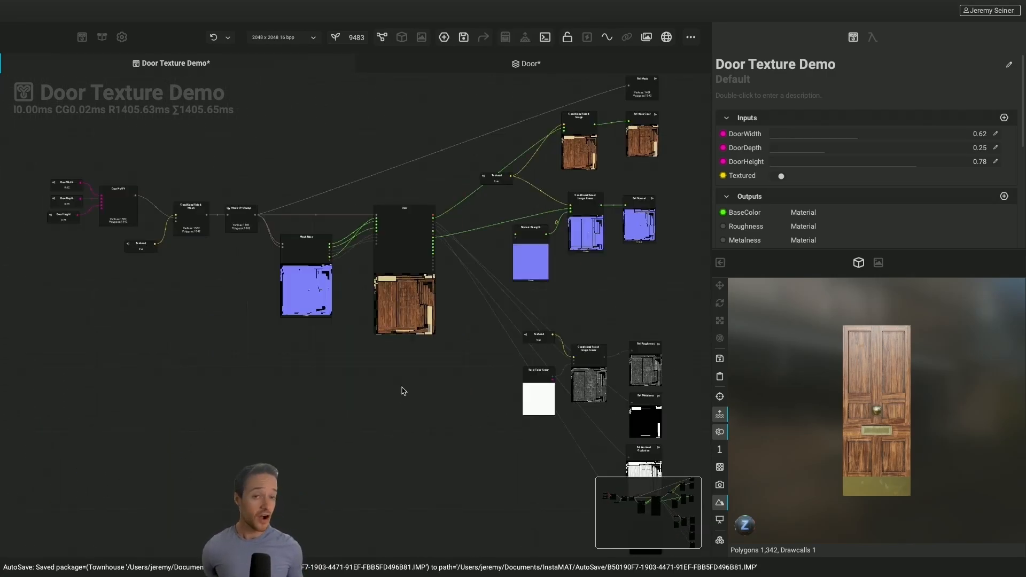
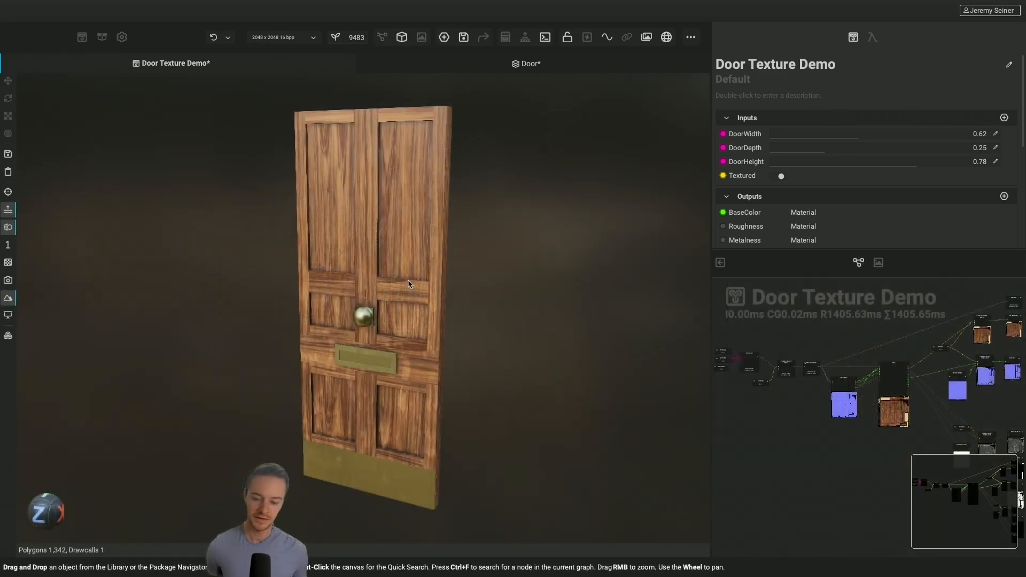
Swap the 3D viewport back into the main view and inspect the textured door up close and as a whole
{"action": "scroll", "coordinate": [408, 284], "scroll_direction": "up", "scroll_amount": 4}
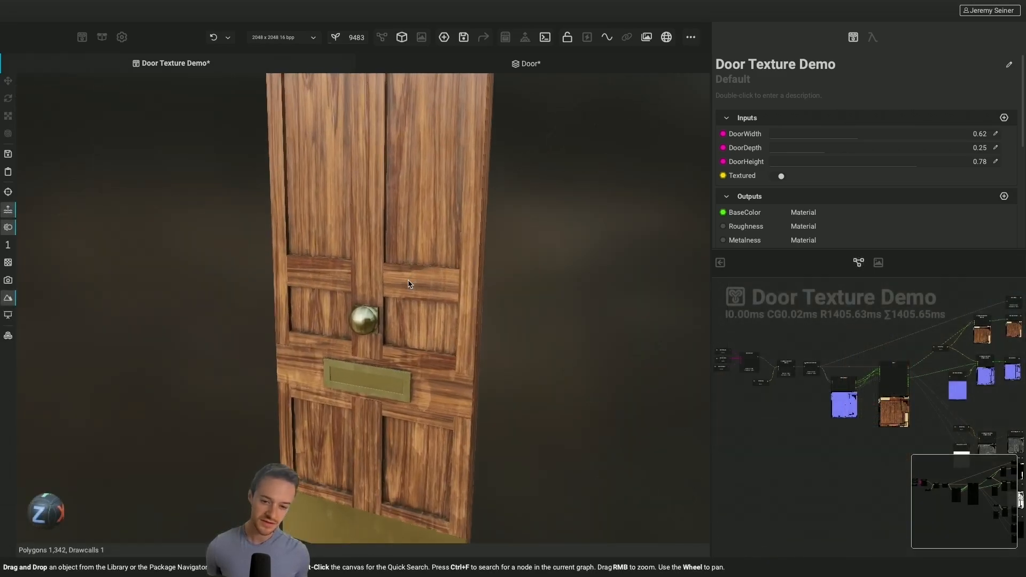
{"action": "scroll", "coordinate": [409, 284], "scroll_direction": "up", "scroll_amount": 2}
{"action": "mouse_move", "coordinate": [415, 307]}
{"action": "left_mouse_down", "text": "alt"}
{"action": "mouse_move", "coordinate": [412, 336]}
{"action": "mouse_move", "coordinate": [425, 339]}
{"action": "mouse_move", "coordinate": [428, 314]}
{"action": "left_mouse_up", "text": "alt"}
{"action": "scroll", "coordinate": [428, 315], "scroll_direction": "down", "scroll_amount": 5}
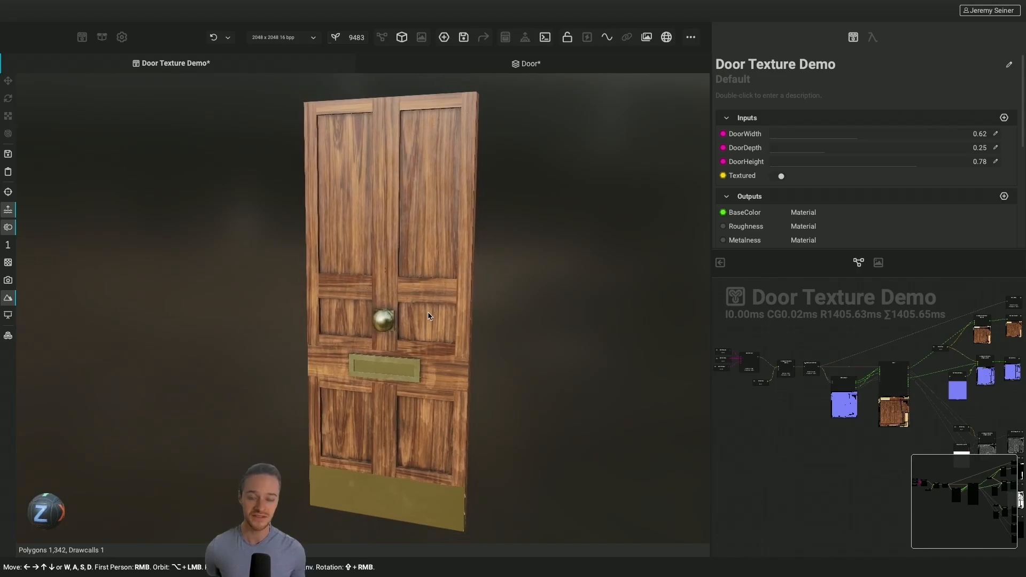
{"action": "scroll", "coordinate": [428, 316], "scroll_direction": "down", "scroll_amount": 2}
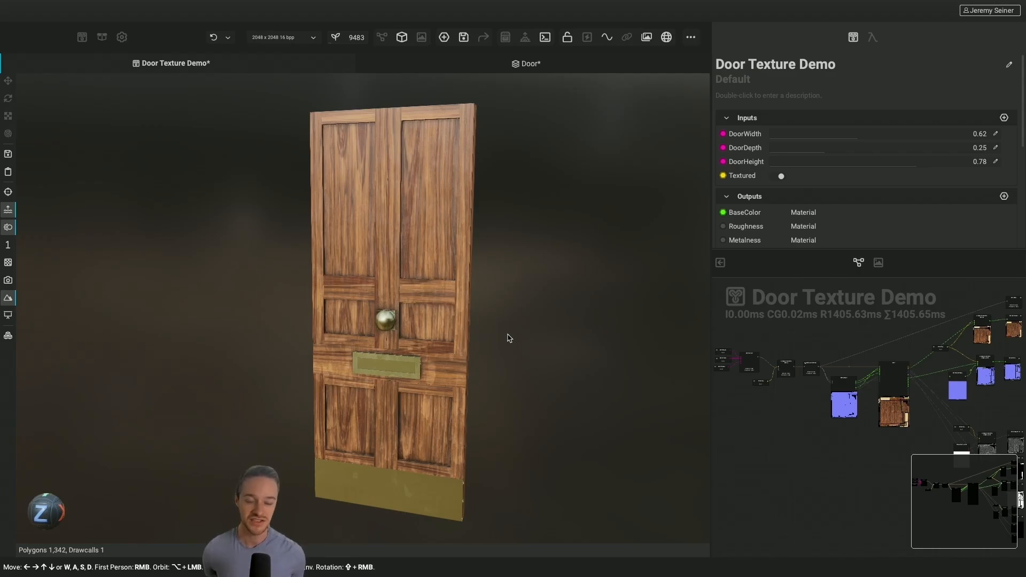
Bring the Mesh Bake node into close view and try a DoorWidth of 0.59 on the textured door
{"action": "scroll", "coordinate": [848, 396], "scroll_direction": "up", "scroll_amount": 10}
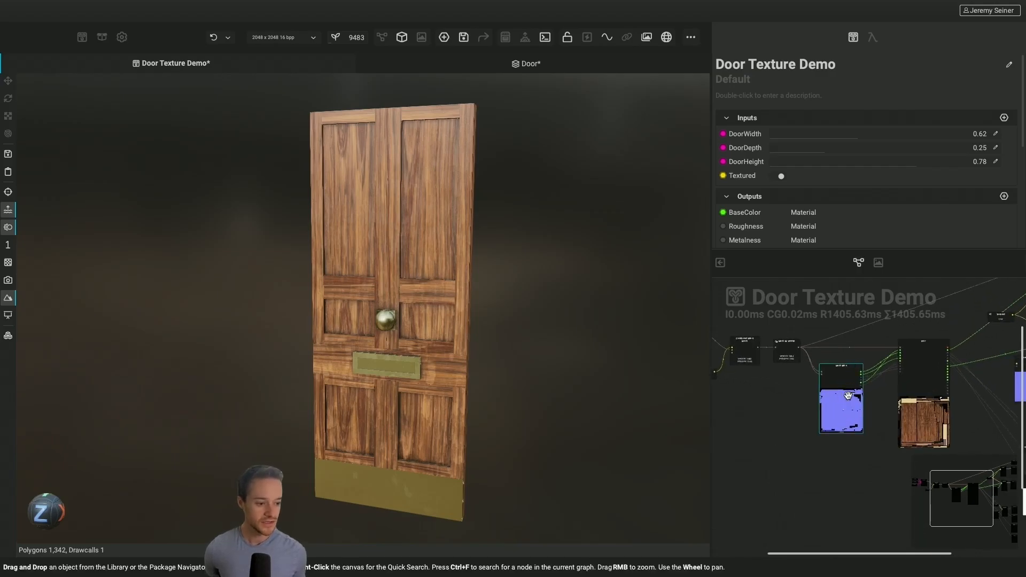
{"action": "scroll", "coordinate": [848, 396], "scroll_direction": "up", "scroll_amount": 1}
{"action": "scroll", "coordinate": [848, 395], "scroll_direction": "up", "scroll_amount": 1}
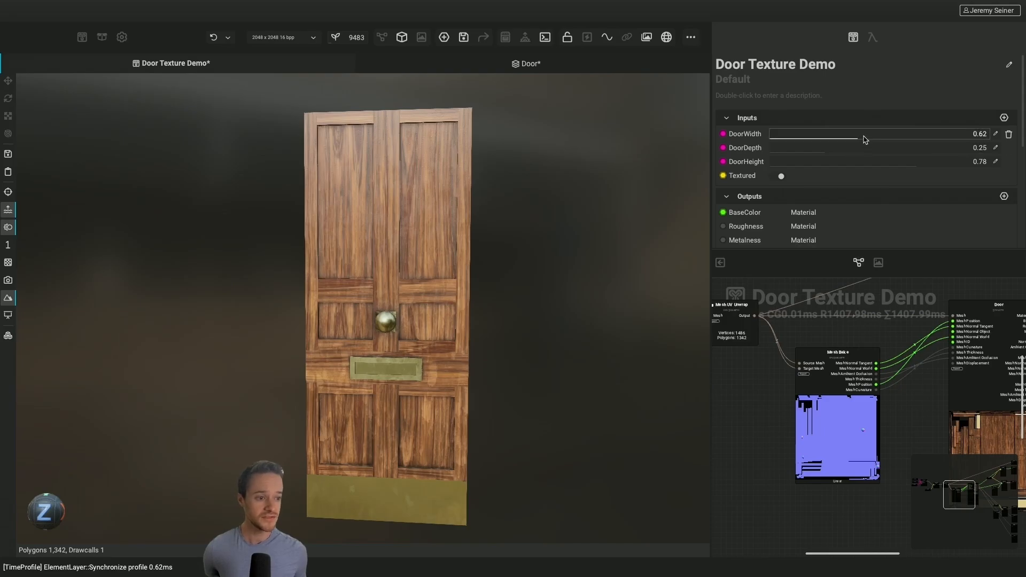
{"action": "left_click_drag", "start_coordinate": [859, 142], "coordinate": [838, 141]}
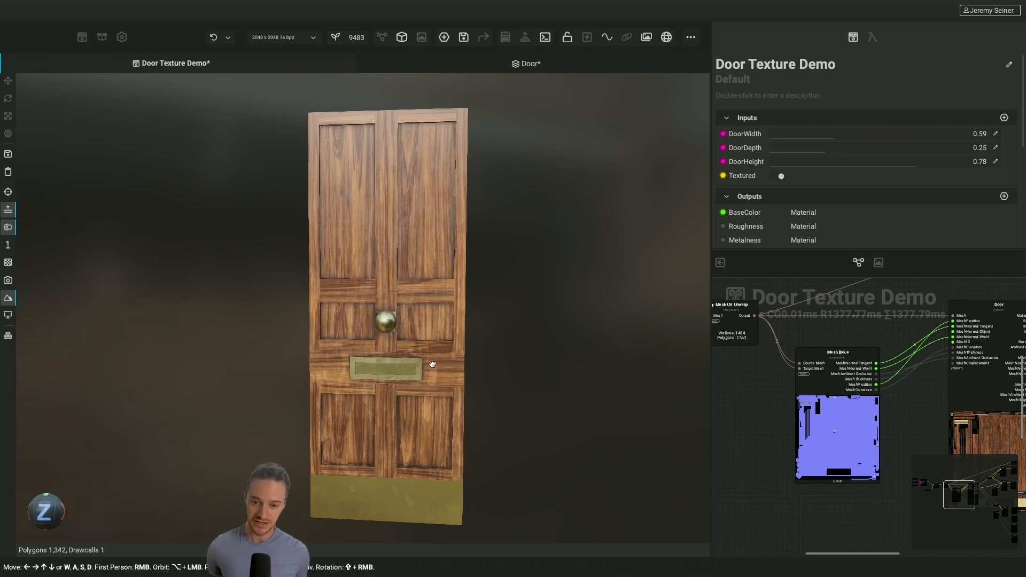
{"action": "mouse_move", "coordinate": [431, 364]}
{"action": "left_mouse_down", "text": "alt"}
{"action": "mouse_move", "coordinate": [412, 366]}
{"action": "mouse_move", "coordinate": [438, 371]}
{"action": "mouse_move", "coordinate": [419, 364]}
{"action": "left_mouse_up", "text": "alt"}
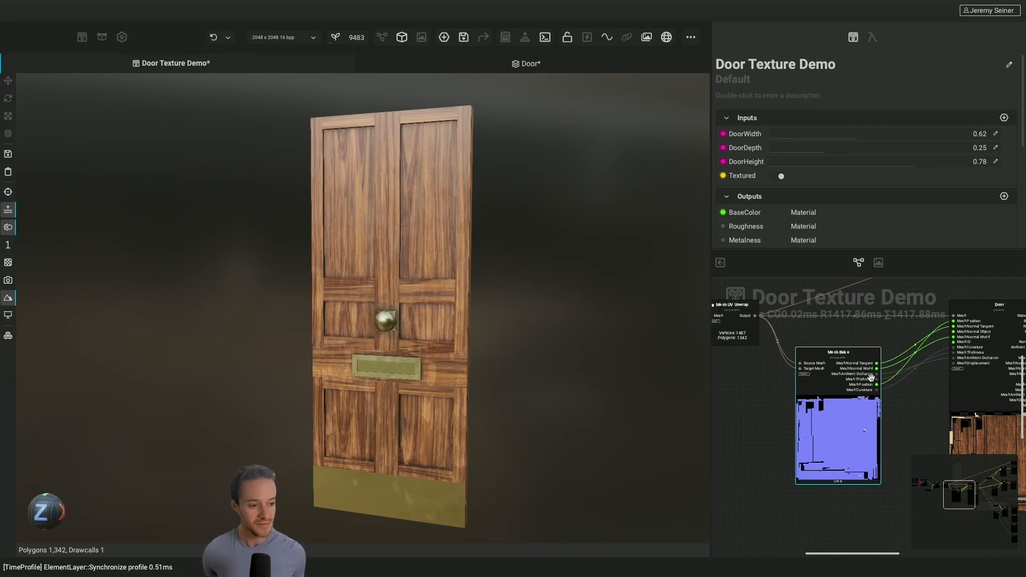
Examine the Mesh UV Unwrap node and its connections to the Mesh Bake node
{"action": "scroll", "coordinate": [811, 436], "scroll_direction": "up", "scroll_amount": 3}
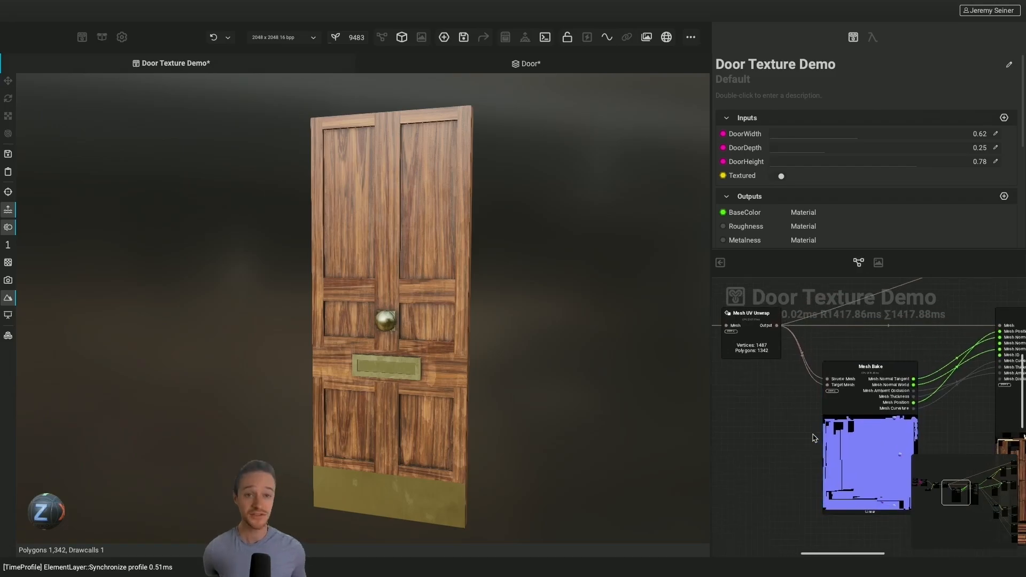
{"action": "scroll", "coordinate": [759, 406], "scroll_direction": "up", "scroll_amount": 3}
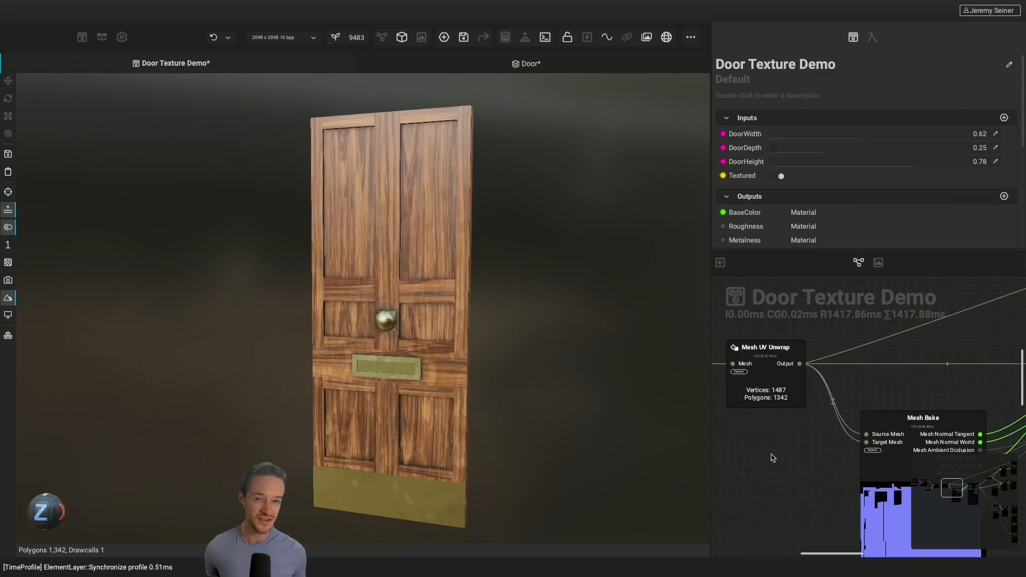
{"action": "scroll", "coordinate": [772, 458], "scroll_direction": "down", "scroll_amount": 5}
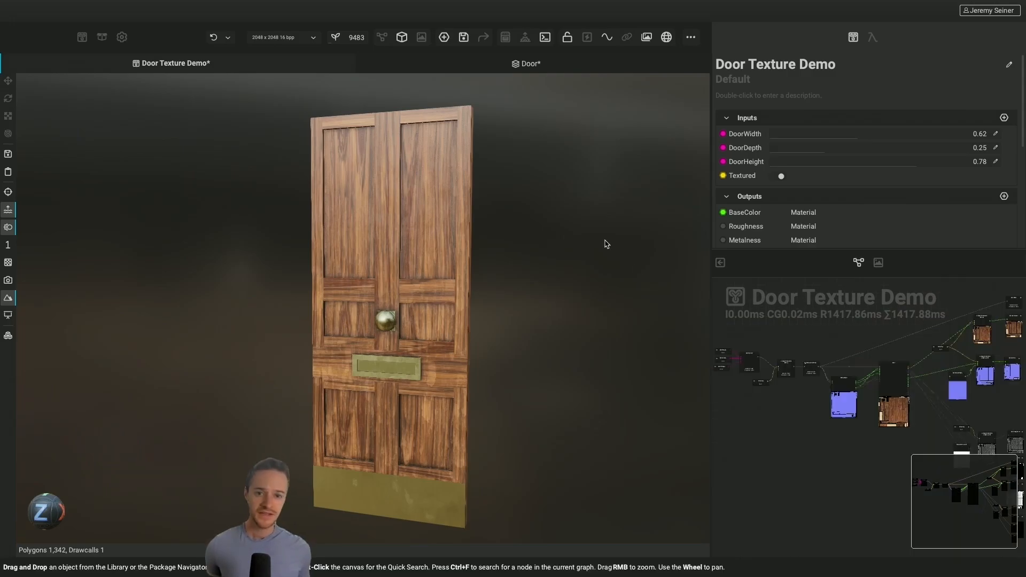
{"action": "left_click", "coordinate": [482, 37]}
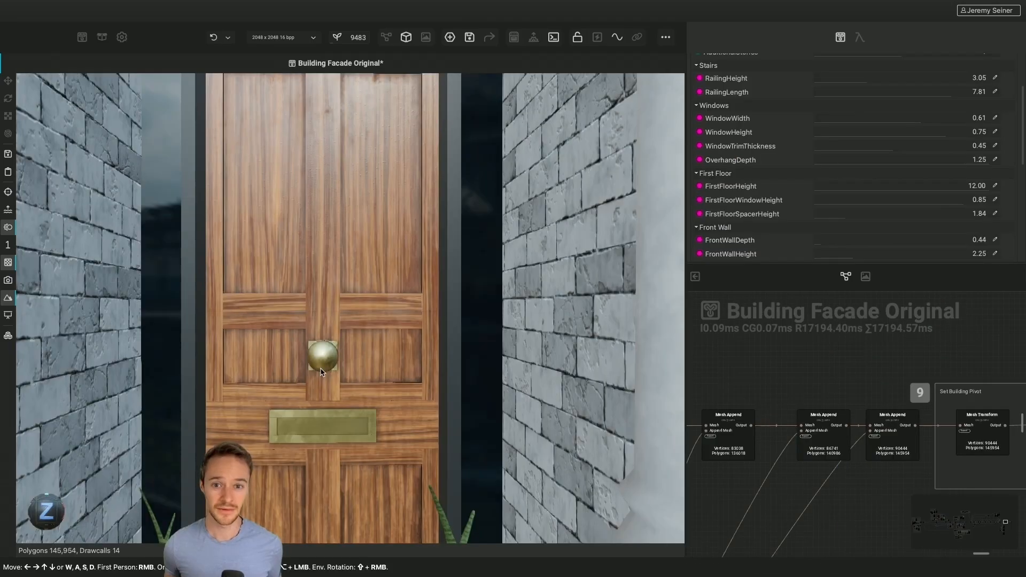
Inspect the Building Facade Original model from the front door out to the full building and its surroundings
{"action": "scroll", "coordinate": [321, 372], "scroll_direction": "down", "scroll_amount": 10}
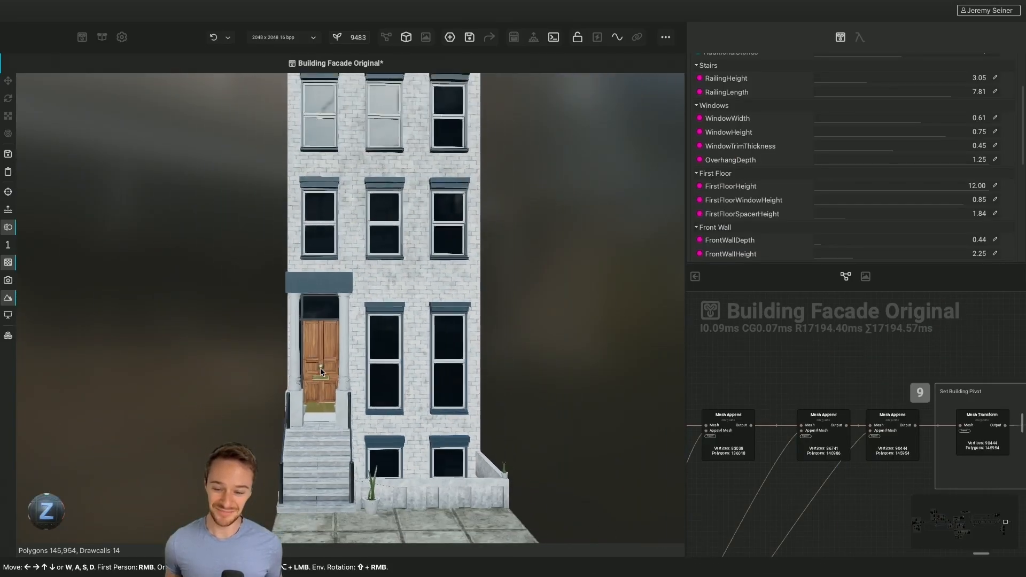
{"action": "scroll", "coordinate": [322, 372], "scroll_direction": "down", "scroll_amount": 5}
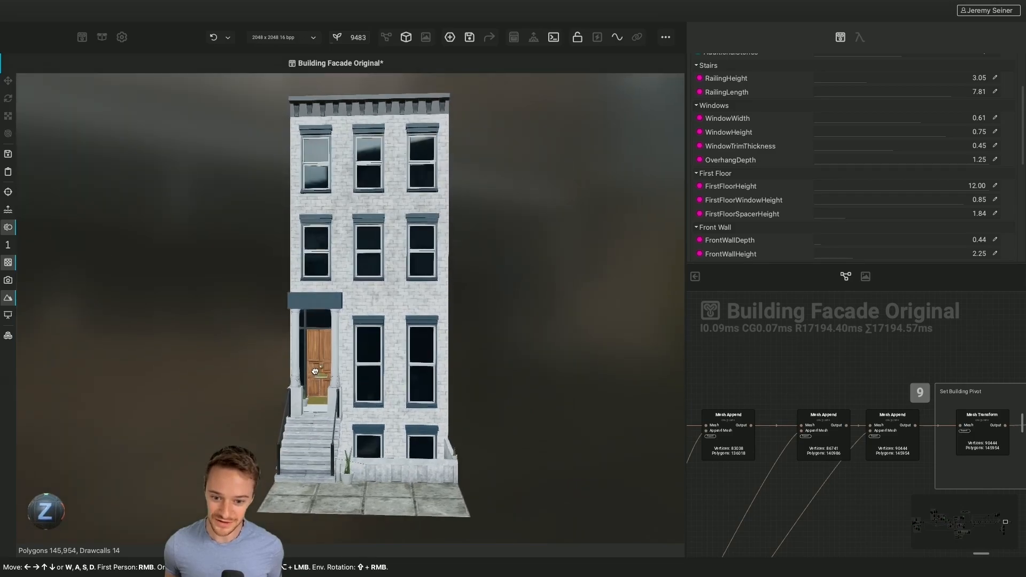
{"action": "mouse_move", "coordinate": [314, 371]}
{"action": "left_mouse_down"}
{"action": "mouse_move", "coordinate": [329, 369]}
{"action": "mouse_move", "coordinate": [317, 370]}
{"action": "left_mouse_up"}
{"action": "scroll", "coordinate": [318, 370], "scroll_direction": "up", "scroll_amount": 5}
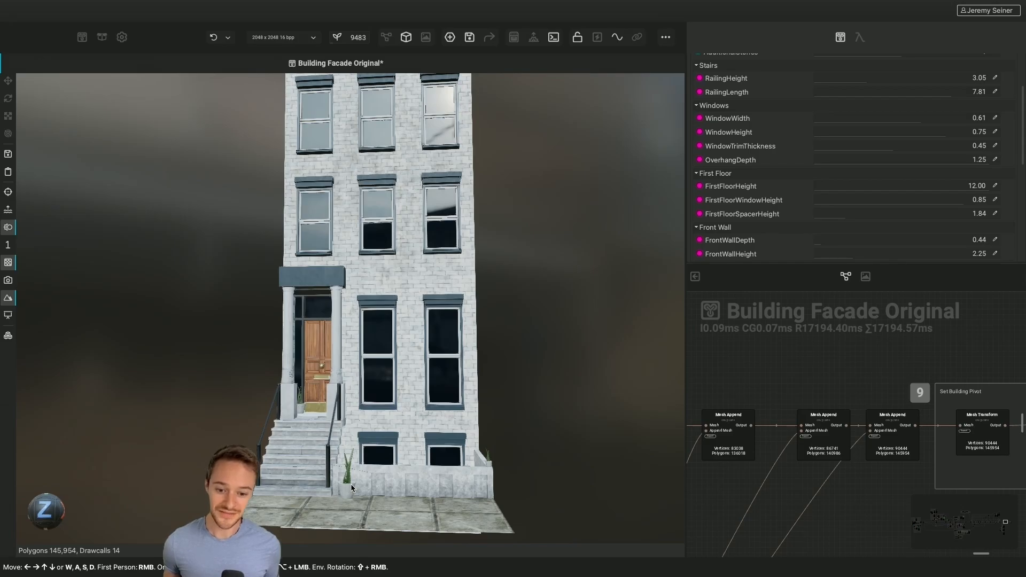
{"action": "scroll", "coordinate": [351, 487], "scroll_direction": "up", "scroll_amount": 3}
{"action": "scroll", "coordinate": [351, 487], "scroll_direction": "down", "scroll_amount": 5}
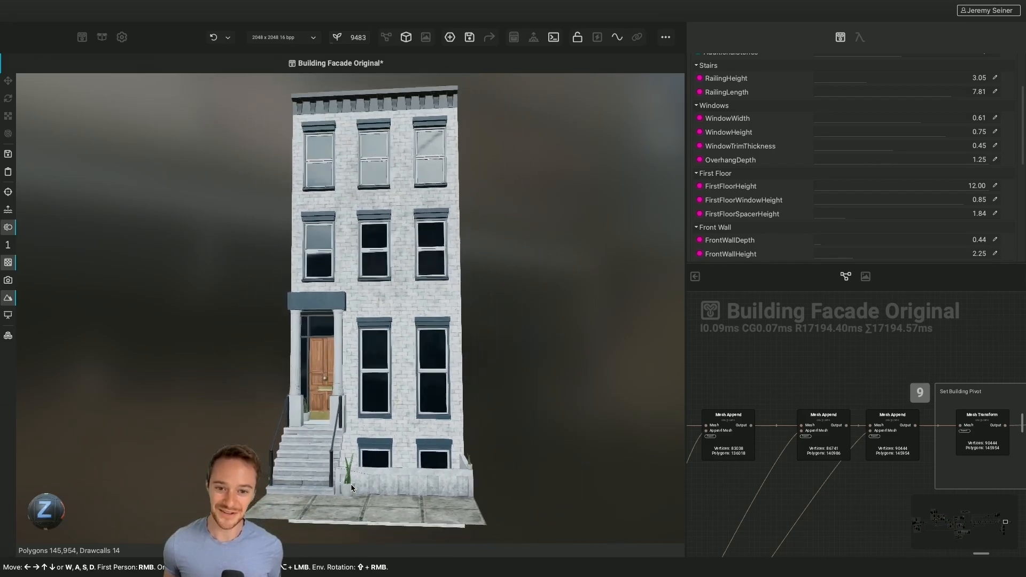
{"action": "scroll", "coordinate": [351, 484], "scroll_direction": "down", "scroll_amount": 1}
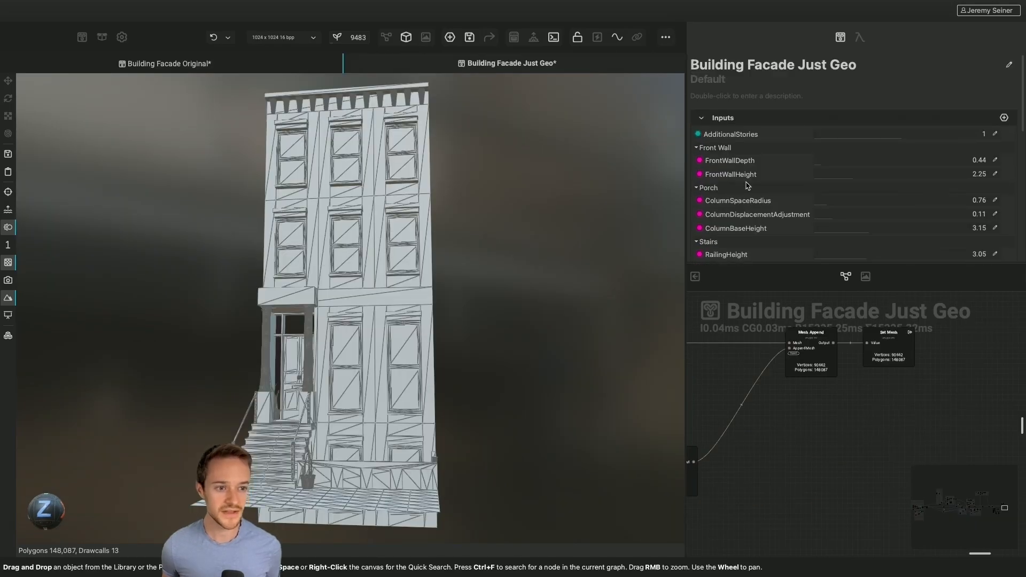
{"action": "scroll", "coordinate": [747, 186], "scroll_direction": "down", "scroll_amount": 2}
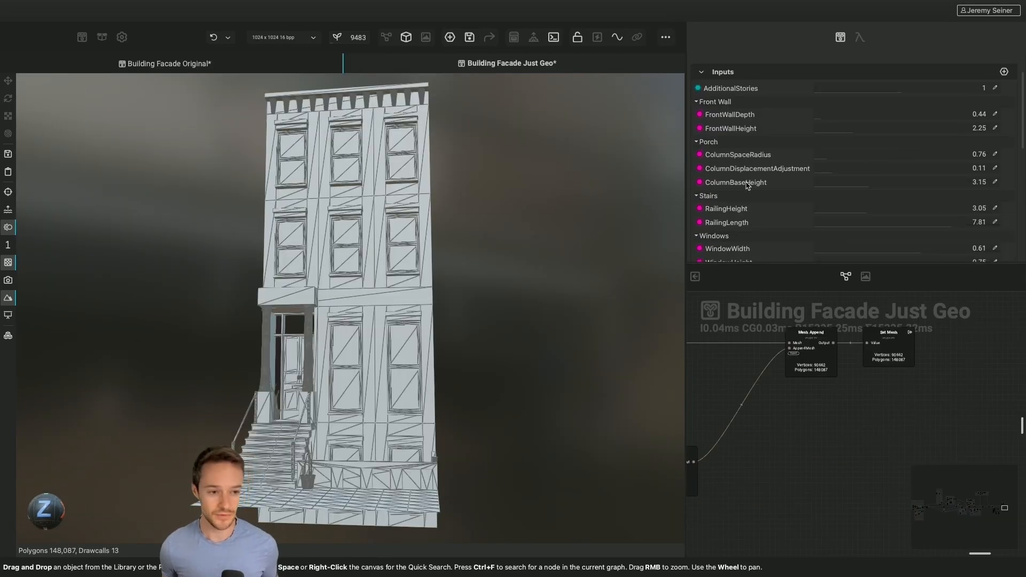
Vary ColumnDisplacementAdjustment, ColumnBaseHeight (down to 1.86) and AdditionalStories on the Building Facade Just Geo model
{"action": "scroll", "coordinate": [769, 210], "scroll_direction": "down", "scroll_amount": 1}
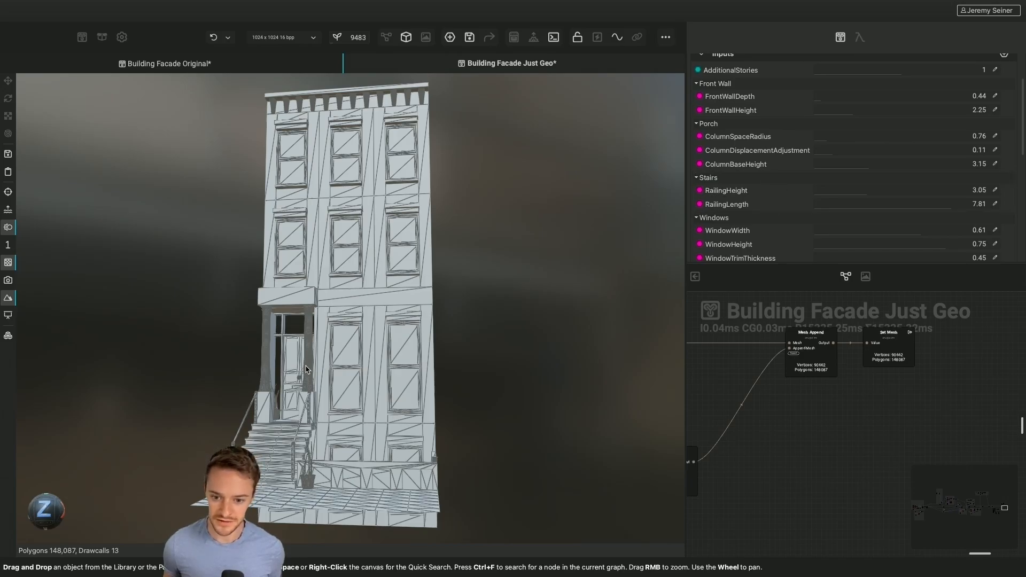
{"action": "scroll", "coordinate": [306, 369], "scroll_direction": "up", "scroll_amount": 5}
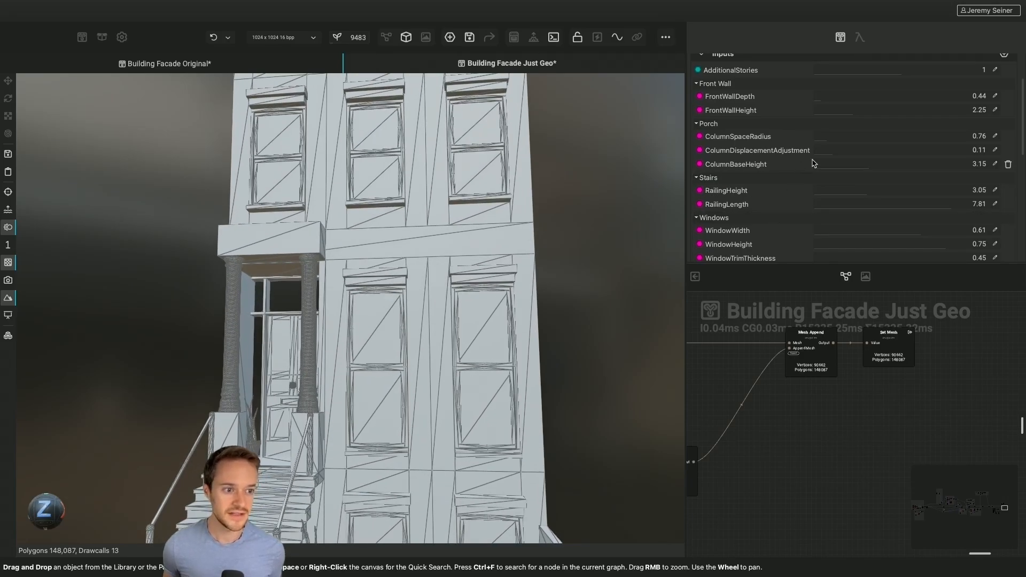
{"action": "mouse_move", "coordinate": [819, 156]}
{"action": "left_mouse_down"}
{"action": "mouse_move", "coordinate": [843, 155]}
{"action": "mouse_move", "coordinate": [820, 156]}
{"action": "mouse_move", "coordinate": [833, 154]}
{"action": "left_mouse_up"}
{"action": "left_click_drag", "start_coordinate": [869, 164], "coordinate": [846, 170]}
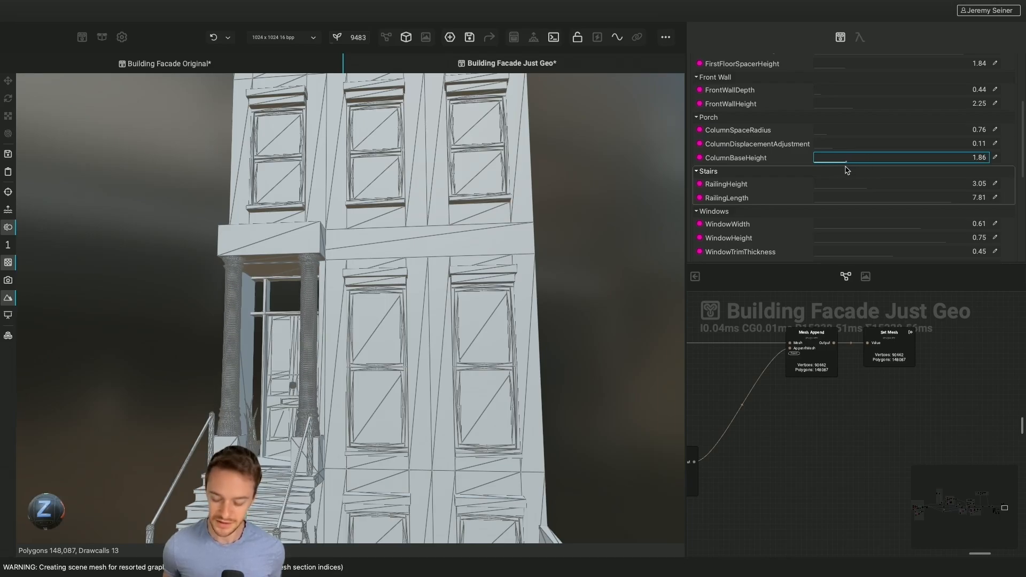
{"action": "scroll", "coordinate": [428, 280], "scroll_direction": "down", "scroll_amount": 5}
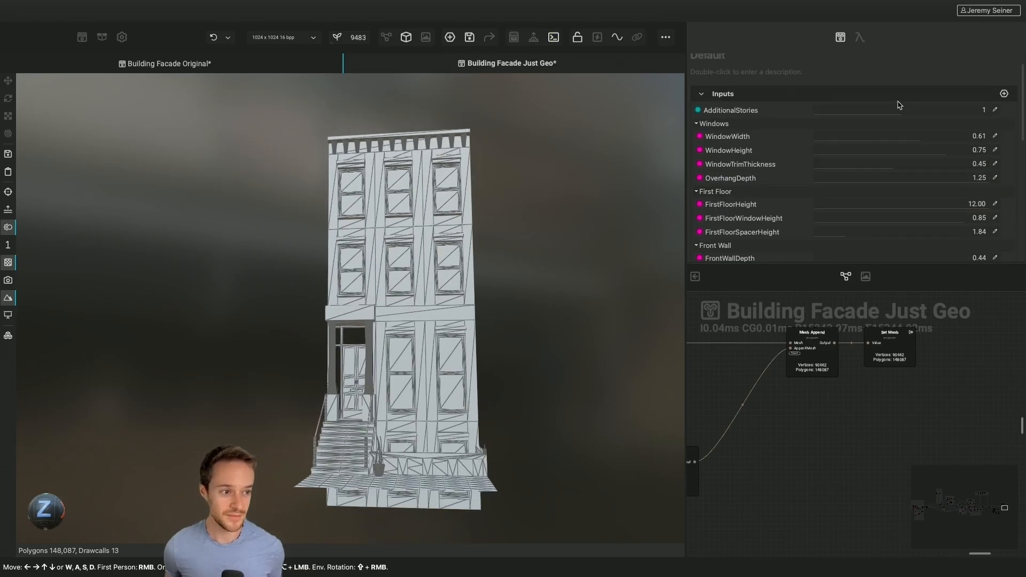
{"action": "left_click_drag", "start_coordinate": [897, 113], "coordinate": [932, 146]}
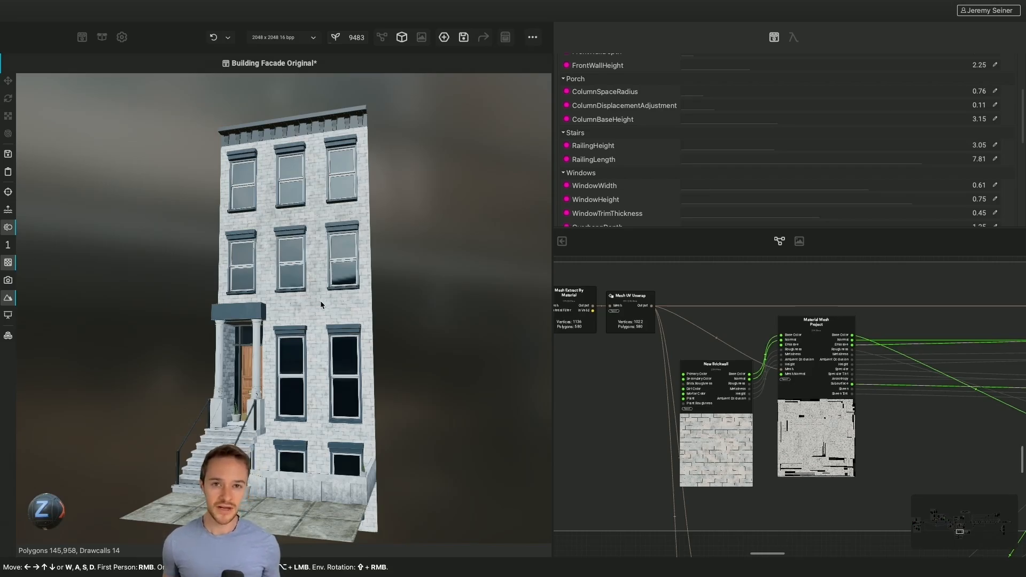
Try a uniform Transform Scale of 0.48 on the Material Mesh Project node that projects the brick wall onto the facade
{"action": "scroll", "coordinate": [320, 300], "scroll_direction": "up", "scroll_amount": 2}
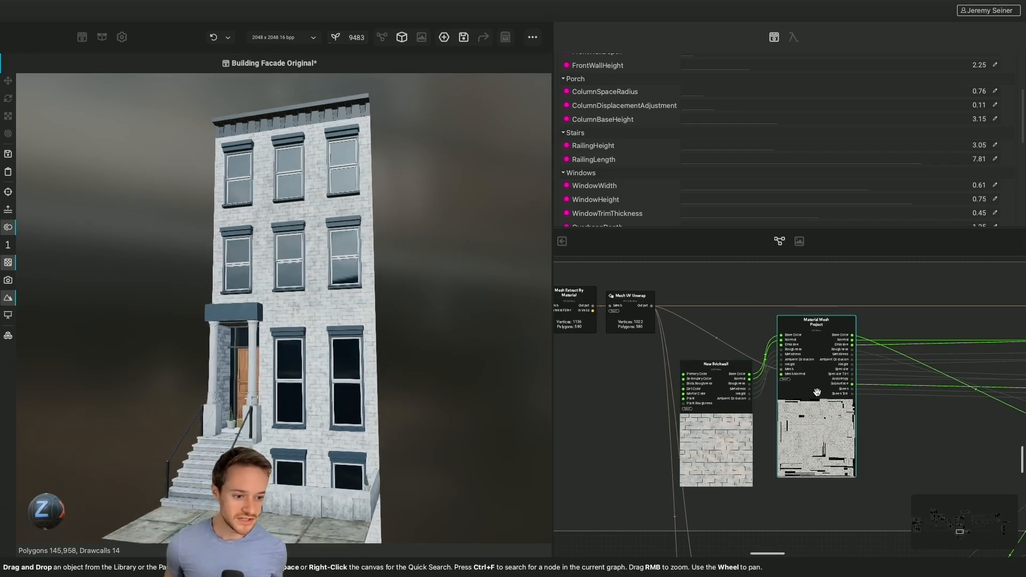
{"action": "scroll", "coordinate": [817, 392], "scroll_direction": "up", "scroll_amount": 1}
{"action": "scroll", "coordinate": [816, 393], "scroll_direction": "up", "scroll_amount": 1}
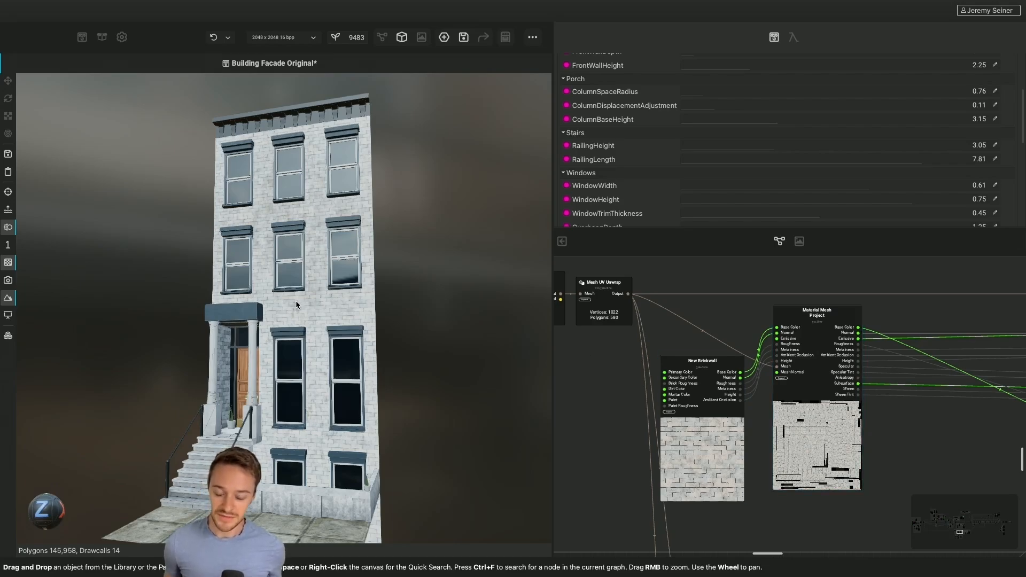
{"action": "left_click", "coordinate": [775, 421]}
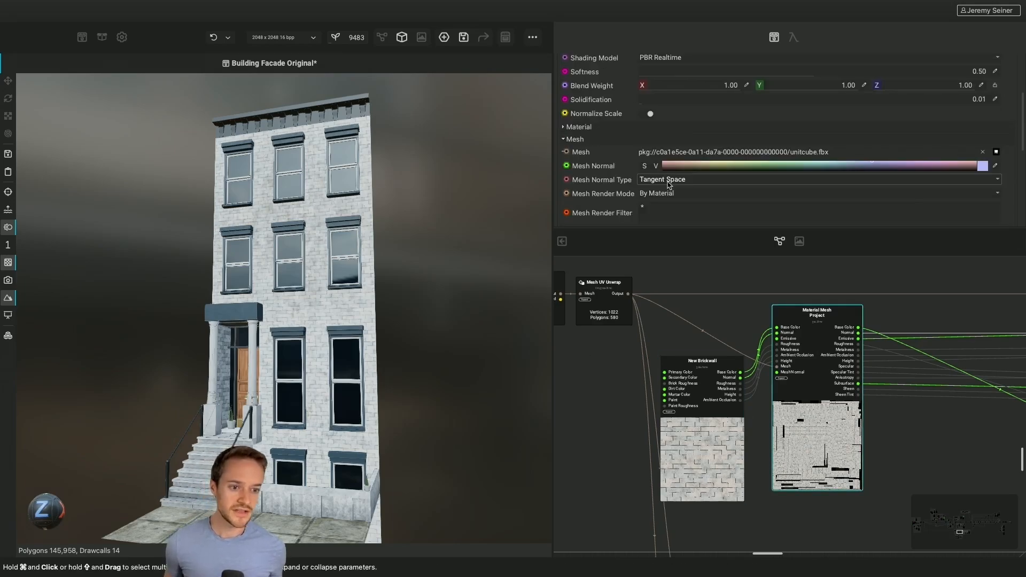
{"action": "scroll", "coordinate": [585, 180], "scroll_direction": "down", "scroll_amount": 3}
{"action": "scroll", "coordinate": [585, 180], "scroll_direction": "down", "scroll_amount": 2}
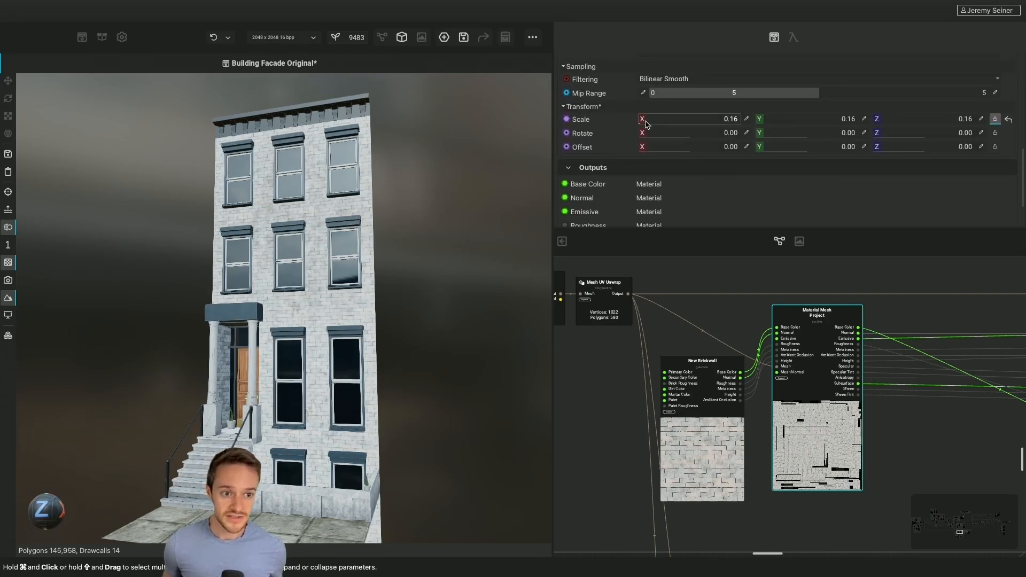
{"action": "left_click_drag", "start_coordinate": [645, 124], "coordinate": [643, 124]}
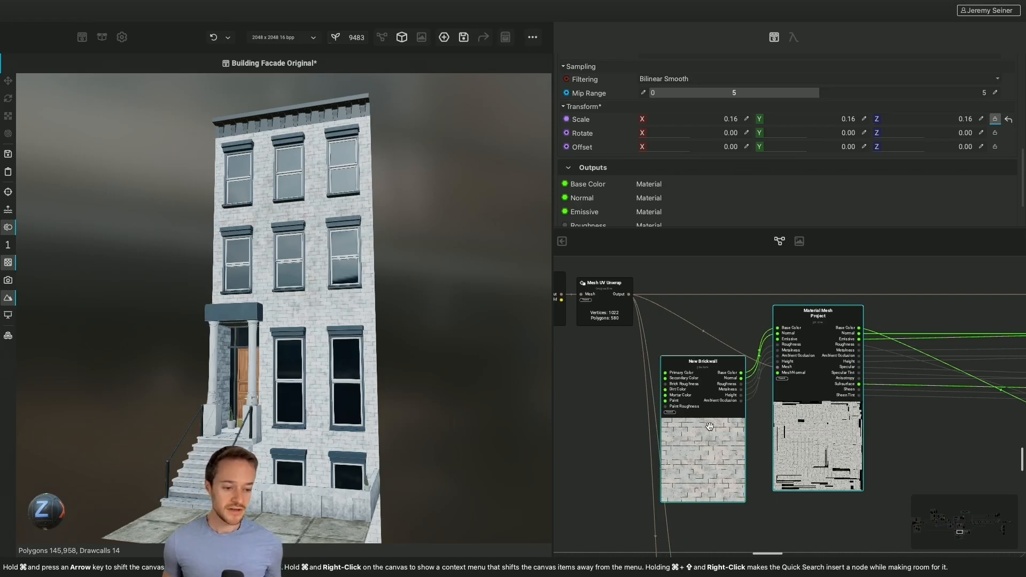
Try darkening the New Brickwall node's Primary Color to a V value of 0.5272
{"action": "scroll", "coordinate": [709, 426], "scroll_direction": "up", "scroll_amount": 2}
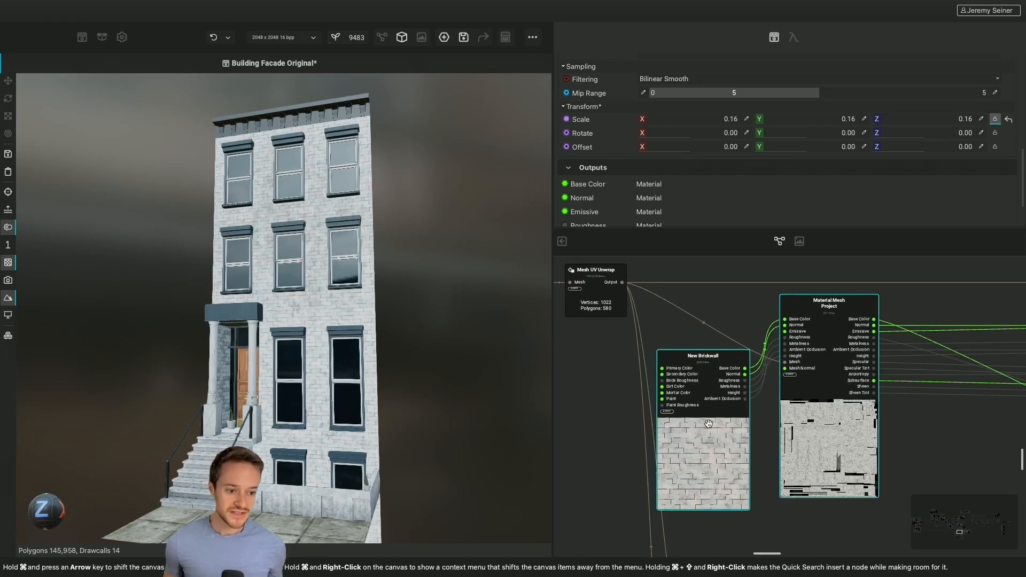
{"action": "left_click", "coordinate": [696, 449]}
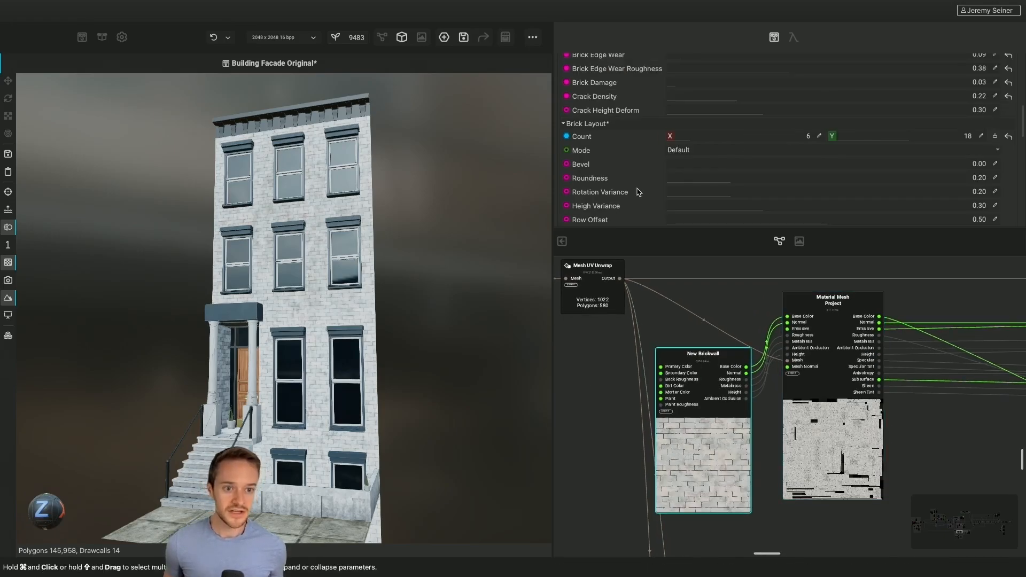
{"action": "scroll", "coordinate": [638, 192], "scroll_direction": "up", "scroll_amount": 10}
{"action": "scroll", "coordinate": [622, 161], "scroll_direction": "down", "scroll_amount": 2}
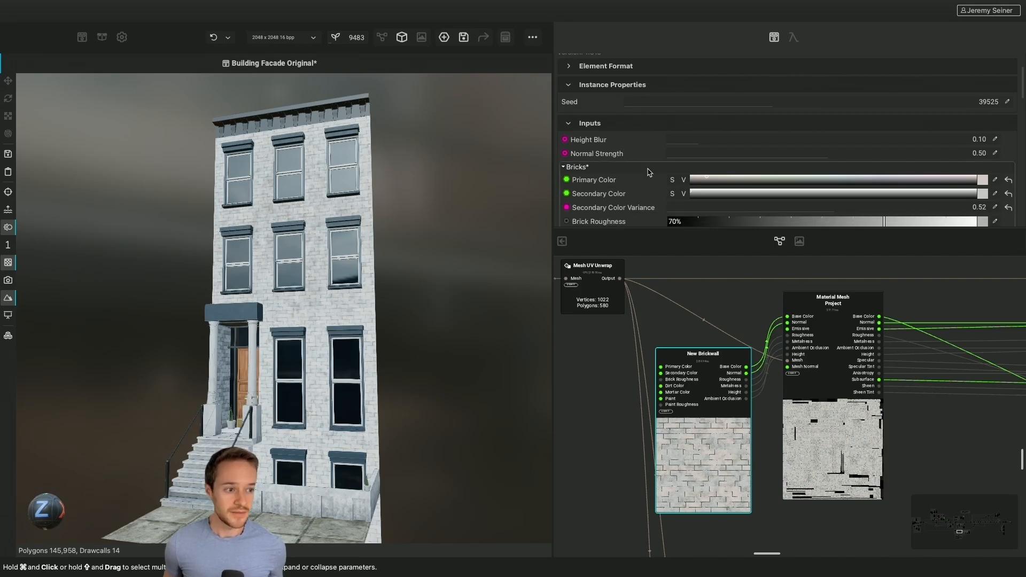
{"action": "left_click", "coordinate": [982, 179]}
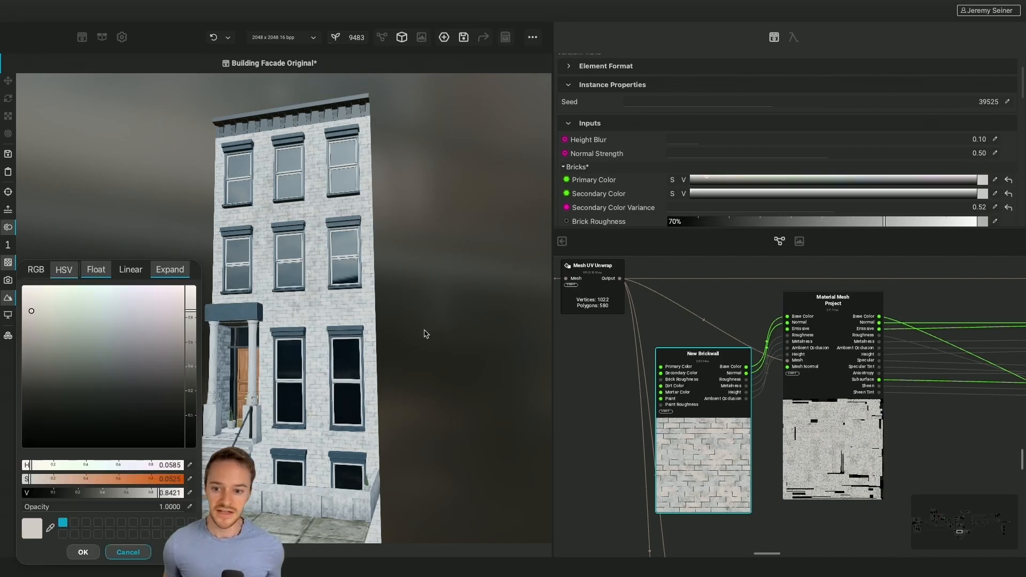
{"action": "left_click_drag", "start_coordinate": [190, 312], "coordinate": [192, 351]}
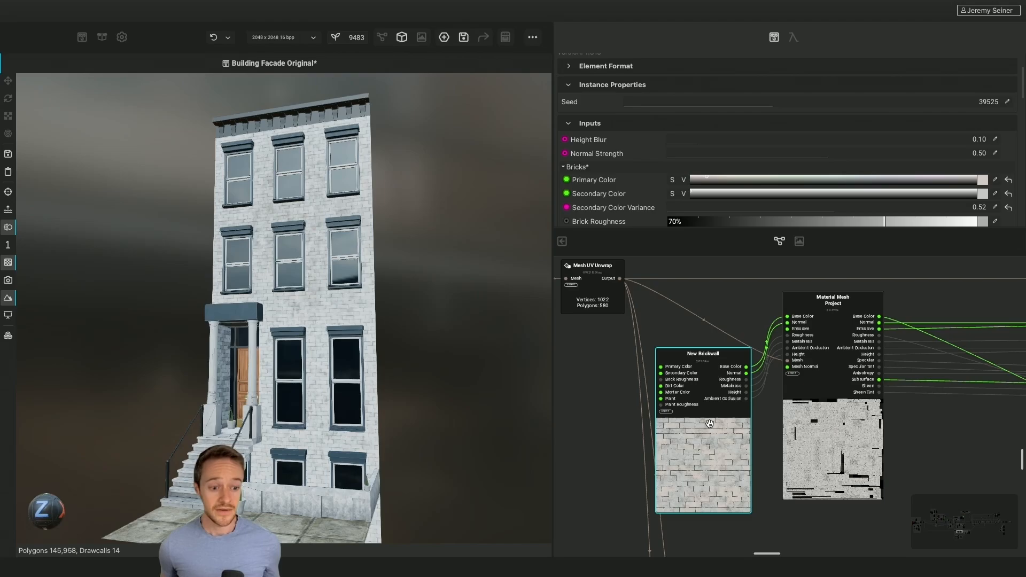
Examine the Mesh Decal nodes and the Blend and Gradient Map Dynamic nodes below the brick wall projection
{"action": "scroll", "coordinate": [709, 423], "scroll_direction": "down", "scroll_amount": 10}
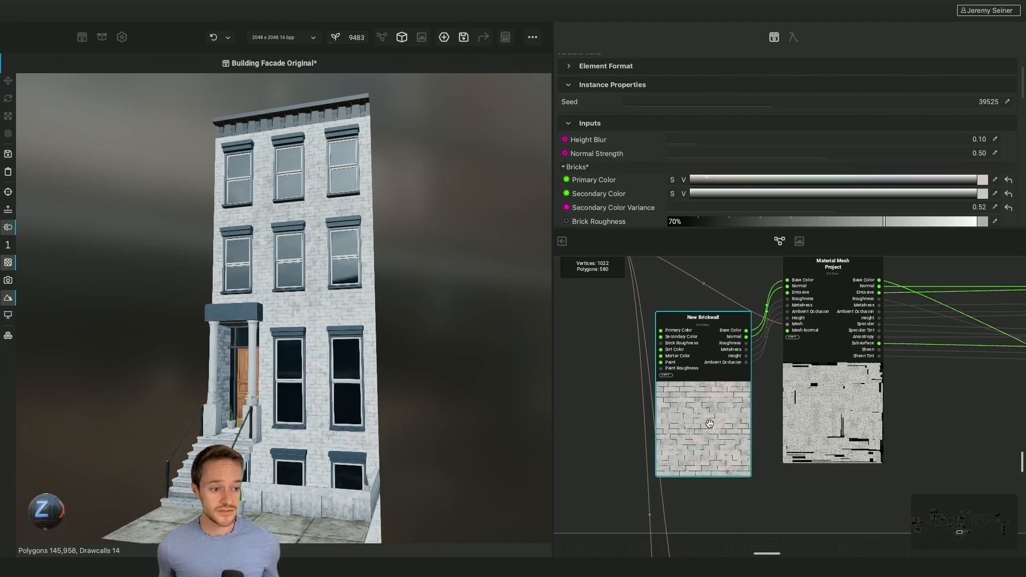
{"action": "scroll", "coordinate": [709, 424], "scroll_direction": "down", "scroll_amount": 3}
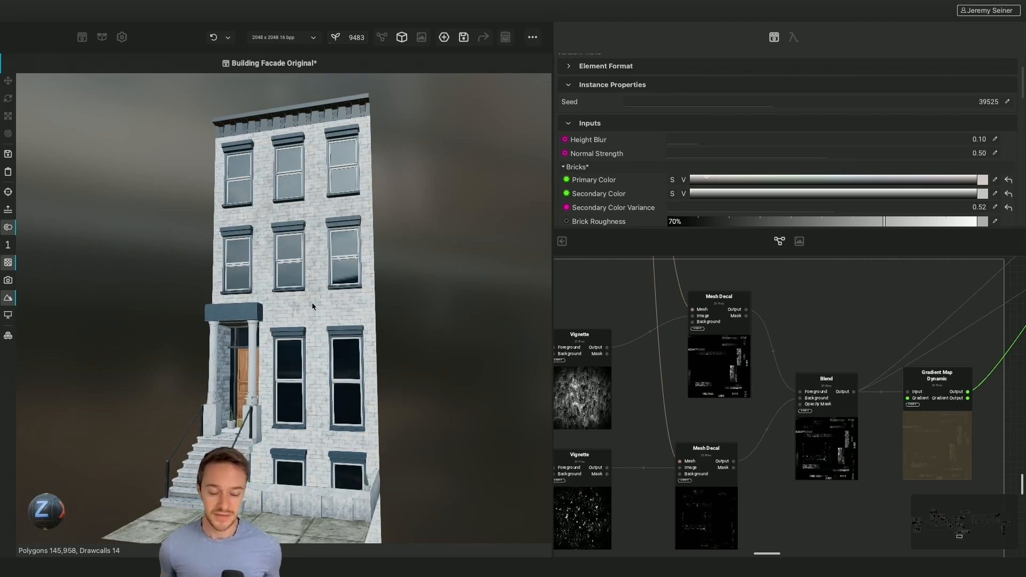
{"action": "scroll", "coordinate": [729, 442], "scroll_direction": "down", "scroll_amount": 1}
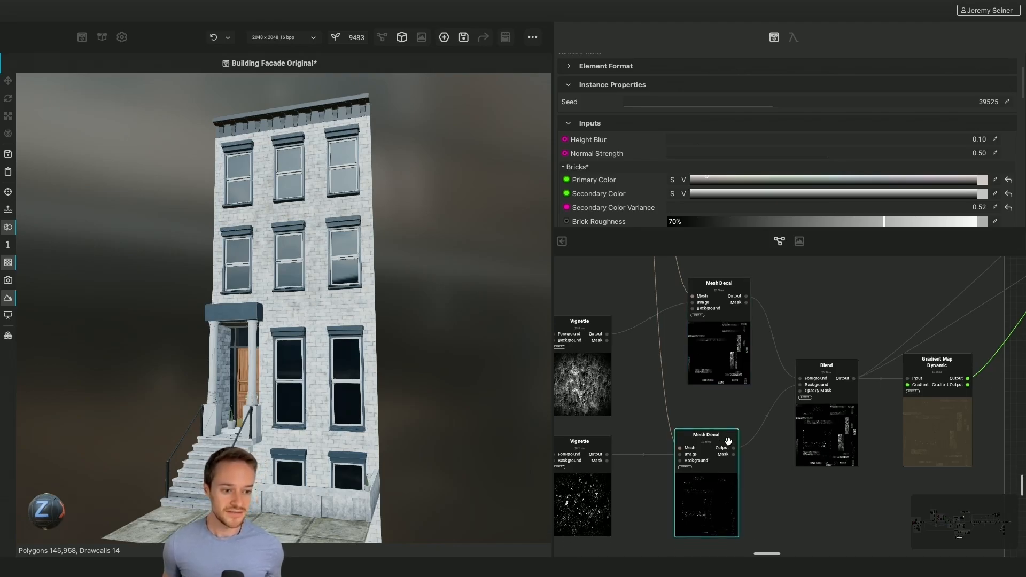
Try moving the upper Mesh Decal node's projection box down and back up the facade, and switch between its scale and rotation gizmos
{"action": "left_click", "coordinate": [724, 347]}
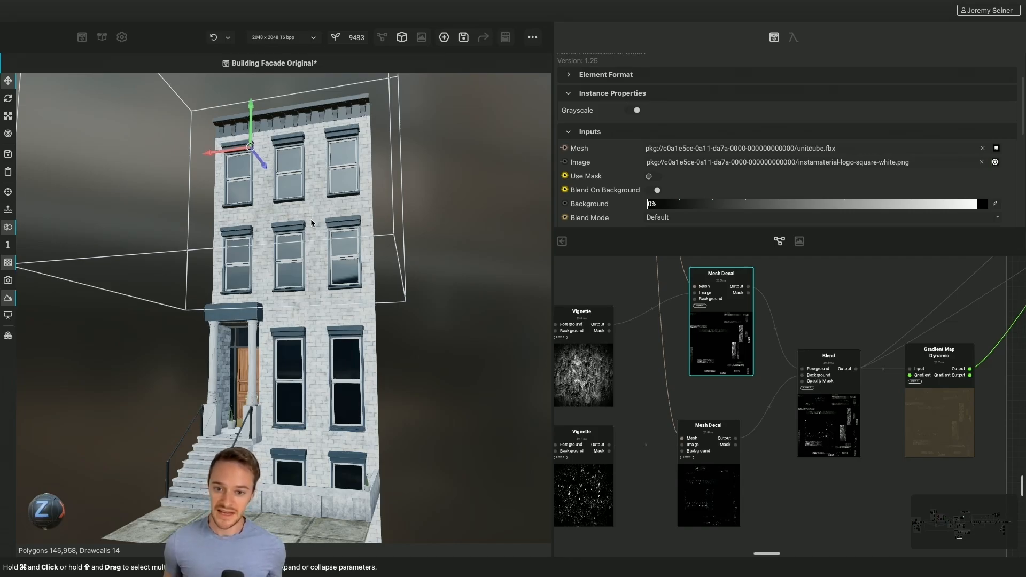
{"action": "left_click_drag", "start_coordinate": [251, 112], "coordinate": [255, 158]}
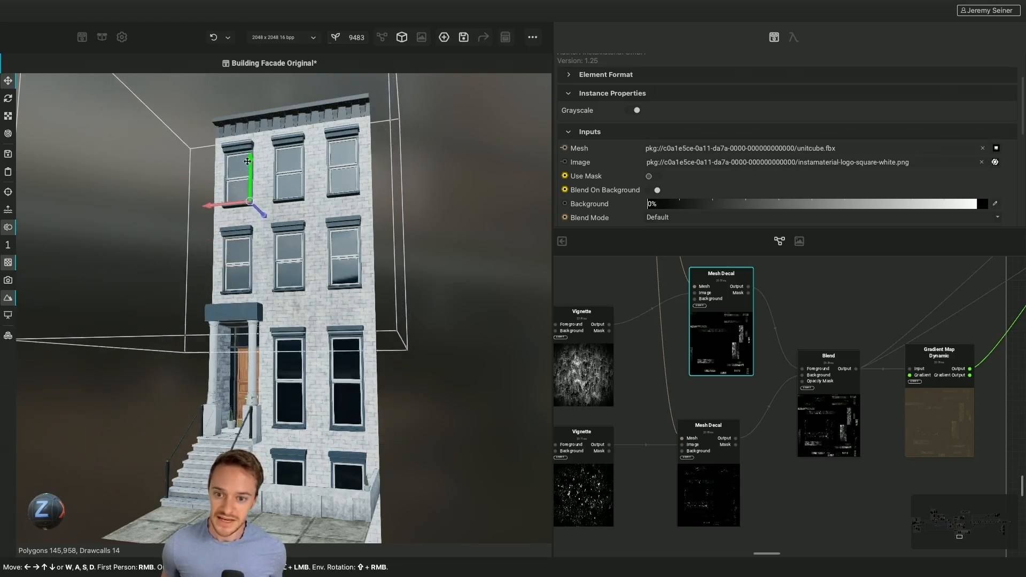
{"action": "left_click_drag", "start_coordinate": [256, 157], "coordinate": [256, 106]}
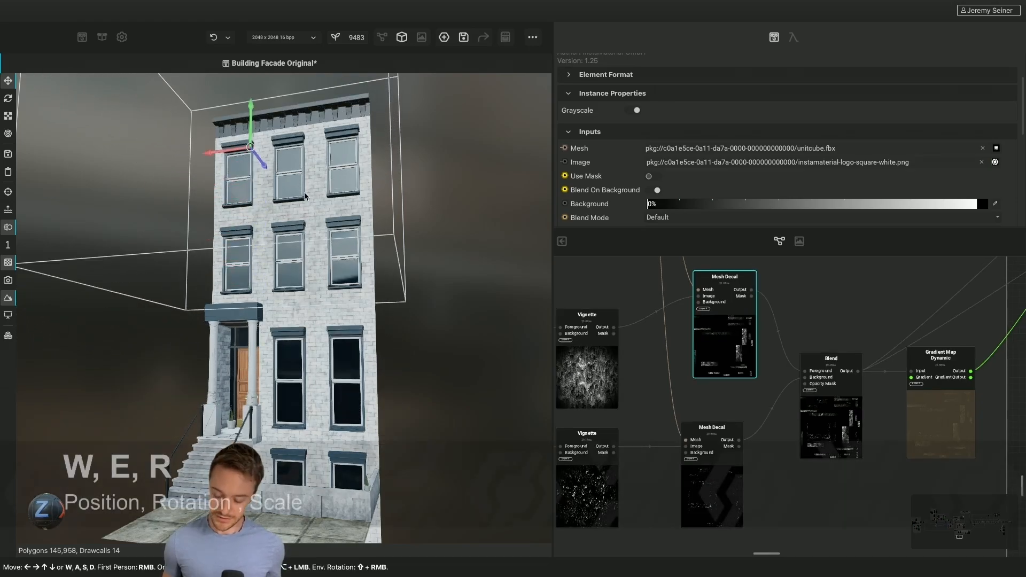
{"action": "key", "text": "e"}
{"action": "key", "text": "r"}
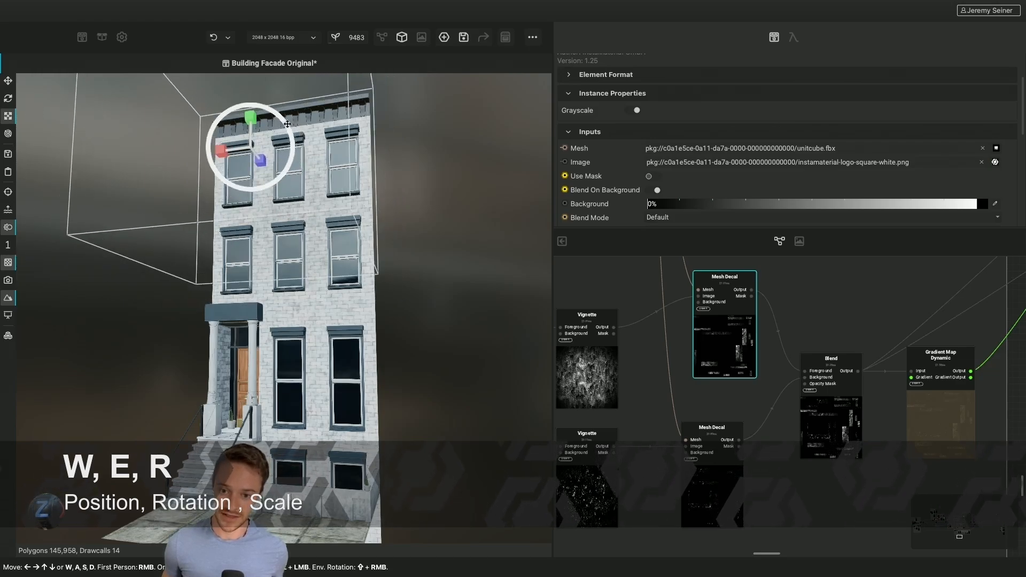
{"action": "key", "text": "e"}
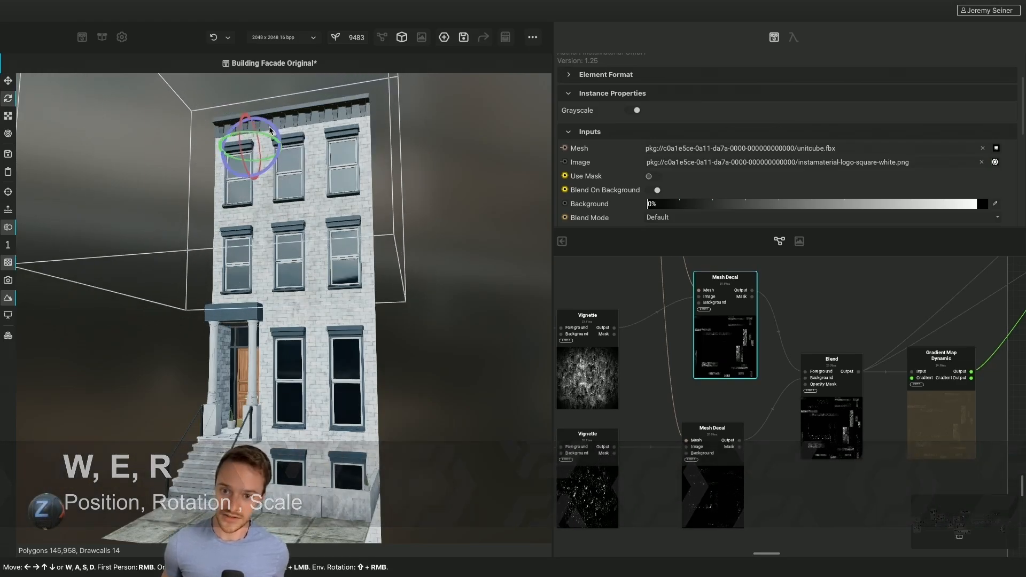
{"action": "left_click_drag", "start_coordinate": [277, 140], "coordinate": [279, 133]}
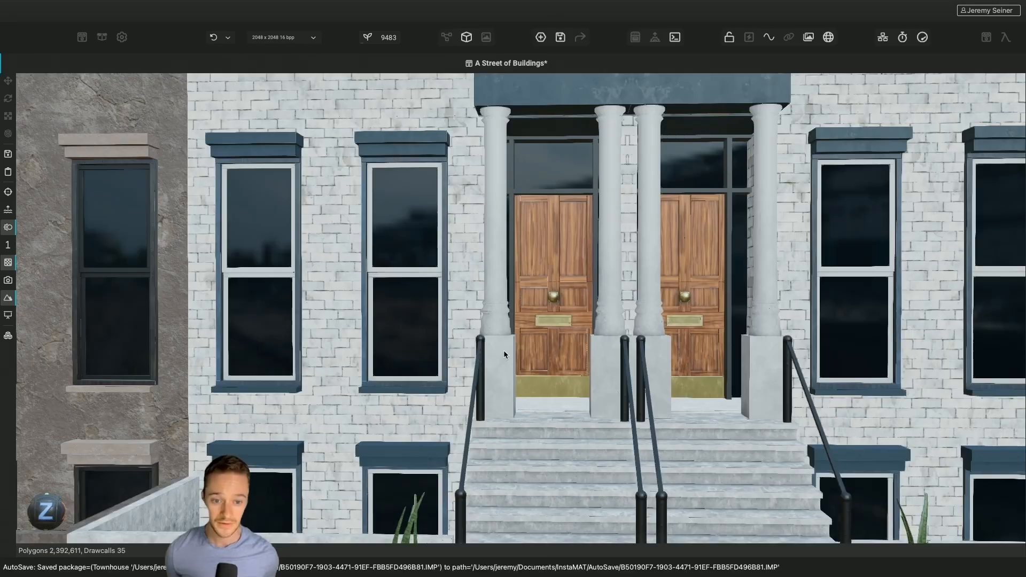
Examine the A Street of Buildings scene from an angle, close to the white townhouse's entrance
{"action": "scroll", "coordinate": [504, 351], "scroll_direction": "down", "scroll_amount": 10}
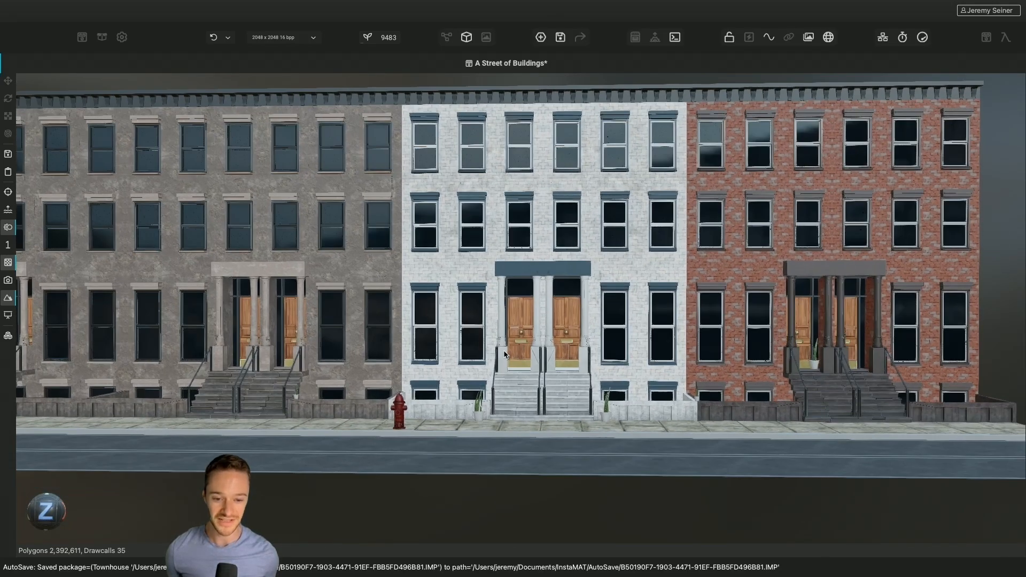
{"action": "middle_click_drag", "start_coordinate": [503, 351], "coordinate": [463, 353]}
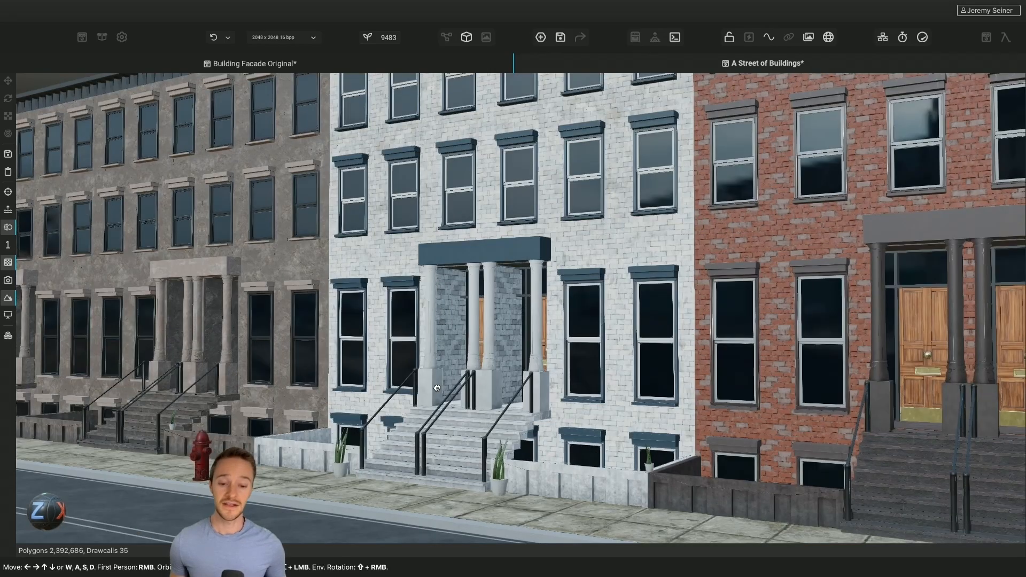
{"action": "scroll", "coordinate": [458, 388], "scroll_direction": "up", "scroll_amount": 5}
{"action": "left_click_drag", "start_coordinate": [458, 388], "coordinate": [434, 389]}
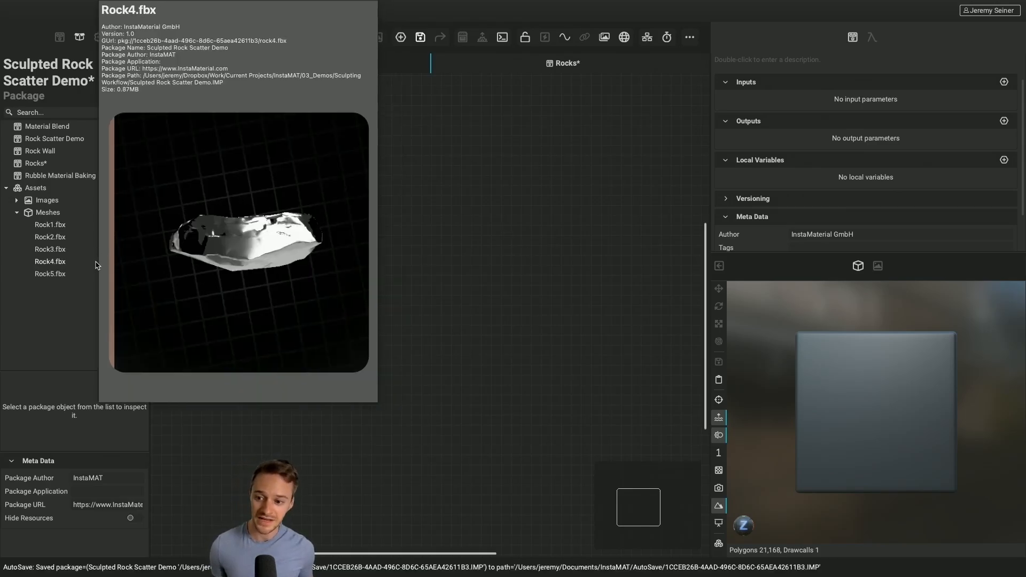
Add the Rock1.fbx mesh to the Rocks graph and show it in the 3D viewport
{"action": "mouse_move", "coordinate": [89, 281]}
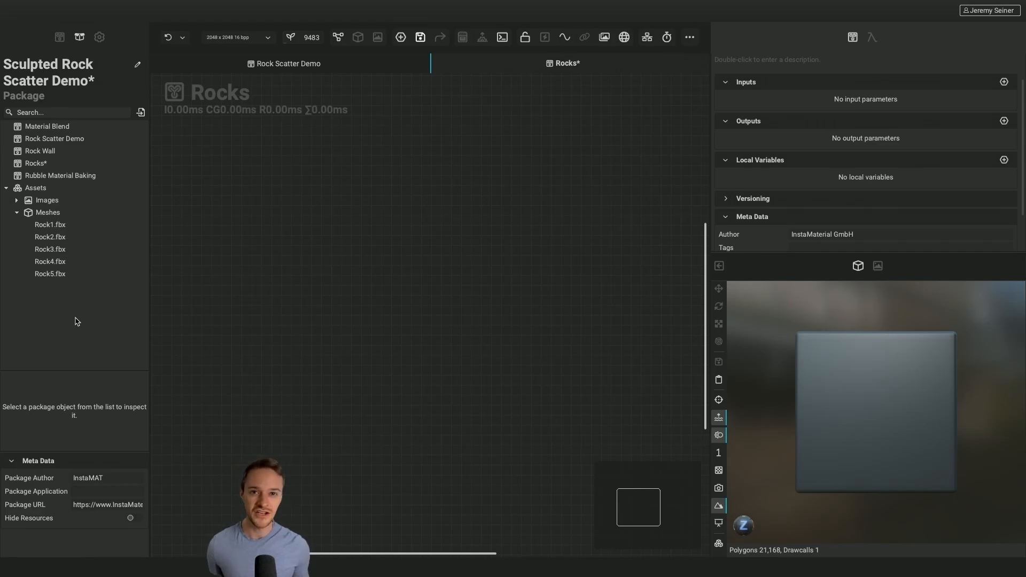
{"action": "left_click", "coordinate": [44, 226]}
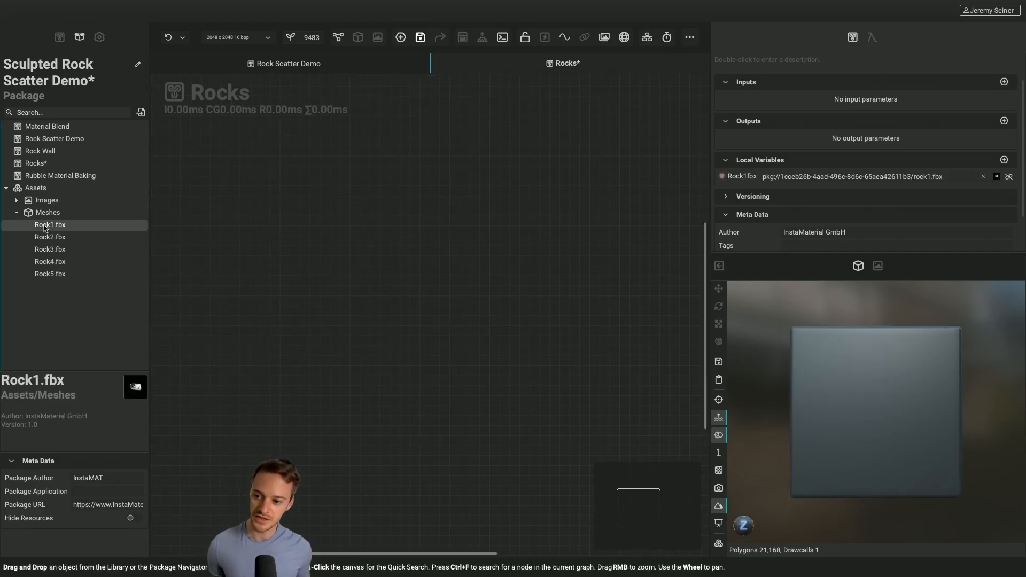
{"action": "left_click_drag", "start_coordinate": [45, 227], "coordinate": [360, 264]}
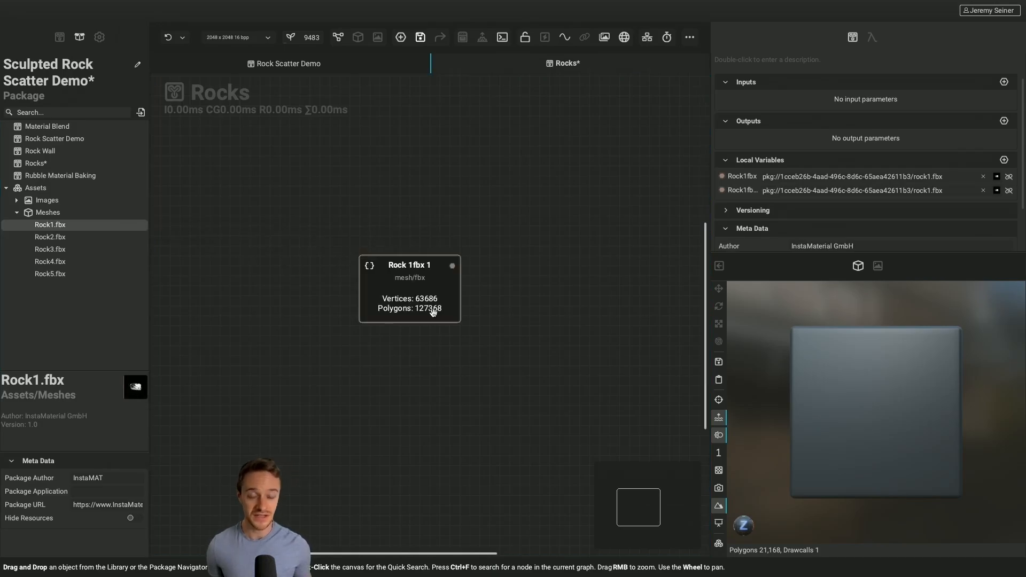
{"action": "right_click", "coordinate": [389, 288]}
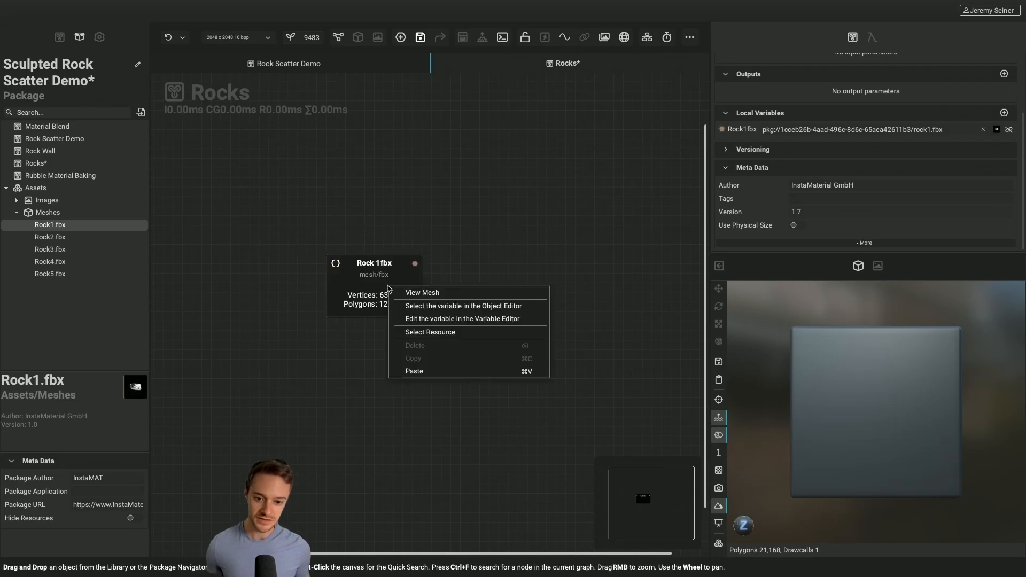
{"action": "left_click", "coordinate": [412, 295]}
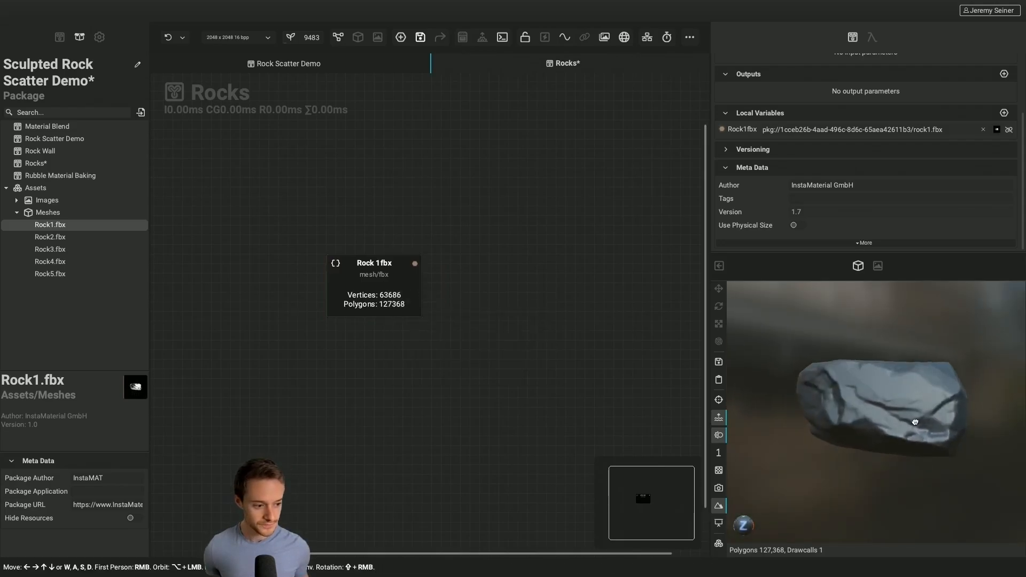
Turn on Wireframe Overlay in the render settings and examine the Rock 1fbx mesh's triangle density up close
{"action": "key", "text": "3"}
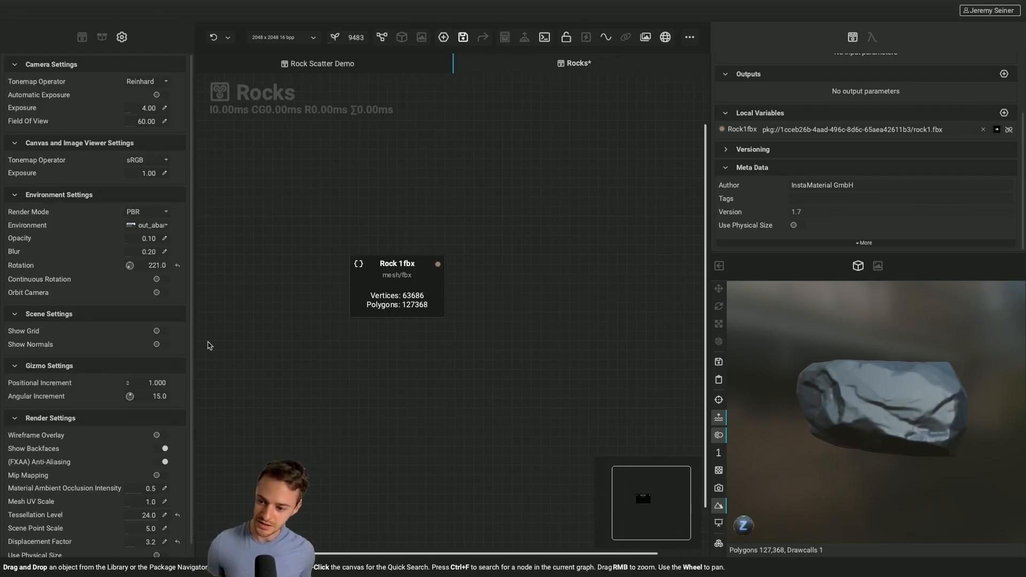
{"action": "left_click", "coordinate": [160, 435]}
{"action": "scroll", "coordinate": [855, 386], "scroll_direction": "up", "scroll_amount": 10}
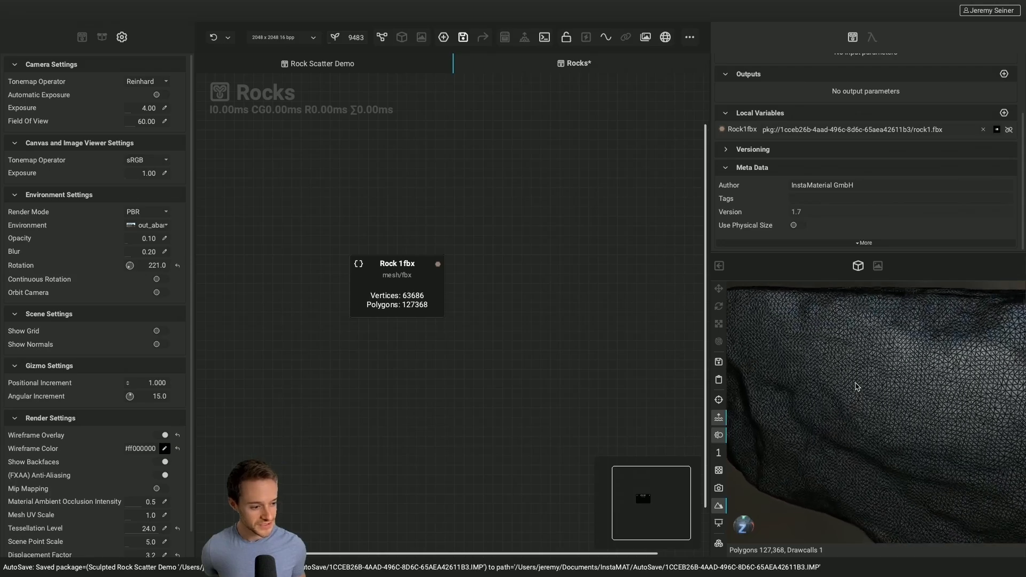
{"action": "scroll", "coordinate": [856, 386], "scroll_direction": "down", "scroll_amount": 5}
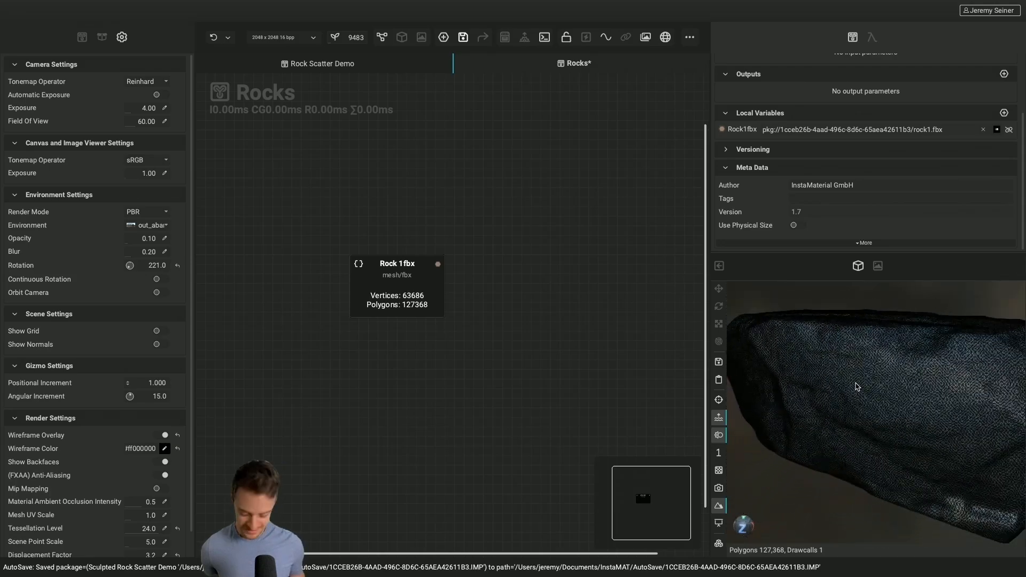
{"action": "scroll", "coordinate": [856, 386], "scroll_direction": "down", "scroll_amount": 3}
{"action": "left_click_drag", "start_coordinate": [856, 385], "coordinate": [904, 385], "text": "alt"}
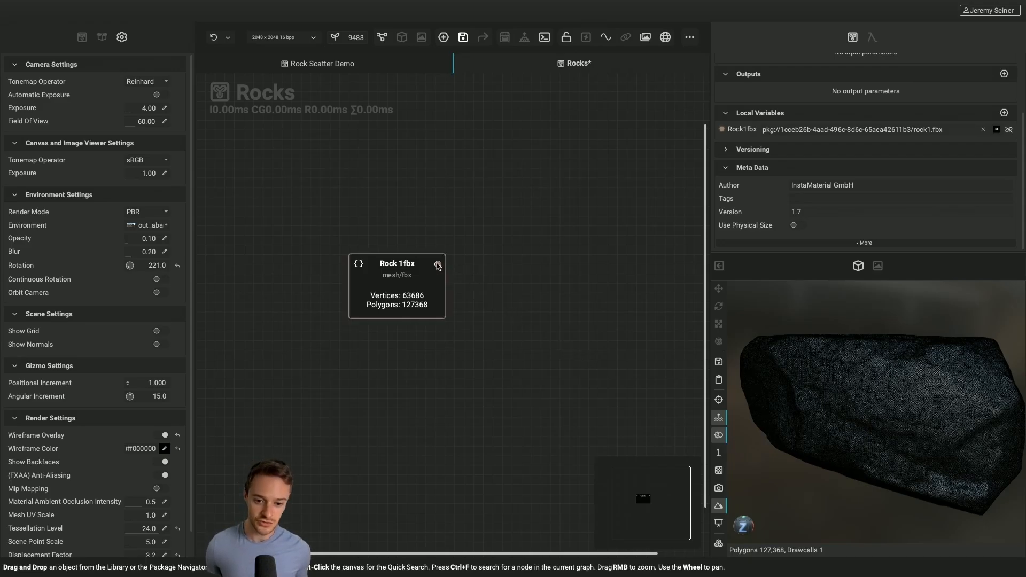
Connect a Mesh Optimize node to the Rock 1fbx output and preview its optimized mesh
{"action": "left_click_drag", "start_coordinate": [438, 264], "coordinate": [507, 267]}
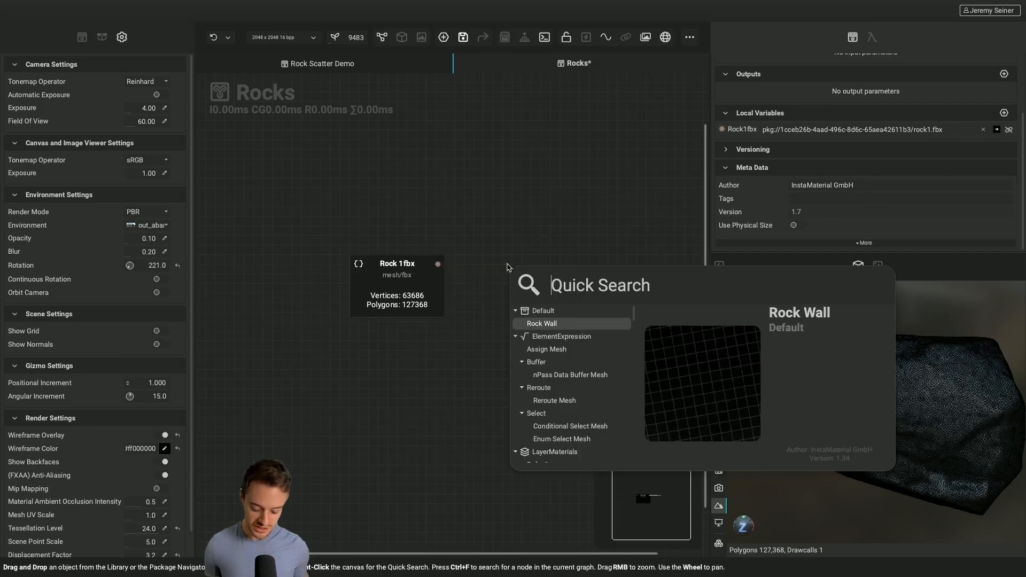
{"action": "type", "text": "optimize"}
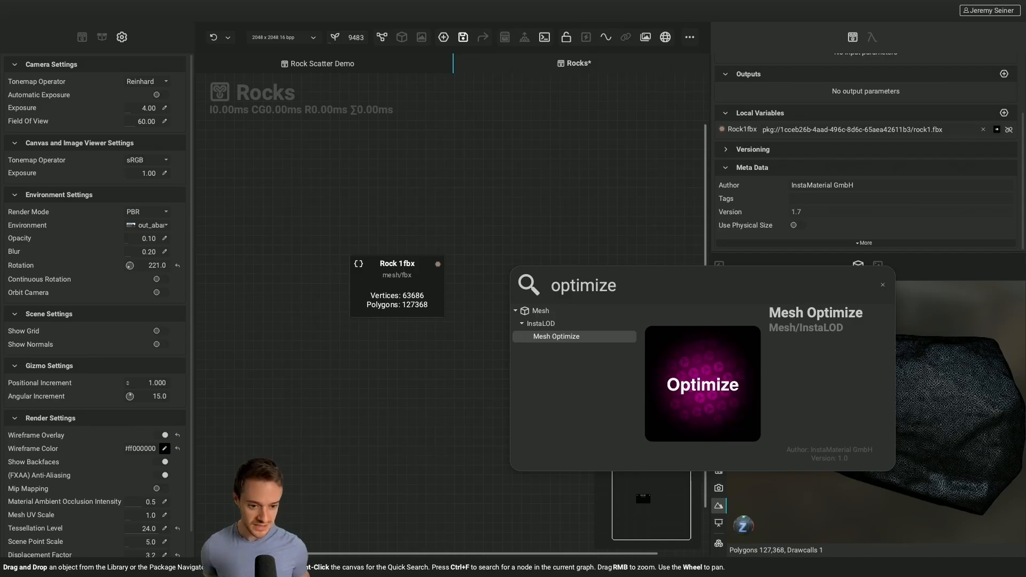
{"action": "key", "text": "Return"}
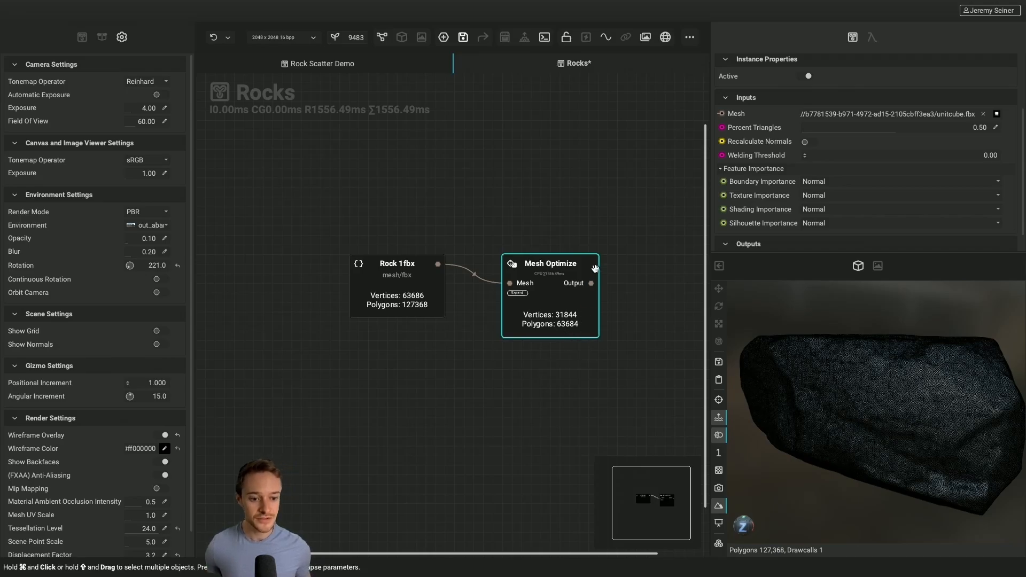
{"action": "left_click", "coordinate": [591, 284]}
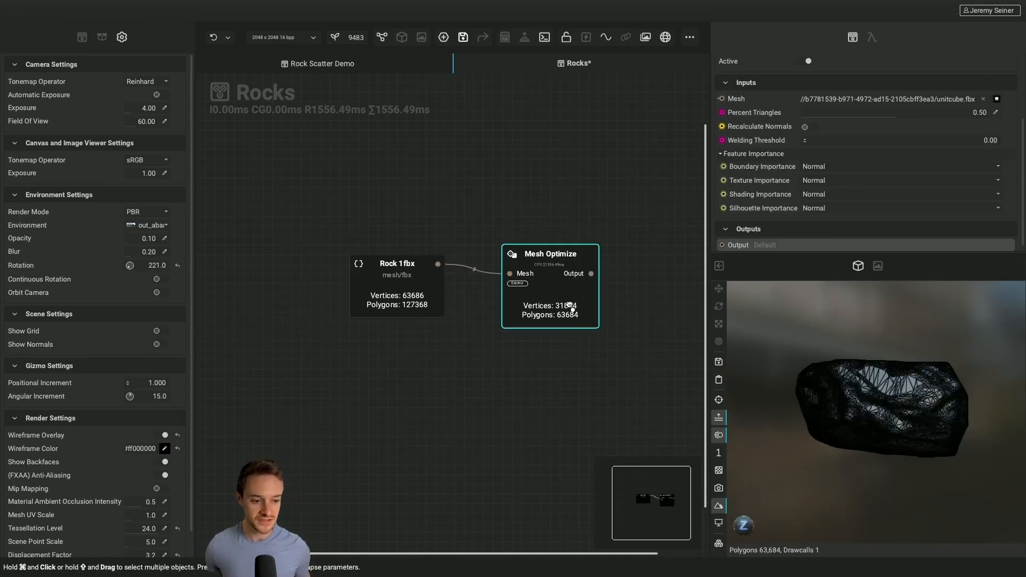
{"action": "left_click_drag", "start_coordinate": [918, 416], "coordinate": [906, 433], "text": "alt"}
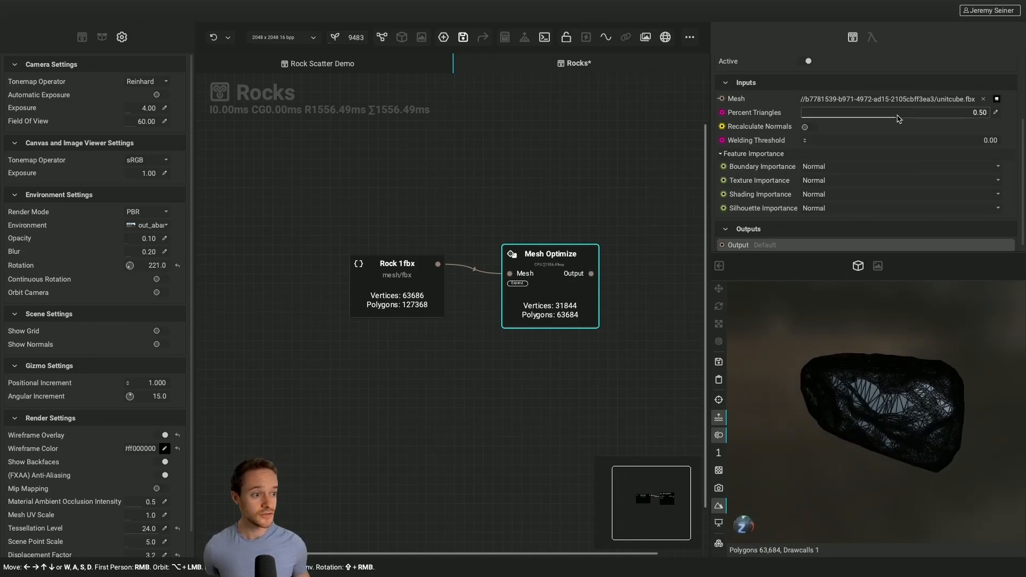
Set the Mesh Optimize node's Percent Triangles to 0.12 and turn off Wireframe Overlay
{"action": "left_click_drag", "start_coordinate": [895, 118], "coordinate": [823, 118]}
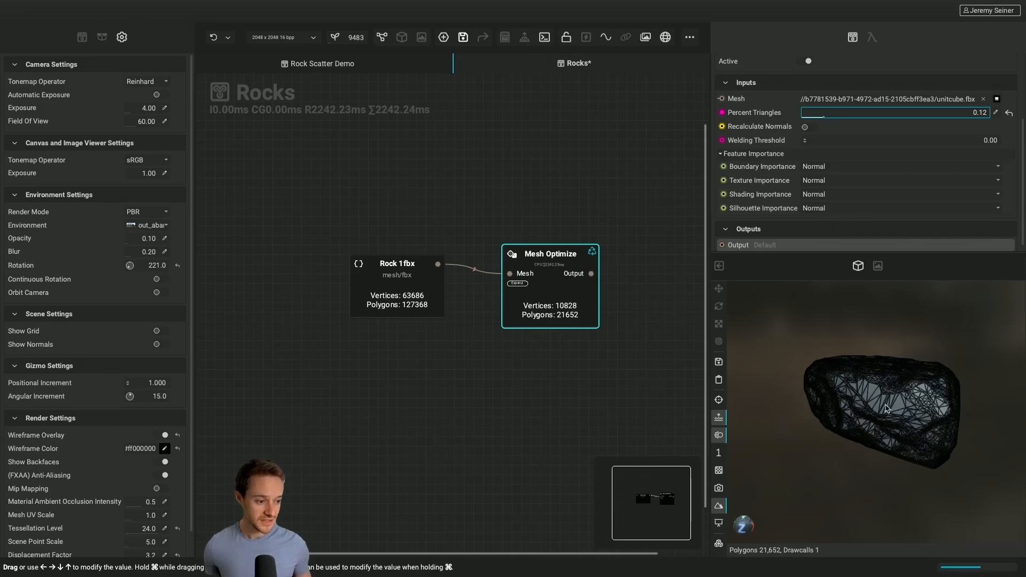
{"action": "scroll", "coordinate": [885, 409], "scroll_direction": "up", "scroll_amount": 3}
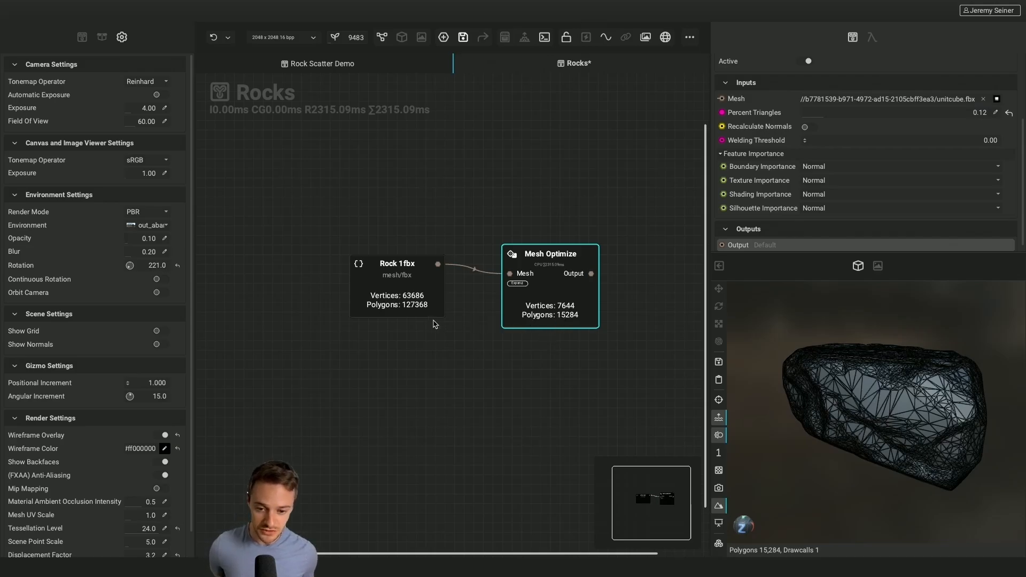
{"action": "left_click", "coordinate": [165, 435]}
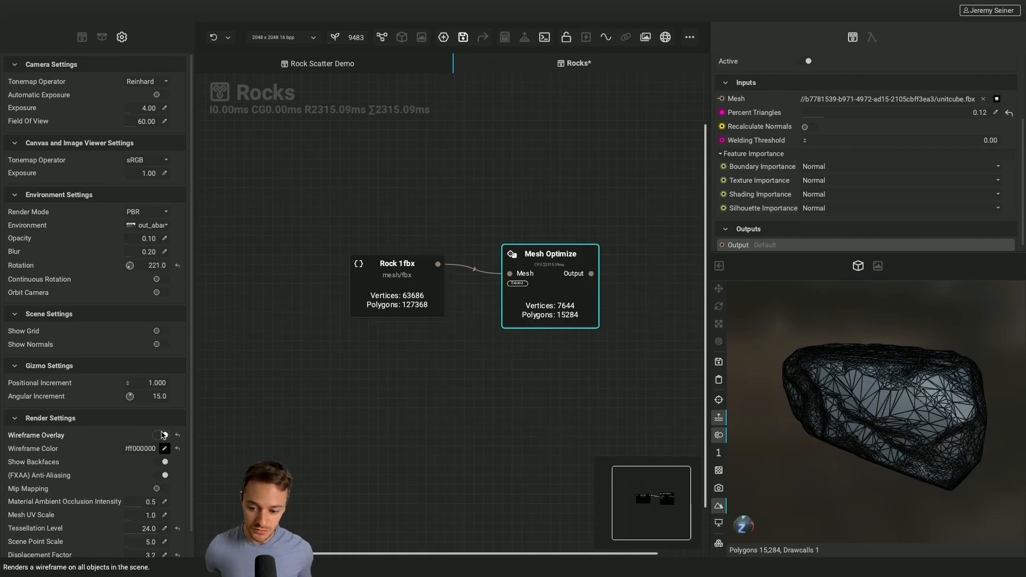
Compare the original Rock 1fbx mesh with the Mesh Optimize output by alternating their previews
{"action": "left_click", "coordinate": [436, 265]}
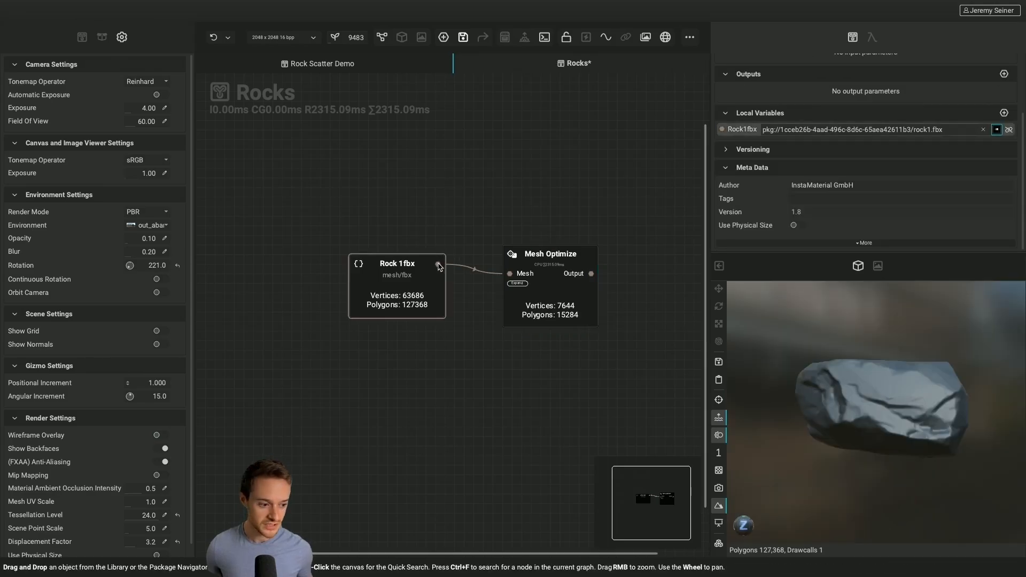
{"action": "left_click", "coordinate": [593, 278]}
{"action": "left_click", "coordinate": [437, 267]}
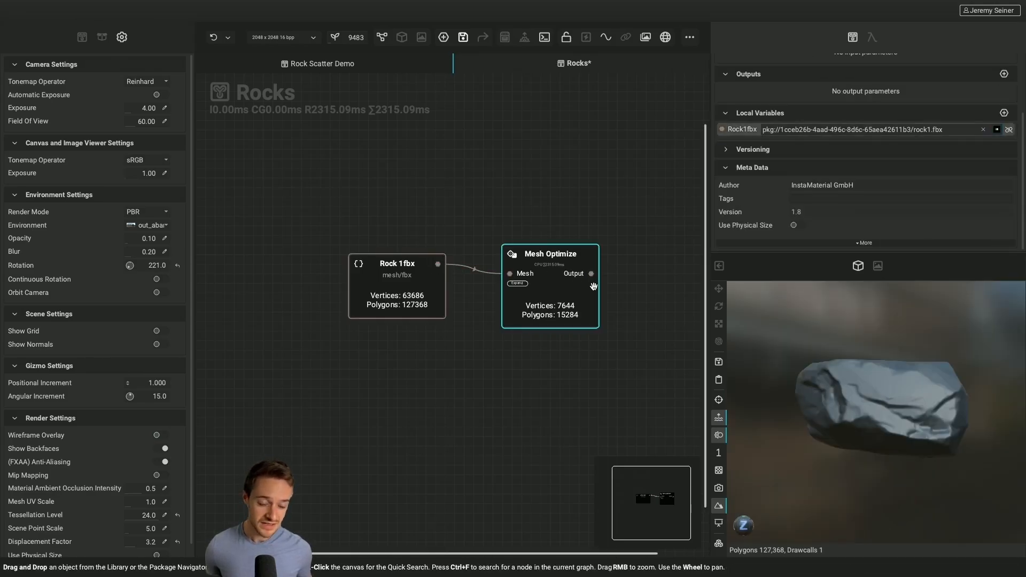
{"action": "left_click", "coordinate": [593, 275]}
{"action": "left_click", "coordinate": [438, 266]}
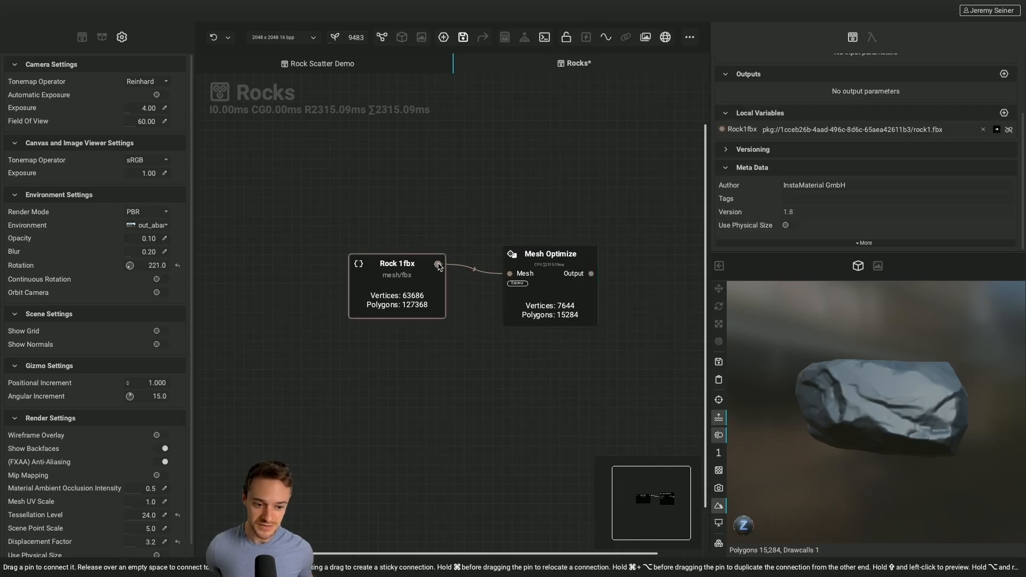
{"action": "left_click", "coordinate": [592, 275]}
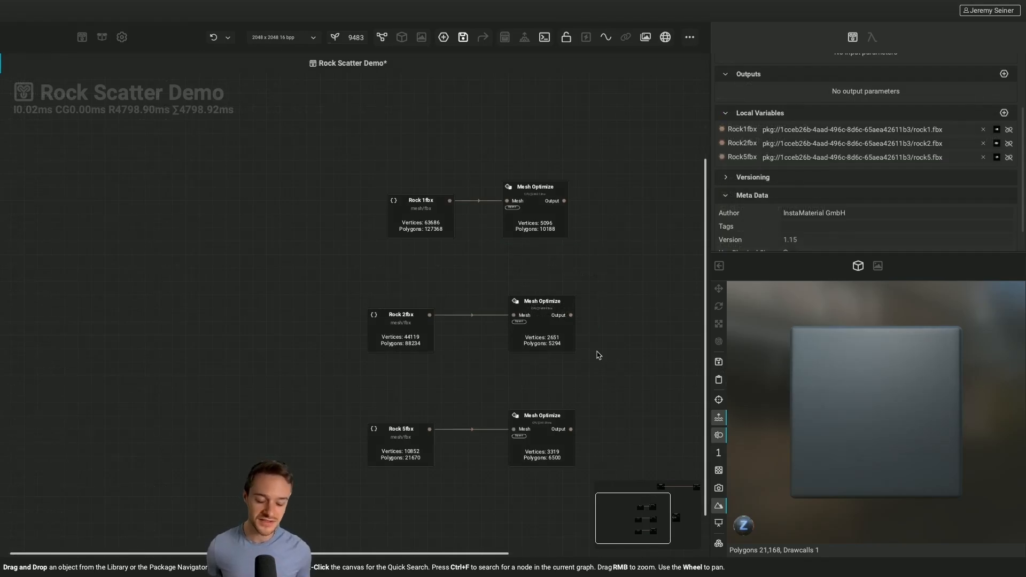
Preview the Mesh Shape Generator's plane in the Rock Scatter Demo graph and examine its parameters
{"action": "scroll", "coordinate": [599, 356], "scroll_direction": "up", "scroll_amount": 5}
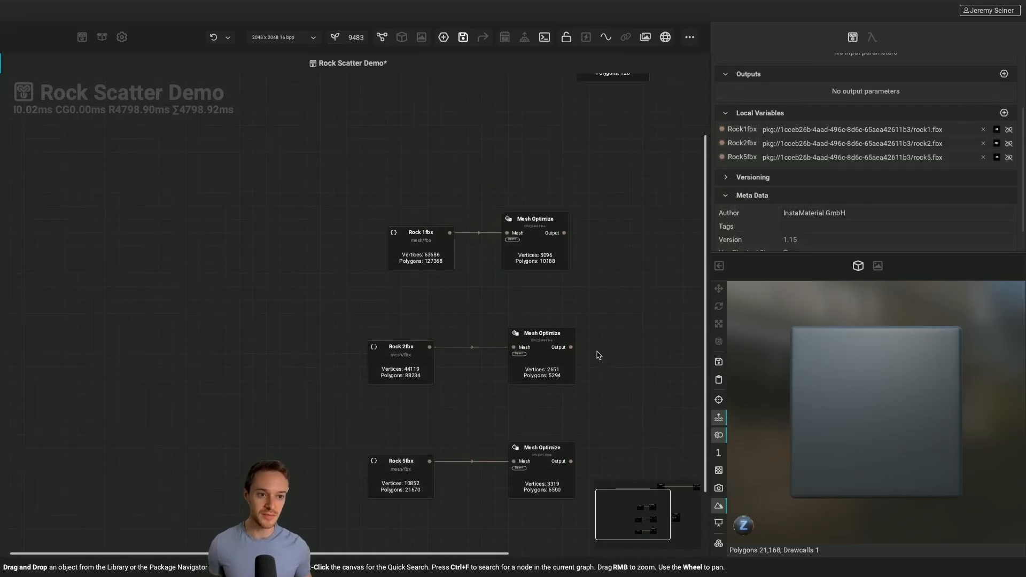
{"action": "scroll", "coordinate": [598, 355], "scroll_direction": "right", "scroll_amount": 3}
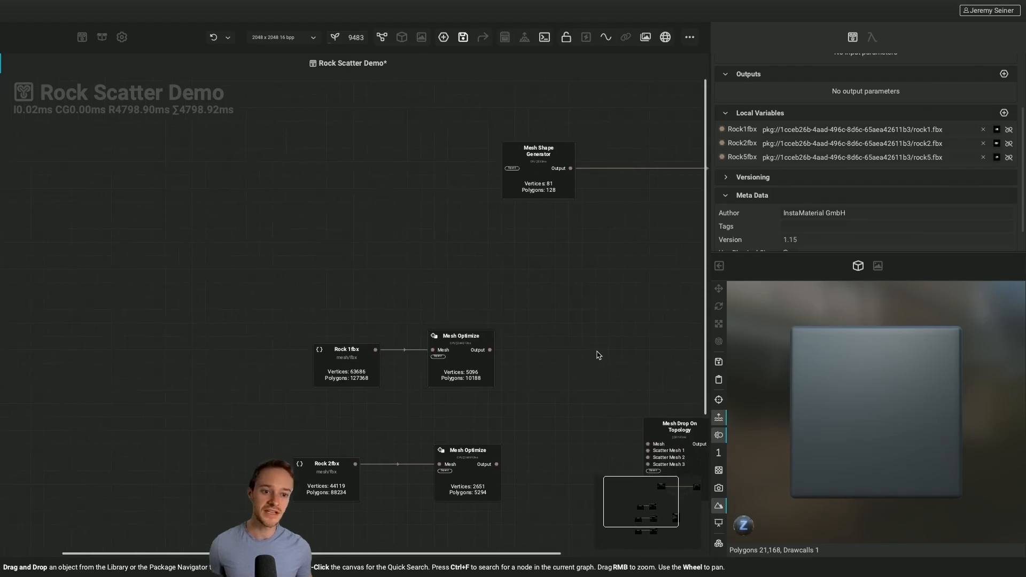
{"action": "double_click", "coordinate": [570, 169]}
{"action": "left_click_drag", "start_coordinate": [834, 404], "coordinate": [842, 437], "text": "alt"}
{"action": "scroll", "coordinate": [609, 323], "scroll_direction": "down", "scroll_amount": 3}
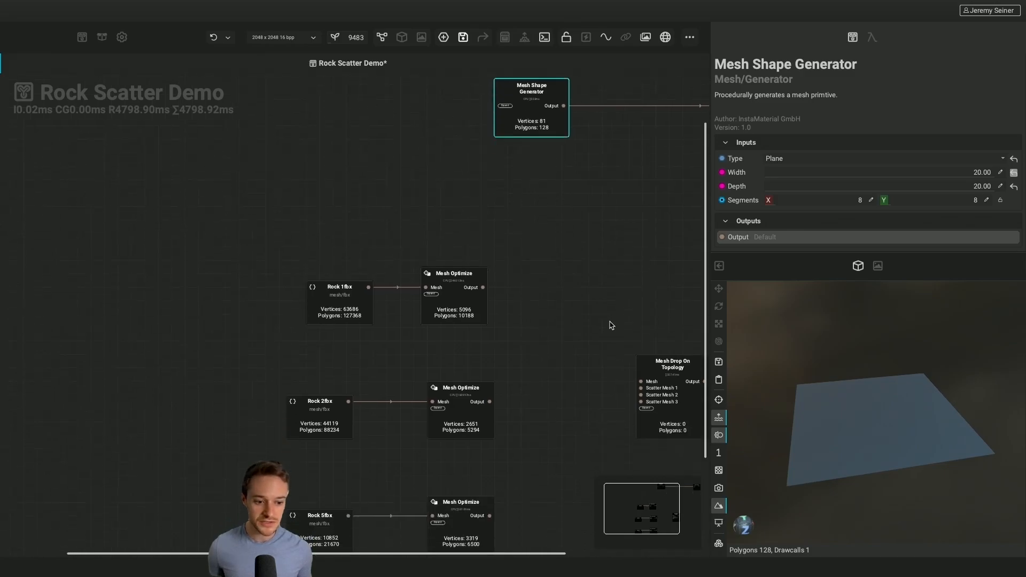
Inspect the Mesh Drop On Topology node and its three scatter mesh inputs beside the optimized rocks
{"action": "scroll", "coordinate": [609, 322], "scroll_direction": "right", "scroll_amount": 4}
{"action": "scroll", "coordinate": [612, 324], "scroll_direction": "down", "scroll_amount": 1}
{"action": "left_click", "coordinate": [561, 318]}
{"action": "scroll", "coordinate": [561, 316], "scroll_direction": "up", "scroll_amount": 3, "text": "ctrl"}
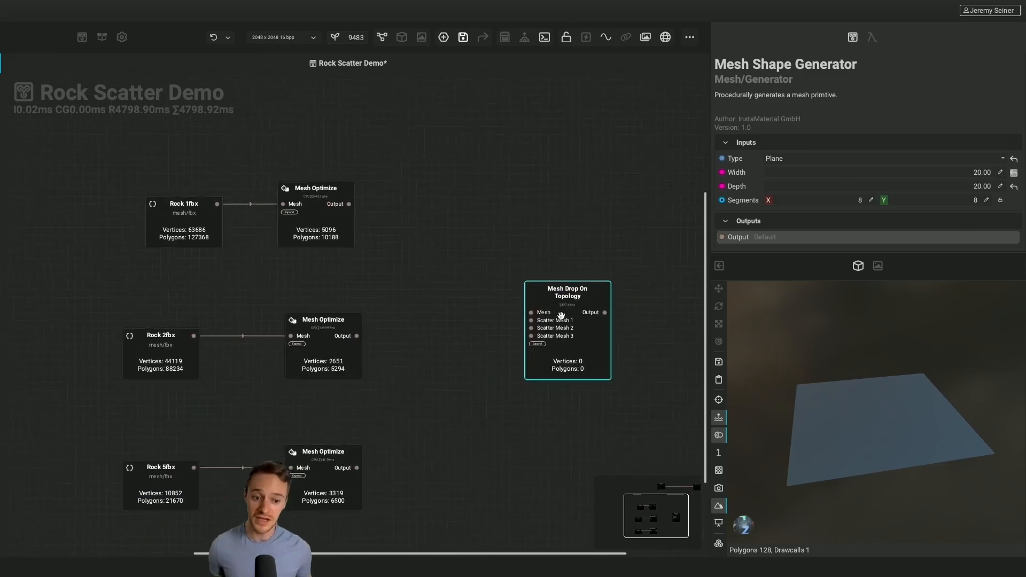
{"action": "double_click", "coordinate": [583, 357]}
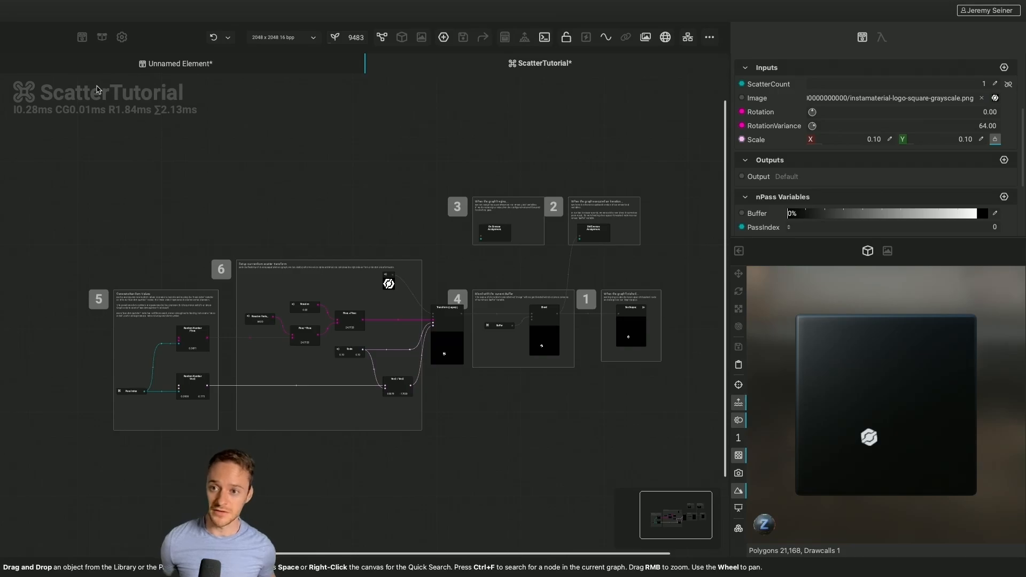
Show the asset library with the Scatter Tutorial in its nPass category beside the ScatterTutorial graph
{"action": "left_click", "coordinate": [83, 37]}
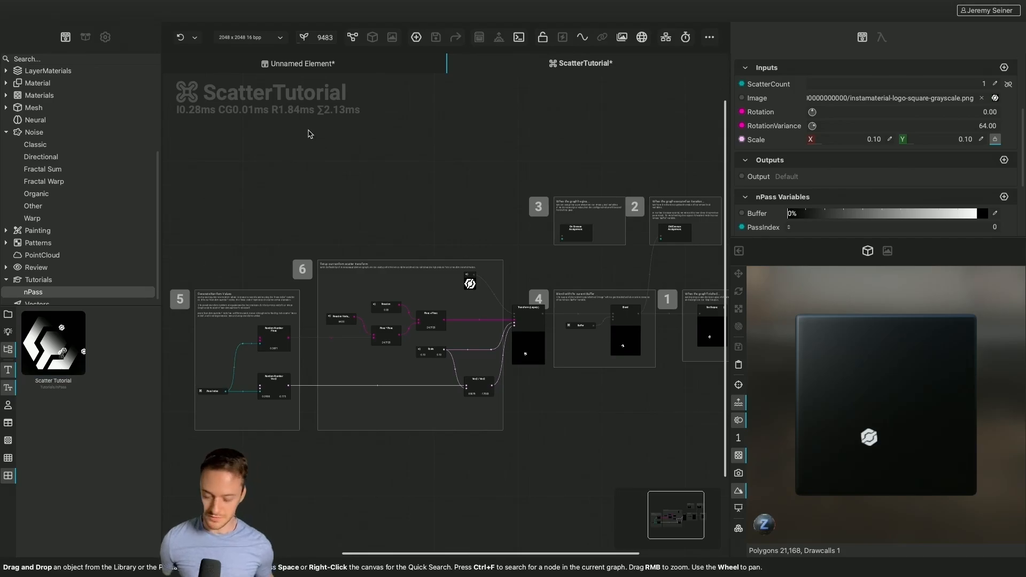
Hide the asset library and examine the random value nodes and scatter transform arithmetic feeding Transform (Legacy) in the ScatterTutorial graph
{"action": "key", "text": "Tab"}
{"action": "scroll", "coordinate": [220, 348], "scroll_direction": "up", "scroll_amount": 5}
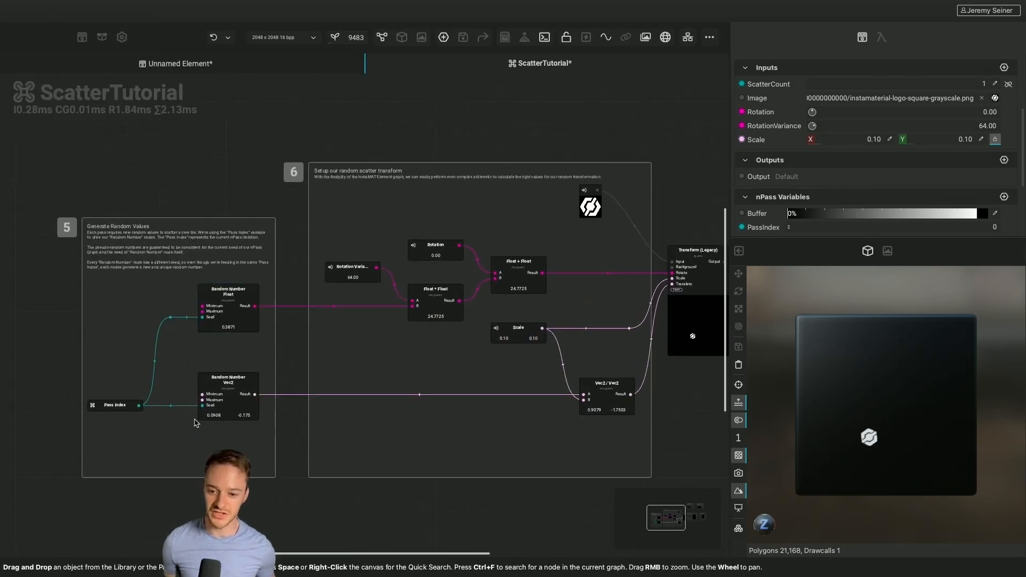
{"action": "middle_click_drag", "start_coordinate": [530, 399], "coordinate": [383, 401]}
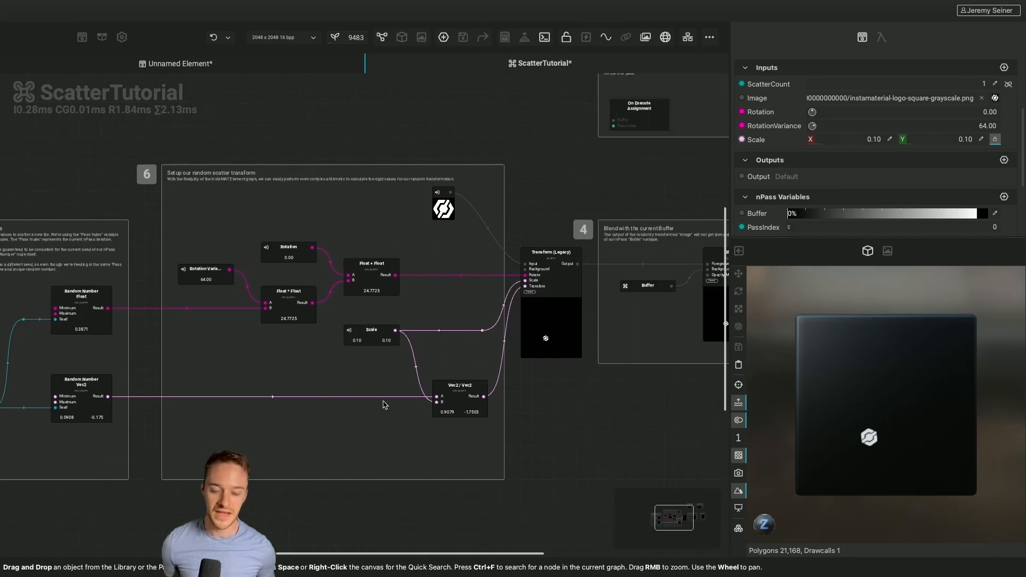
{"action": "scroll", "coordinate": [383, 401], "scroll_direction": "right", "scroll_amount": 1}
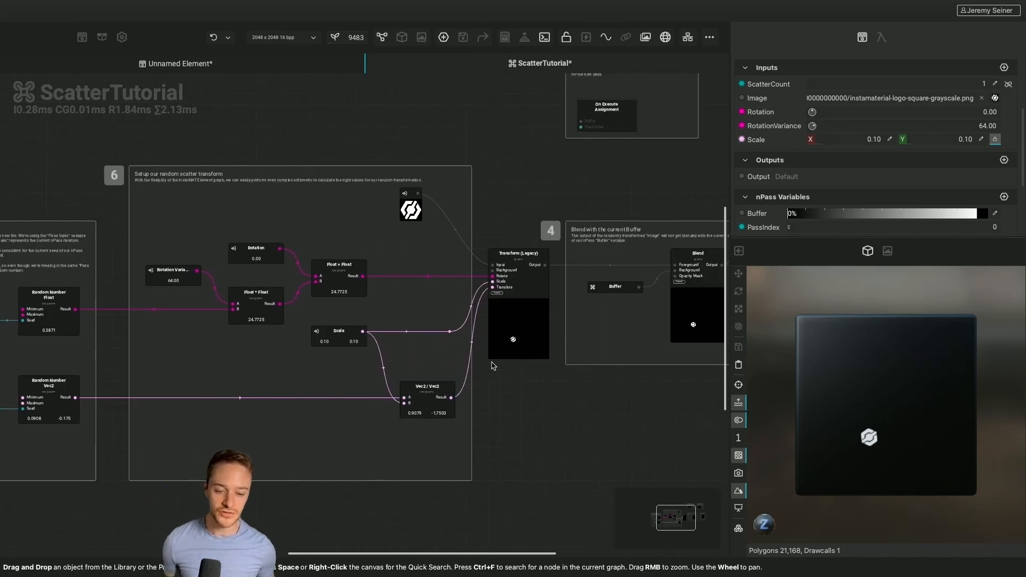
{"action": "scroll", "coordinate": [498, 294], "scroll_direction": "up", "scroll_amount": 4}
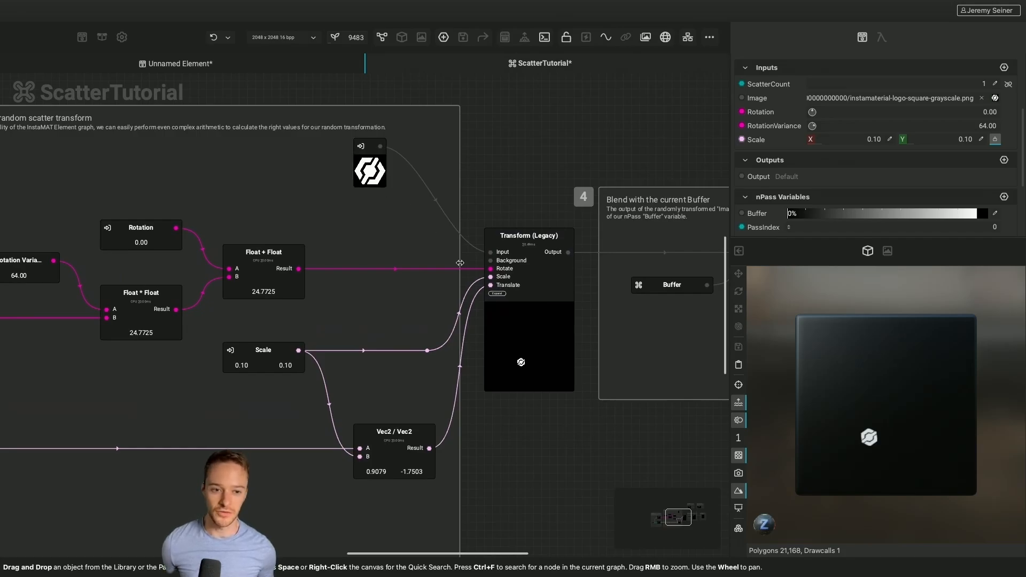
{"action": "scroll", "coordinate": [483, 298], "scroll_direction": "right", "scroll_amount": 4}
{"action": "scroll", "coordinate": [484, 298], "scroll_direction": "right", "scroll_amount": 6}
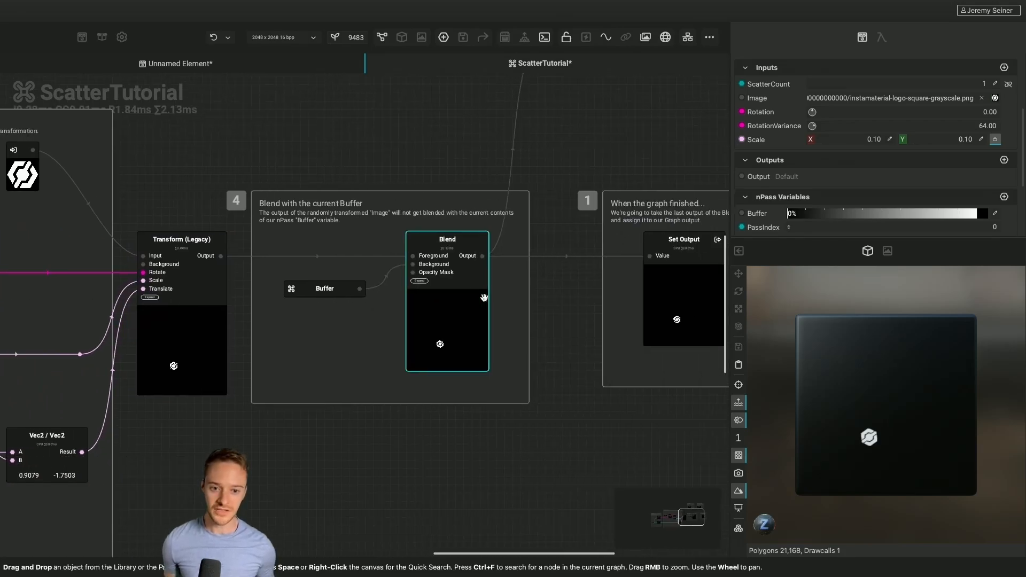
Inspect the On Execute and Did Execute Assignment nodes alongside the Buffer, Blend and Set Output stages
{"action": "scroll", "coordinate": [484, 297], "scroll_direction": "down", "scroll_amount": 1}
{"action": "scroll", "coordinate": [483, 297], "scroll_direction": "up", "scroll_amount": 1}
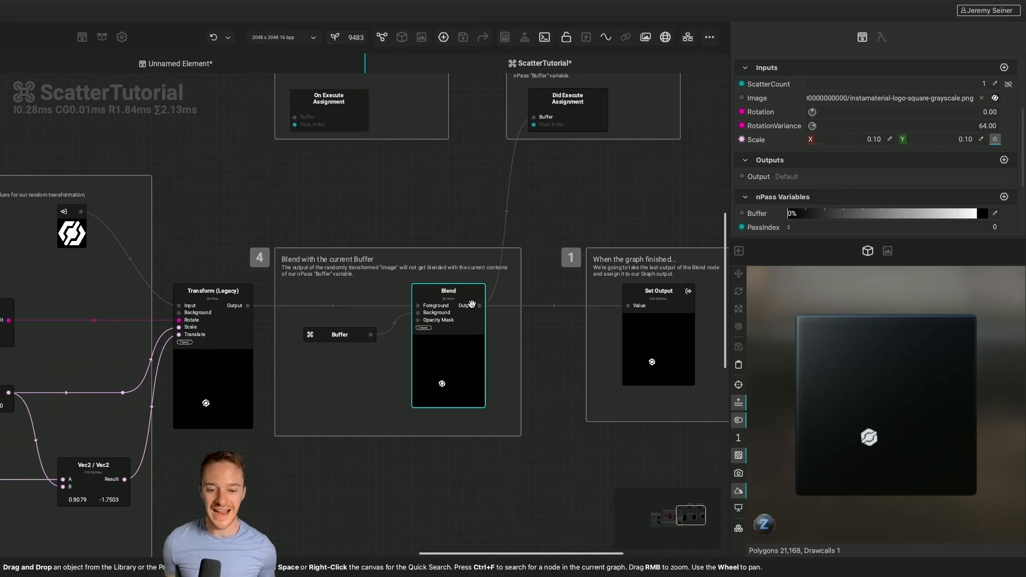
{"action": "scroll", "coordinate": [506, 177], "scroll_direction": "up", "scroll_amount": 1}
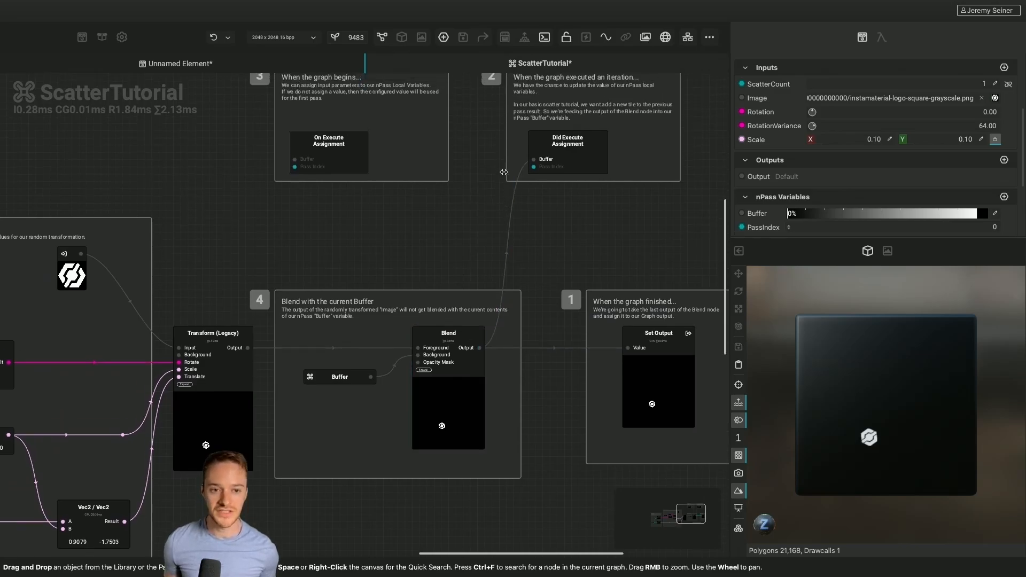
{"action": "scroll", "coordinate": [505, 195], "scroll_direction": "up", "scroll_amount": 1}
{"action": "scroll", "coordinate": [577, 193], "scroll_direction": "up", "scroll_amount": 1}
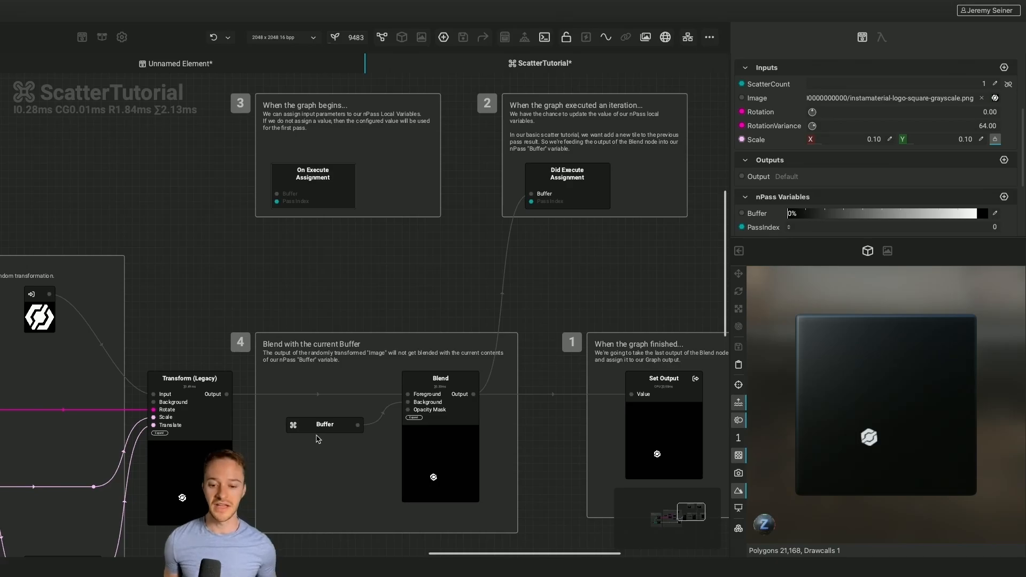
{"action": "scroll", "coordinate": [318, 439], "scroll_direction": "up", "scroll_amount": 1}
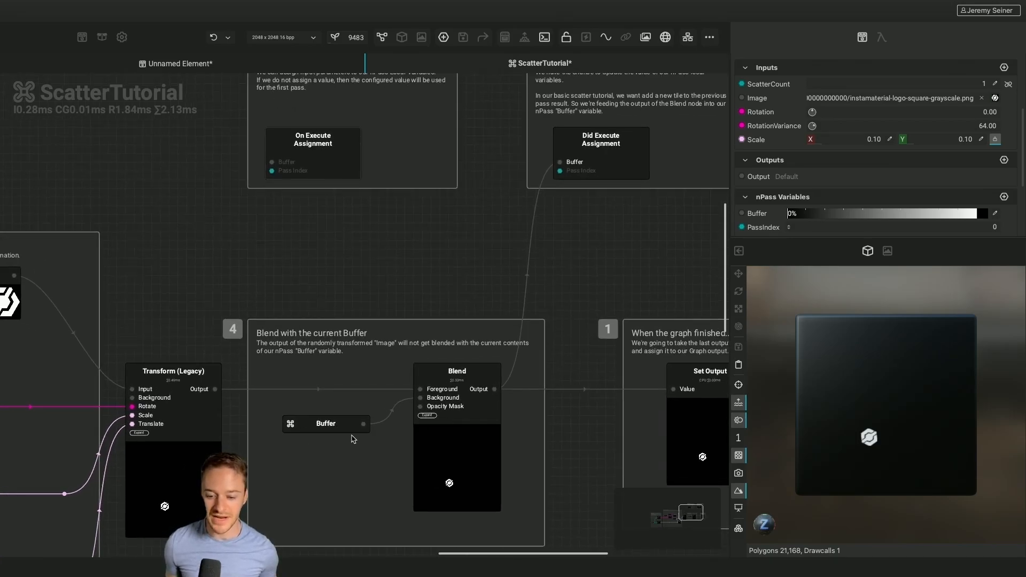
{"action": "scroll", "coordinate": [319, 463], "scroll_direction": "down", "scroll_amount": 2}
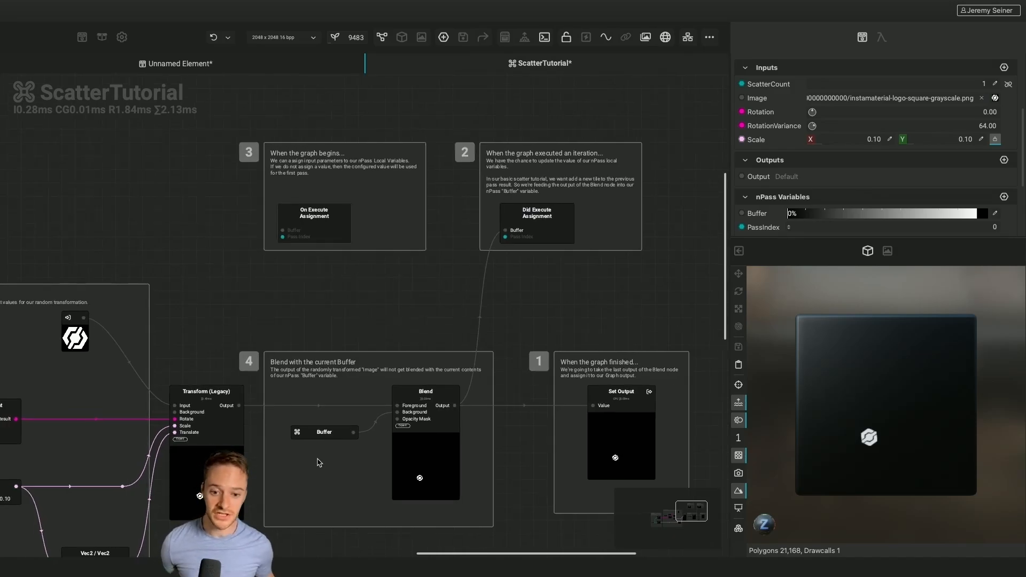
Examine how the Blend node combines the Transform (Legacy) output with the Buffer, and inspect its parameters
{"action": "left_click", "coordinate": [452, 432]}
{"action": "scroll", "coordinate": [451, 433], "scroll_direction": "up", "scroll_amount": 3}
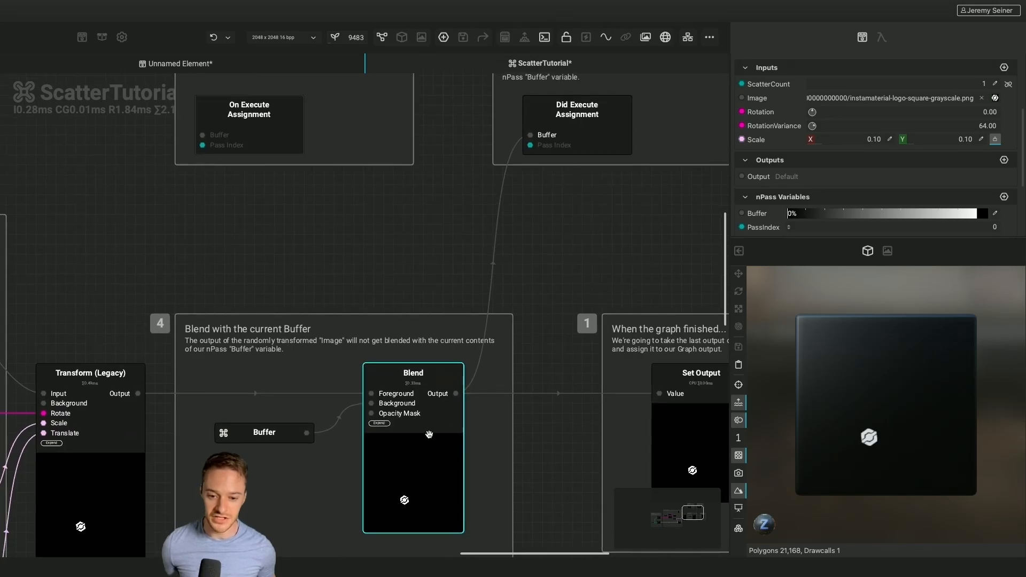
{"action": "scroll", "coordinate": [262, 460], "scroll_direction": "left", "scroll_amount": 2}
{"action": "scroll", "coordinate": [261, 460], "scroll_direction": "down", "scroll_amount": 1}
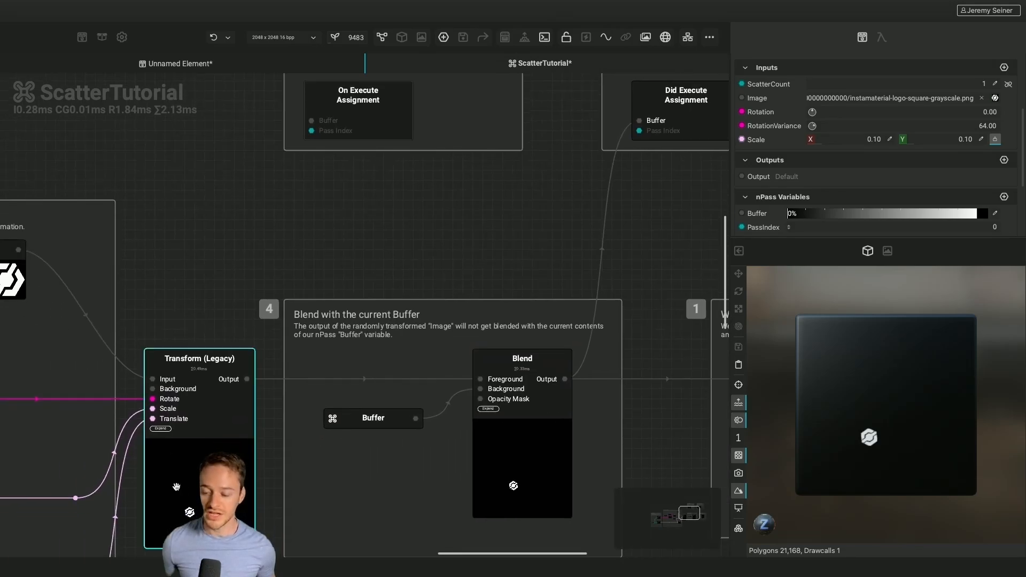
{"action": "scroll", "coordinate": [176, 486], "scroll_direction": "left", "scroll_amount": 1}
{"action": "left_click", "coordinate": [541, 455]}
{"action": "scroll", "coordinate": [542, 455], "scroll_direction": "right", "scroll_amount": 1}
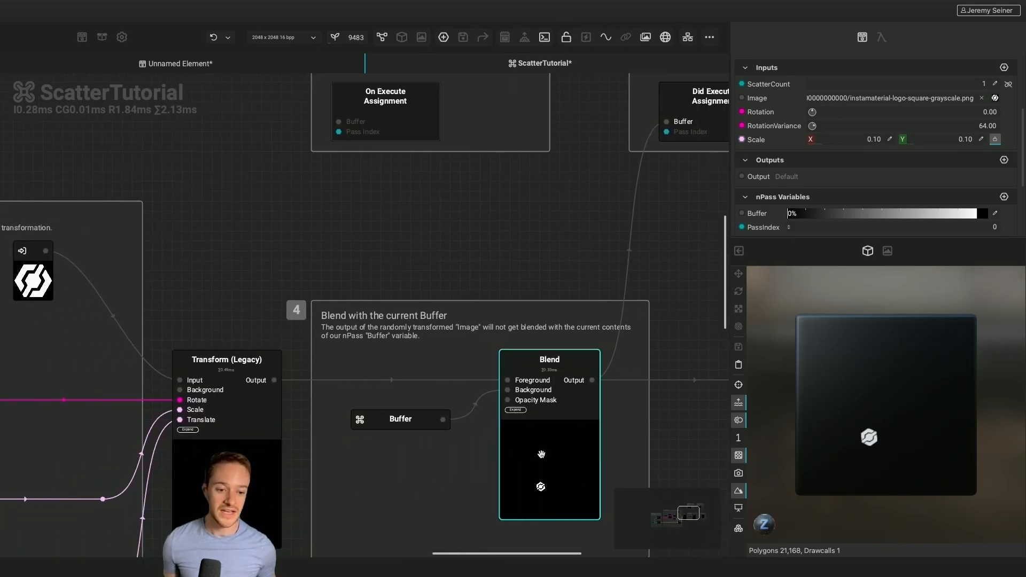
{"action": "scroll", "coordinate": [542, 455], "scroll_direction": "right", "scroll_amount": 1}
{"action": "left_click", "coordinate": [492, 444]}
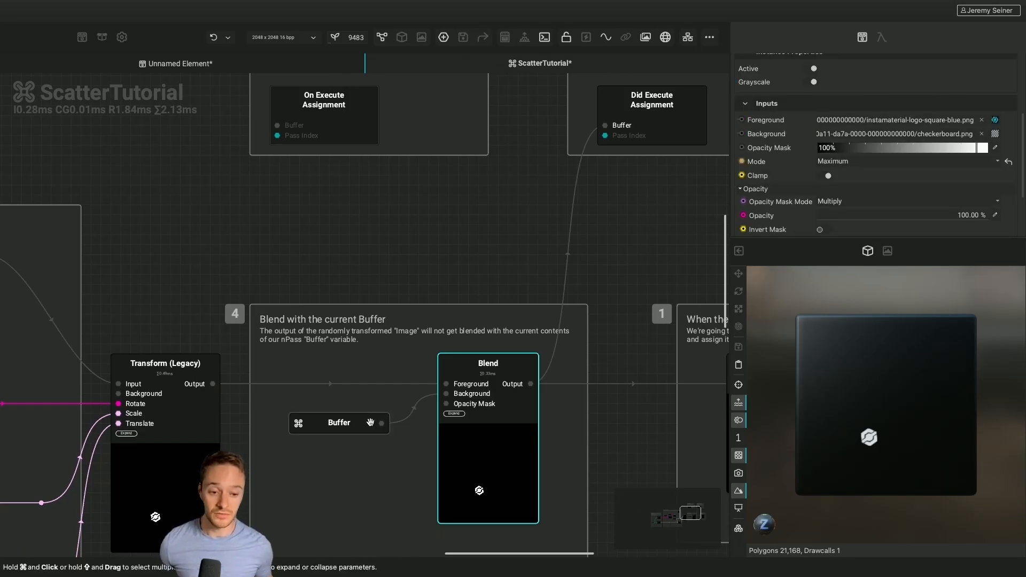
{"action": "scroll", "coordinate": [663, 379], "scroll_direction": "down", "scroll_amount": 1}
{"action": "scroll", "coordinate": [662, 379], "scroll_direction": "right", "scroll_amount": 1}
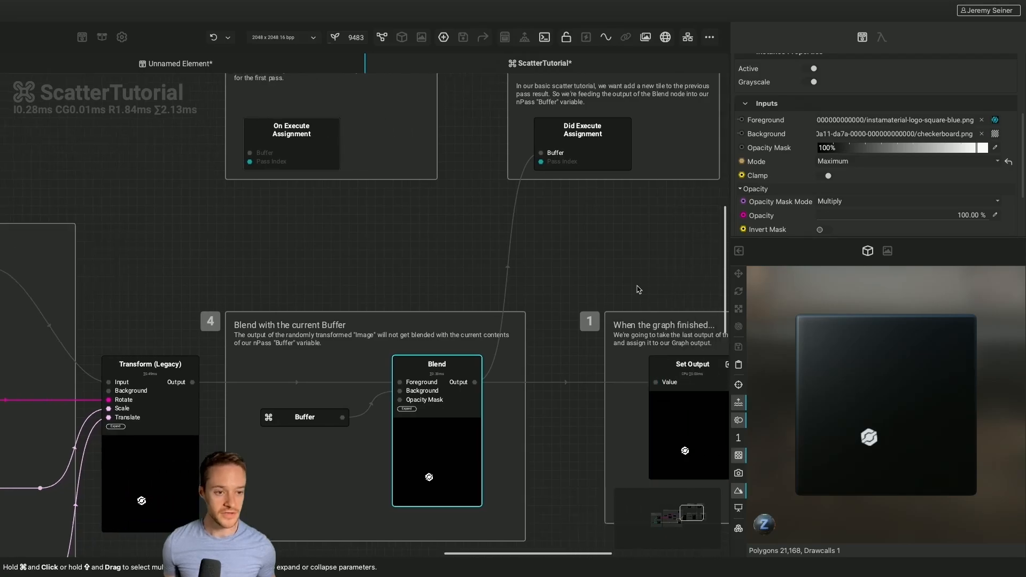
Increase the ScatterCount input of the ScatterTutorial graph
{"action": "left_click", "coordinate": [630, 250]}
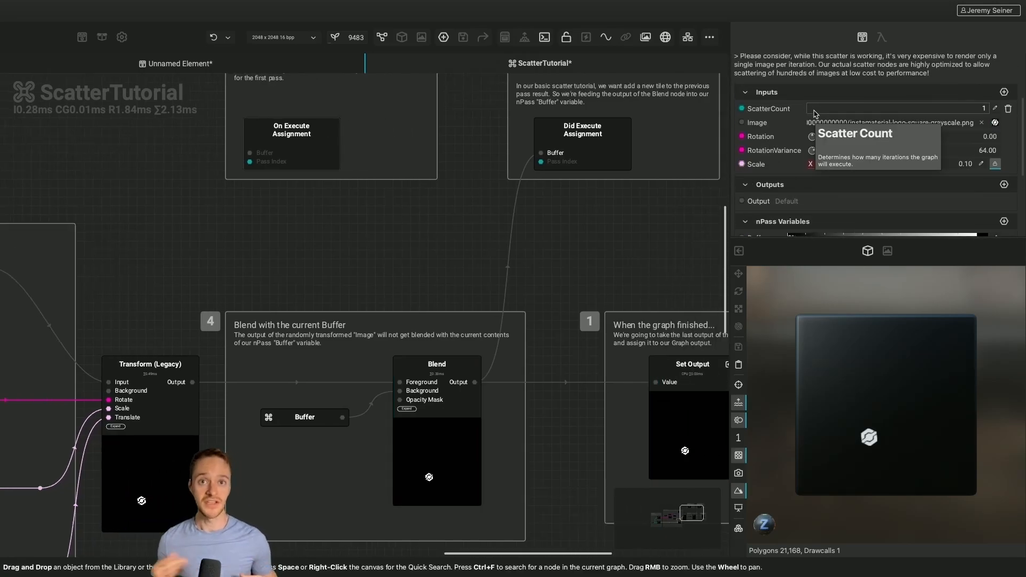
{"action": "left_click_drag", "start_coordinate": [814, 113], "coordinate": [948, 118]}
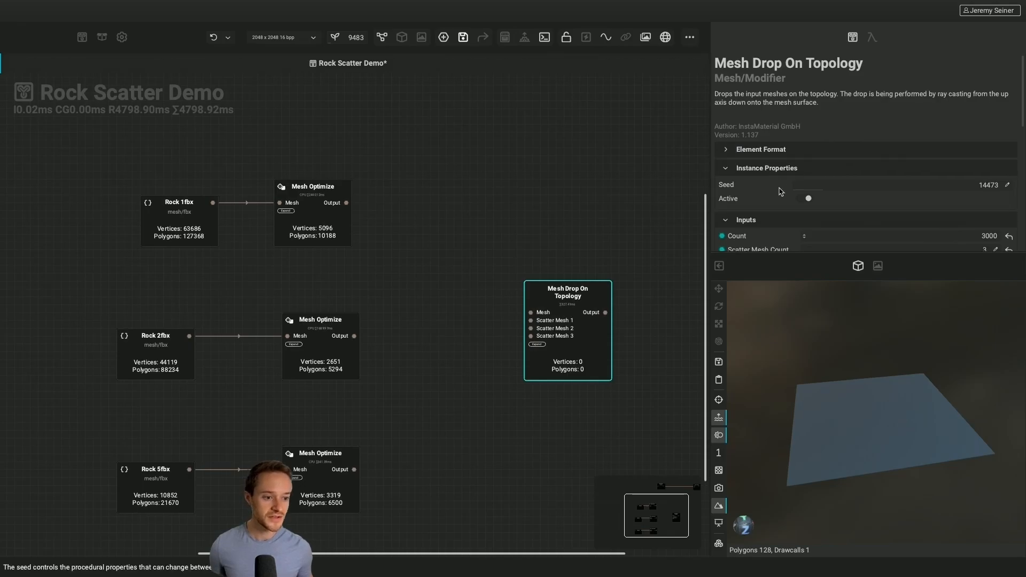
In the Rock Scatter Demo graph, connect the Mesh Shape Generator output to the Mesh input of Mesh Drop On Topology
{"action": "scroll", "coordinate": [781, 191], "scroll_direction": "down", "scroll_amount": 1}
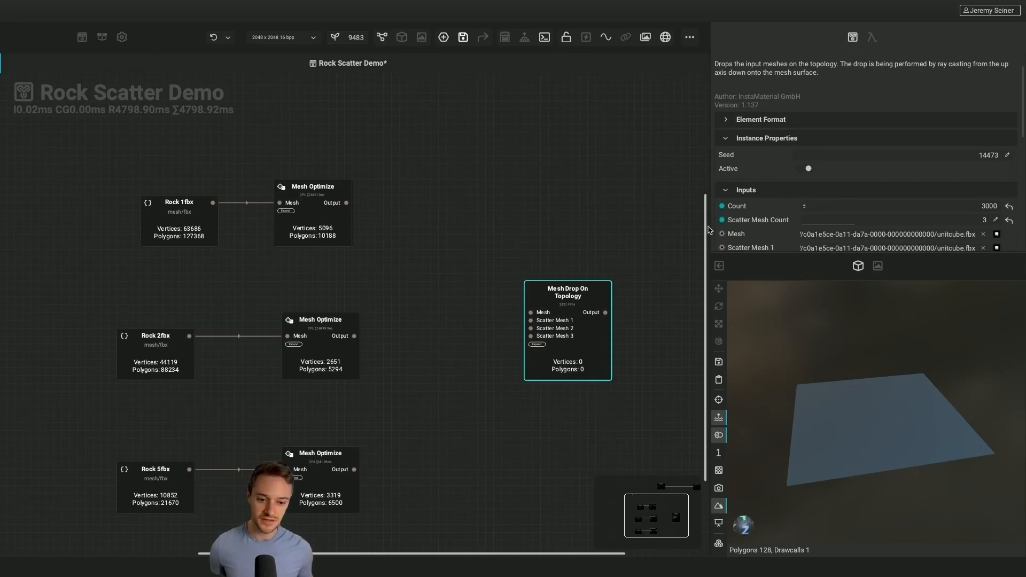
{"action": "scroll", "coordinate": [454, 276], "scroll_direction": "up", "scroll_amount": 3}
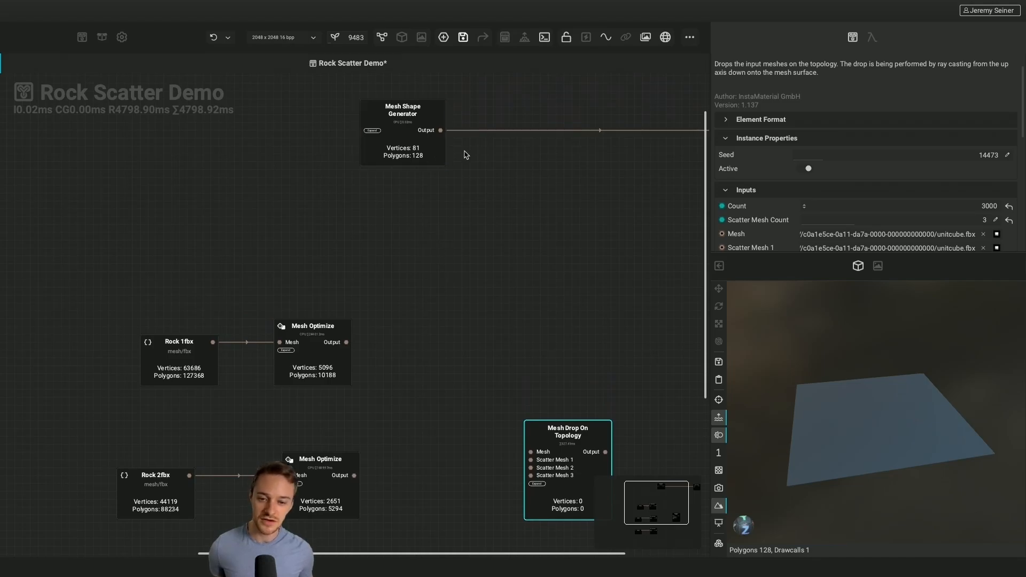
{"action": "left_click_drag", "start_coordinate": [440, 130], "coordinate": [530, 451]}
Connect the Rock 1fbx, Rock 2fbx and Rock 5fbx Mesh Optimize outputs to Scatter Mesh 1, 2 and 3 respectively
{"action": "scroll", "coordinate": [474, 470], "scroll_direction": "down", "scroll_amount": 2}
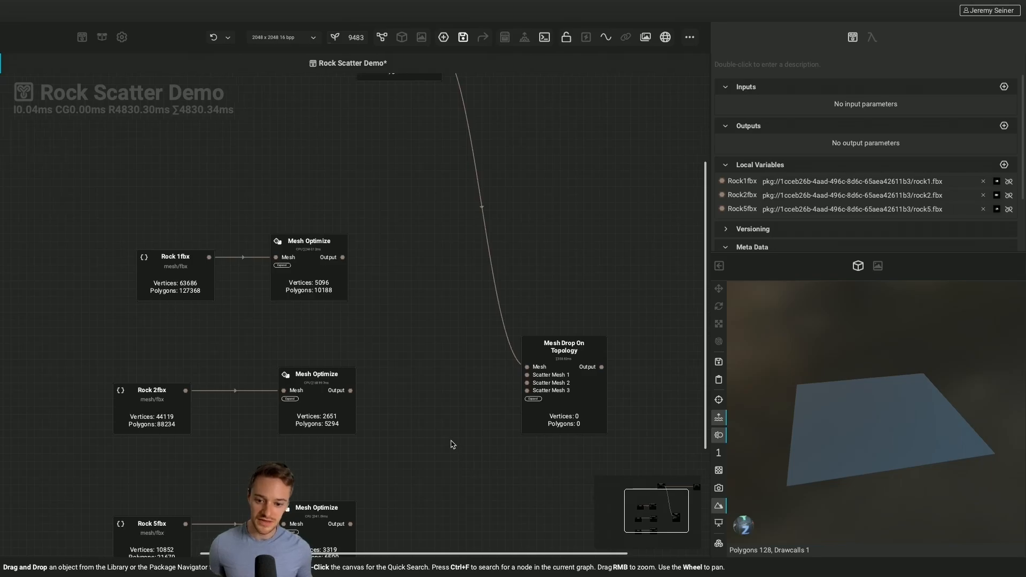
{"action": "scroll", "coordinate": [451, 444], "scroll_direction": "down", "scroll_amount": 2}
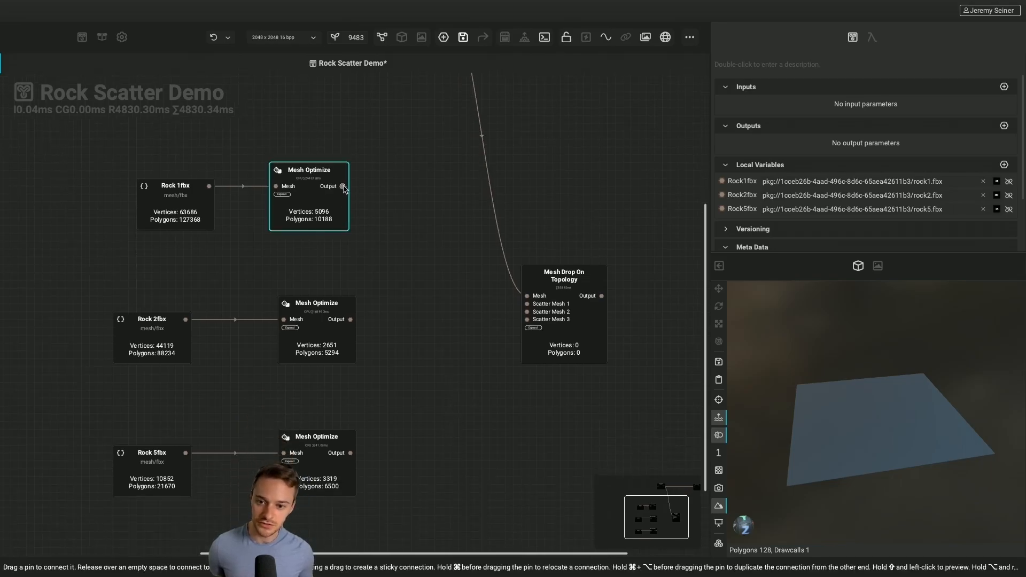
{"action": "left_click_drag", "start_coordinate": [343, 186], "coordinate": [526, 303]}
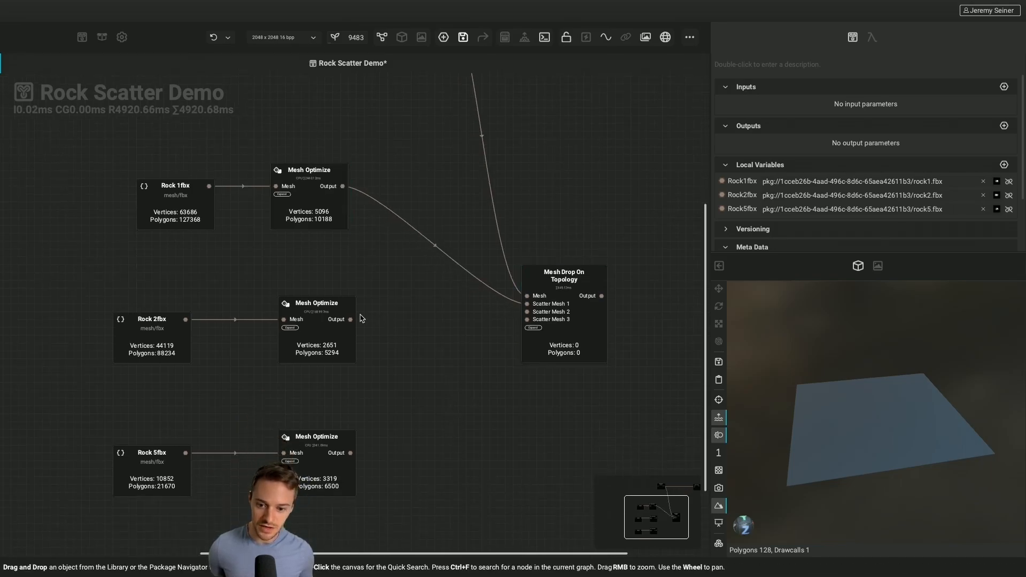
{"action": "left_click_drag", "start_coordinate": [350, 319], "coordinate": [527, 312]}
{"action": "left_click_drag", "start_coordinate": [350, 452], "coordinate": [527, 319]}
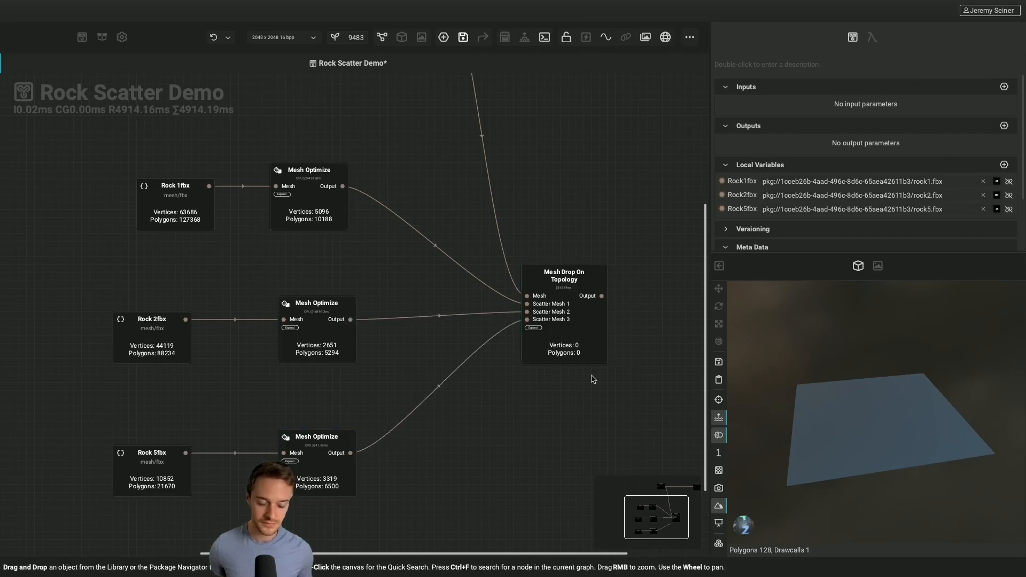
Preview the Mesh Drop On Topology output and inspect the scattered rocks from above and up close
{"action": "left_click", "coordinate": [603, 297]}
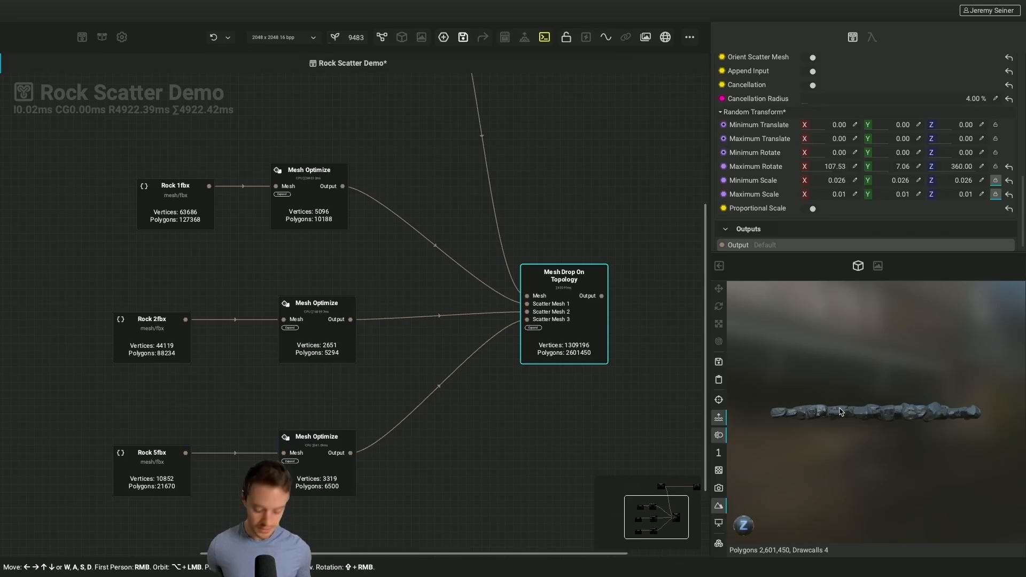
{"action": "left_click_drag", "start_coordinate": [836, 397], "coordinate": [866, 449], "text": "alt"}
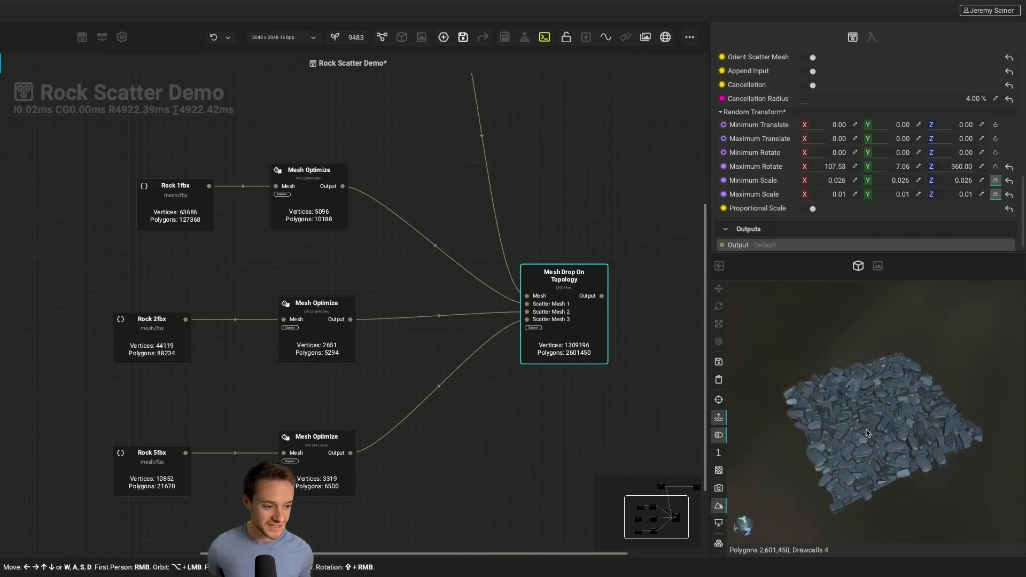
{"action": "scroll", "coordinate": [868, 409], "scroll_direction": "up", "scroll_amount": 5}
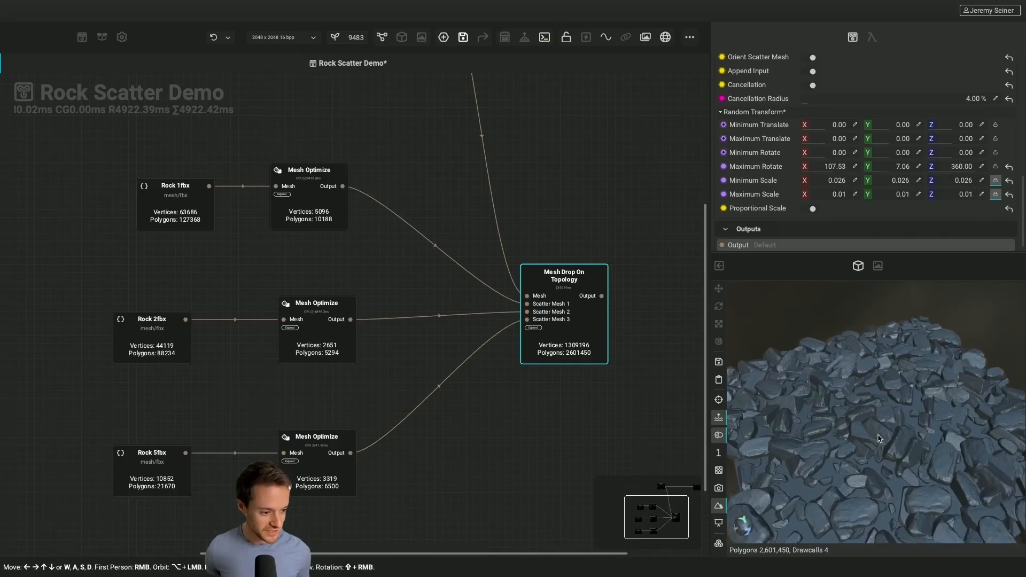
{"action": "left_click_drag", "start_coordinate": [862, 445], "coordinate": [907, 447], "text": "alt"}
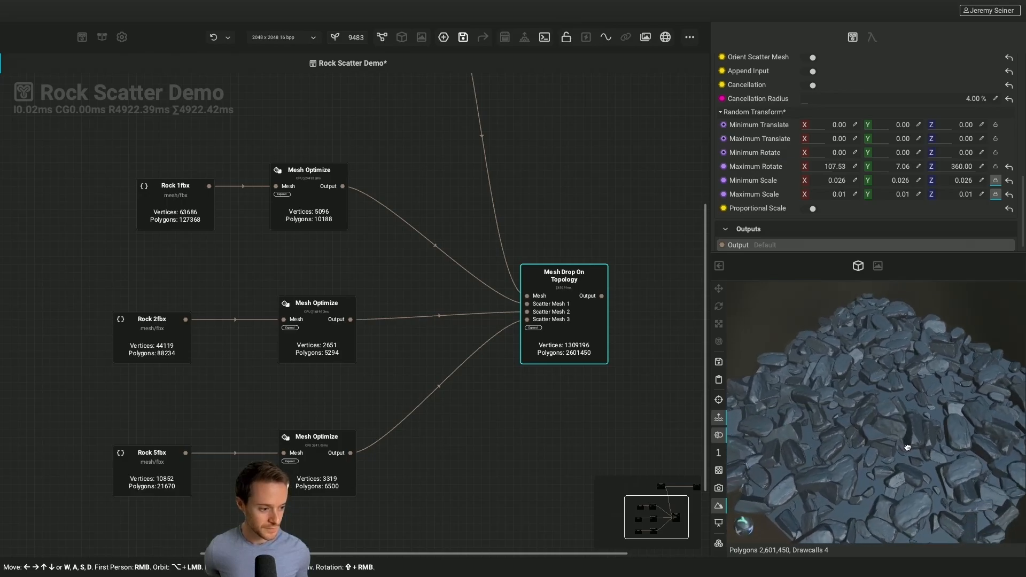
{"action": "left_click_drag", "start_coordinate": [892, 433], "coordinate": [894, 429], "text": "alt"}
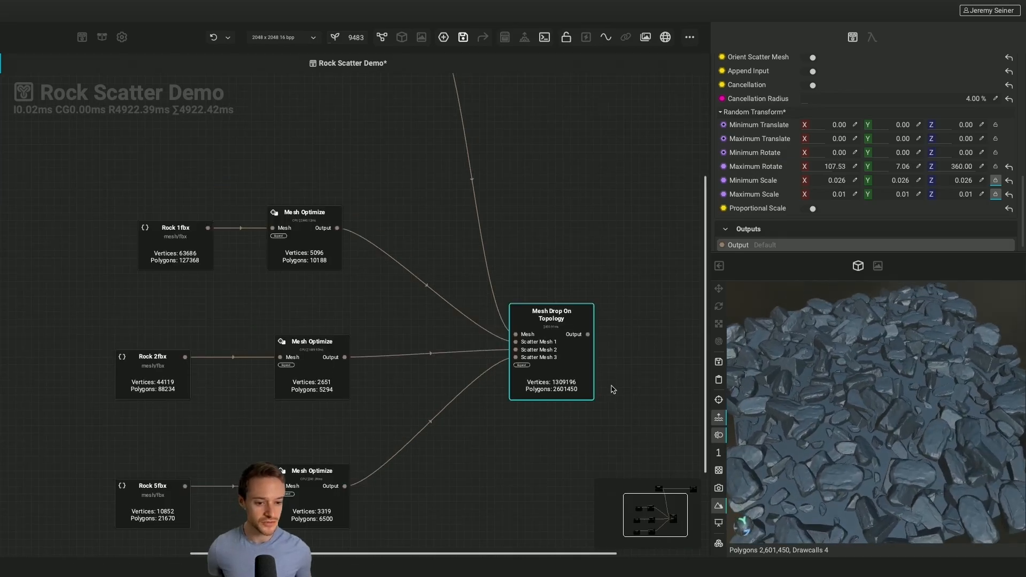
Add a Mesh Bake node in the empty canvas area beyond the Mesh Drop On Topology node
{"action": "scroll", "coordinate": [607, 390], "scroll_direction": "right", "scroll_amount": 5}
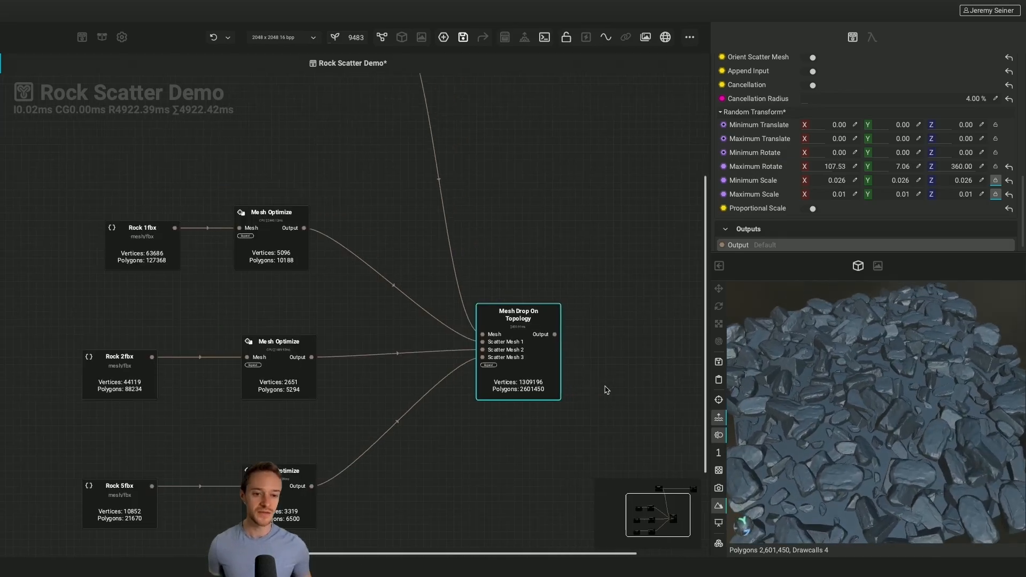
{"action": "scroll", "coordinate": [607, 390], "scroll_direction": "right", "scroll_amount": 1}
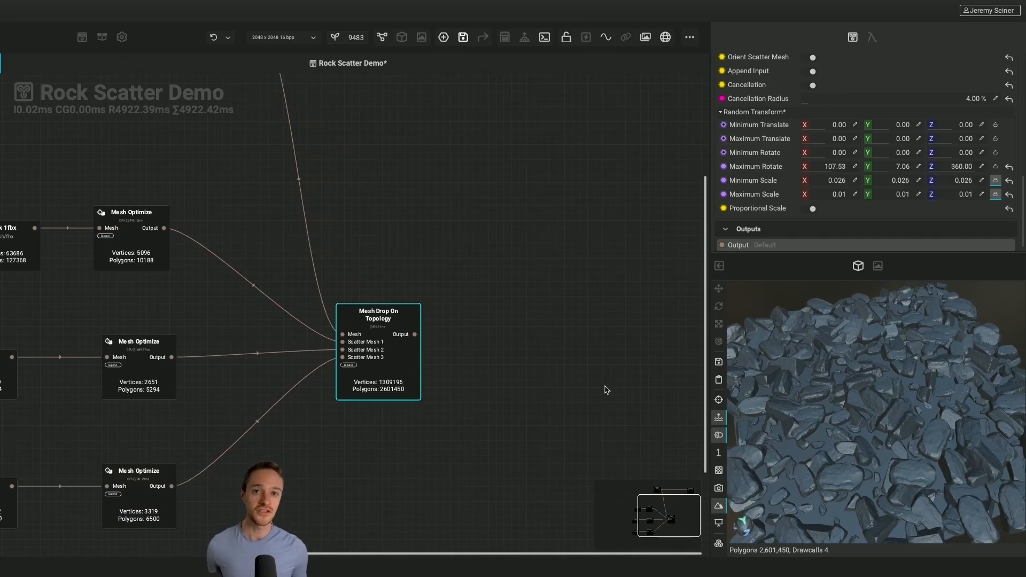
{"action": "middle_click_drag", "start_coordinate": [605, 386], "coordinate": [550, 372]}
{"action": "scroll", "coordinate": [573, 386], "scroll_direction": "down", "scroll_amount": 2}
{"action": "key", "text": "space"}
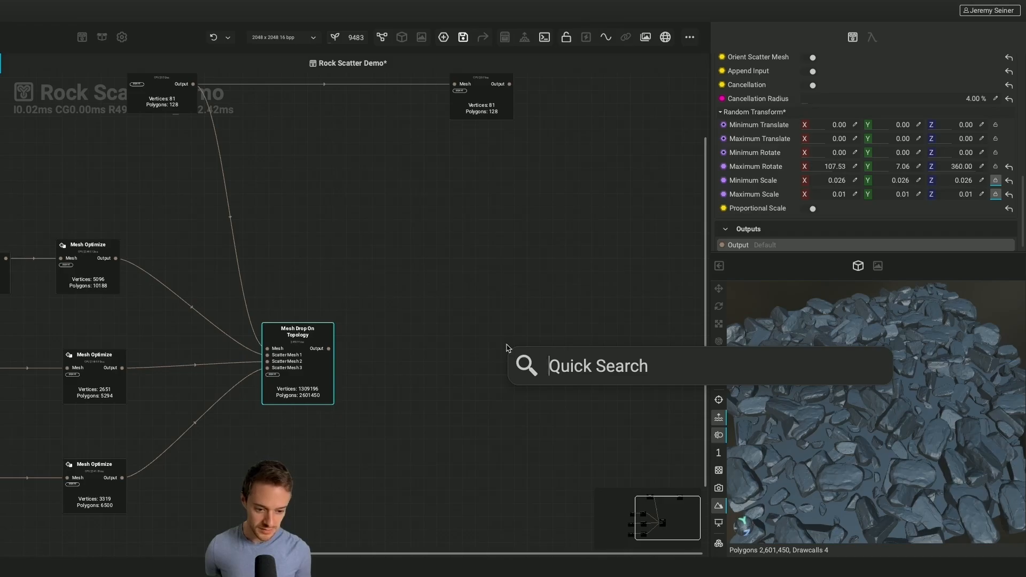
{"action": "type", "text": "mesh bake"}
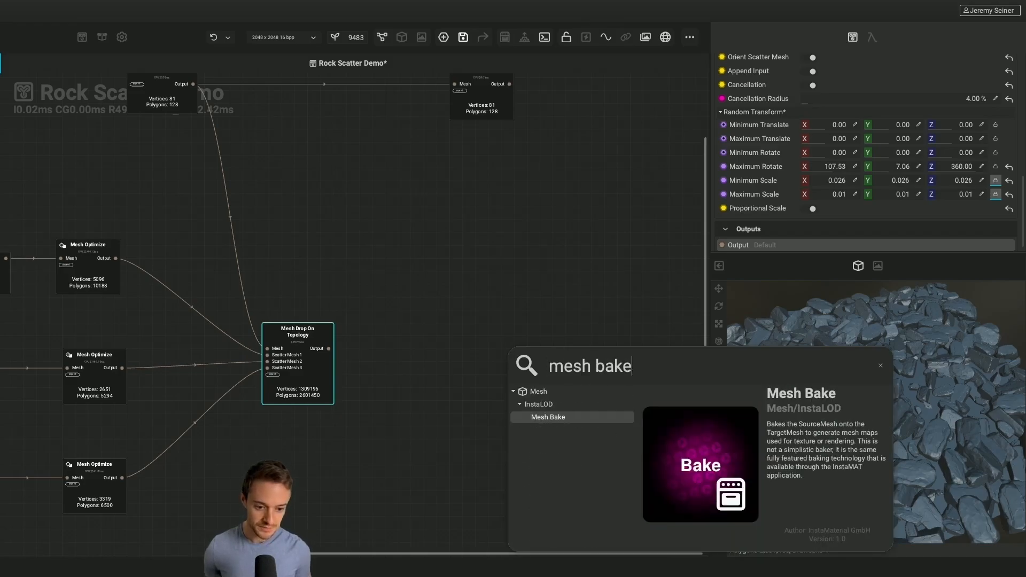
{"action": "key", "text": "Return"}
{"action": "left_click_drag", "start_coordinate": [562, 422], "coordinate": [557, 343]}
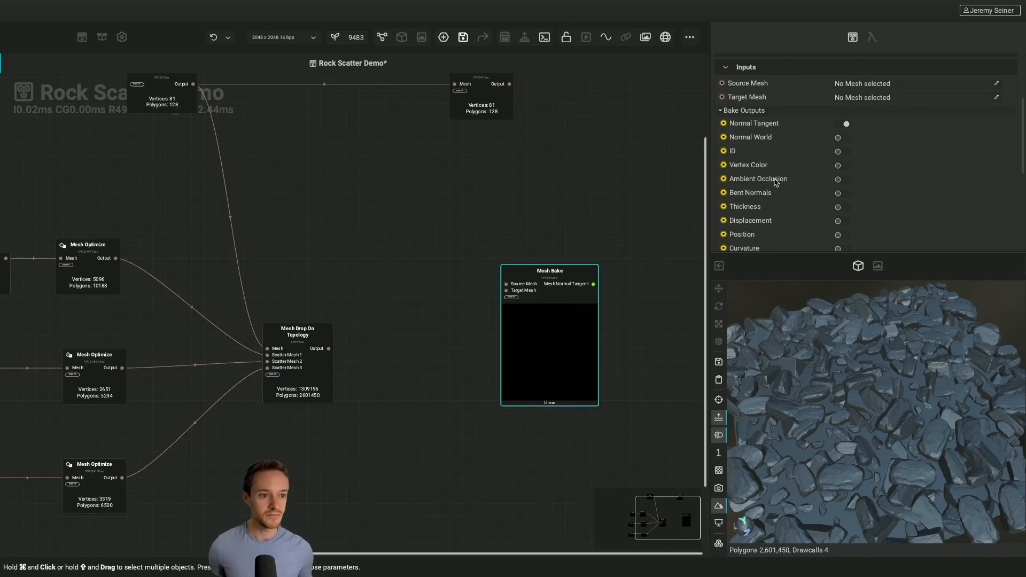
In the Mesh Bake node's bake outputs, turn off Normal Tangent and turn on Displacement
{"action": "scroll", "coordinate": [776, 182], "scroll_direction": "down", "scroll_amount": 3}
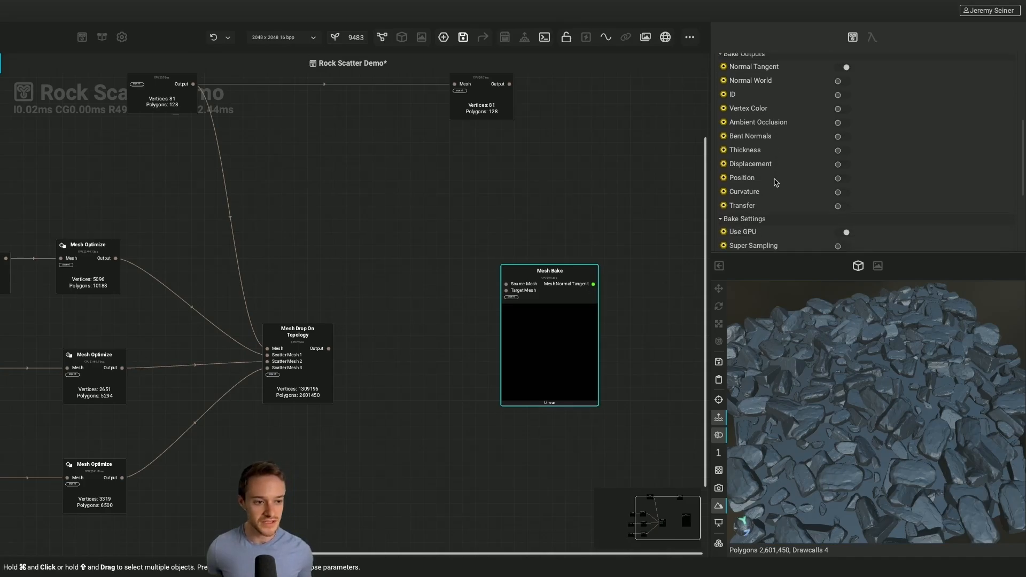
{"action": "scroll", "coordinate": [776, 182], "scroll_direction": "up", "scroll_amount": 1}
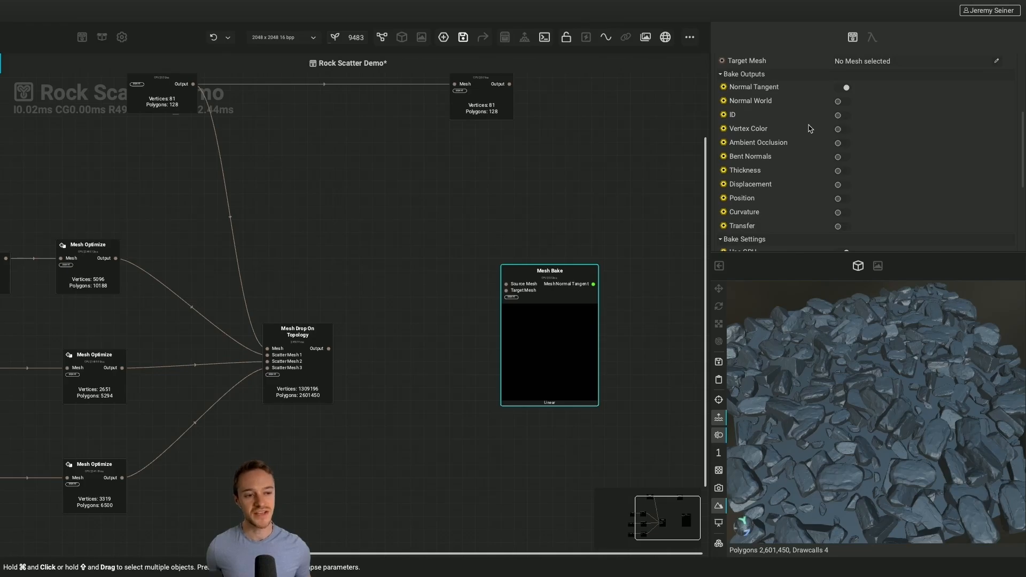
{"action": "left_click", "coordinate": [846, 88]}
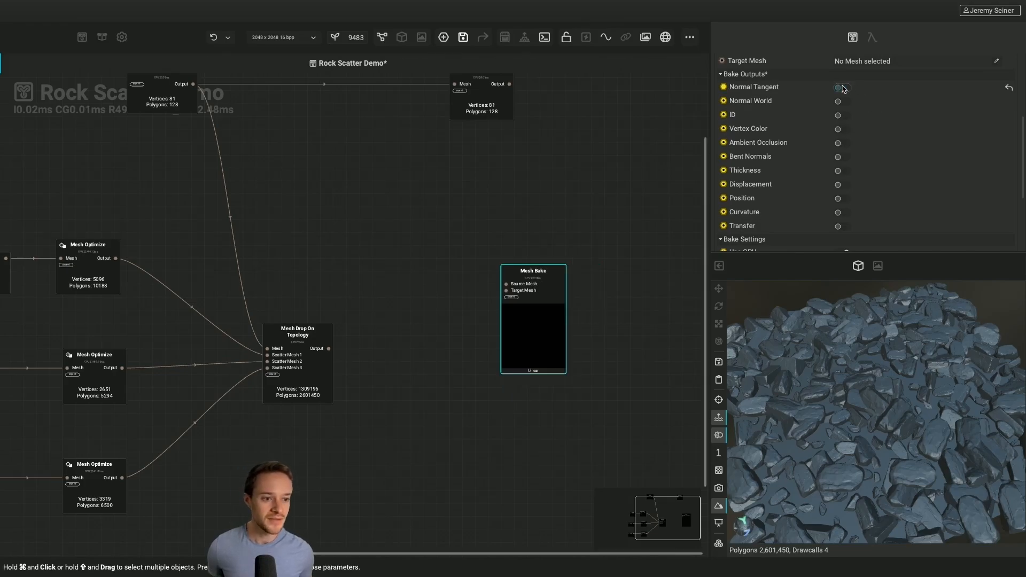
{"action": "left_click", "coordinate": [842, 185]}
Connect the Mesh Drop On Topology output to Mesh Bake's Source Mesh and the Mesh Transform output to its Target Mesh
{"action": "scroll", "coordinate": [544, 191], "scroll_direction": "up", "scroll_amount": 2}
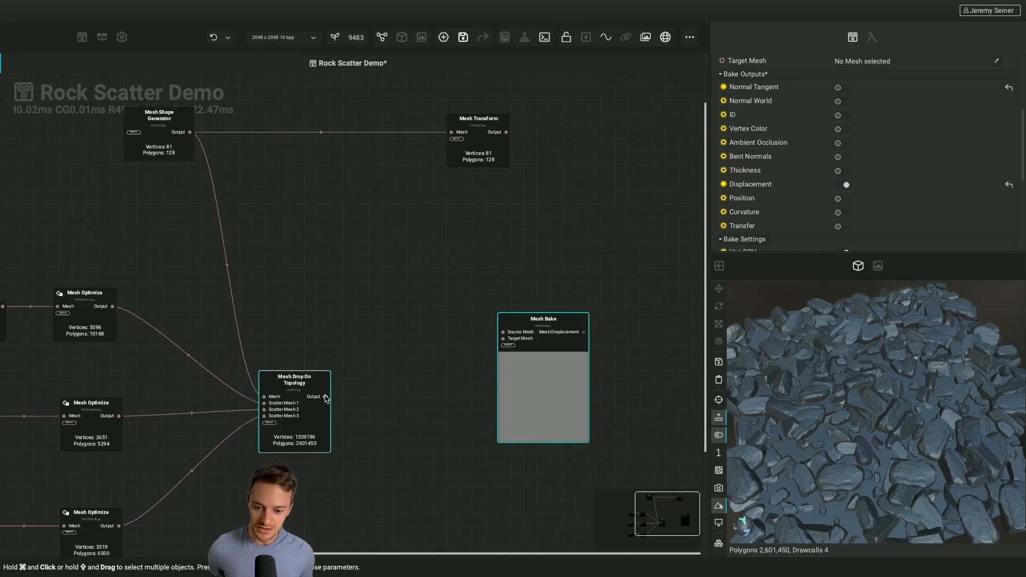
{"action": "left_click_drag", "start_coordinate": [326, 398], "coordinate": [503, 332]}
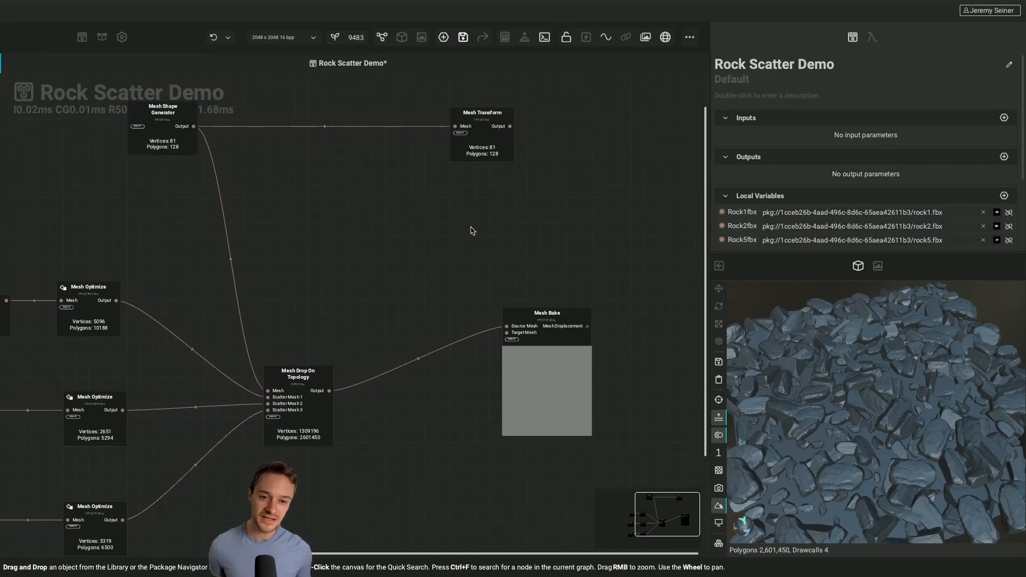
{"action": "left_click", "coordinate": [485, 143]}
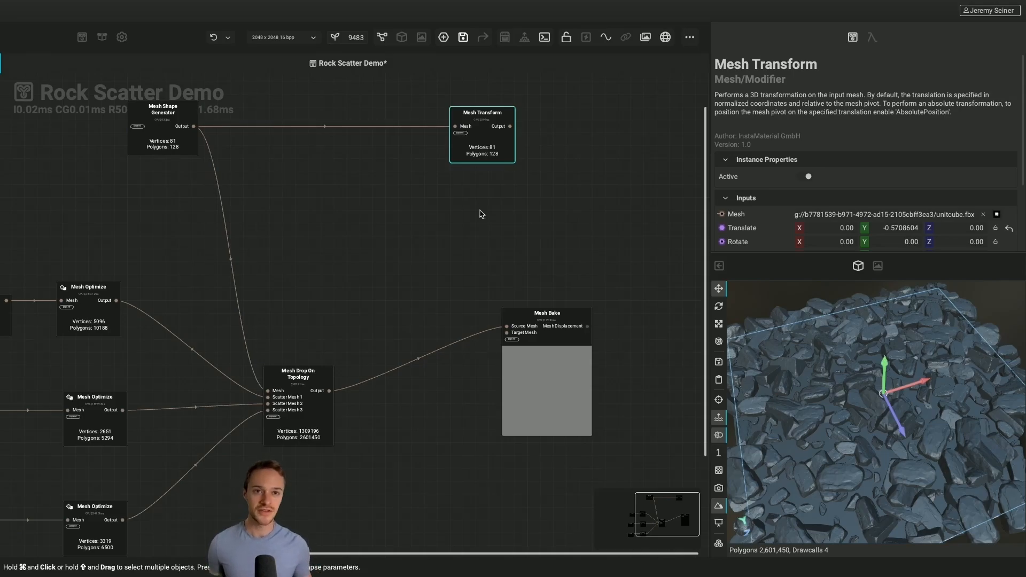
{"action": "left_click", "coordinate": [505, 169]}
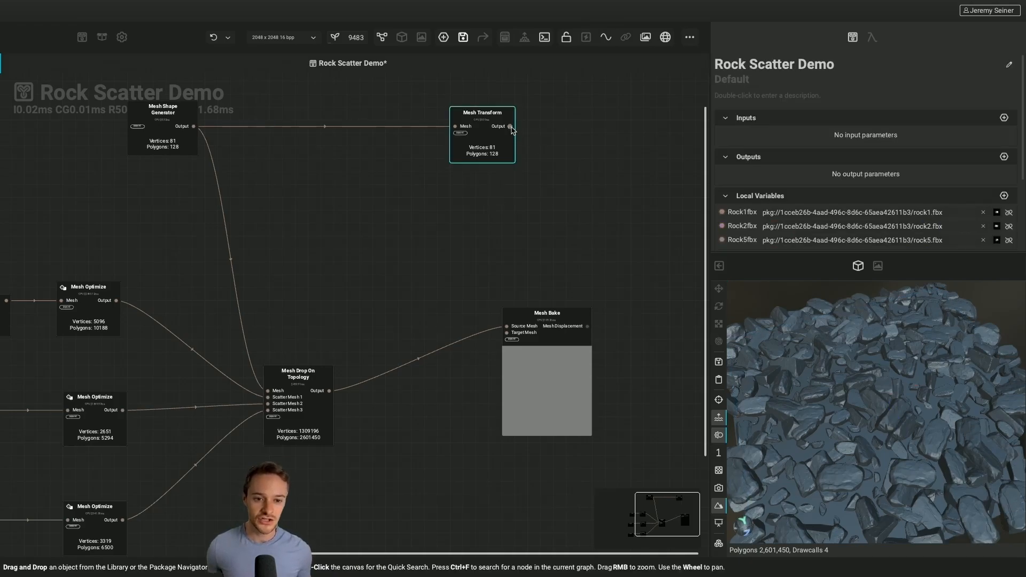
{"action": "left_click_drag", "start_coordinate": [510, 126], "coordinate": [501, 336]}
{"action": "left_click", "coordinate": [561, 396]}
{"action": "scroll", "coordinate": [564, 398], "scroll_direction": "right", "scroll_amount": 2}
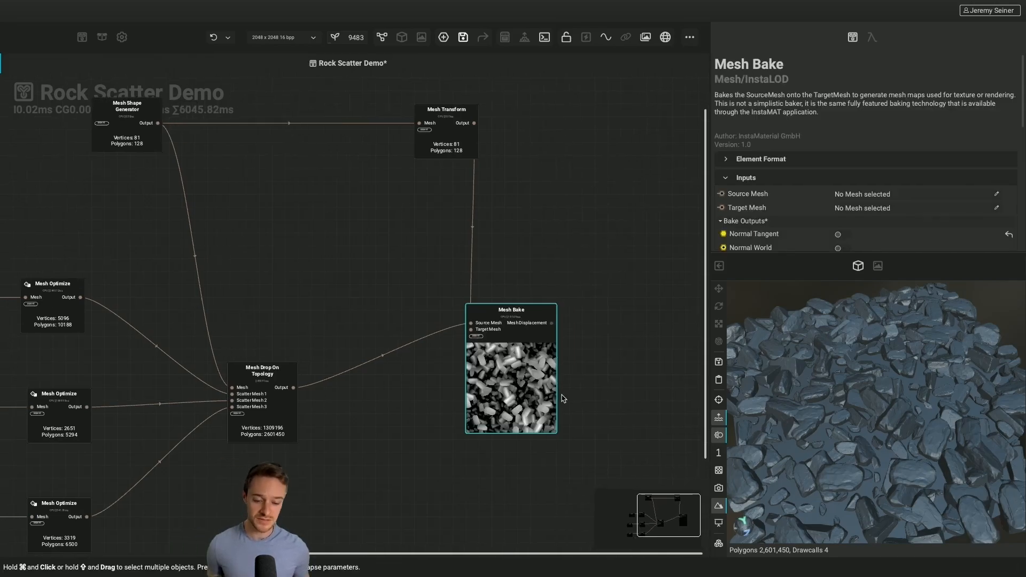
Move the Mesh Bake node slightly farther from its input nodes and preview its Mesh Displacement output
{"action": "left_click_drag", "start_coordinate": [538, 350], "coordinate": [583, 350]}
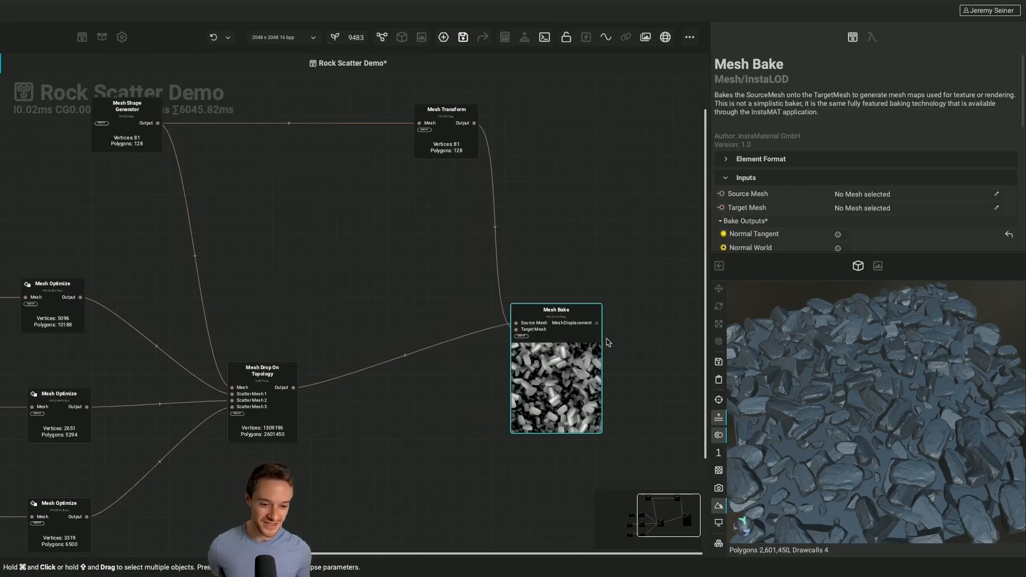
{"action": "left_click", "coordinate": [597, 323]}
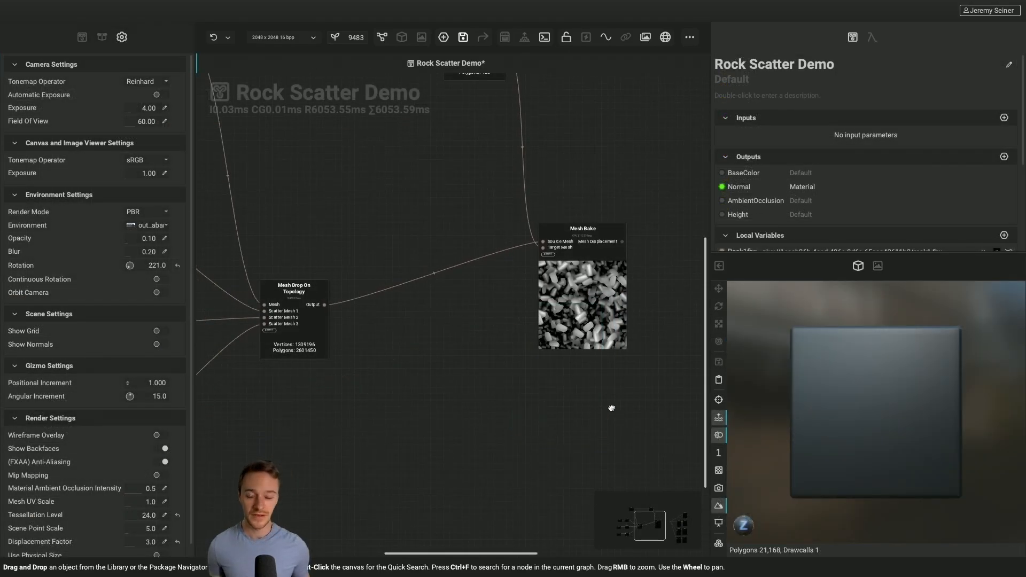
Set the graph's preview mesh to Plane_High.fbx and view the plane at an angle
{"action": "middle_click_drag", "start_coordinate": [611, 407], "coordinate": [545, 408]}
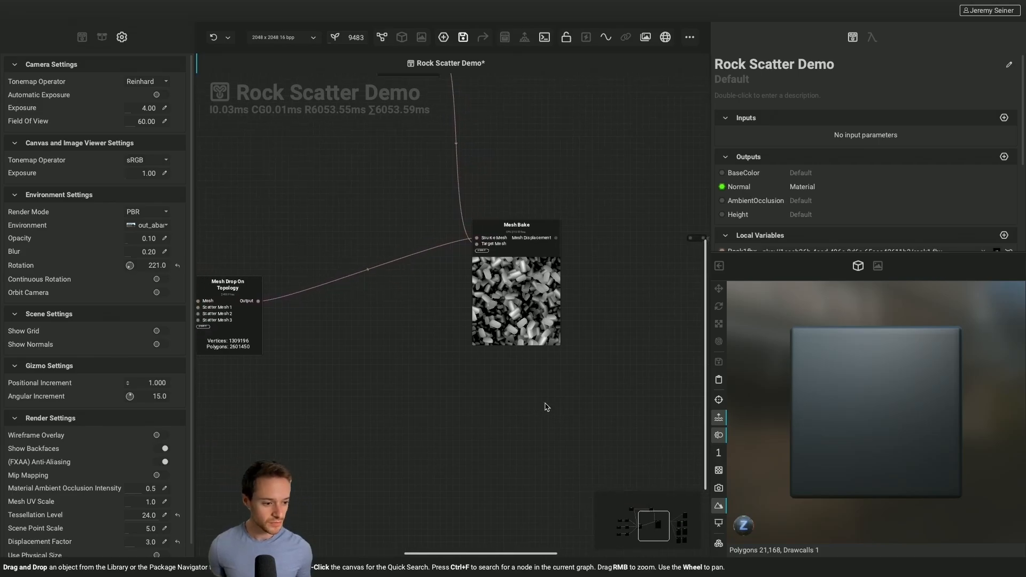
{"action": "key", "text": "v"}
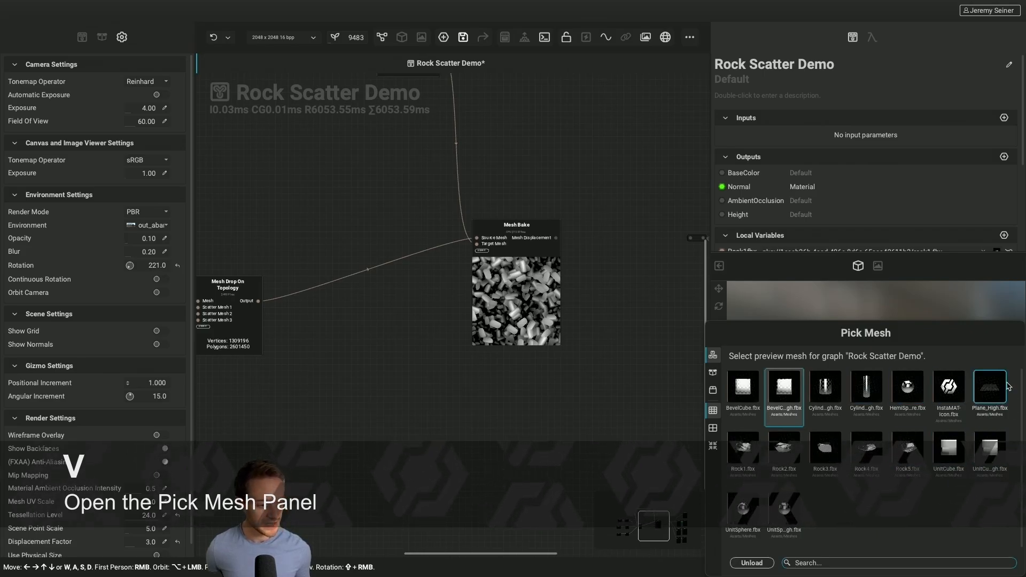
{"action": "left_click", "coordinate": [990, 392]}
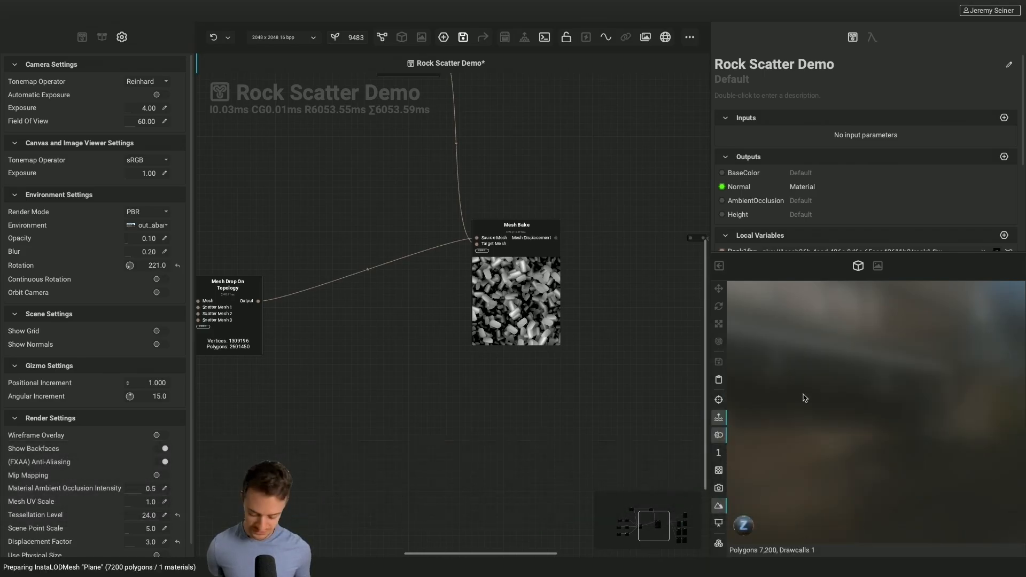
{"action": "left_click_drag", "start_coordinate": [811, 422], "coordinate": [819, 427]}
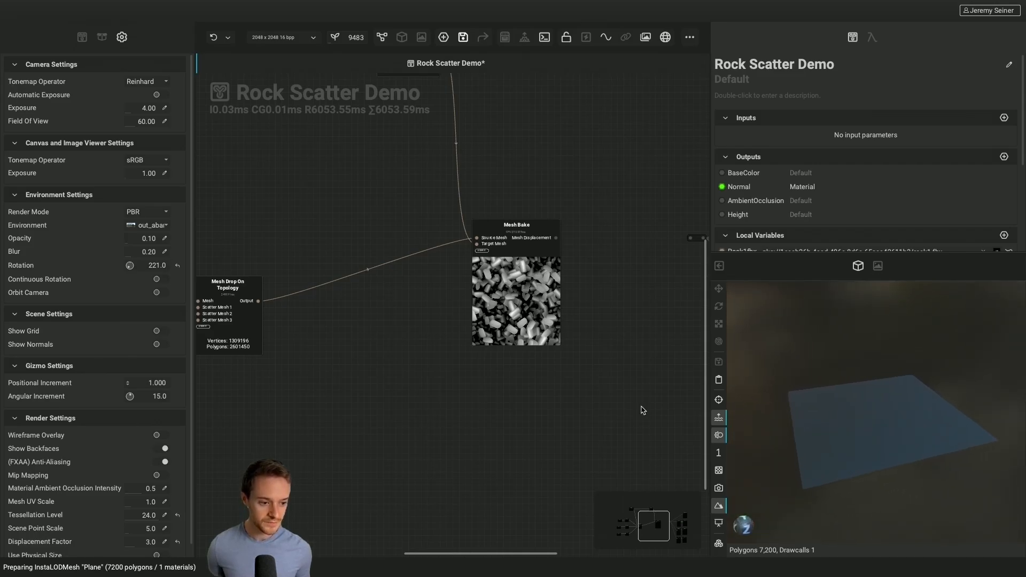
Connect Mesh Bake's Mesh Displacement output to the reroute node feeding the base color, normal, ambient occlusion and height branches
{"action": "middle_click_drag", "start_coordinate": [556, 414], "coordinate": [273, 396]}
{"action": "scroll", "coordinate": [273, 395], "scroll_direction": "down", "scroll_amount": 4}
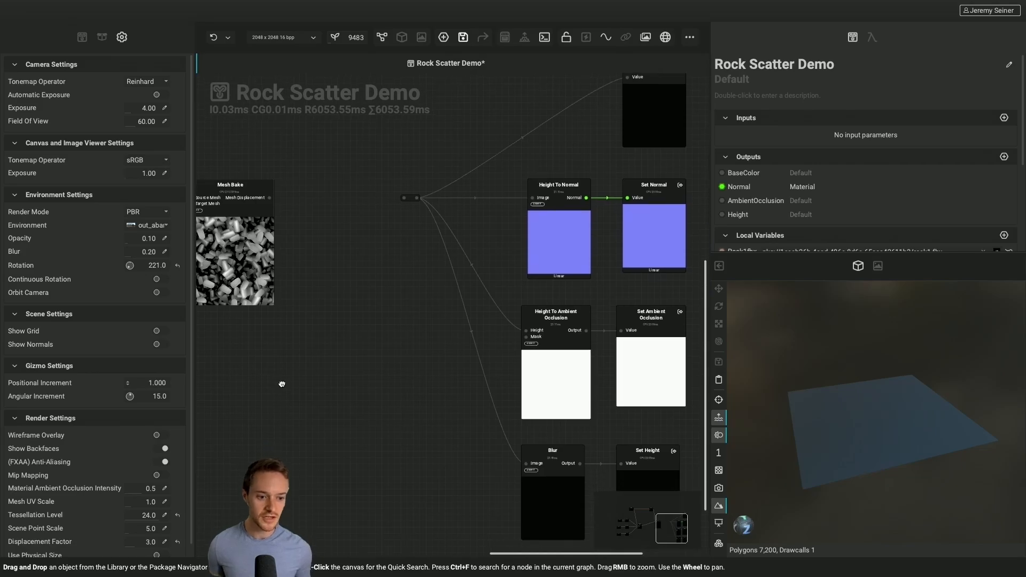
{"action": "middle_click_drag", "start_coordinate": [281, 348], "coordinate": [342, 402]}
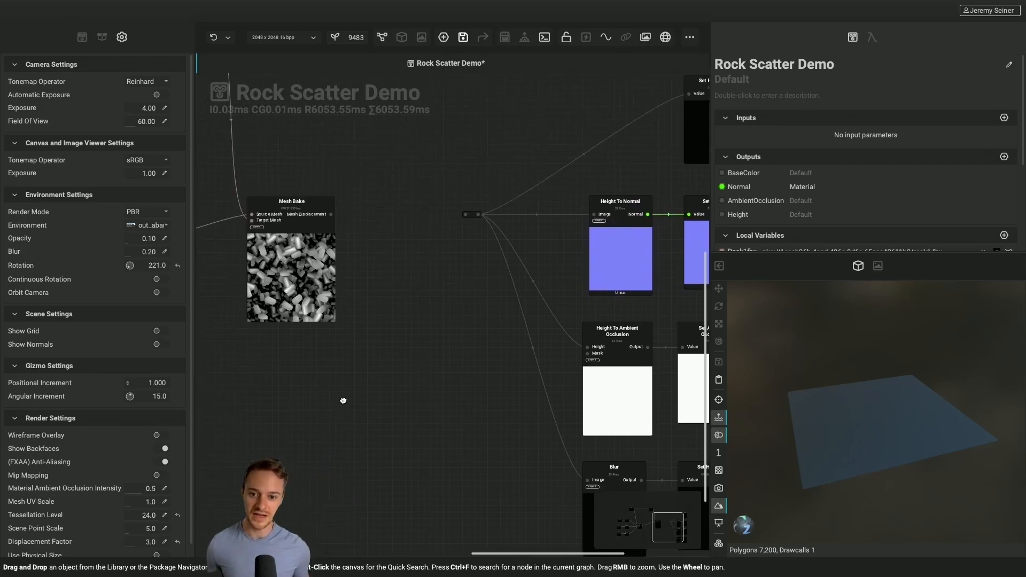
{"action": "left_click", "coordinate": [330, 217]}
{"action": "left_click_drag", "start_coordinate": [331, 217], "coordinate": [466, 217]}
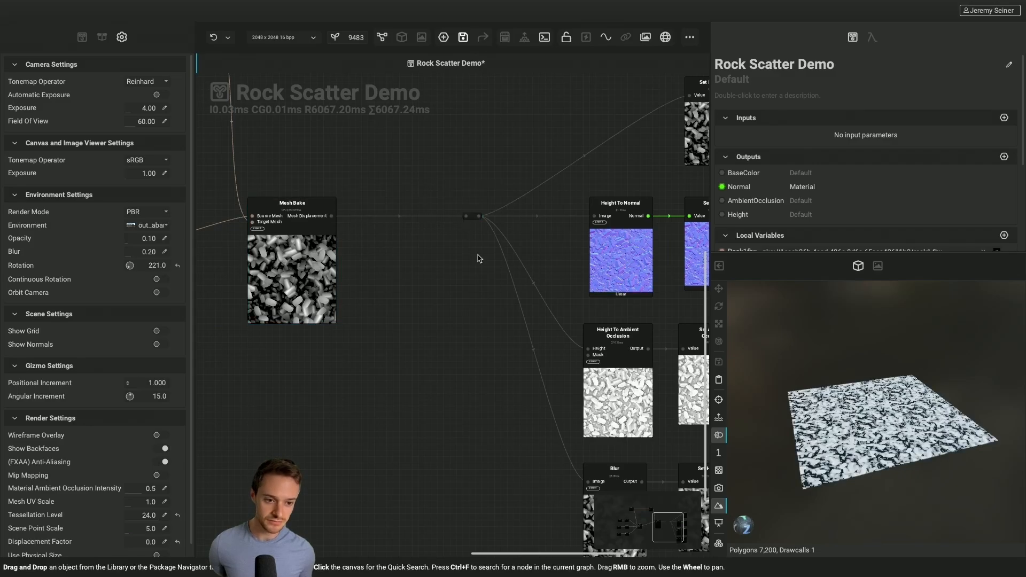
Set the render settings' Displacement Factor to 3.0 and inspect the displaced rocks on the plane up close
{"action": "scroll", "coordinate": [879, 433], "scroll_direction": "up", "scroll_amount": 3}
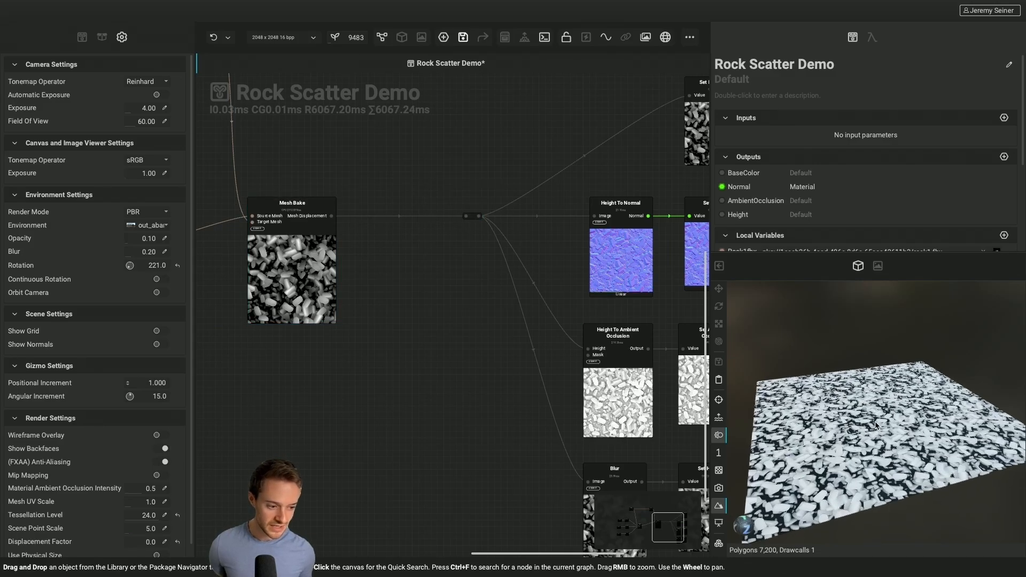
{"action": "scroll", "coordinate": [131, 435], "scroll_direction": "down", "scroll_amount": 1}
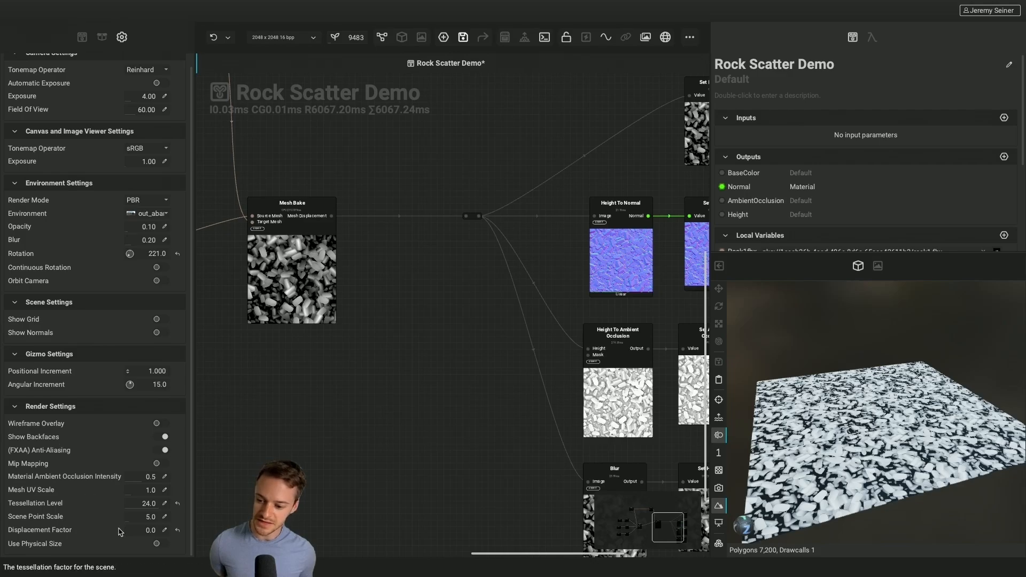
{"action": "left_click_drag", "start_coordinate": [126, 536], "coordinate": [134, 540]}
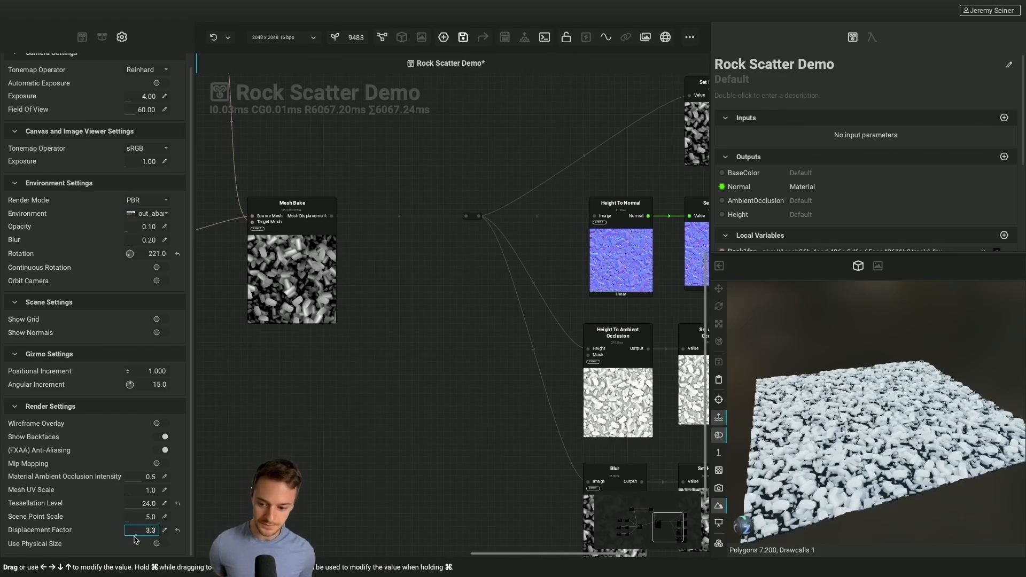
{"action": "scroll", "coordinate": [910, 426], "scroll_direction": "up", "scroll_amount": 5}
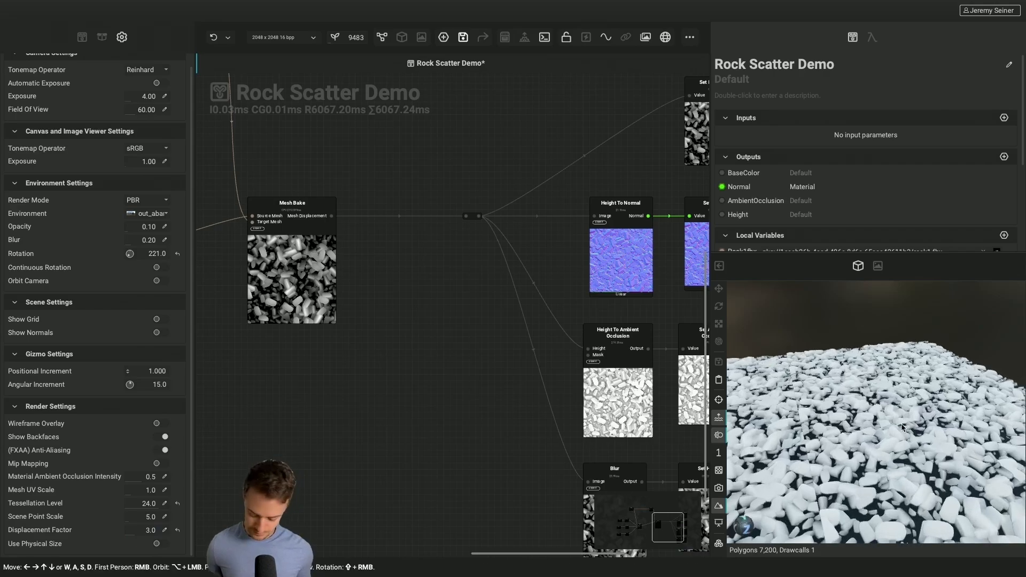
{"action": "left_click_drag", "start_coordinate": [886, 421], "coordinate": [849, 408], "text": "alt"}
{"action": "scroll", "coordinate": [848, 406], "scroll_direction": "up", "scroll_amount": 5}
{"action": "scroll", "coordinate": [848, 406], "scroll_direction": "up", "scroll_amount": 1}
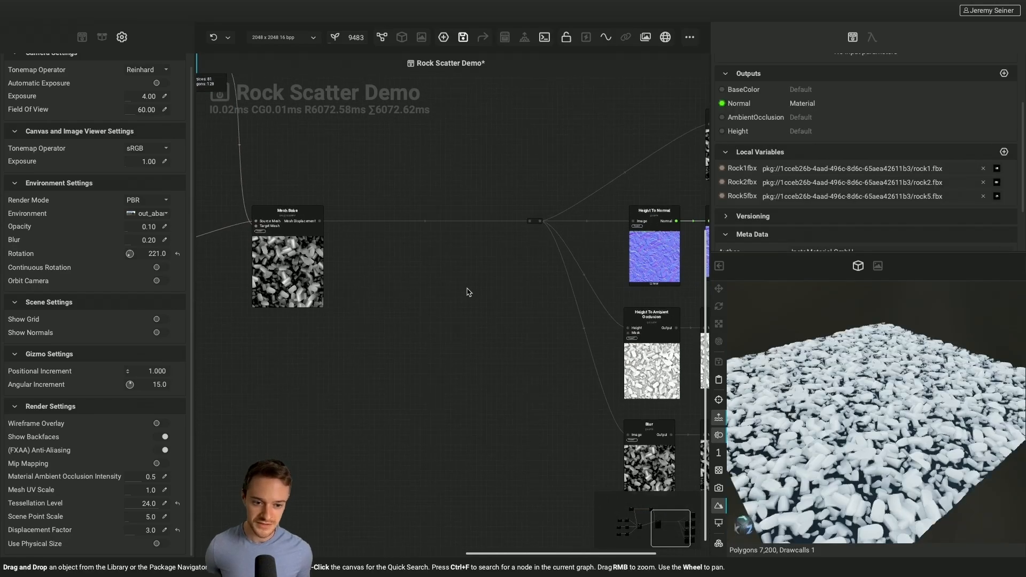
Insert a Make Seamless node on the wire between Mesh Bake and the reroute node, and align it with Mesh Bake
{"action": "scroll", "coordinate": [467, 293], "scroll_direction": "down", "scroll_amount": 1}
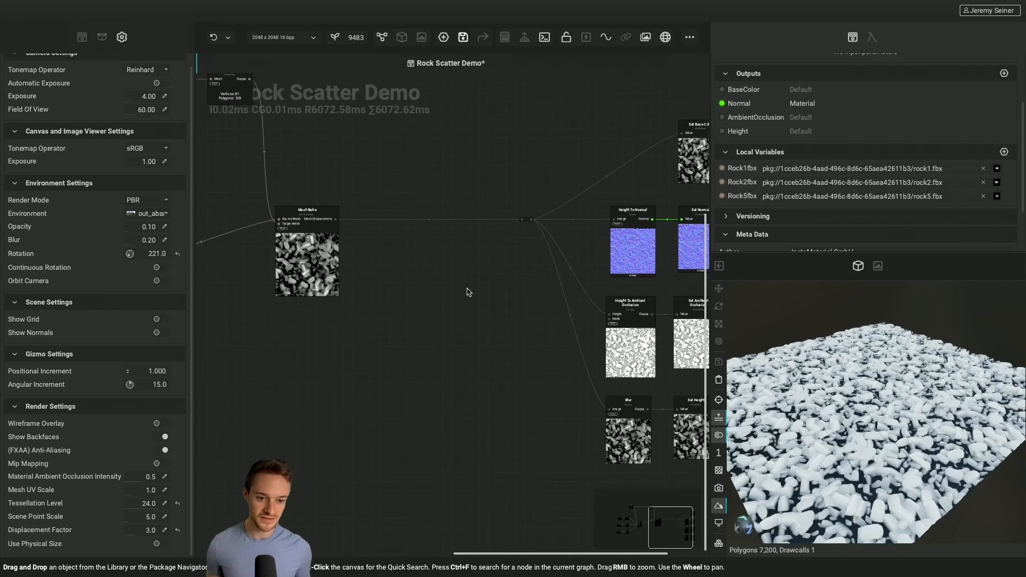
{"action": "double_click", "coordinate": [412, 219]}
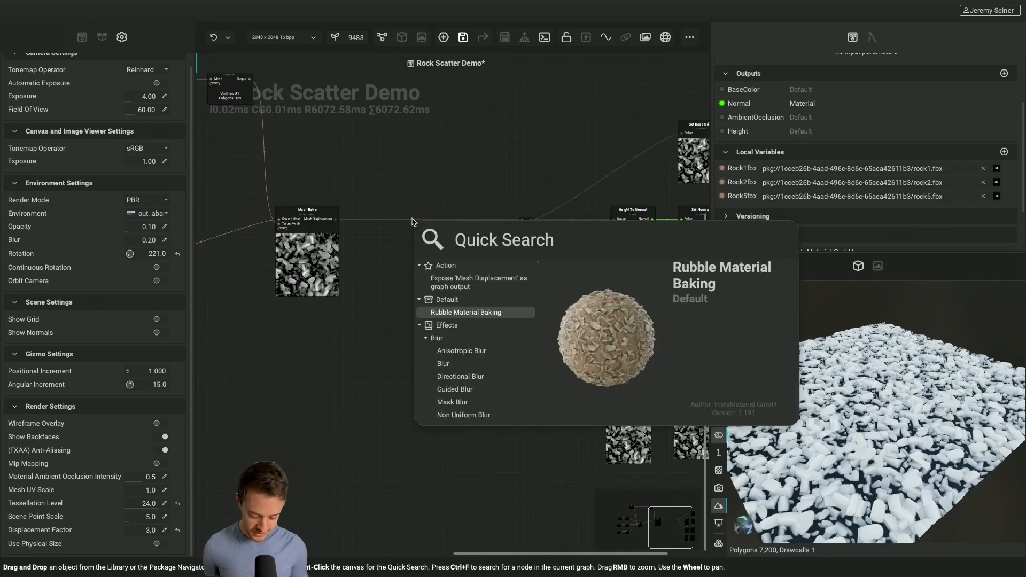
{"action": "type", "text": "make seamless"}
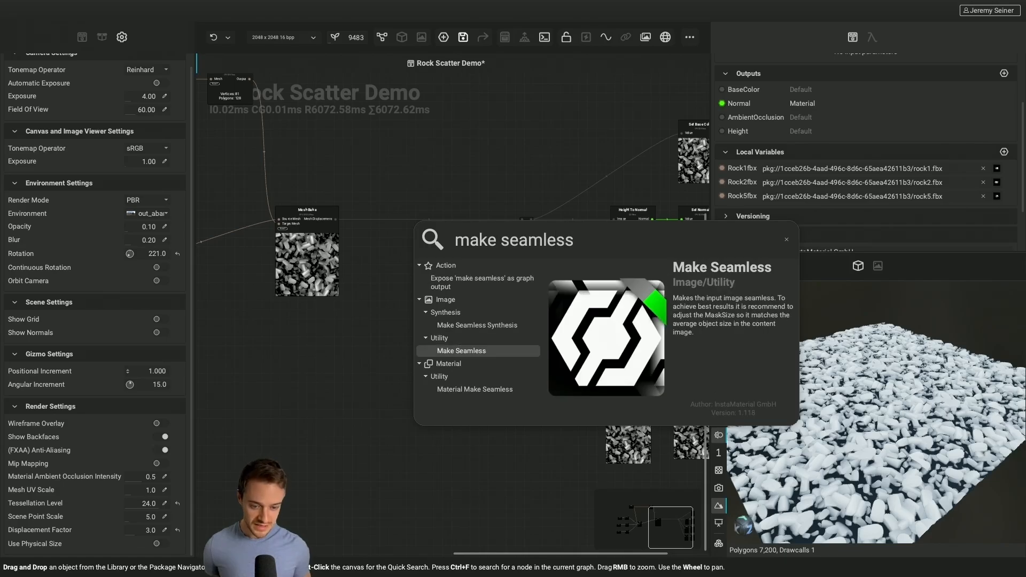
{"action": "key", "text": "Return"}
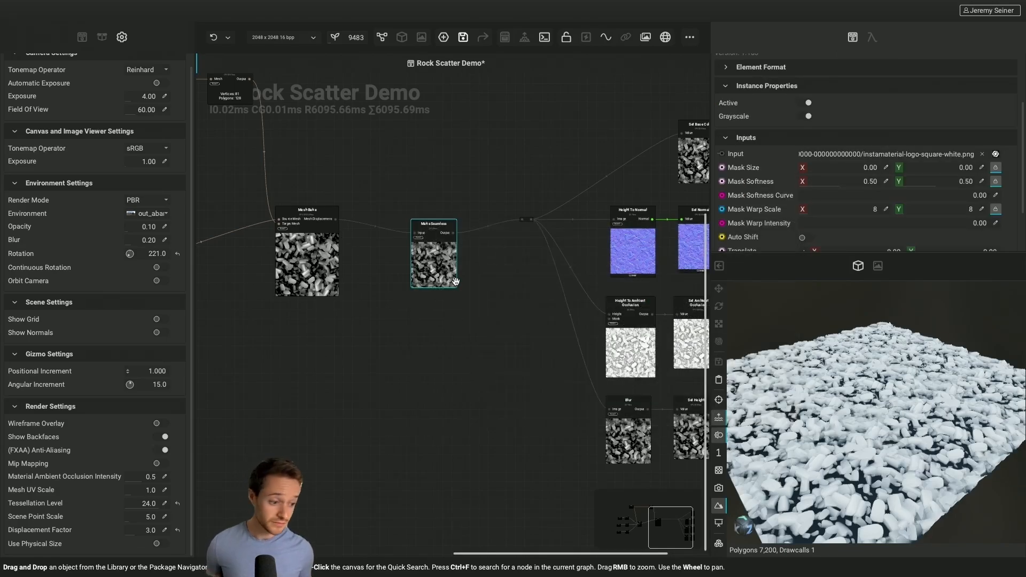
{"action": "scroll", "coordinate": [840, 453], "scroll_direction": "down", "scroll_amount": 2}
{"action": "scroll", "coordinate": [840, 453], "scroll_direction": "down", "scroll_amount": 1}
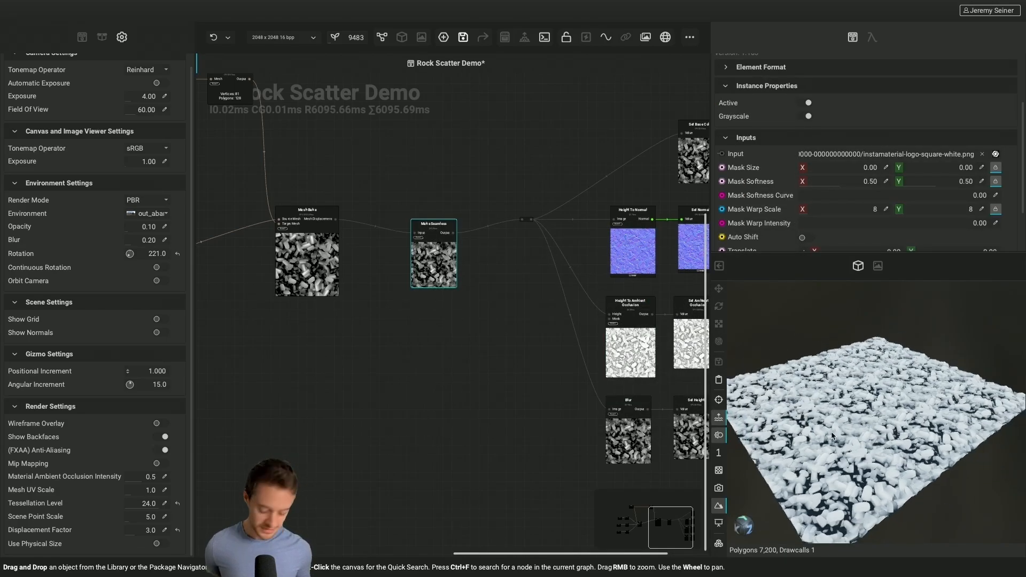
{"action": "left_click_drag", "start_coordinate": [840, 453], "coordinate": [828, 445], "text": "alt"}
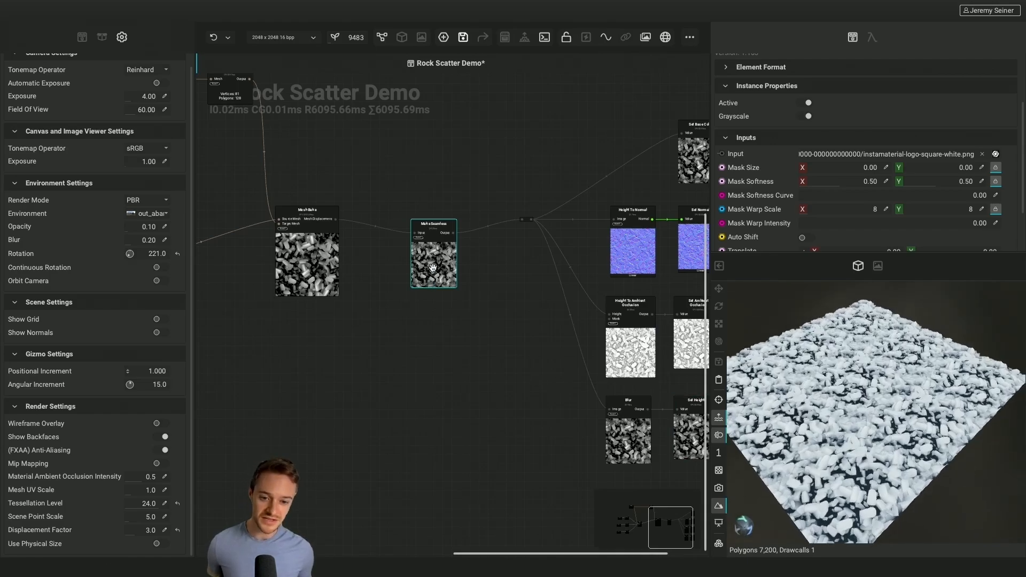
{"action": "left_click_drag", "start_coordinate": [431, 268], "coordinate": [431, 255]}
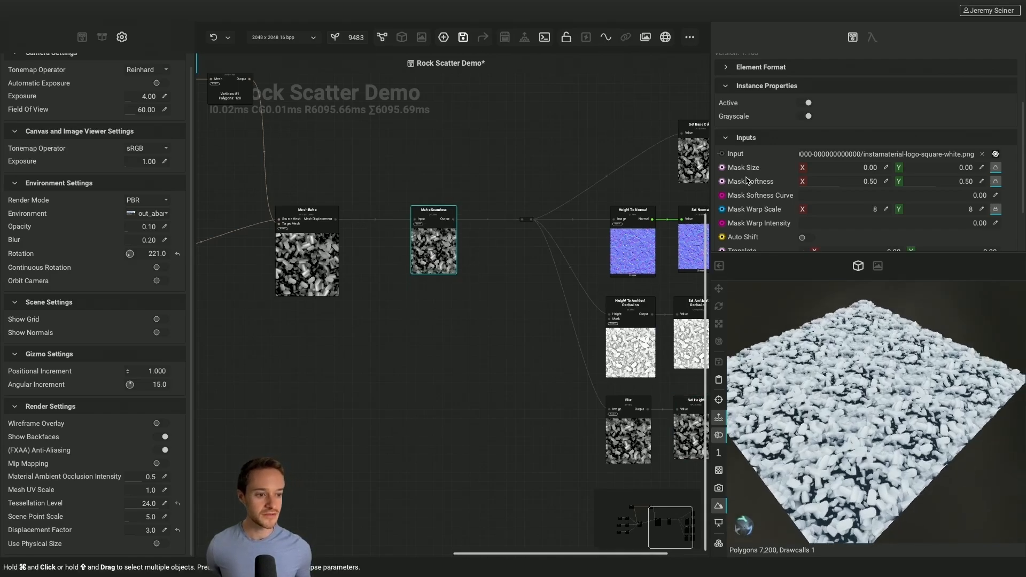
Set Make Seamless's Mask Size to 0.02 and Mask Softness to 0.05, and check the rock surface up close
{"action": "scroll", "coordinate": [749, 181], "scroll_direction": "up", "scroll_amount": 1}
{"action": "left_click_drag", "start_coordinate": [830, 194], "coordinate": [800, 187]}
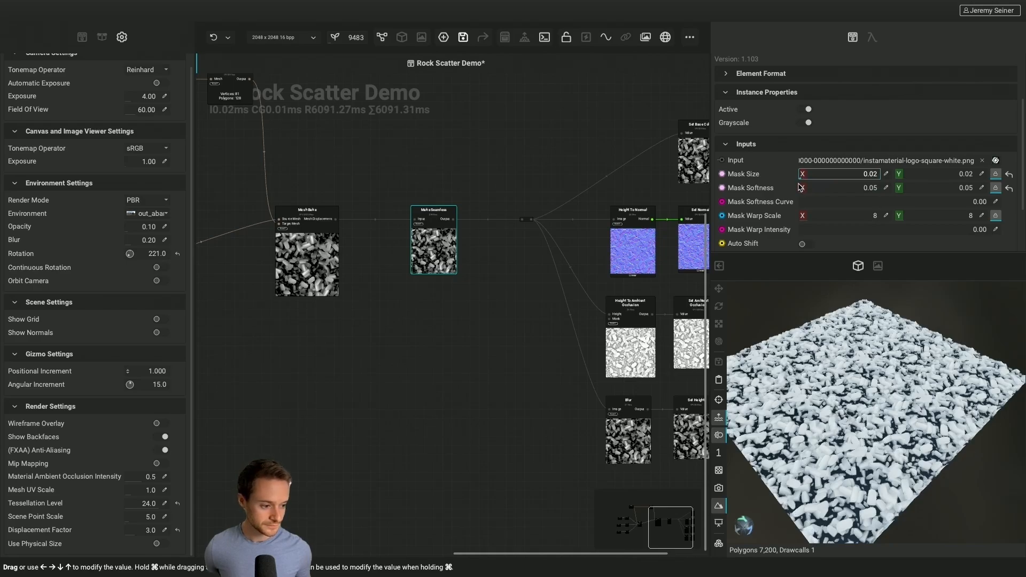
{"action": "scroll", "coordinate": [830, 400], "scroll_direction": "up", "scroll_amount": 5}
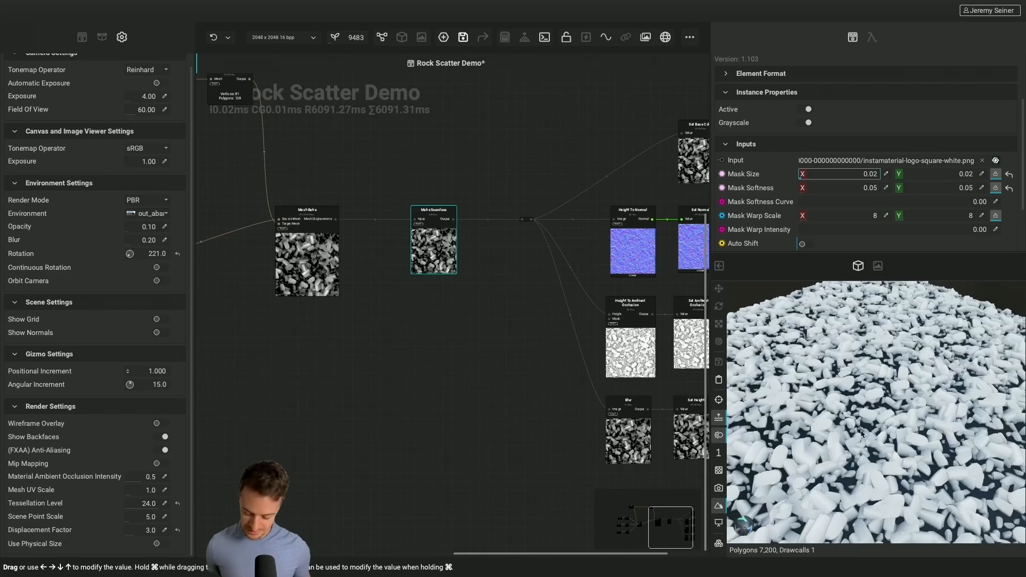
{"action": "left_click_drag", "start_coordinate": [830, 400], "coordinate": [806, 420]}
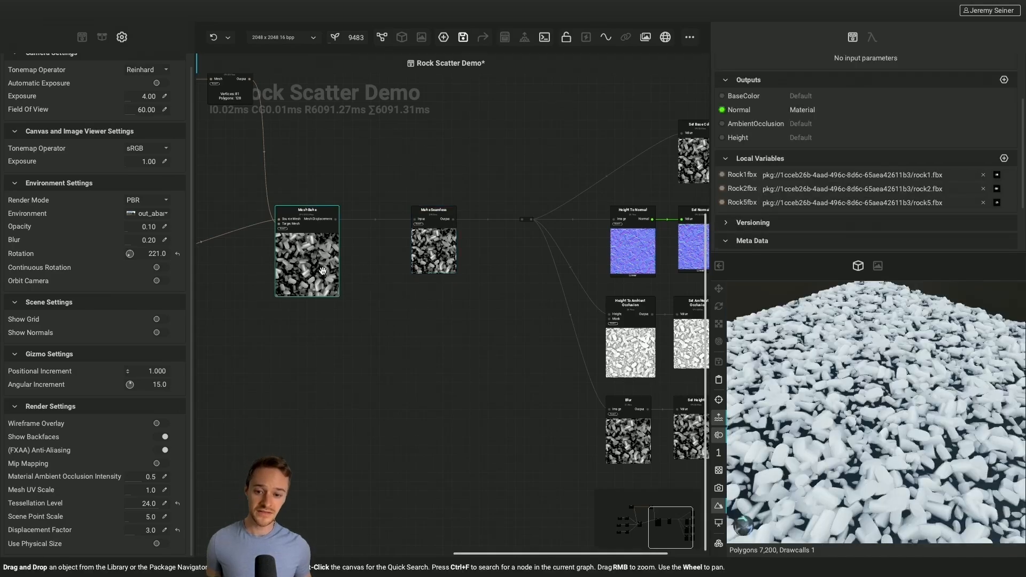
Select the Mesh Bake node and review its available bake outputs
{"action": "left_click", "coordinate": [310, 264]}
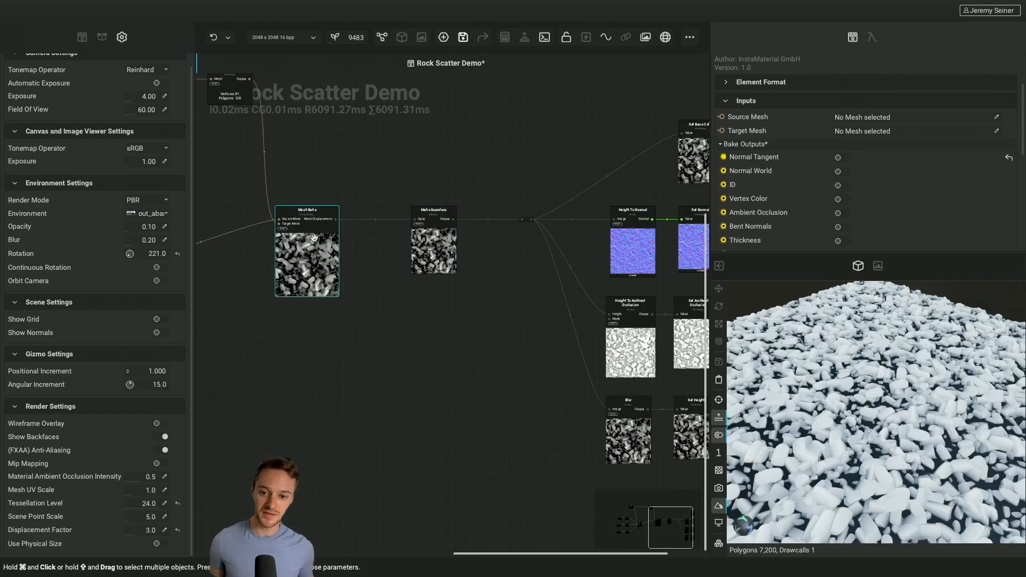
{"action": "scroll", "coordinate": [780, 200], "scroll_direction": "down", "scroll_amount": 3}
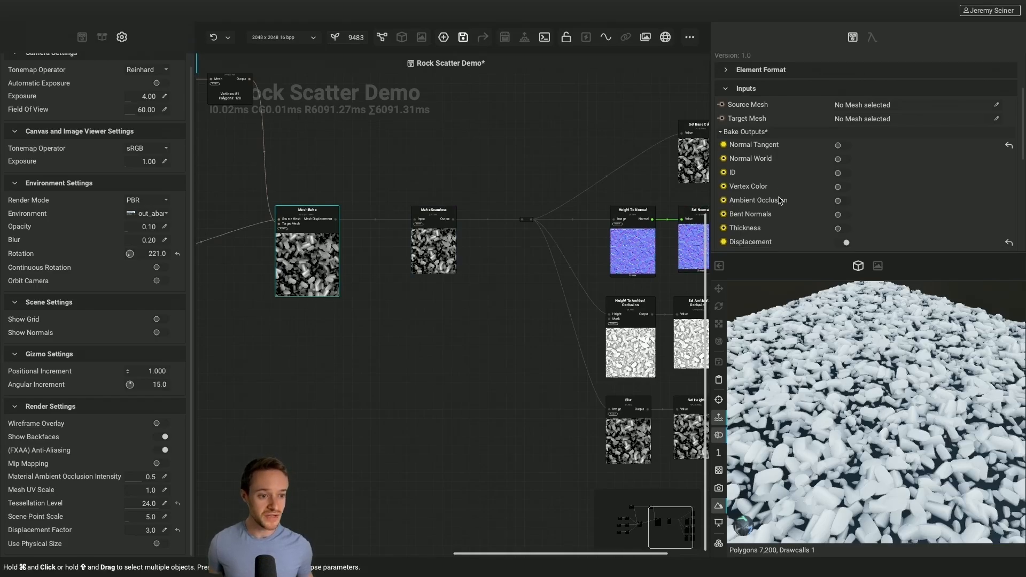
{"action": "scroll", "coordinate": [779, 201], "scroll_direction": "down", "scroll_amount": 2}
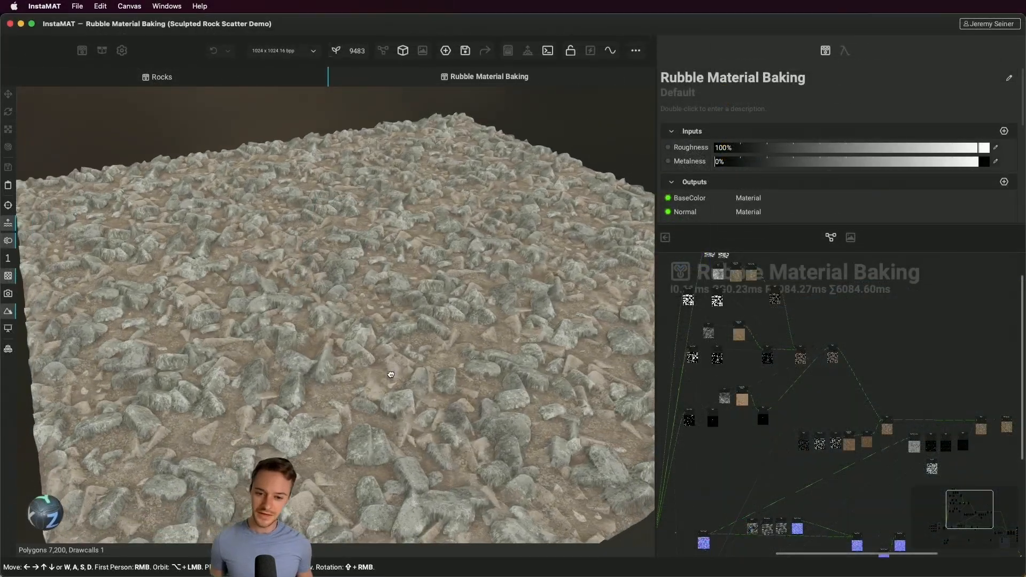
Look over the Rubble Material Baking graph, from its colour and normal nodes back to the mesh scattering nodes
{"action": "mouse_move", "coordinate": [390, 374]}
{"action": "left_mouse_down", "text": "alt"}
{"action": "mouse_move", "coordinate": [407, 378]}
{"action": "mouse_move", "coordinate": [397, 381]}
{"action": "mouse_move", "coordinate": [403, 389]}
{"action": "left_mouse_up", "text": "alt"}
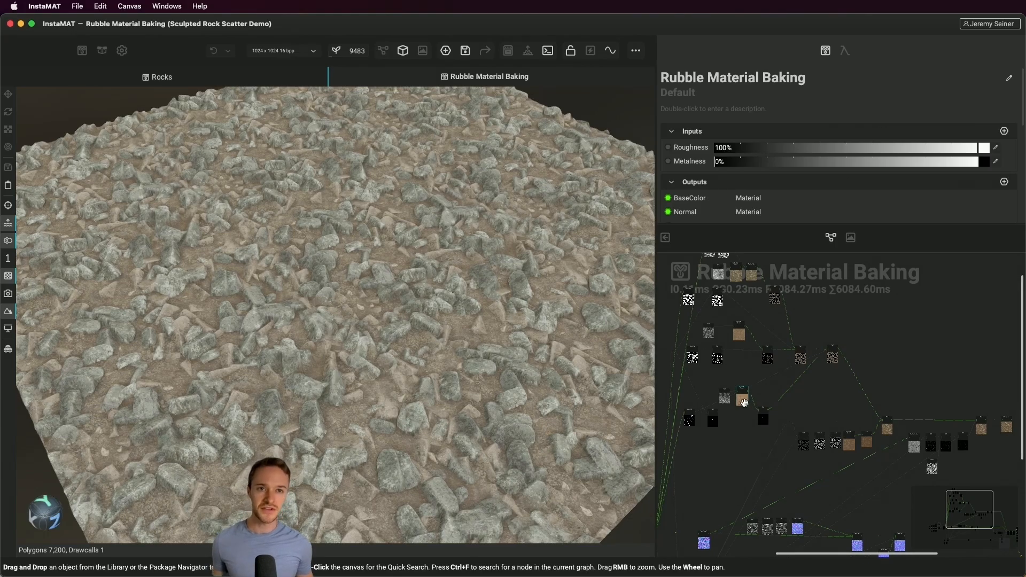
{"action": "scroll", "coordinate": [832, 421], "scroll_direction": "right", "scroll_amount": 5}
{"action": "scroll", "coordinate": [832, 421], "scroll_direction": "down", "scroll_amount": 2}
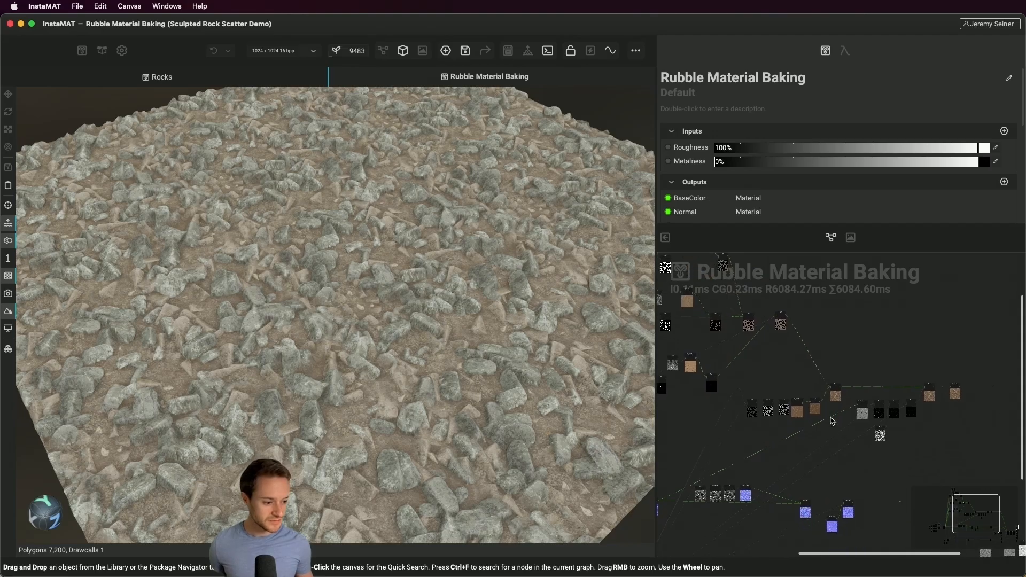
{"action": "scroll", "coordinate": [833, 421], "scroll_direction": "down", "scroll_amount": 2}
{"action": "scroll", "coordinate": [832, 420], "scroll_direction": "right", "scroll_amount": 1}
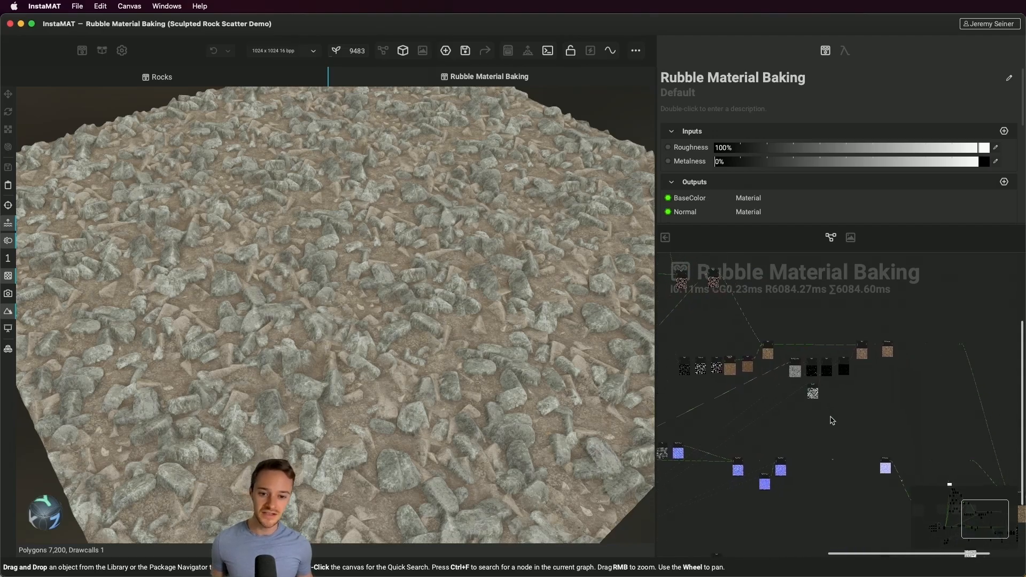
{"action": "scroll", "coordinate": [807, 449], "scroll_direction": "left", "scroll_amount": 8}
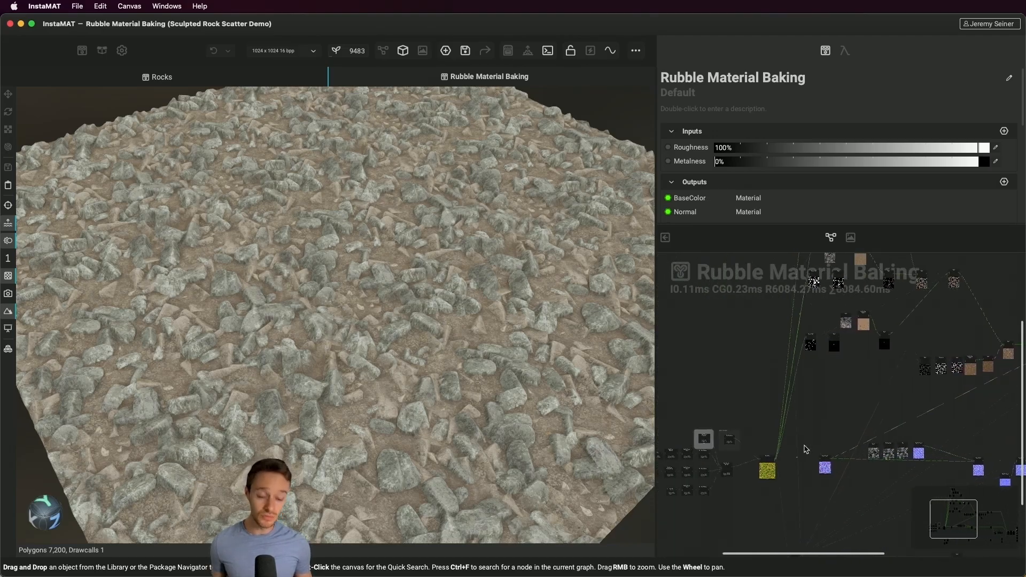
{"action": "scroll", "coordinate": [796, 447], "scroll_direction": "up", "scroll_amount": 6}
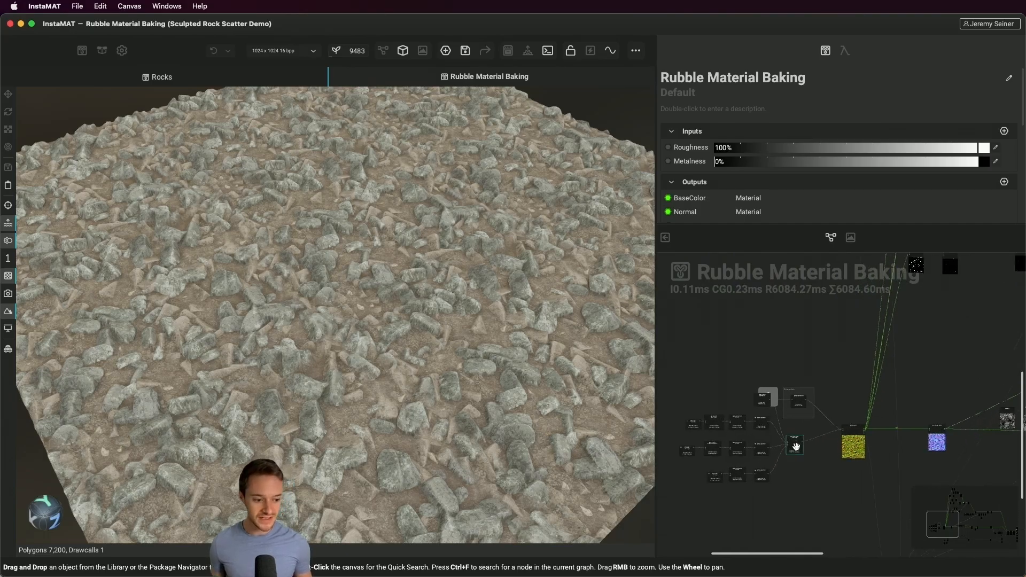
Select the Mesh Drop On Topology node and review its count, scatter mesh, cancellation and random transform settings
{"action": "scroll", "coordinate": [796, 448], "scroll_direction": "down", "scroll_amount": 1}
{"action": "left_click", "coordinate": [796, 433]}
{"action": "key", "text": "f"}
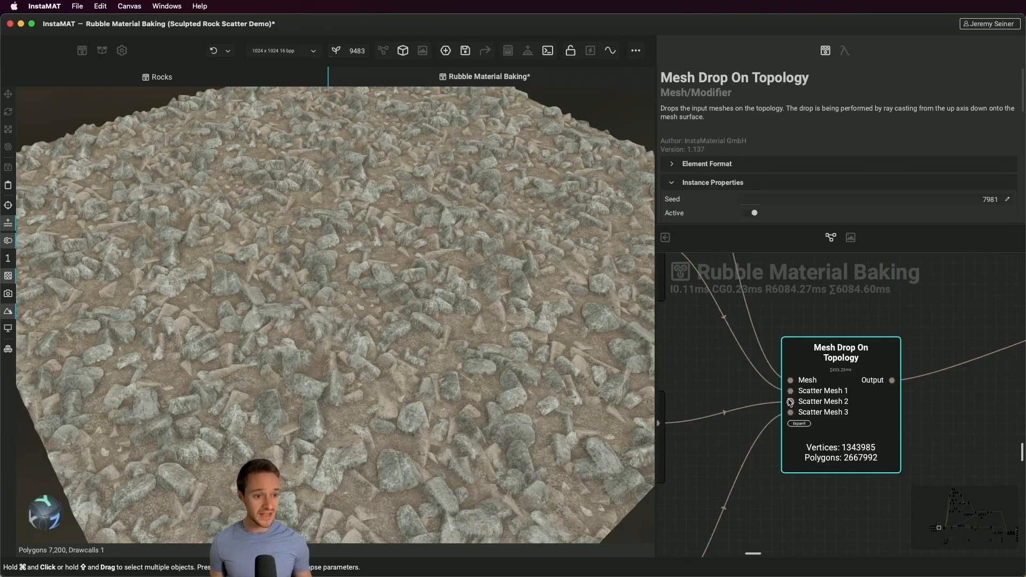
{"action": "scroll", "coordinate": [717, 166], "scroll_direction": "down", "scroll_amount": 5}
{"action": "scroll", "coordinate": [718, 167], "scroll_direction": "down", "scroll_amount": 8}
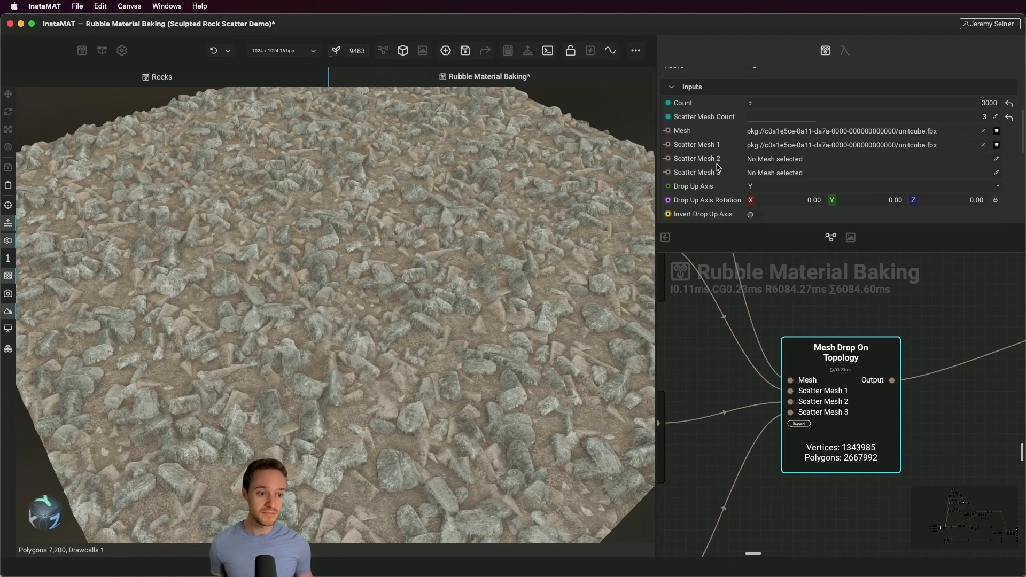
{"action": "scroll", "coordinate": [718, 167], "scroll_direction": "down", "scroll_amount": 2}
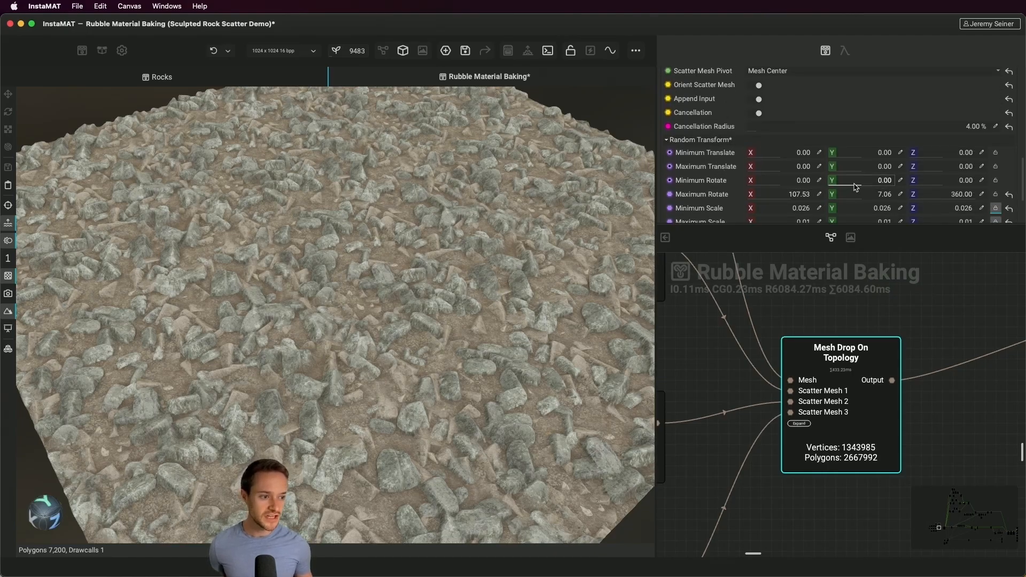
{"action": "mouse_move", "coordinate": [856, 183]}
{"action": "left_mouse_down"}
{"action": "mouse_move", "coordinate": [877, 190]}
{"action": "mouse_move", "coordinate": [857, 191]}
{"action": "left_mouse_up"}
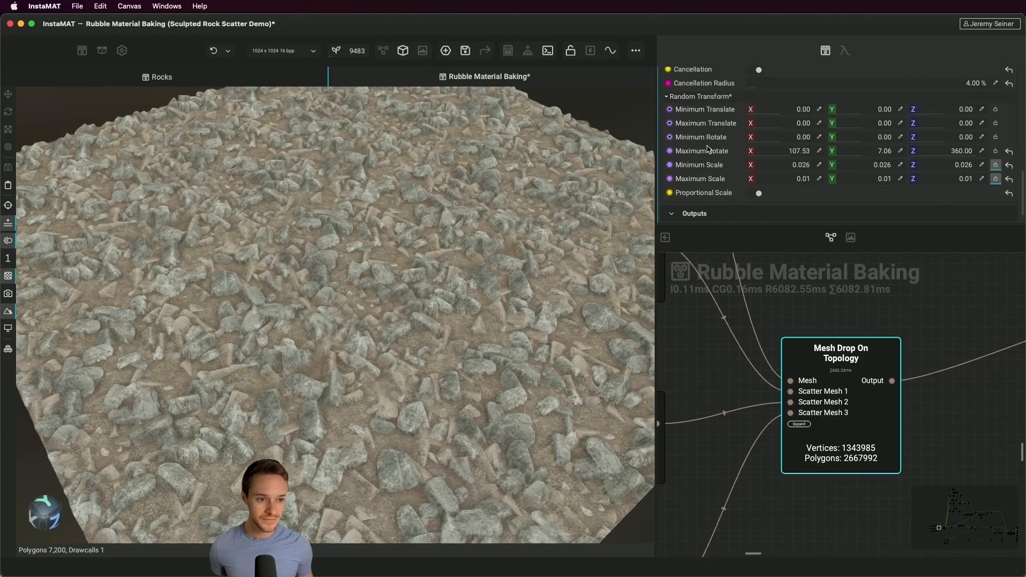
{"action": "scroll", "coordinate": [708, 150], "scroll_direction": "up", "scroll_amount": 5}
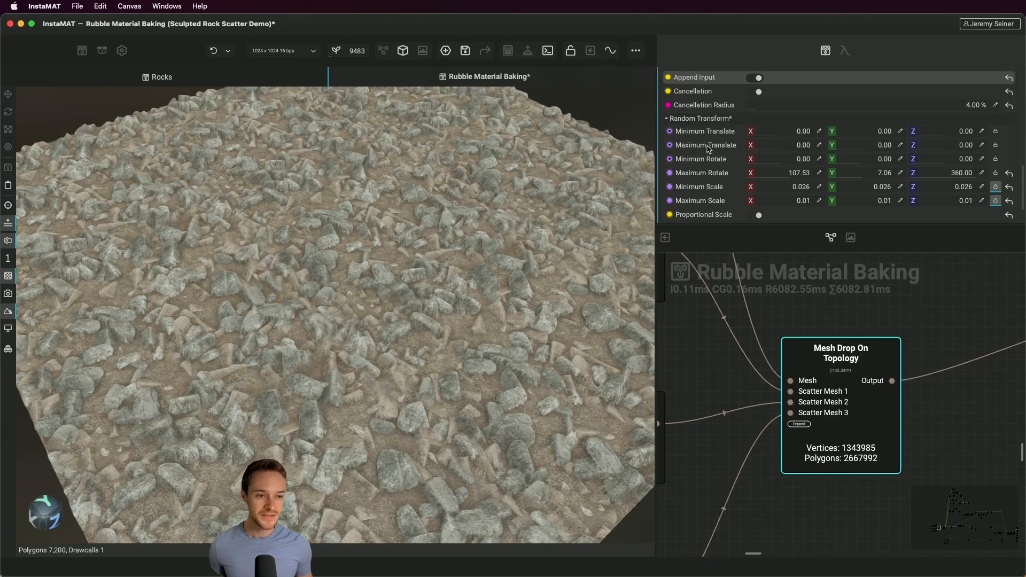
{"action": "scroll", "coordinate": [708, 149], "scroll_direction": "up", "scroll_amount": 6}
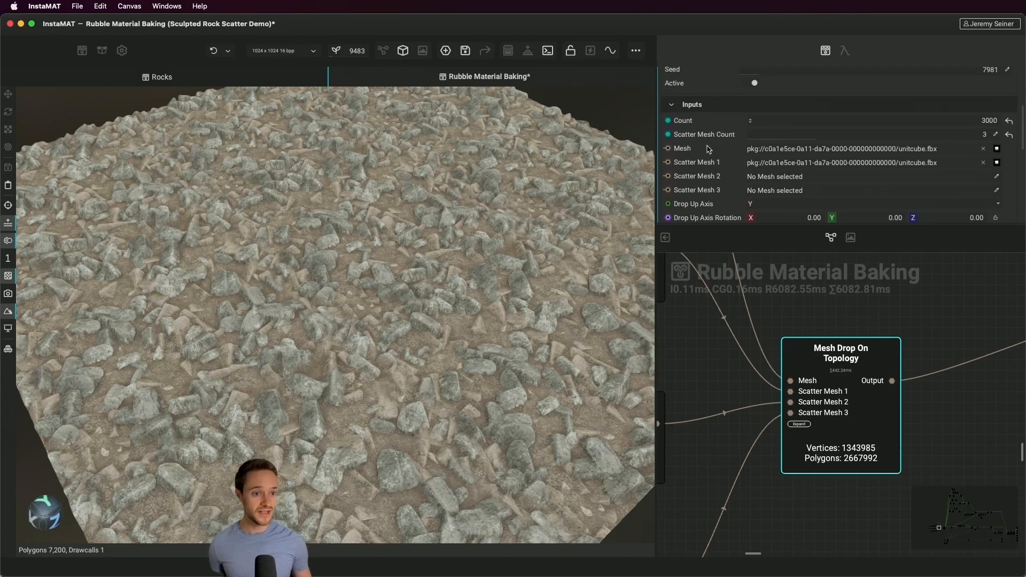
{"action": "scroll", "coordinate": [709, 150], "scroll_direction": "up", "scroll_amount": 1}
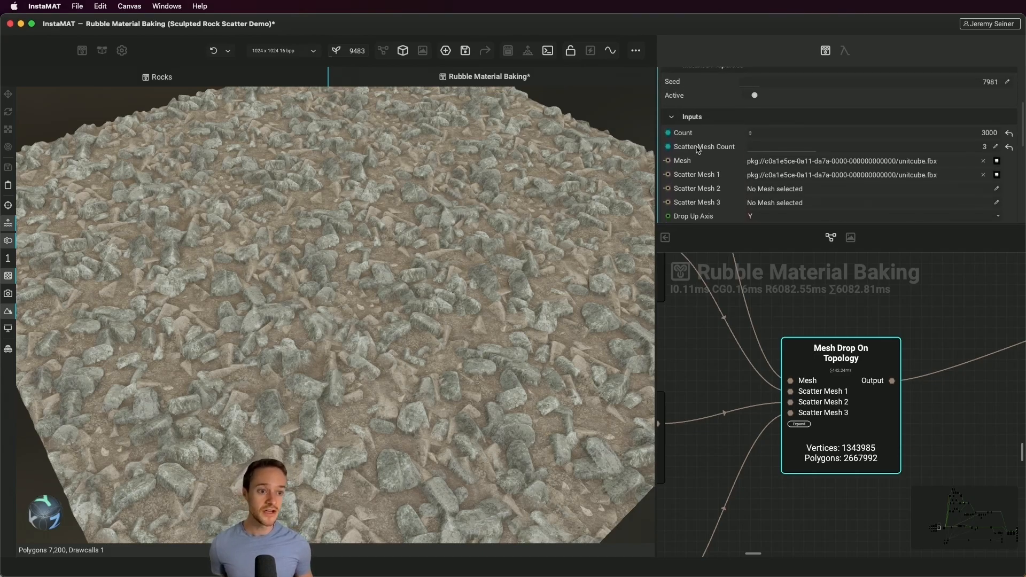
{"action": "scroll", "coordinate": [697, 148], "scroll_direction": "up", "scroll_amount": 3}
Try several Seed values on the Mesh Drop On Topology node, including 25559, to vary the rubble layout
{"action": "left_click", "coordinate": [821, 108]}
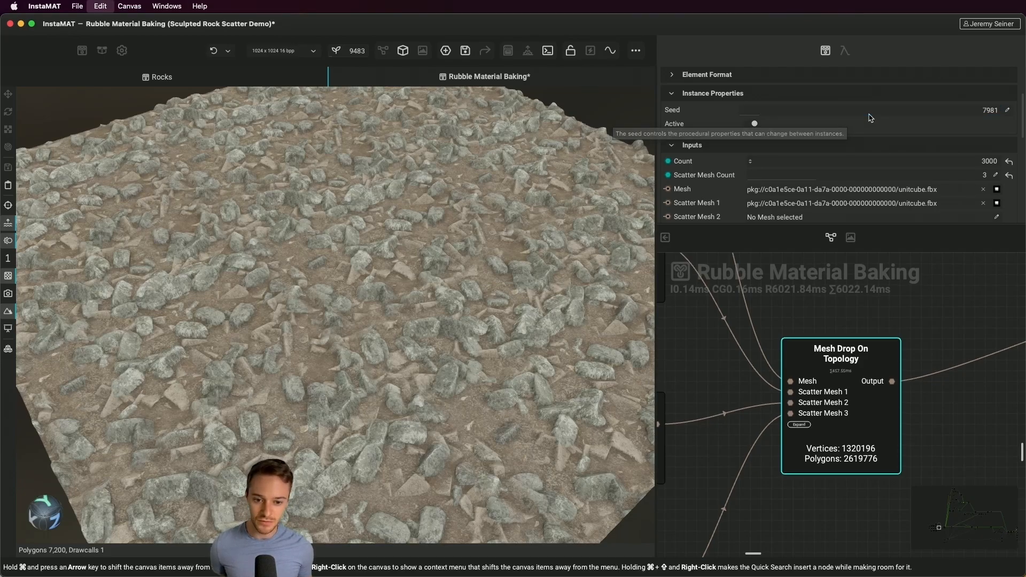
{"action": "key", "text": "super+z"}
{"action": "left_click", "coordinate": [805, 111]}
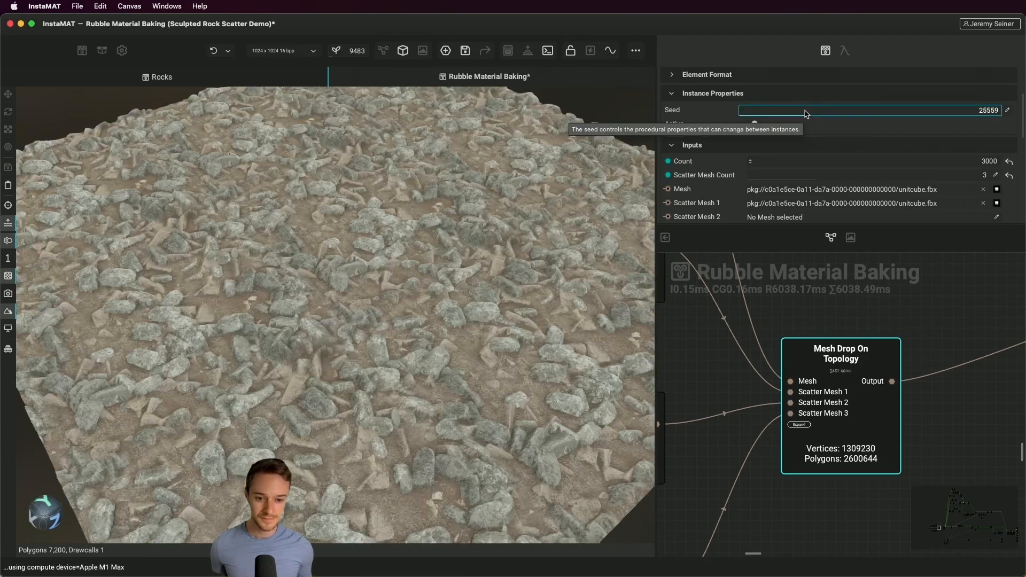
{"action": "left_click", "coordinate": [827, 115]}
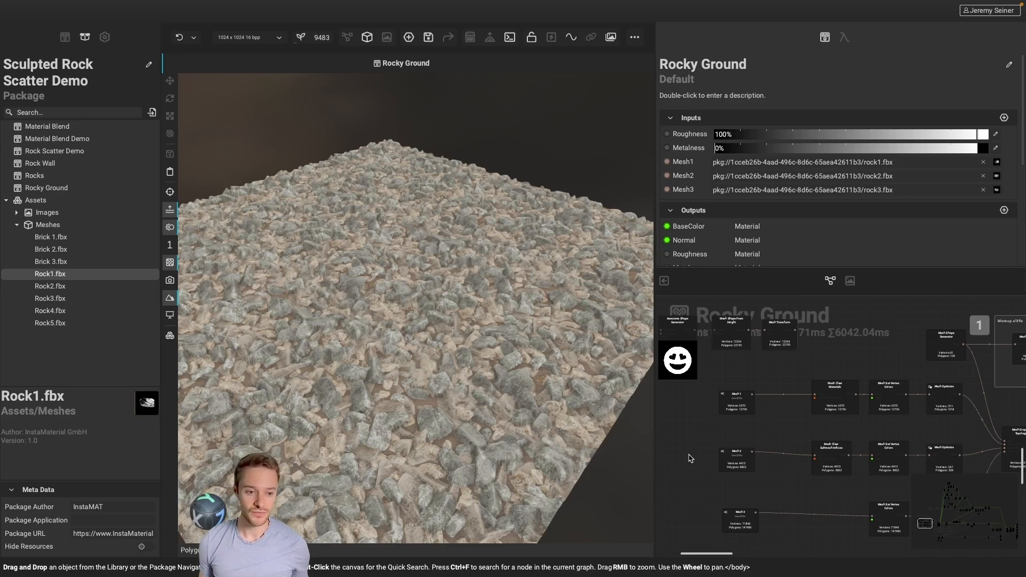
Replace the Mesh 1 input of the Rocky Ground graph with the Brick 1.fbx mesh
{"action": "scroll", "coordinate": [695, 457], "scroll_direction": "down", "scroll_amount": 2}
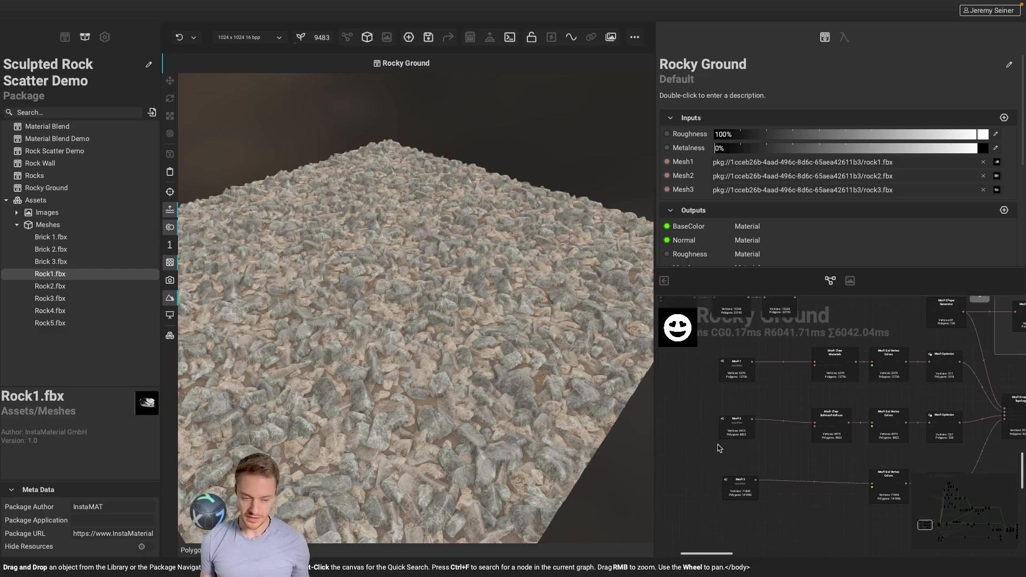
{"action": "scroll", "coordinate": [717, 444], "scroll_direction": "up", "scroll_amount": 2}
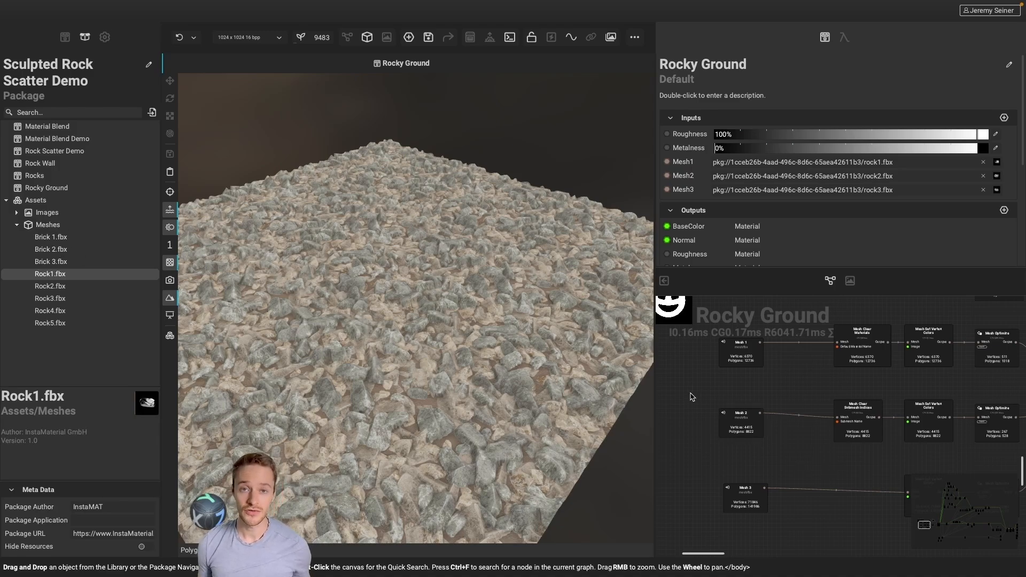
{"action": "double_click", "coordinate": [743, 357]}
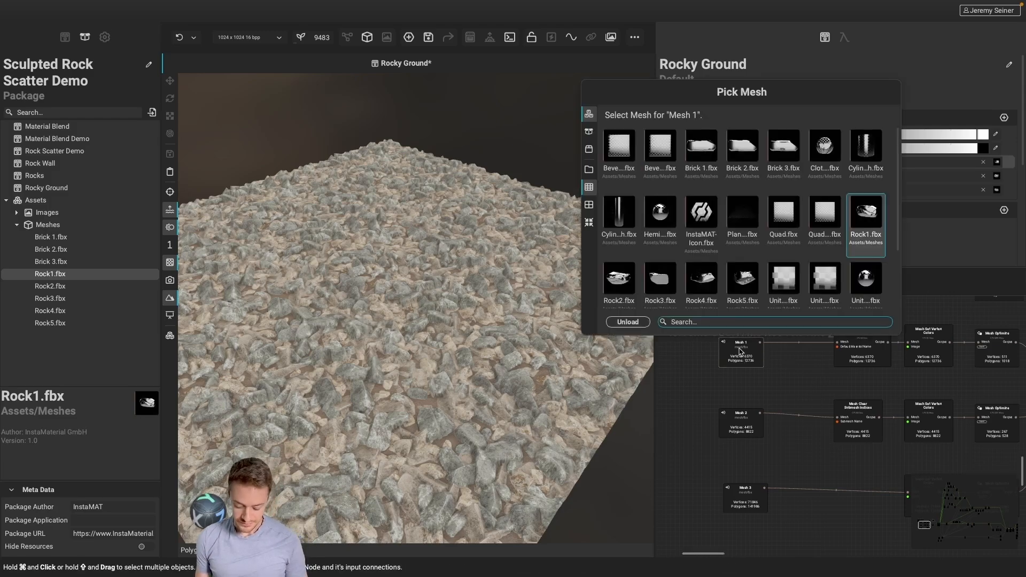
{"action": "type", "text": "brick"}
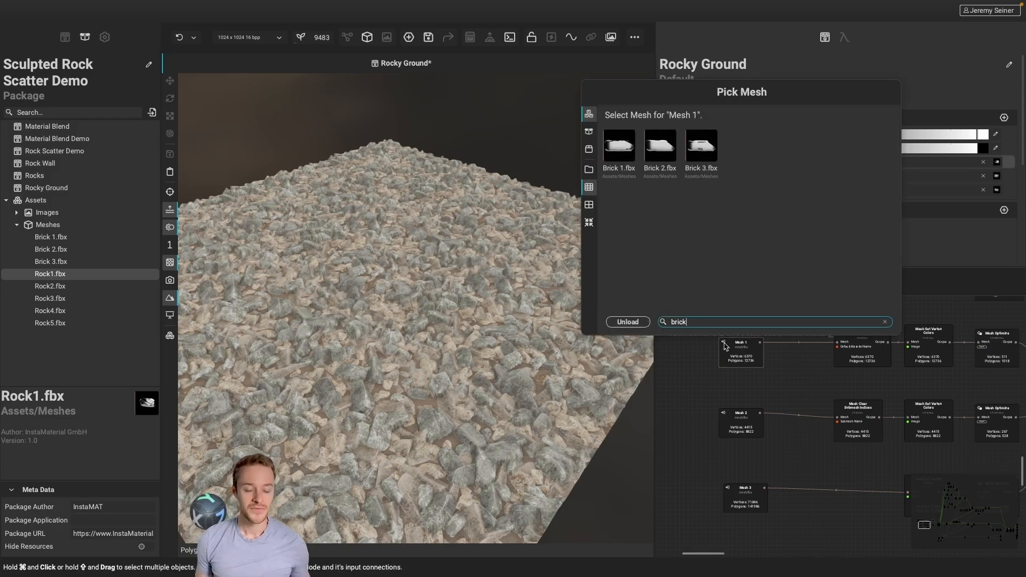
{"action": "left_click", "coordinate": [619, 146]}
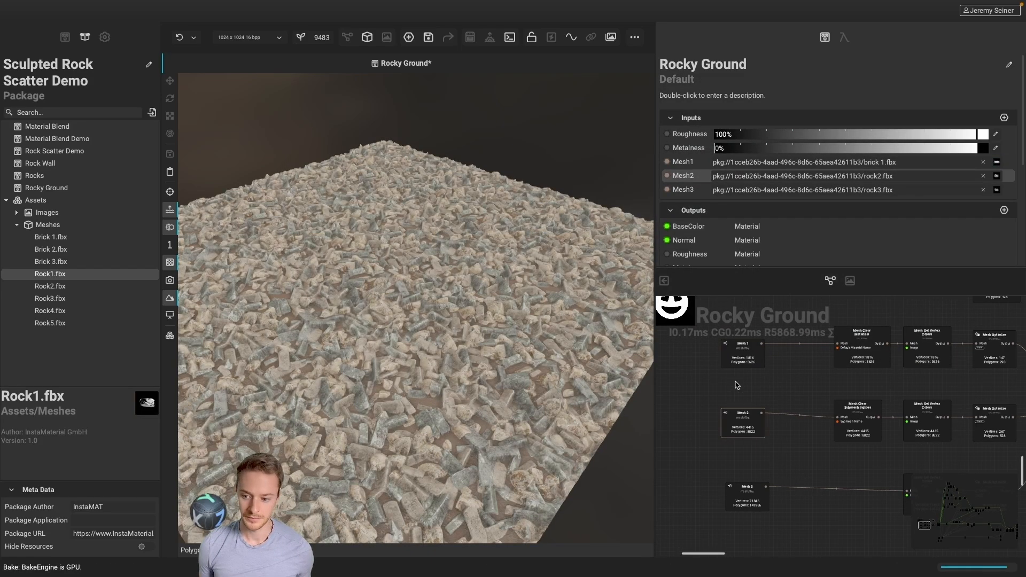
Assign Brick 2.fbx to the Mesh 2 input and Brick 3.fbx to Mesh 3, and check the brick scatter on the plane
{"action": "double_click", "coordinate": [747, 422]}
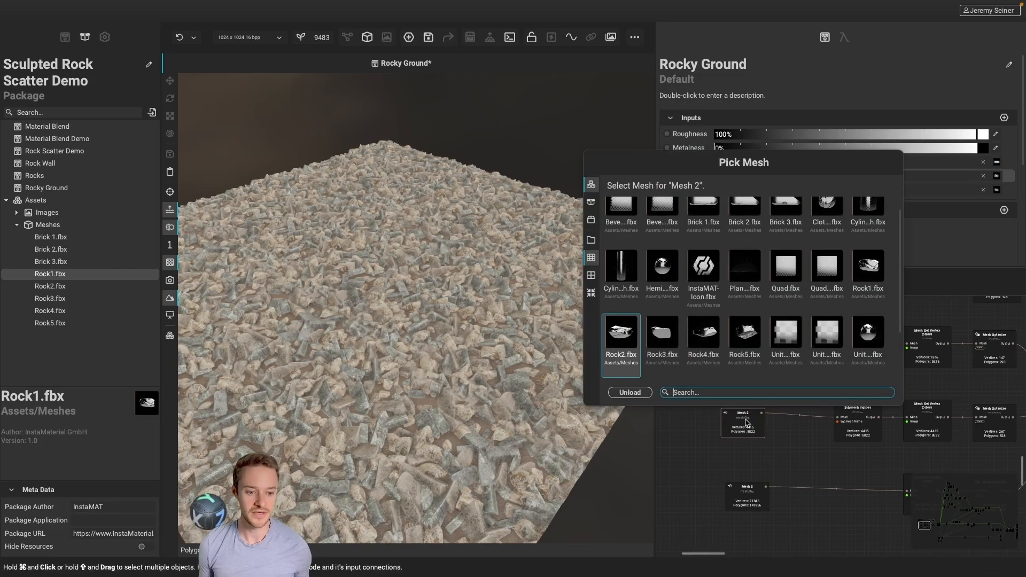
{"action": "scroll", "coordinate": [810, 219], "scroll_direction": "up", "scroll_amount": 1}
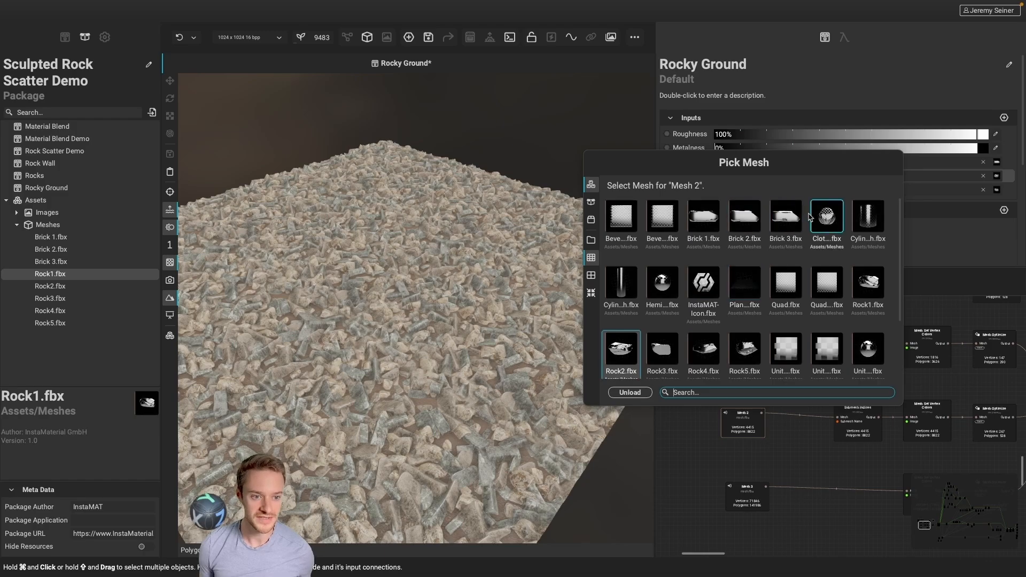
{"action": "left_click", "coordinate": [745, 217]}
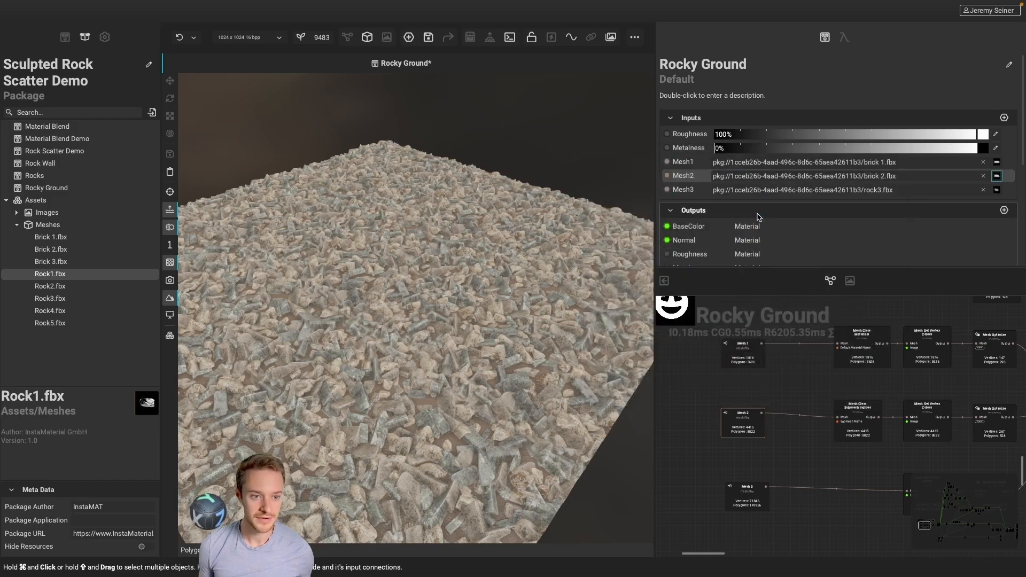
{"action": "double_click", "coordinate": [746, 494]}
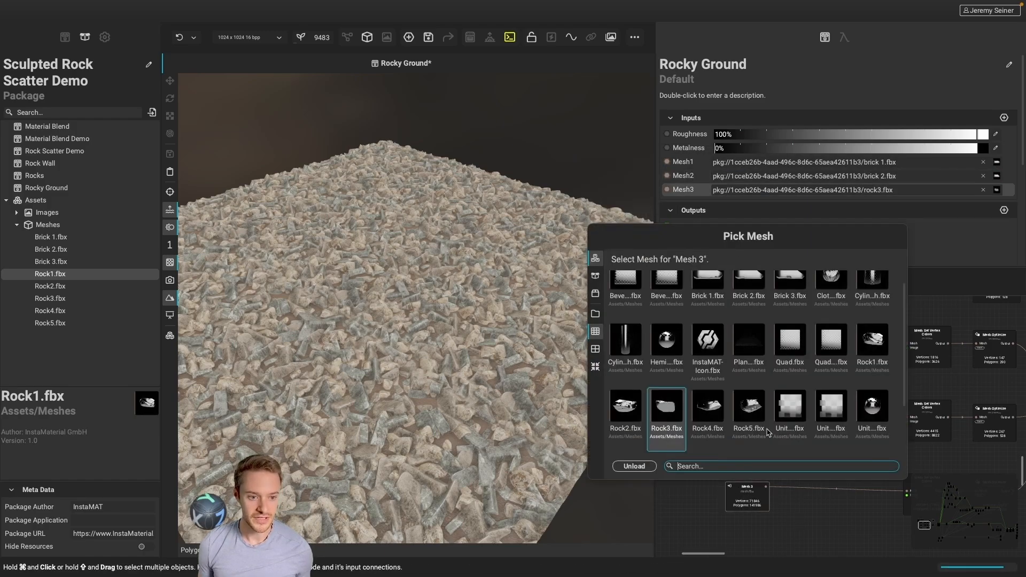
{"action": "left_click", "coordinate": [790, 282]}
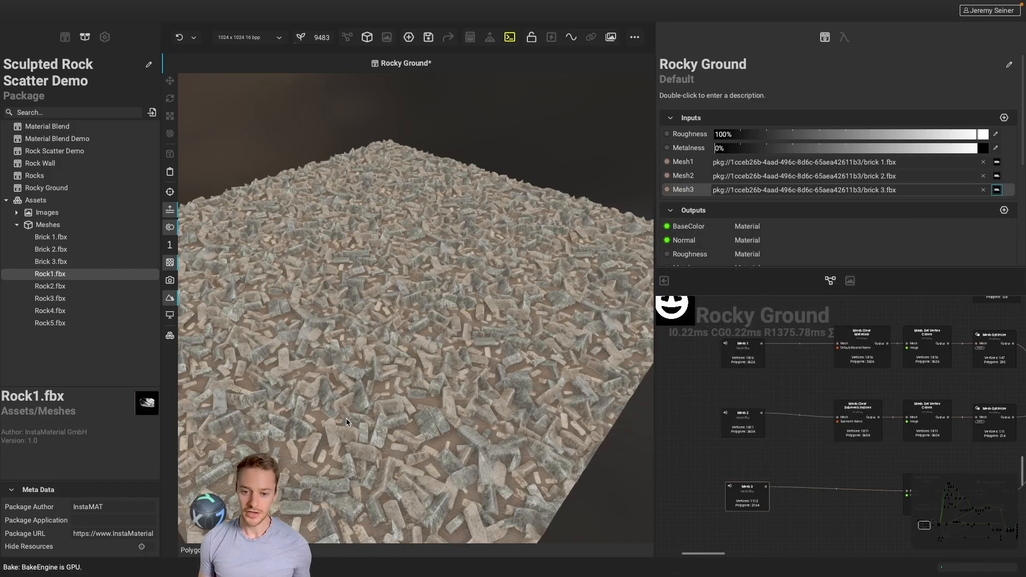
{"action": "mouse_move", "coordinate": [400, 405]}
{"action": "left_mouse_down", "text": "alt"}
{"action": "mouse_move", "coordinate": [371, 421]}
{"action": "mouse_move", "coordinate": [381, 412]}
{"action": "left_mouse_up", "text": "alt"}
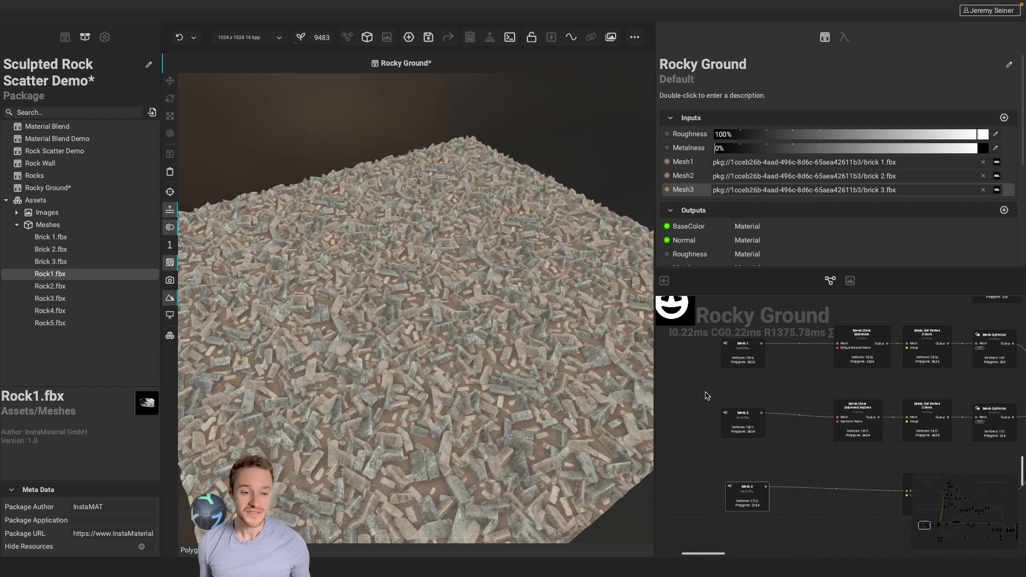
Connect the output of the smiley shape's Mesh Transform node to the Mesh input of Mesh Clear Materials, replacing Mesh 1
{"action": "scroll", "coordinate": [707, 396], "scroll_direction": "up", "scroll_amount": 5}
{"action": "scroll", "coordinate": [748, 401], "scroll_direction": "left", "scroll_amount": 2}
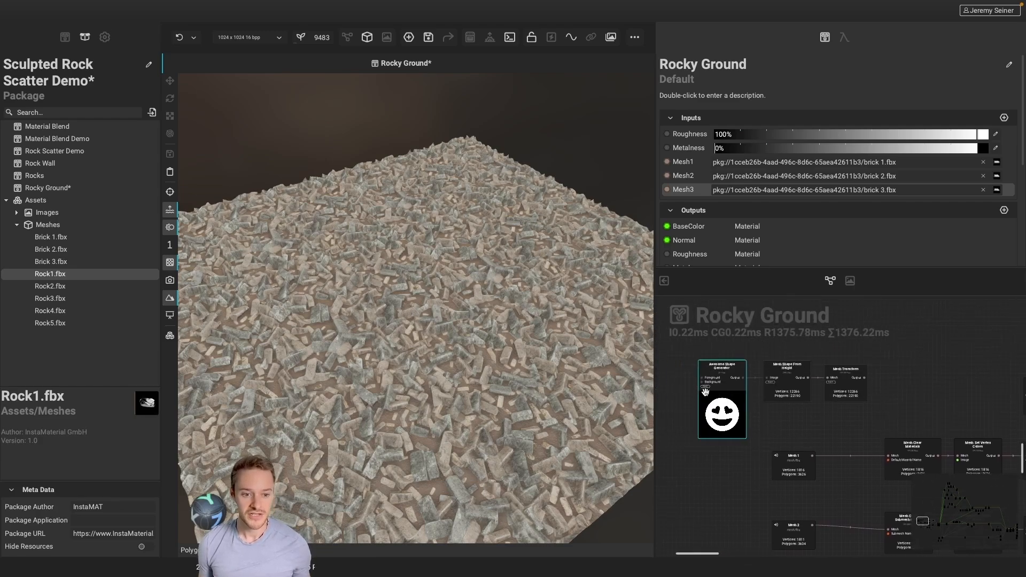
{"action": "scroll", "coordinate": [740, 396], "scroll_direction": "up", "scroll_amount": 3}
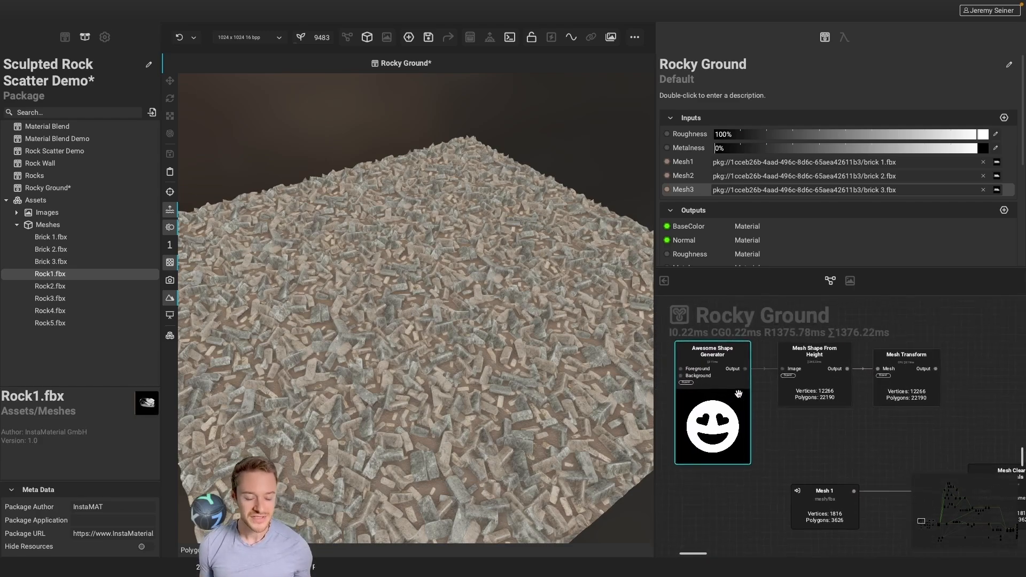
{"action": "middle_click_drag", "start_coordinate": [739, 394], "coordinate": [750, 396]}
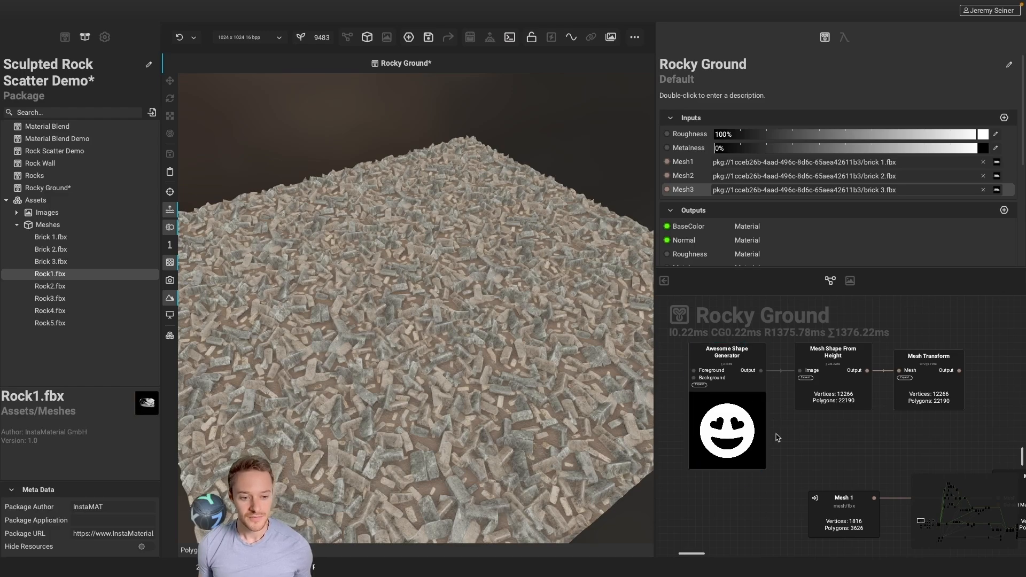
{"action": "scroll", "coordinate": [841, 443], "scroll_direction": "right", "scroll_amount": 3}
{"action": "scroll", "coordinate": [842, 444], "scroll_direction": "right", "scroll_amount": 3}
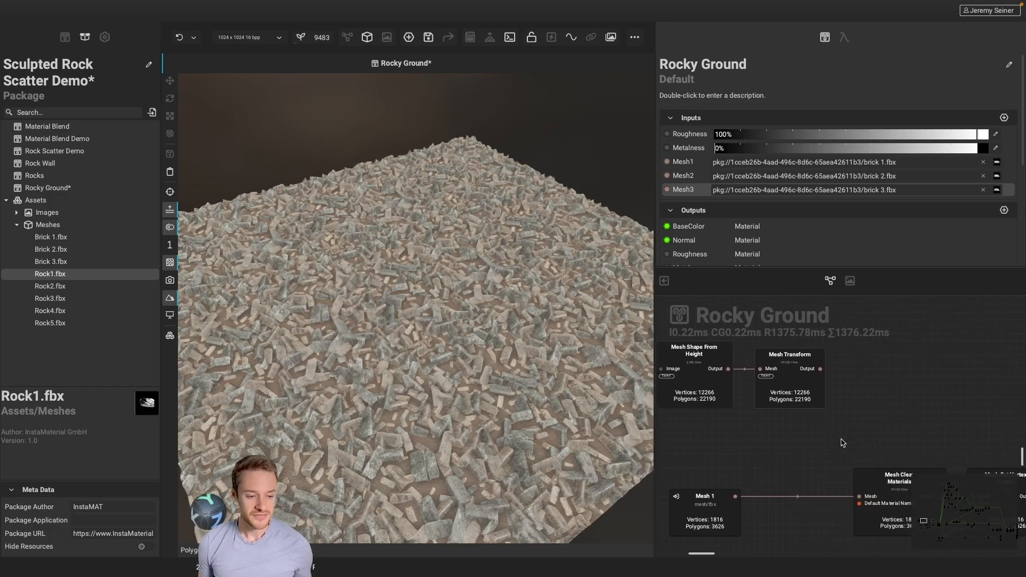
{"action": "scroll", "coordinate": [841, 443], "scroll_direction": "down", "scroll_amount": 1}
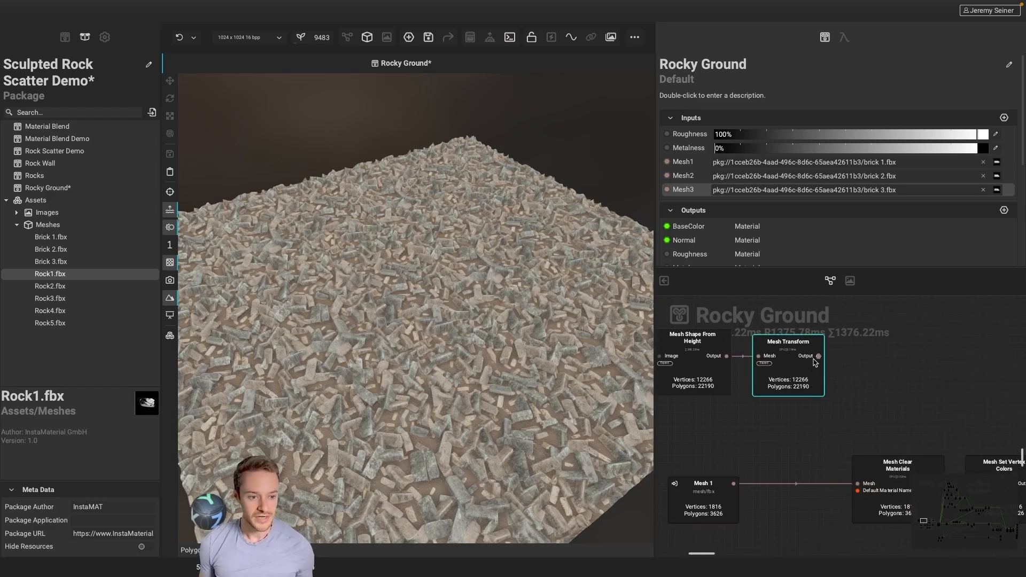
{"action": "left_click_drag", "start_coordinate": [818, 356], "coordinate": [857, 483]}
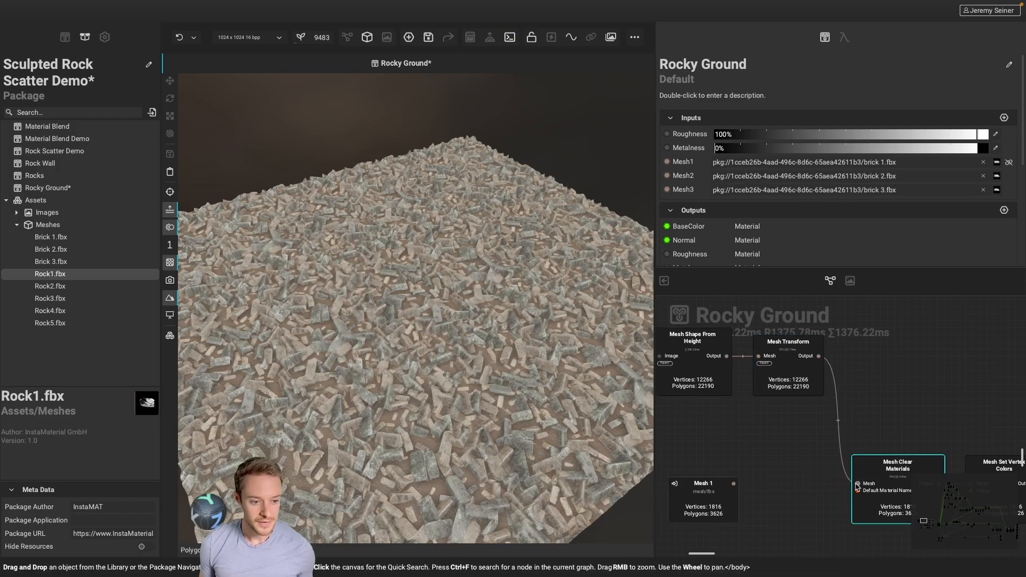
Inspect the scattered smiley and brick shapes on the plane from several angles and distances
{"action": "scroll", "coordinate": [422, 400], "scroll_direction": "up", "scroll_amount": 10}
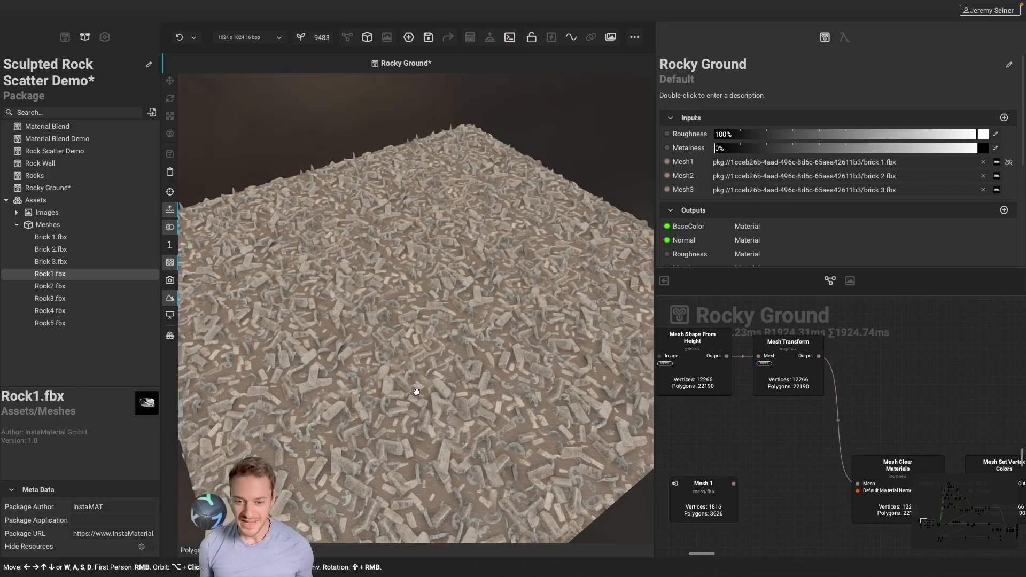
{"action": "left_click_drag", "start_coordinate": [414, 389], "coordinate": [420, 412], "text": "alt"}
{"action": "scroll", "coordinate": [419, 412], "scroll_direction": "down", "scroll_amount": 5}
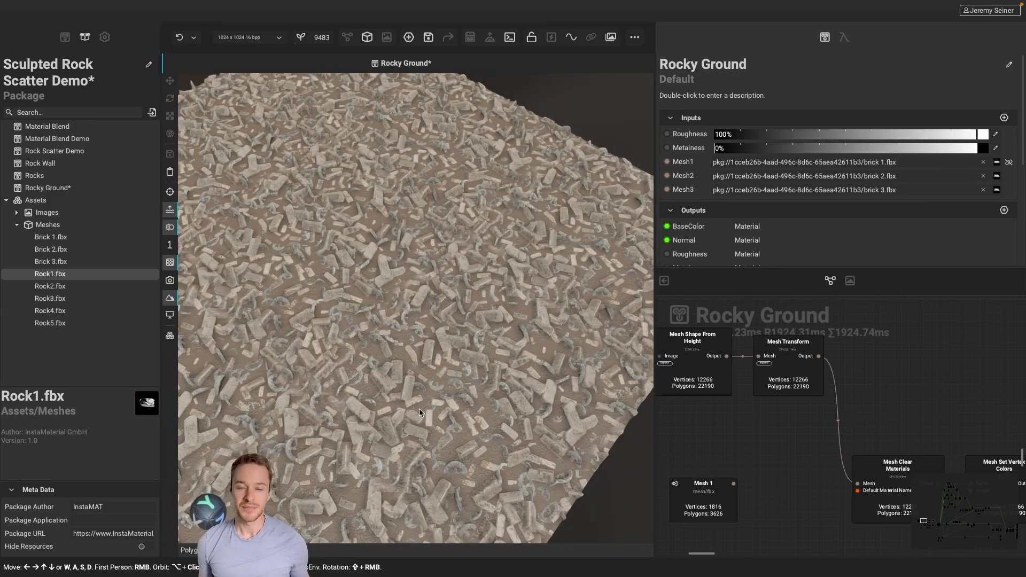
{"action": "scroll", "coordinate": [410, 410], "scroll_direction": "down", "scroll_amount": 3}
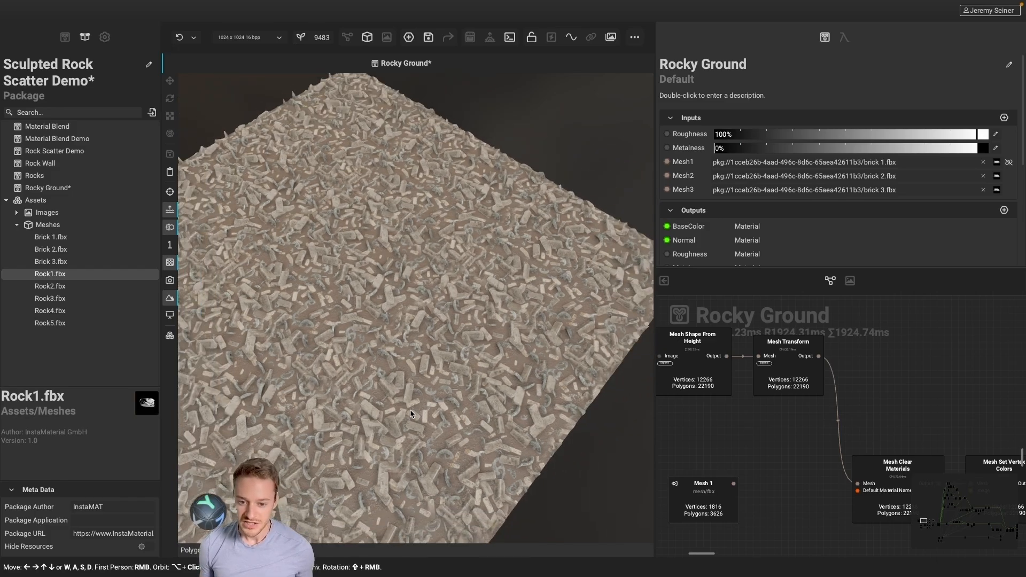
{"action": "mouse_move", "coordinate": [413, 423]}
{"action": "left_mouse_down", "text": "alt"}
{"action": "mouse_move", "coordinate": [414, 412]}
{"action": "mouse_move", "coordinate": [420, 425]}
{"action": "mouse_move", "coordinate": [432, 422]}
{"action": "left_mouse_up", "text": "alt"}
{"action": "scroll", "coordinate": [434, 317], "scroll_direction": "up", "scroll_amount": 7}
{"action": "left_click_drag", "start_coordinate": [436, 337], "coordinate": [384, 313], "text": "alt"}
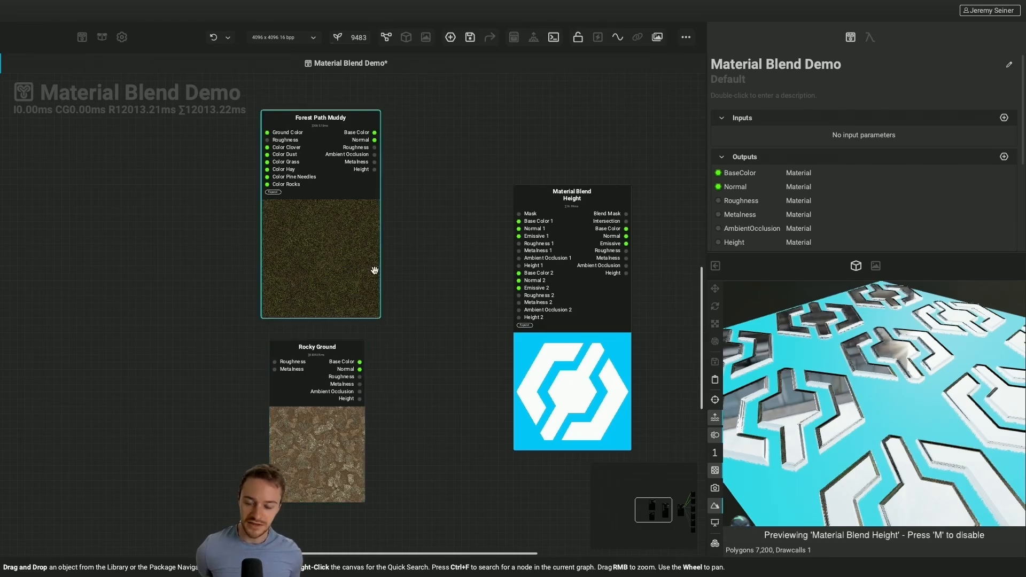
Preview the Forest Path Muddy node as a 3D material, followed by the Rocky Ground node
{"action": "right_click", "coordinate": [311, 257]}
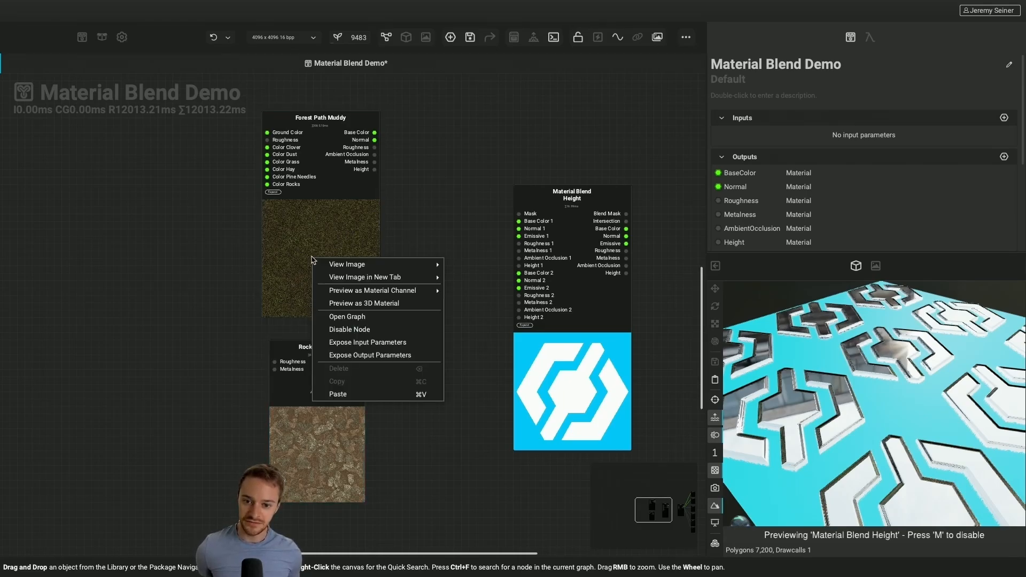
{"action": "left_click", "coordinate": [363, 291]}
{"action": "scroll", "coordinate": [936, 399], "scroll_direction": "up", "scroll_amount": 6}
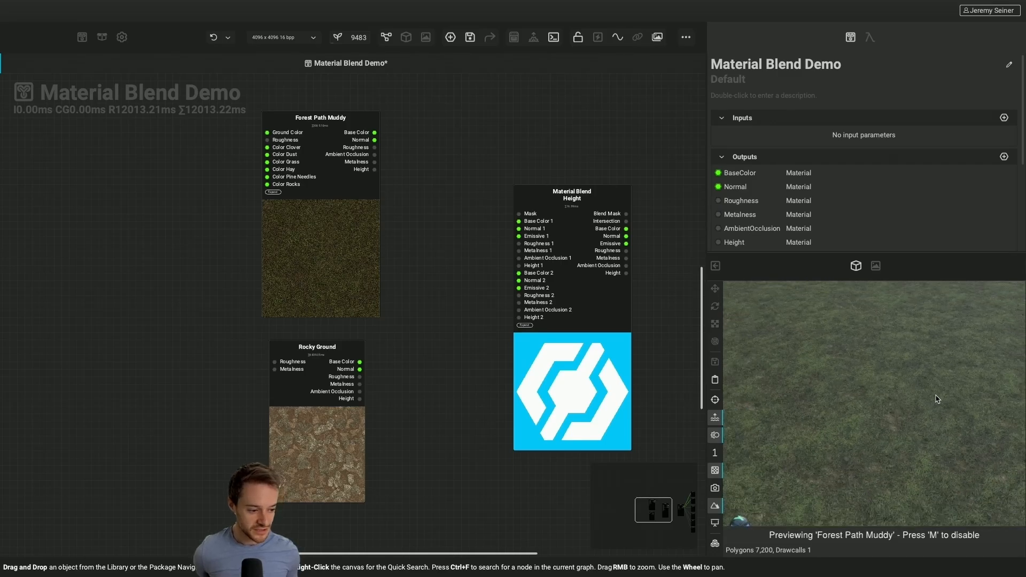
{"action": "scroll", "coordinate": [935, 400], "scroll_direction": "down", "scroll_amount": 5}
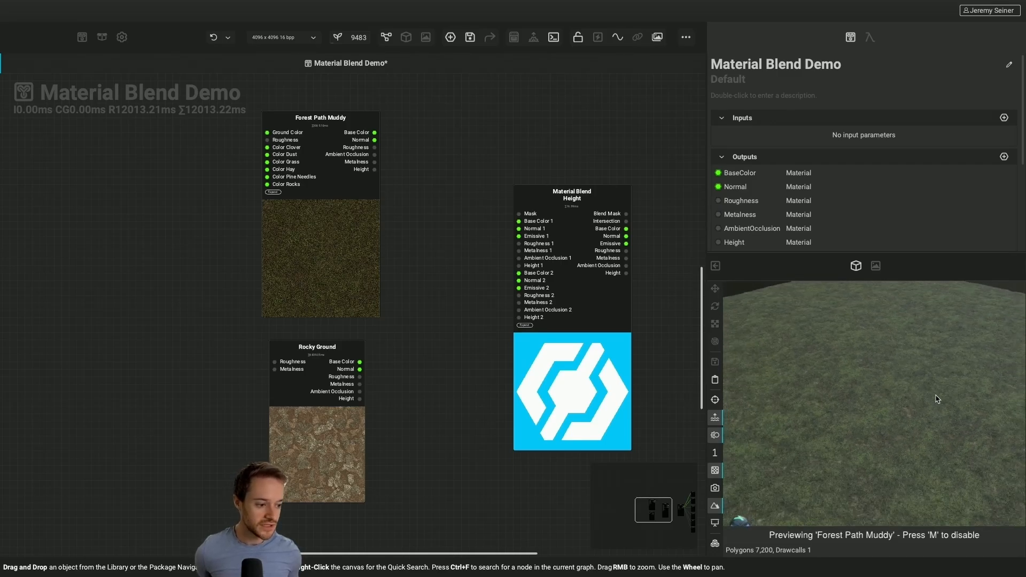
{"action": "right_click", "coordinate": [283, 455]}
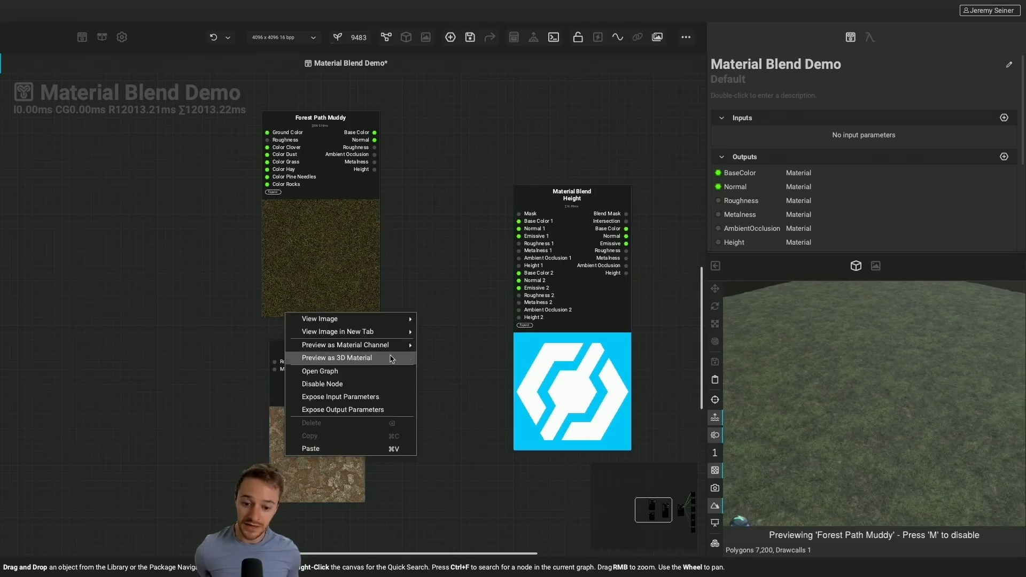
{"action": "left_click", "coordinate": [392, 358]}
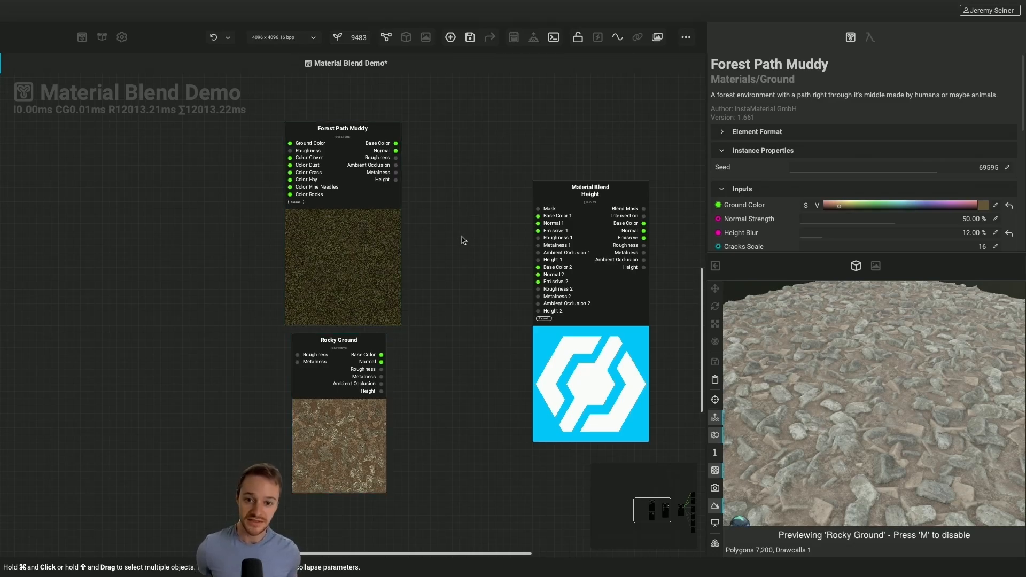
Enable Link Category Mode and connect Forest Path Muddy's Material output to Material1 and Rocky Ground's to Material2 of Material Blend Height
{"action": "left_click", "coordinate": [636, 39]}
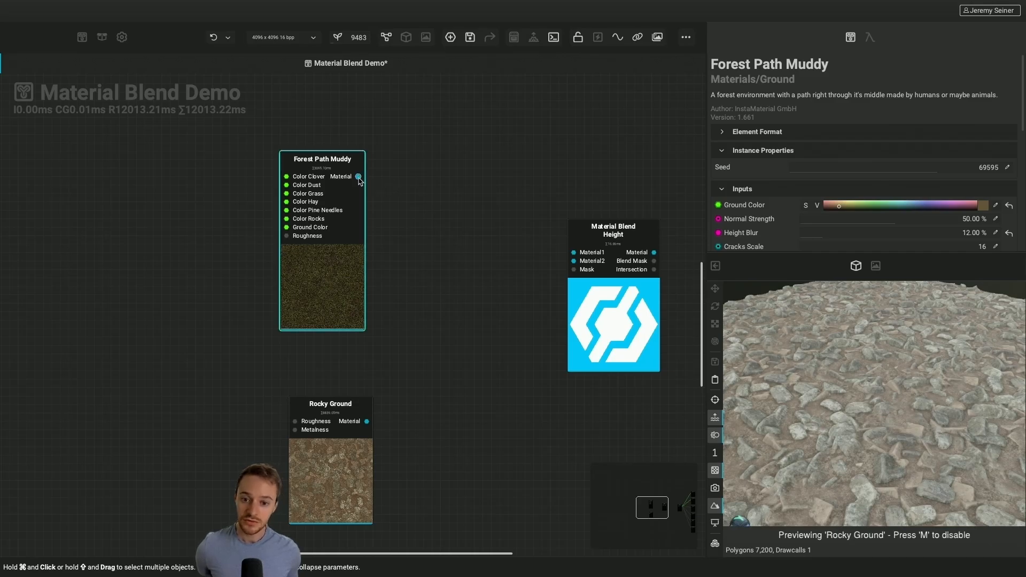
{"action": "left_click_drag", "start_coordinate": [358, 176], "coordinate": [573, 253]}
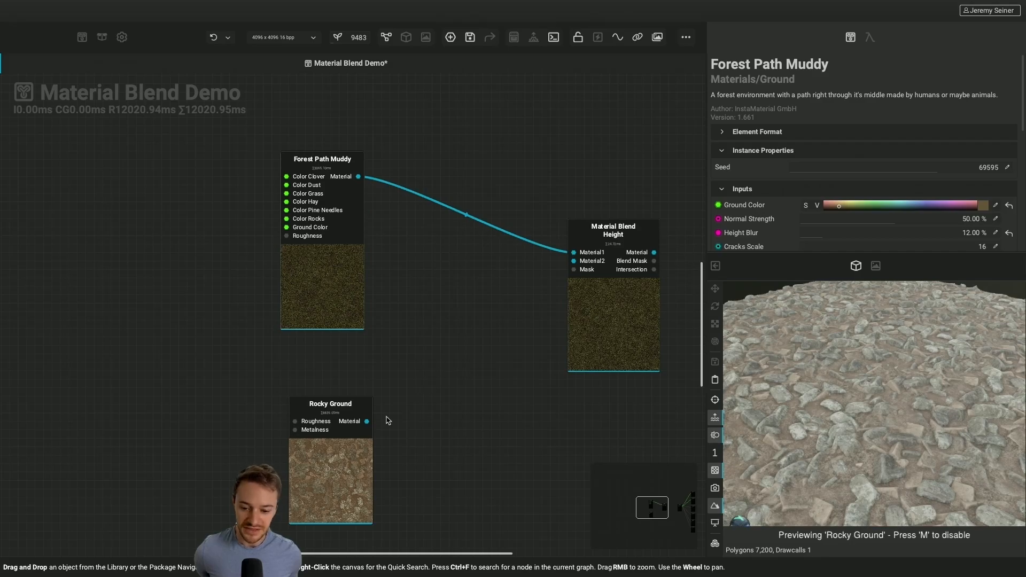
{"action": "left_click_drag", "start_coordinate": [367, 421], "coordinate": [573, 261]}
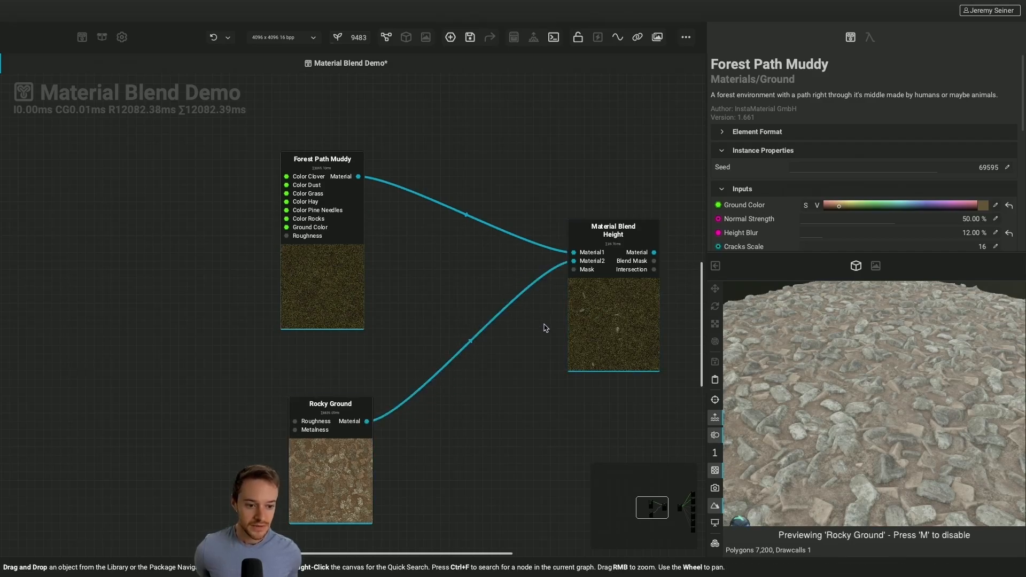
Preview the Material Blend Height node as a 3D material and check the blend on the plane
{"action": "right_click", "coordinate": [616, 319]}
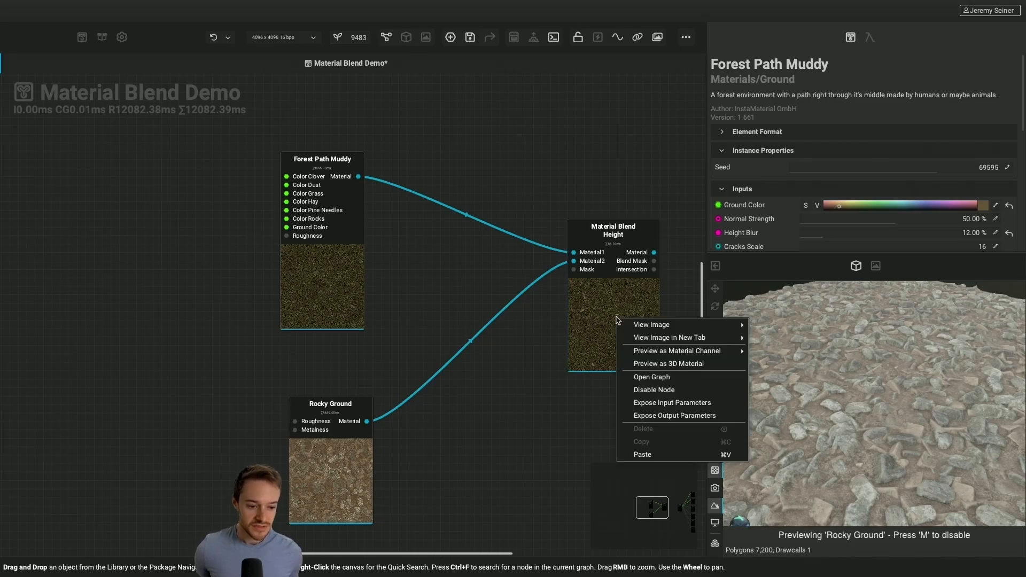
{"action": "left_click", "coordinate": [640, 364]}
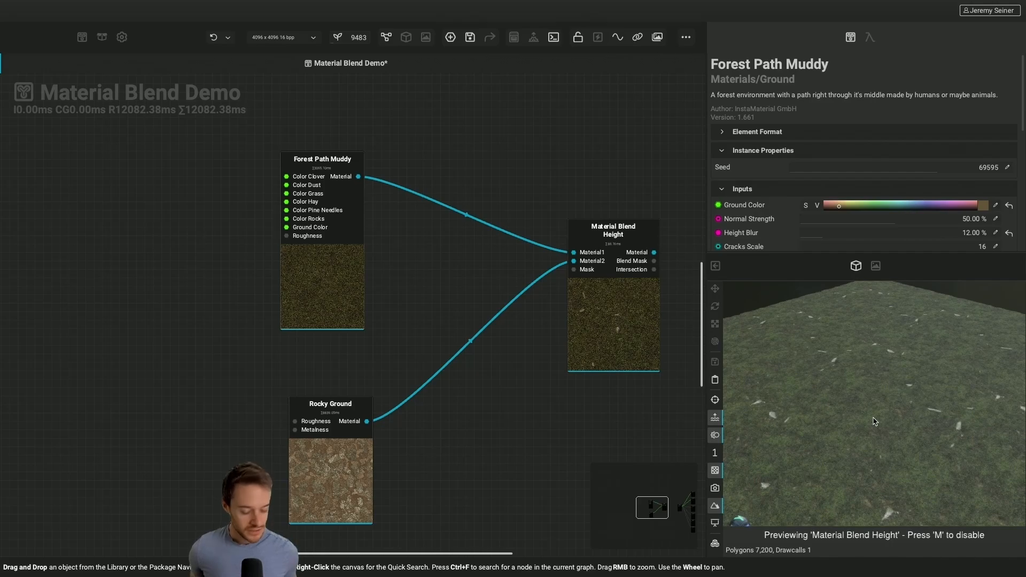
{"action": "mouse_move", "coordinate": [885, 420]}
{"action": "left_mouse_down", "text": "alt"}
{"action": "mouse_move", "coordinate": [874, 417]}
{"action": "mouse_move", "coordinate": [882, 410]}
{"action": "left_mouse_up", "text": "alt"}
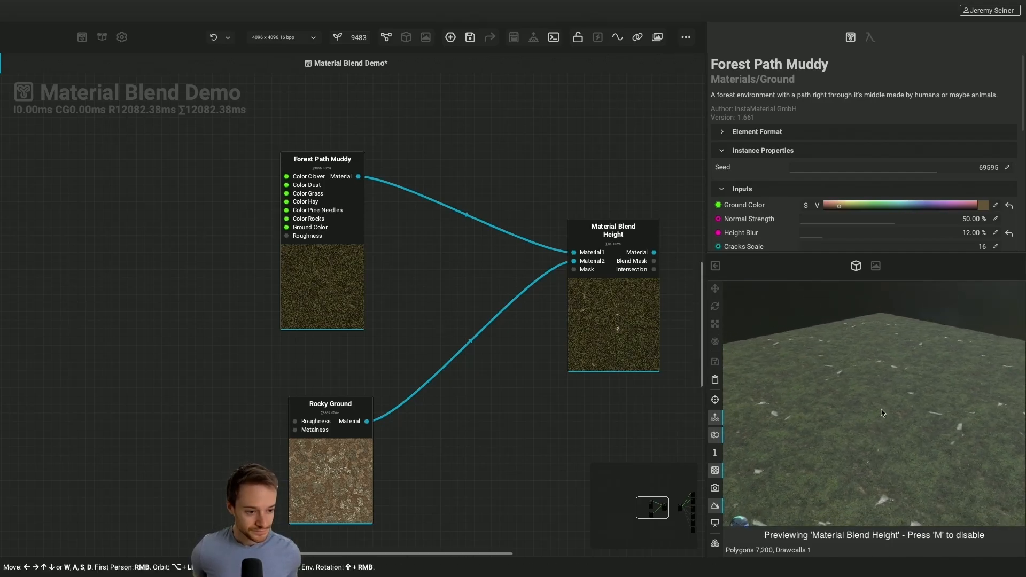
Set both Top Offset and Opacity of the Material Blend Height node to 0.08
{"action": "left_click", "coordinate": [630, 310]}
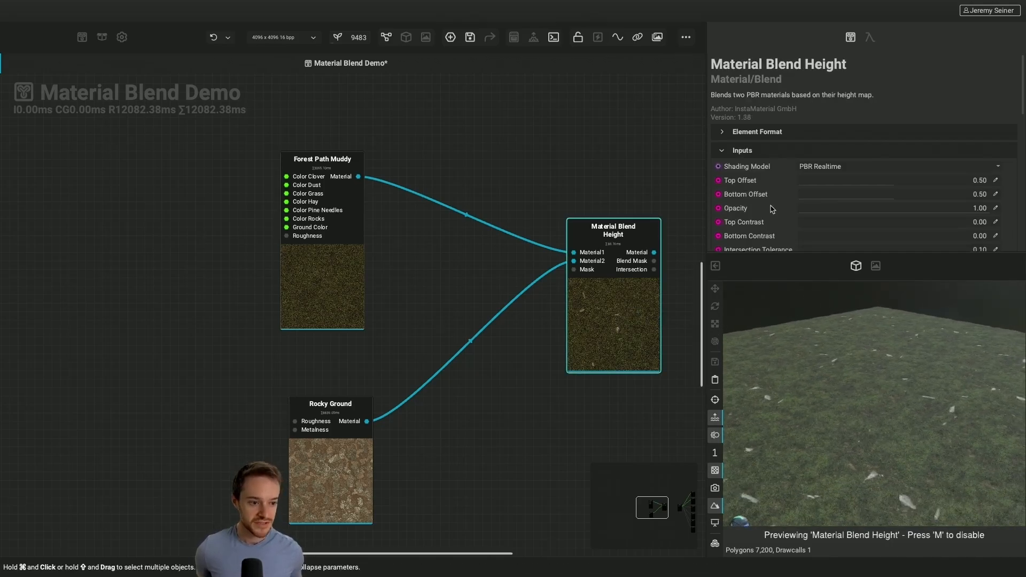
{"action": "scroll", "coordinate": [771, 208], "scroll_direction": "down", "scroll_amount": 1}
{"action": "left_click_drag", "start_coordinate": [892, 178], "coordinate": [811, 186]}
{"action": "left_click_drag", "start_coordinate": [912, 203], "coordinate": [813, 208]}
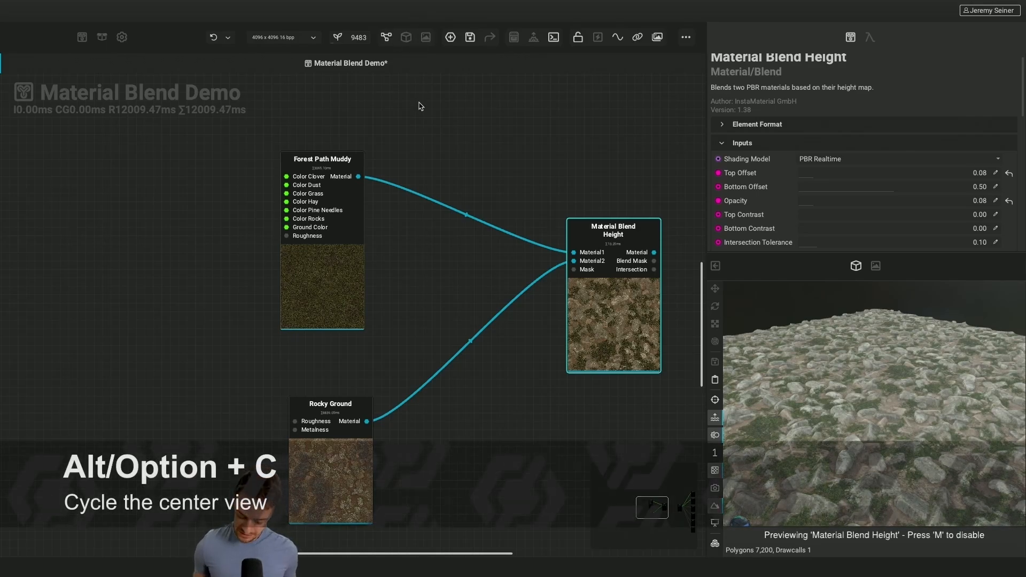
Cycle the 3D preview into the center view and inspect the blended rocks and grass from different distances and angles
{"action": "key", "text": "alt+c"}
{"action": "scroll", "coordinate": [387, 259], "scroll_direction": "down", "scroll_amount": 5}
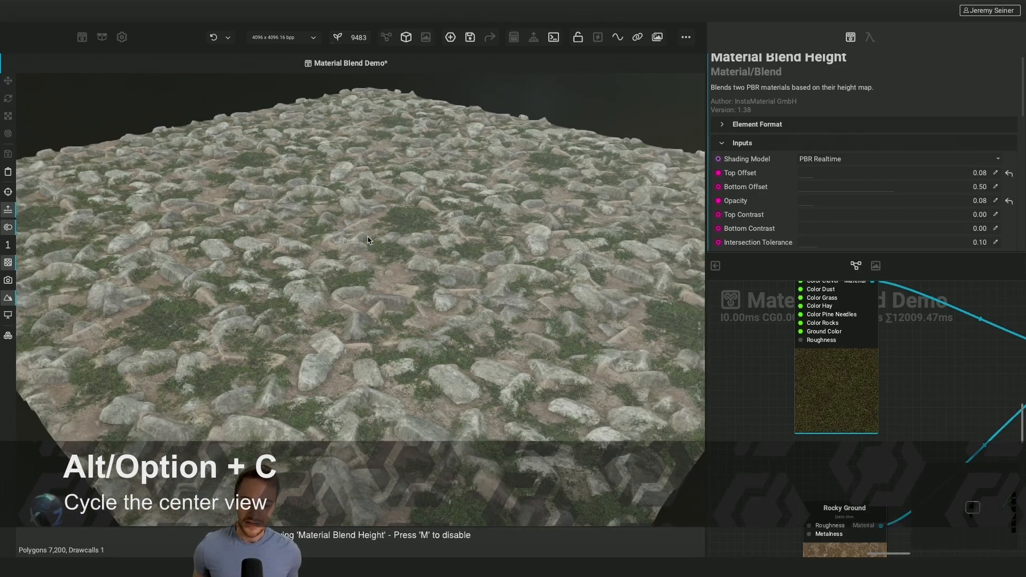
{"action": "scroll", "coordinate": [384, 259], "scroll_direction": "down", "scroll_amount": 3}
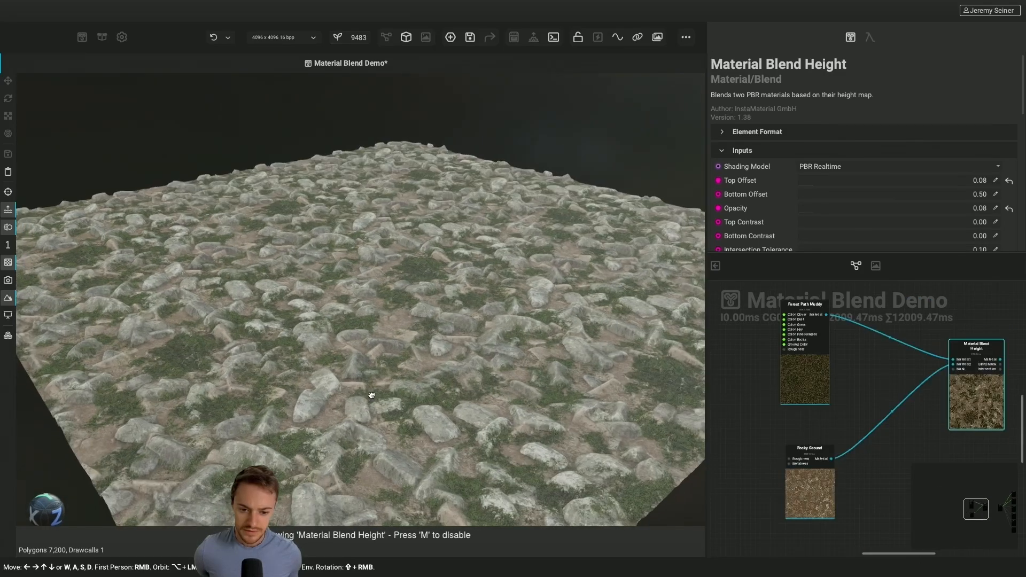
{"action": "mouse_move", "coordinate": [360, 393]}
{"action": "left_mouse_down", "text": "alt"}
{"action": "mouse_move", "coordinate": [347, 390]}
{"action": "mouse_move", "coordinate": [367, 397]}
{"action": "left_mouse_up", "text": "alt"}
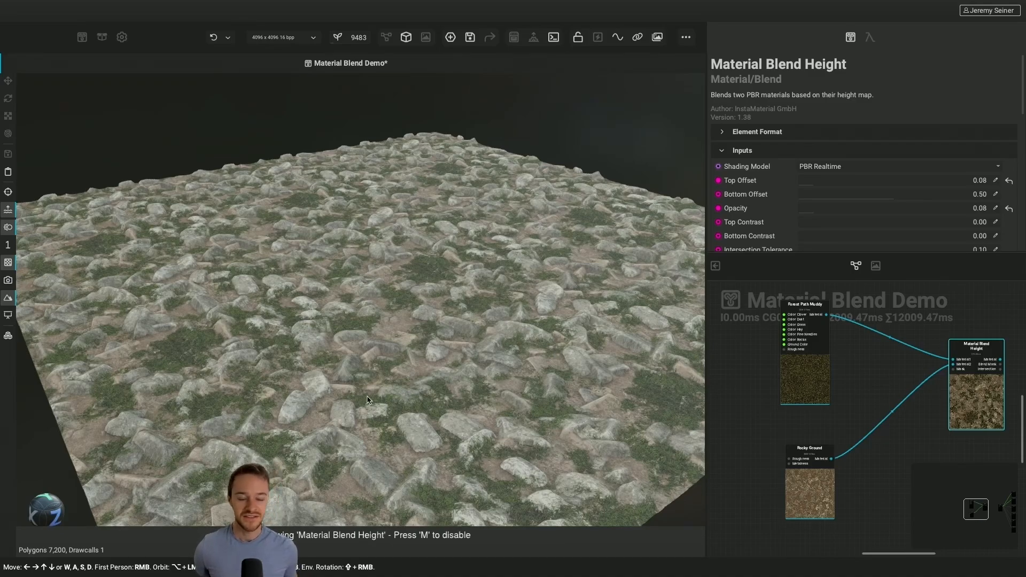
Set the blend's Color Matching mode to Material 2 To Material 1 and check the recolored rocks on the plane
{"action": "scroll", "coordinate": [734, 188], "scroll_direction": "down", "scroll_amount": 5}
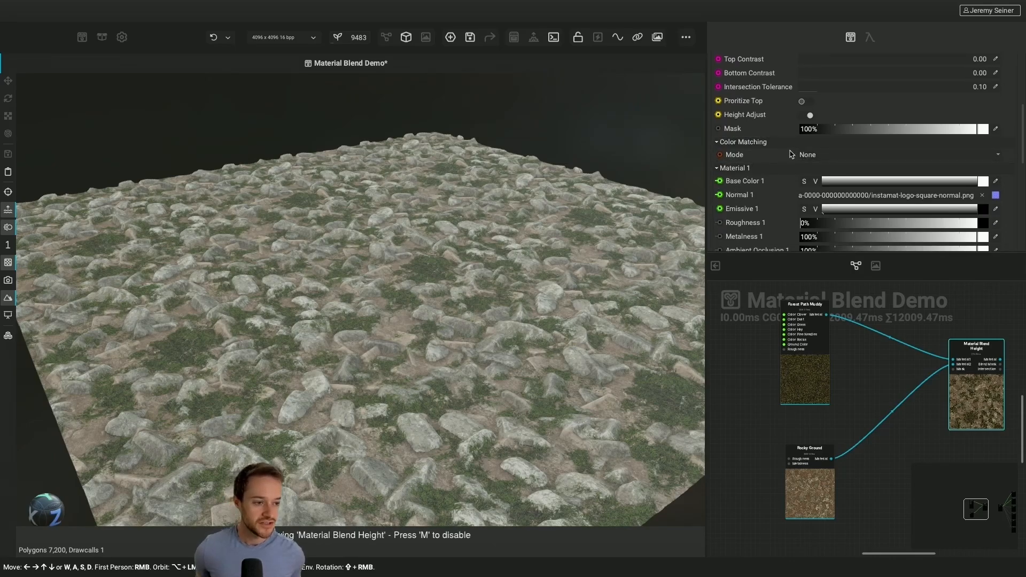
{"action": "left_click", "coordinate": [816, 158]}
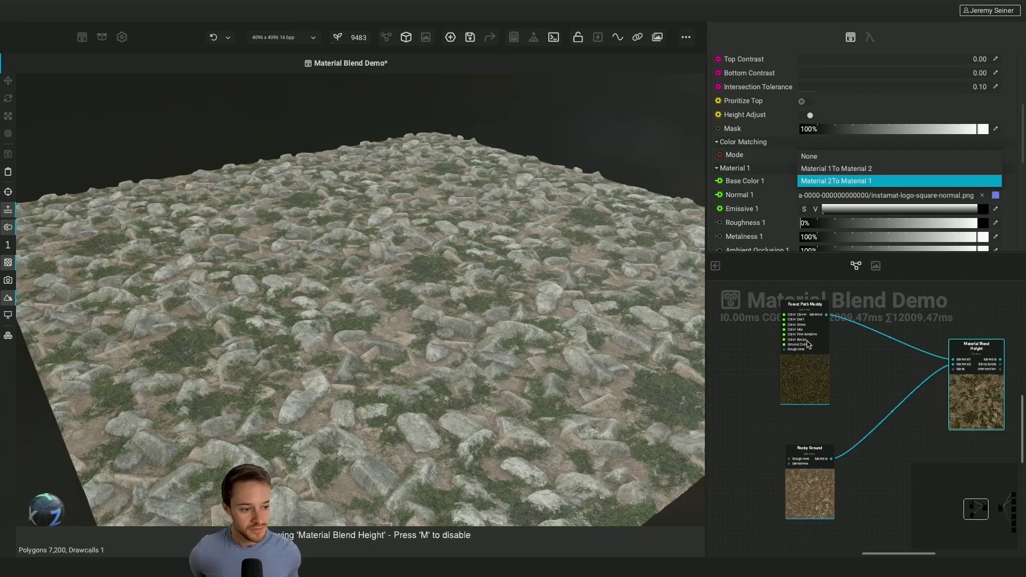
{"action": "left_click", "coordinate": [816, 182]}
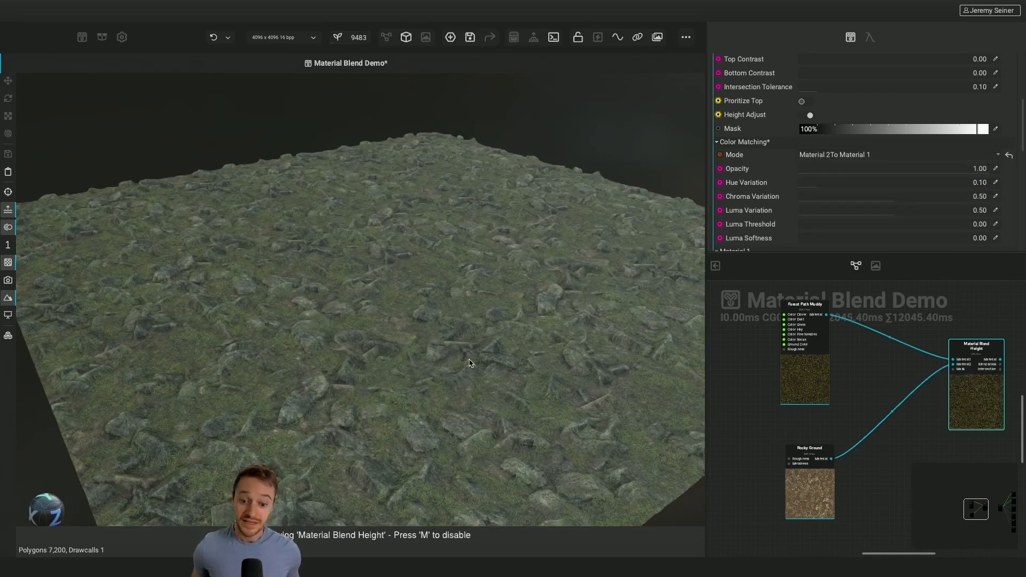
{"action": "scroll", "coordinate": [470, 363], "scroll_direction": "down", "scroll_amount": 3}
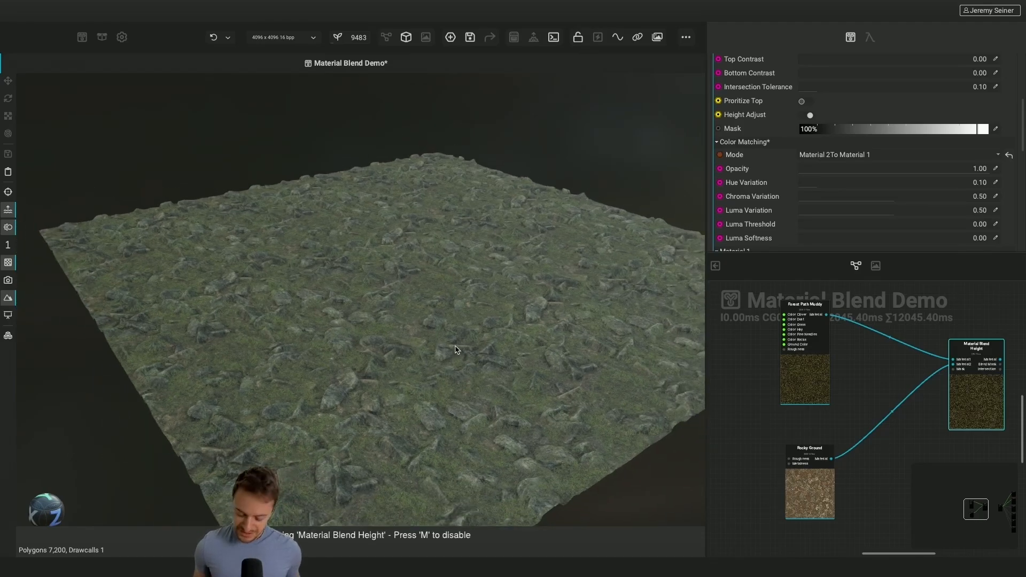
{"action": "mouse_move", "coordinate": [455, 347]}
{"action": "left_mouse_down", "text": "alt"}
{"action": "mouse_move", "coordinate": [471, 354]}
{"action": "mouse_move", "coordinate": [454, 347]}
{"action": "left_mouse_up", "text": "alt"}
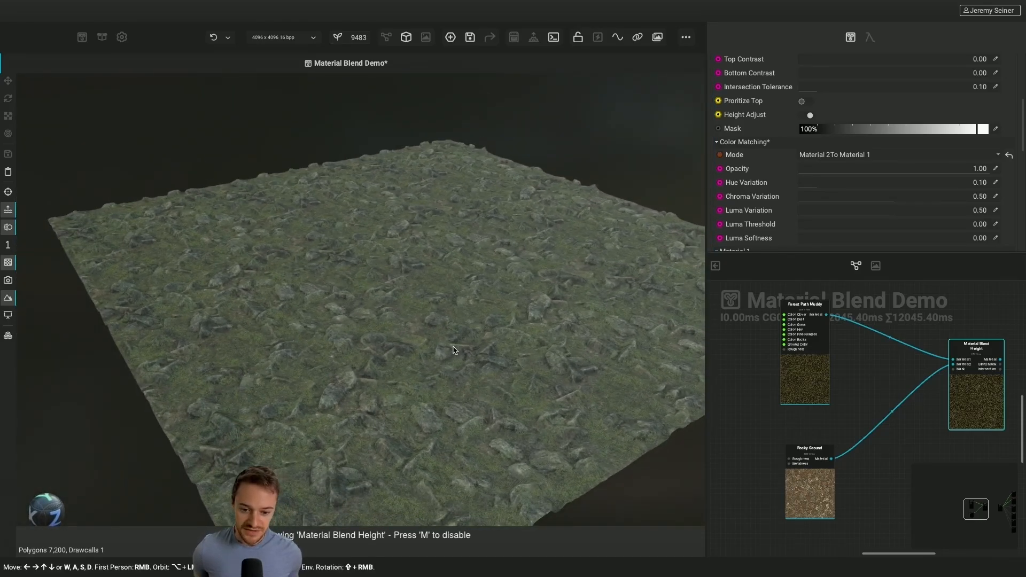
{"action": "scroll", "coordinate": [453, 350], "scroll_direction": "up", "scroll_amount": 3}
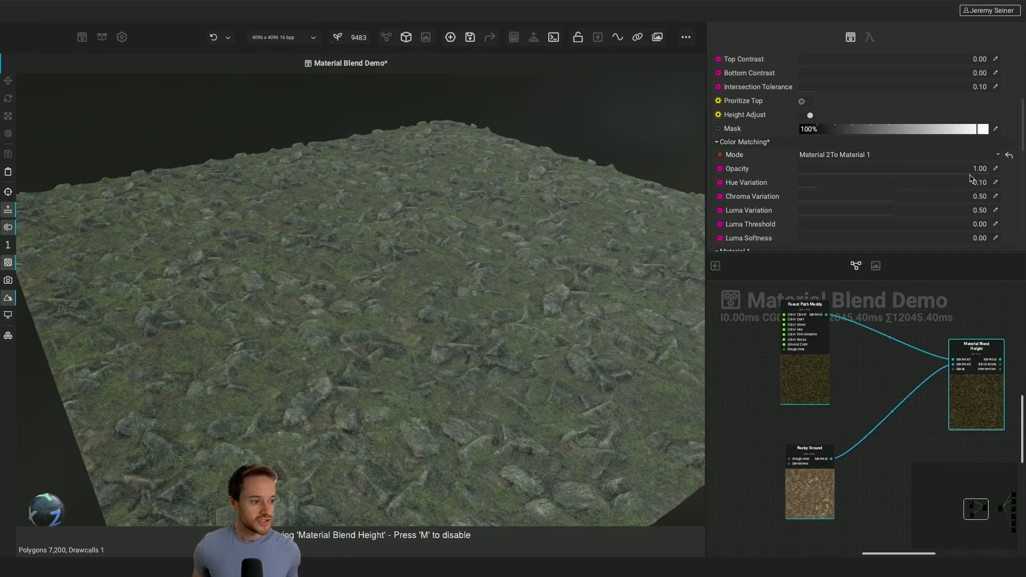
Set the Color Matching Opacity to 0.56 and check the softened rock colors, keeping the blend Opacity at 0.08
{"action": "left_click_drag", "start_coordinate": [978, 175], "coordinate": [908, 188]}
{"action": "mouse_move", "coordinate": [451, 390]}
{"action": "left_mouse_down"}
{"action": "mouse_move", "coordinate": [420, 387]}
{"action": "mouse_move", "coordinate": [446, 388]}
{"action": "left_mouse_up"}
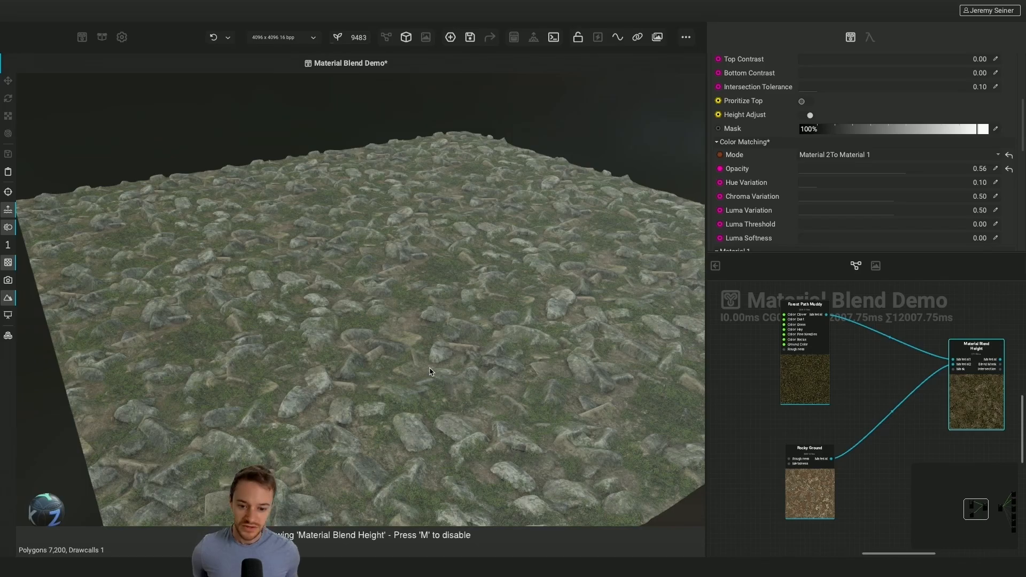
{"action": "scroll", "coordinate": [759, 163], "scroll_direction": "up", "scroll_amount": 5}
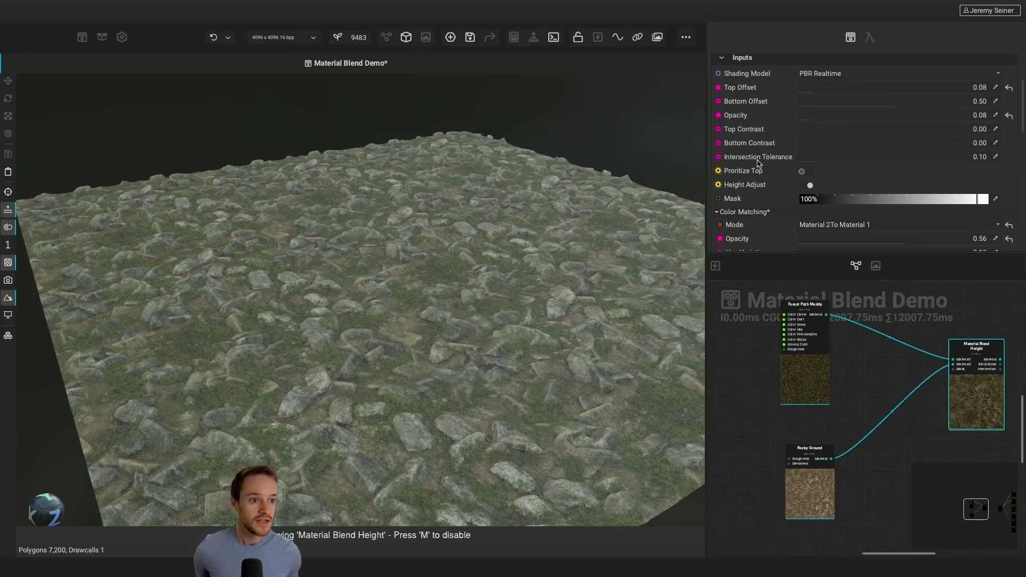
{"action": "left_click_drag", "start_coordinate": [815, 111], "coordinate": [816, 113]}
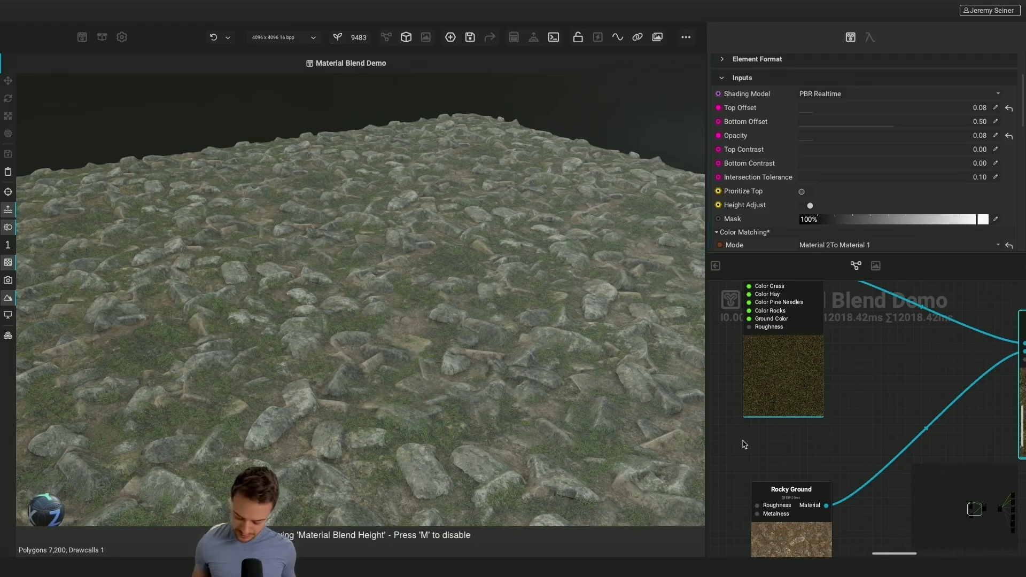
Bring the node graph back to the center view and show the Material Blend Height base color in the image viewer
{"action": "key", "text": "Tab"}
{"action": "key", "text": "Tab"}
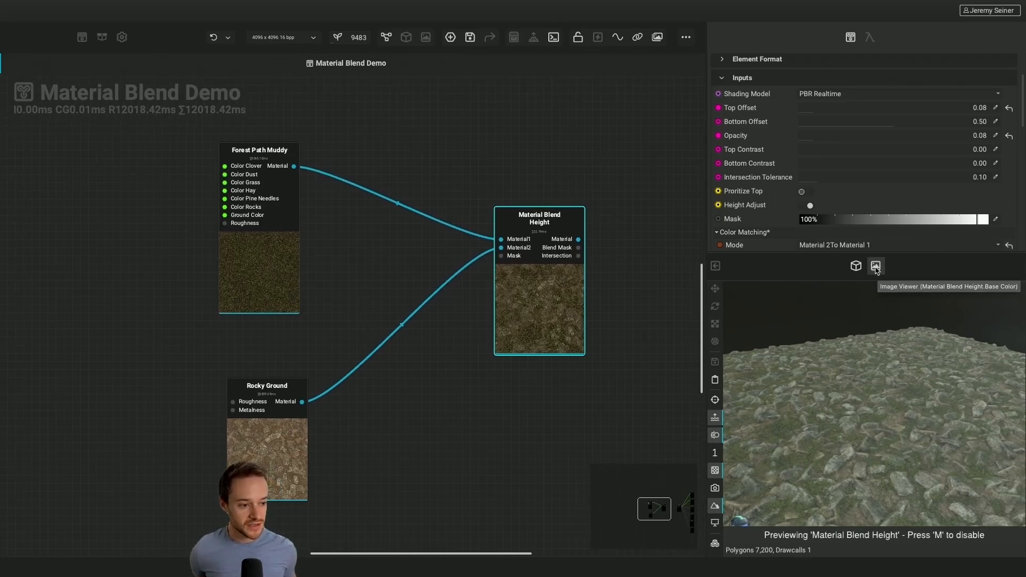
{"action": "left_click", "coordinate": [876, 266]}
{"action": "left_click", "coordinate": [855, 265]}
{"action": "left_click", "coordinate": [875, 268]}
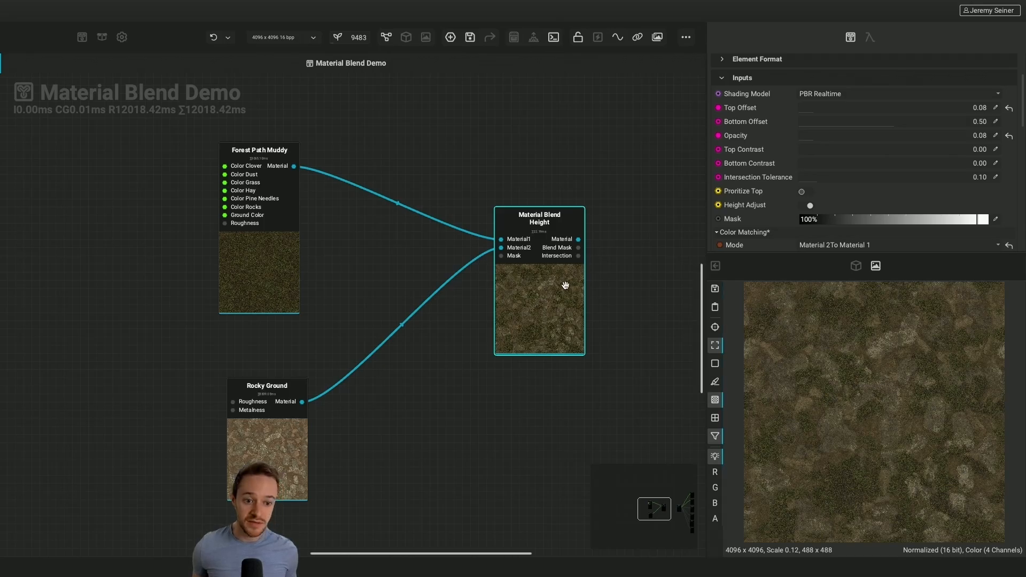
View Rocky Ground's Base Color image in a new tab and compare it up close with the Material Blend Height base color
{"action": "right_click", "coordinate": [265, 442]}
{"action": "mouse_move", "coordinate": [336, 303]}
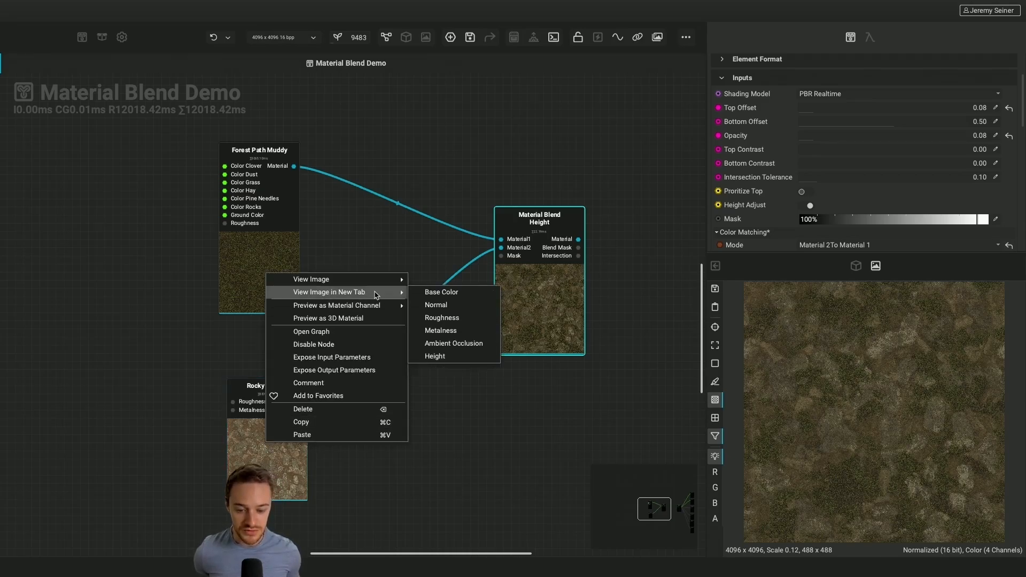
{"action": "left_click", "coordinate": [435, 292]}
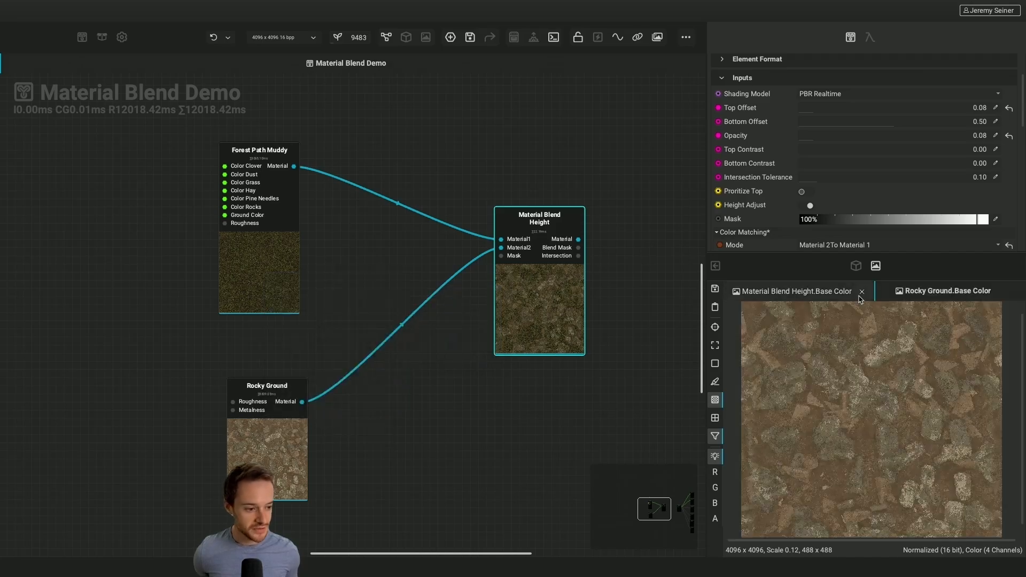
{"action": "left_click", "coordinate": [812, 292]}
{"action": "left_click", "coordinate": [908, 291]}
{"action": "left_click", "coordinate": [834, 294]}
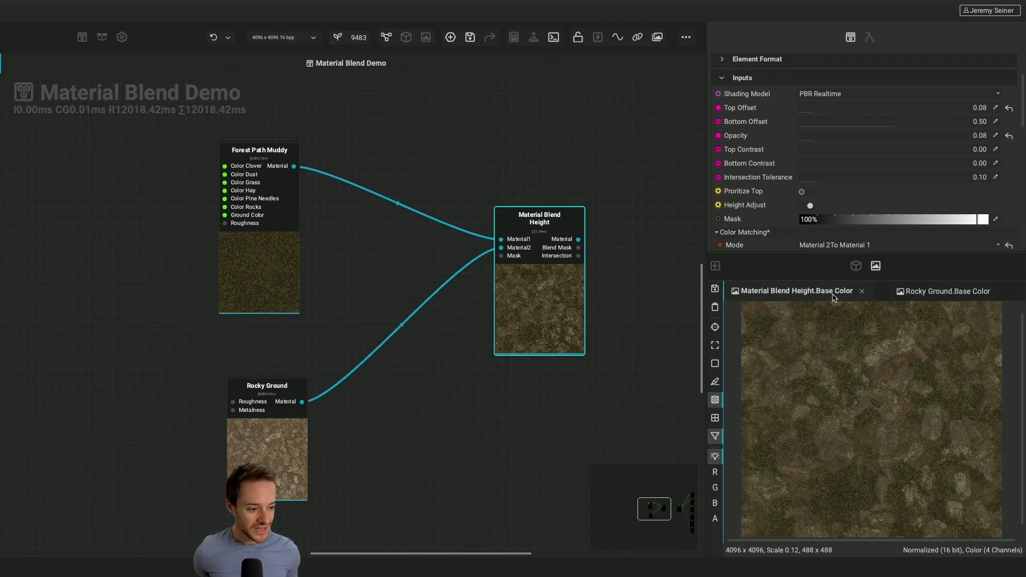
{"action": "scroll", "coordinate": [878, 380], "scroll_direction": "up", "scroll_amount": 5}
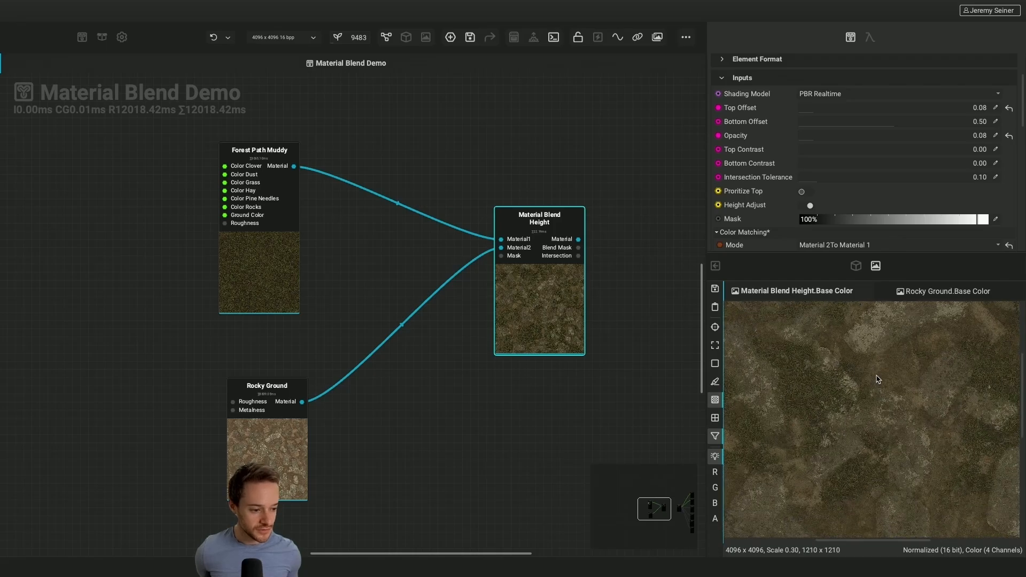
{"action": "left_click", "coordinate": [944, 298]}
{"action": "left_click", "coordinate": [817, 297]}
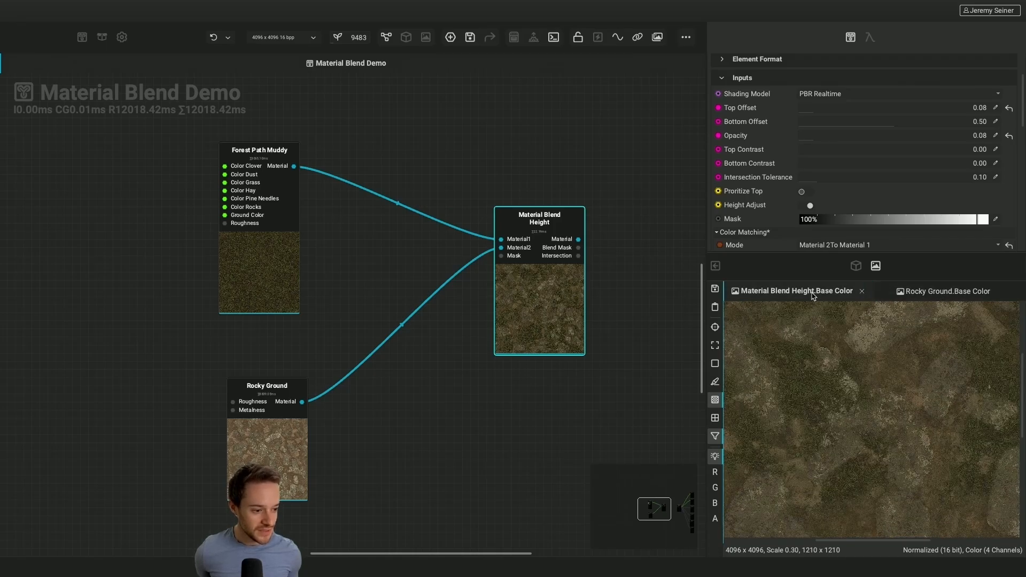
{"action": "left_click", "coordinate": [924, 300]}
{"action": "scroll", "coordinate": [844, 426], "scroll_direction": "down", "scroll_amount": 3}
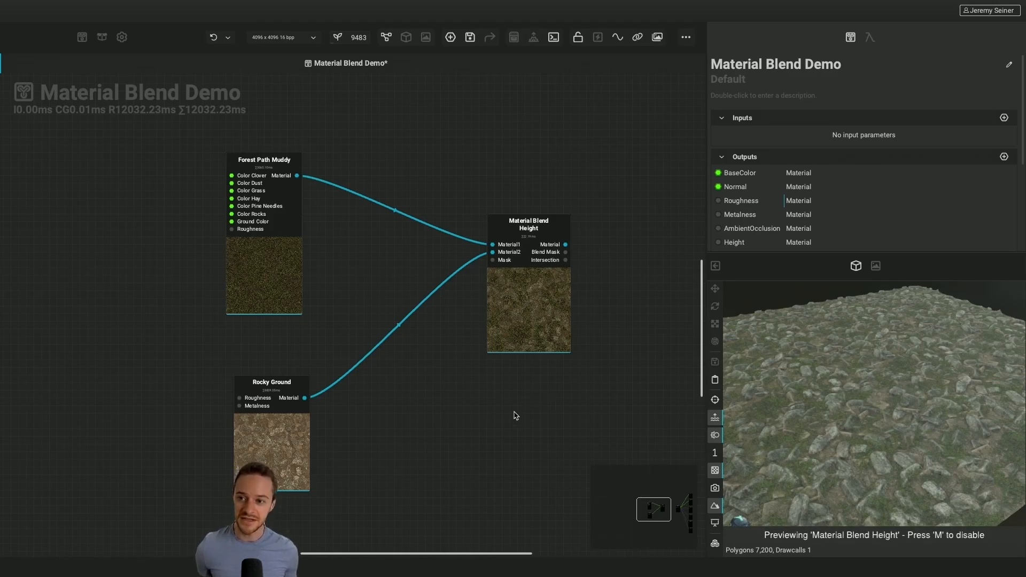
Connect Material Blend Height's Material output to Material Effect Water's Material input and disable the node preview to show the graph output on the plane
{"action": "left_click", "coordinate": [82, 38]}
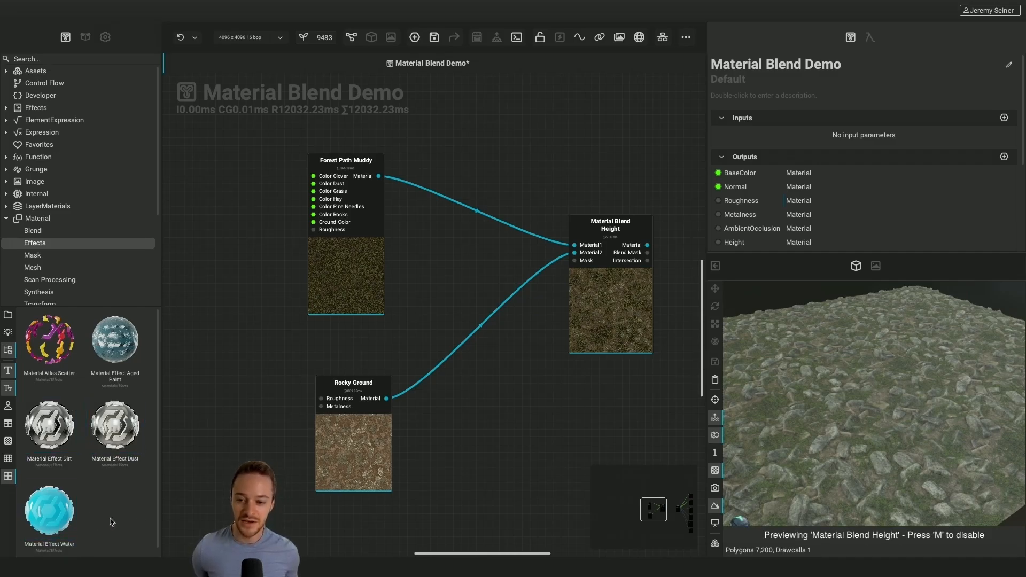
{"action": "scroll", "coordinate": [369, 431], "scroll_direction": "right", "scroll_amount": 5}
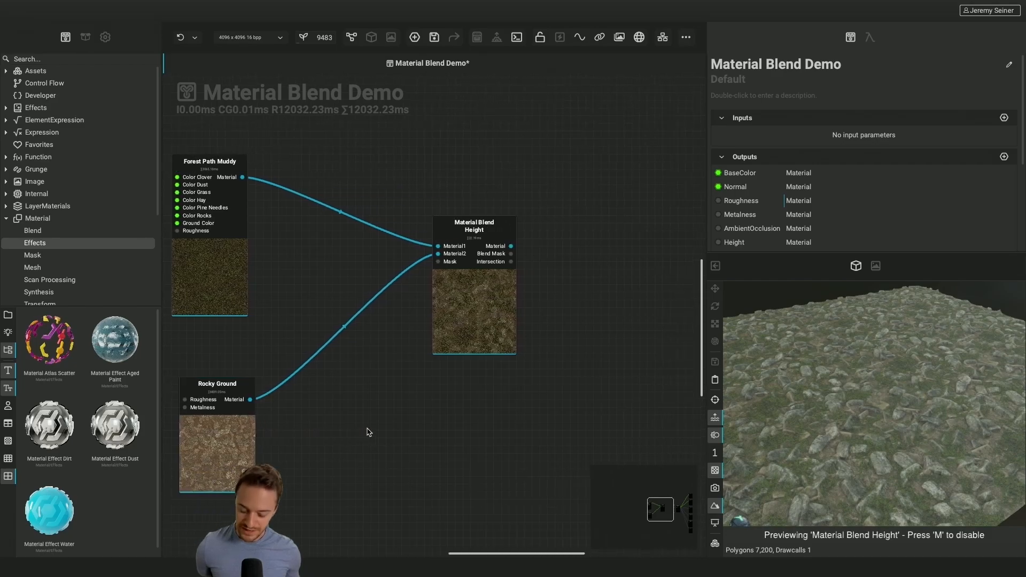
{"action": "key", "text": "l"}
{"action": "scroll", "coordinate": [368, 431], "scroll_direction": "right", "scroll_amount": 2}
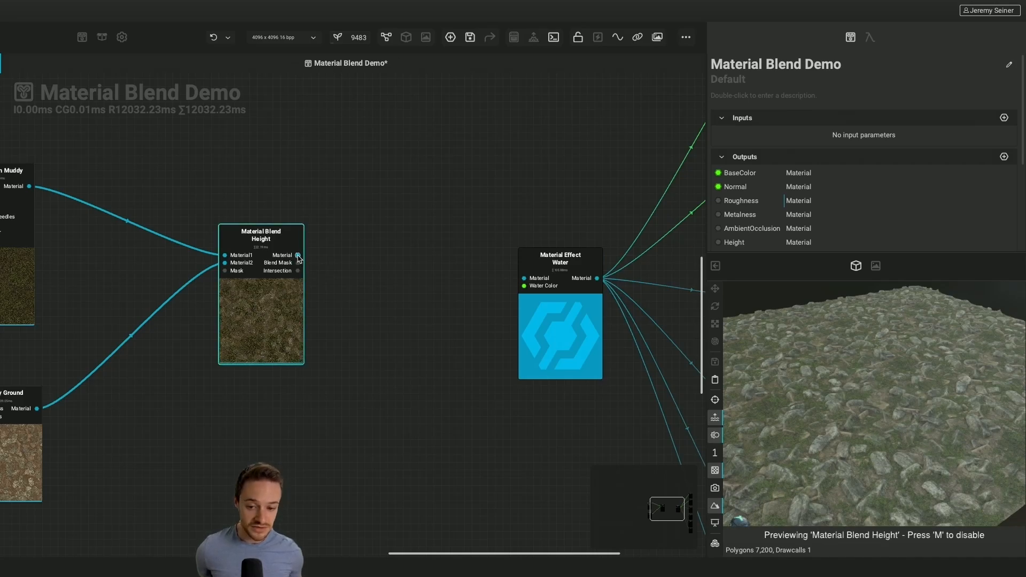
{"action": "left_click_drag", "start_coordinate": [298, 256], "coordinate": [522, 278]}
{"action": "key", "text": "m"}
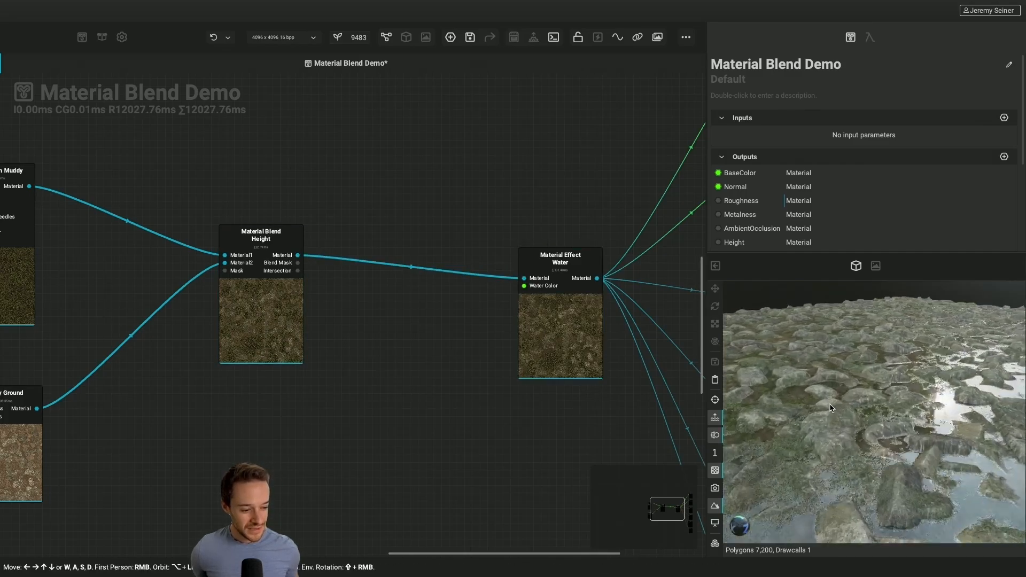
{"action": "scroll", "coordinate": [830, 409], "scroll_direction": "down", "scroll_amount": 5}
{"action": "mouse_move", "coordinate": [830, 409]}
{"action": "left_mouse_down", "text": "alt"}
{"action": "mouse_move", "coordinate": [834, 446]}
{"action": "mouse_move", "coordinate": [836, 410]}
{"action": "left_mouse_up", "text": "alt"}
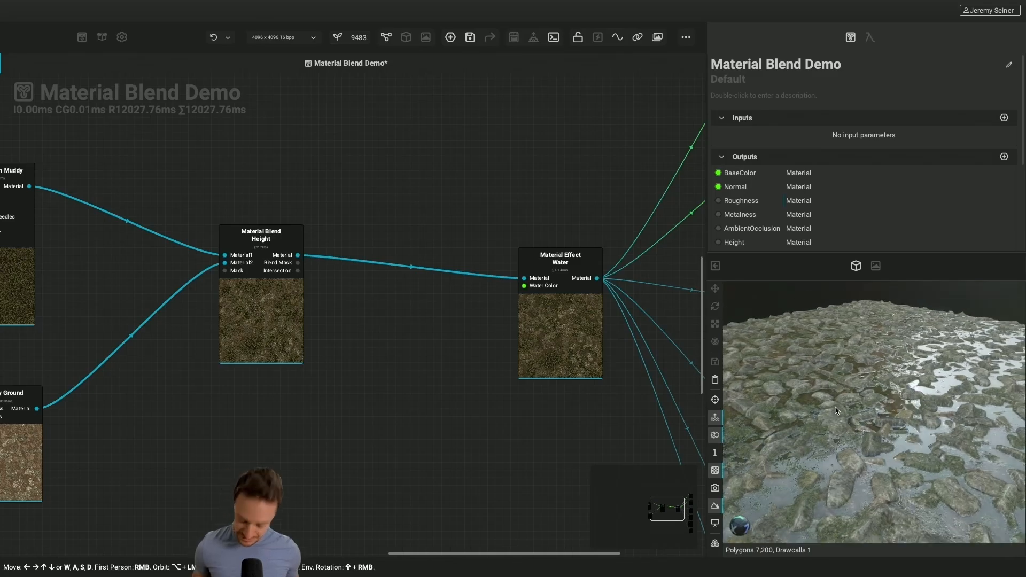
Swap the 3D view into the main area, set Material Effect Water's Water Level to 1%, and inspect the puddles
{"action": "key", "text": "Tab"}
{"action": "scroll", "coordinate": [374, 312], "scroll_direction": "down", "scroll_amount": 5}
{"action": "mouse_move", "coordinate": [374, 311]}
{"action": "left_mouse_down", "text": "alt"}
{"action": "mouse_move", "coordinate": [377, 342]}
{"action": "mouse_move", "coordinate": [374, 311]}
{"action": "left_mouse_up", "text": "alt"}
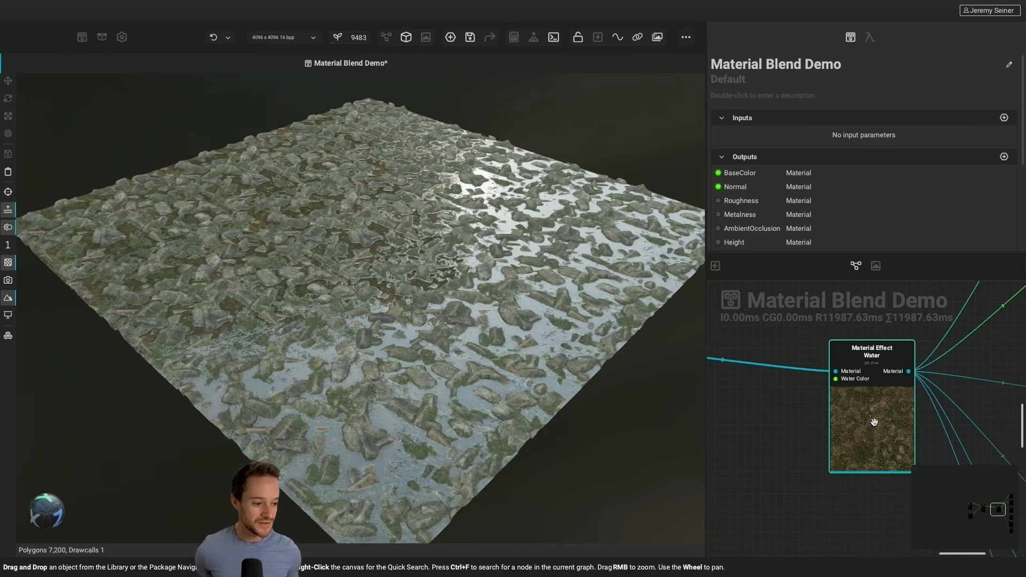
{"action": "left_click", "coordinate": [875, 423]}
{"action": "scroll", "coordinate": [852, 211], "scroll_direction": "down", "scroll_amount": 1}
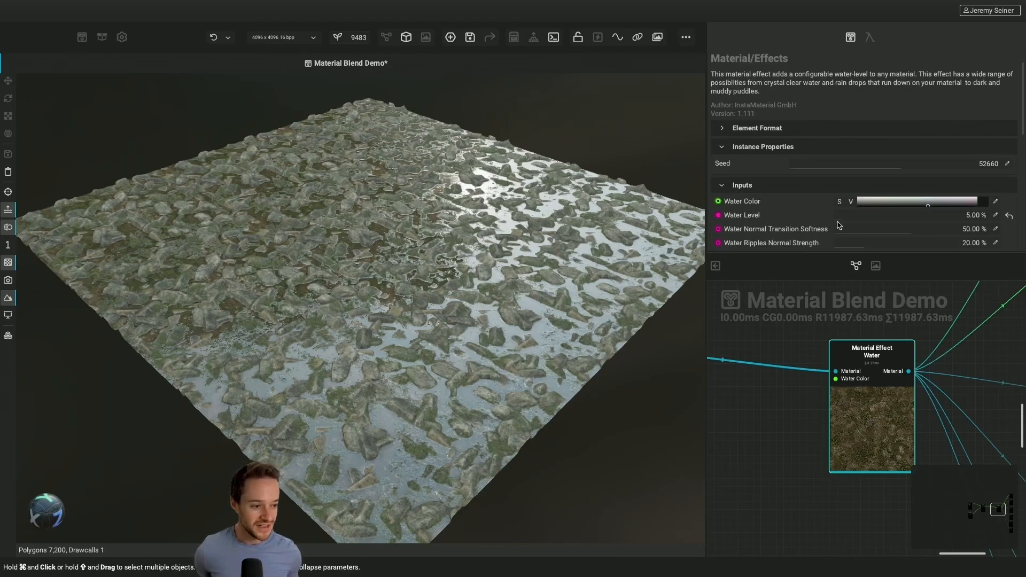
{"action": "left_click_drag", "start_coordinate": [838, 221], "coordinate": [834, 224]}
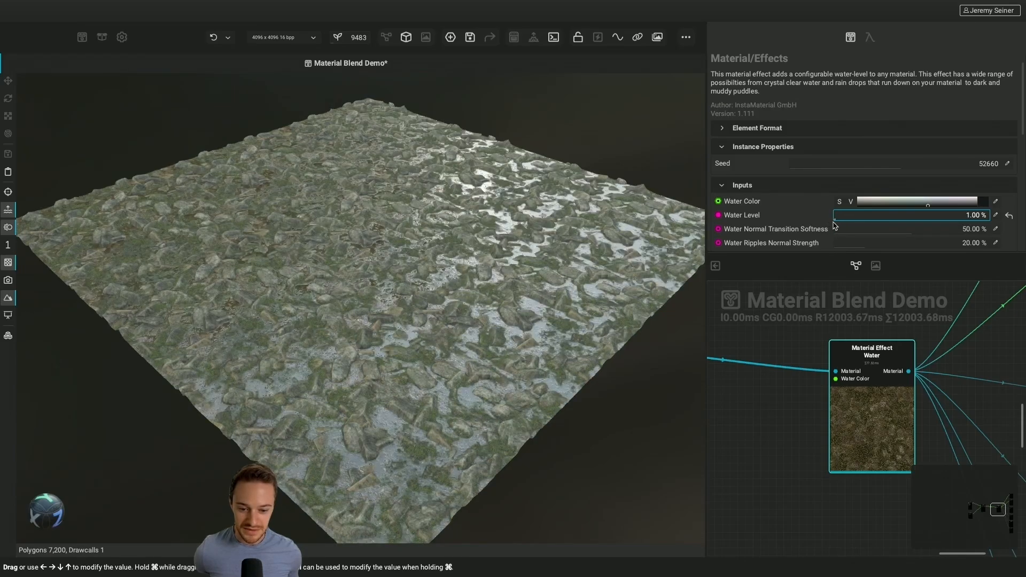
{"action": "scroll", "coordinate": [404, 309], "scroll_direction": "up", "scroll_amount": 5}
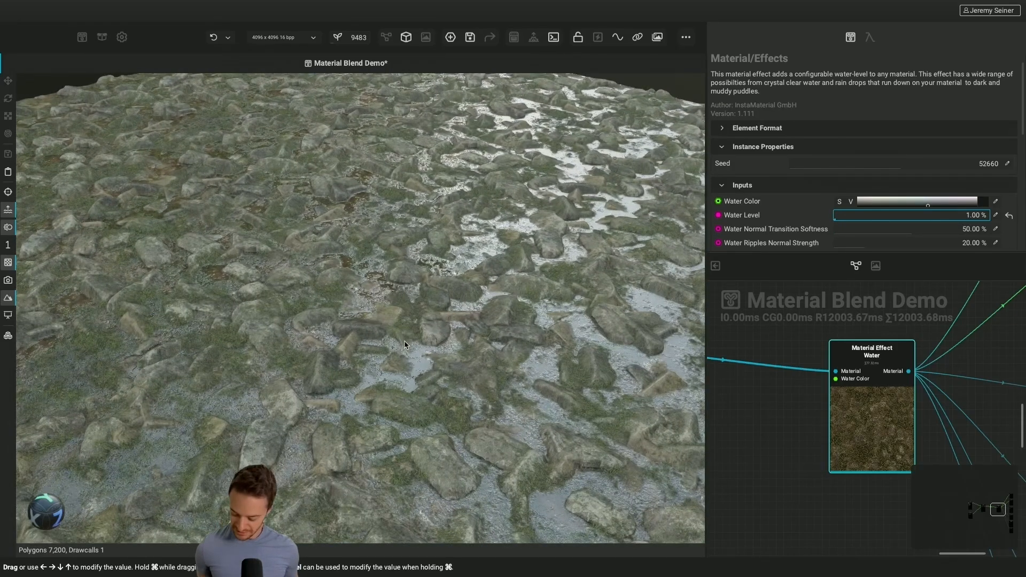
{"action": "left_click_drag", "start_coordinate": [405, 342], "coordinate": [415, 333]}
{"action": "scroll", "coordinate": [413, 333], "scroll_direction": "down", "scroll_amount": 5}
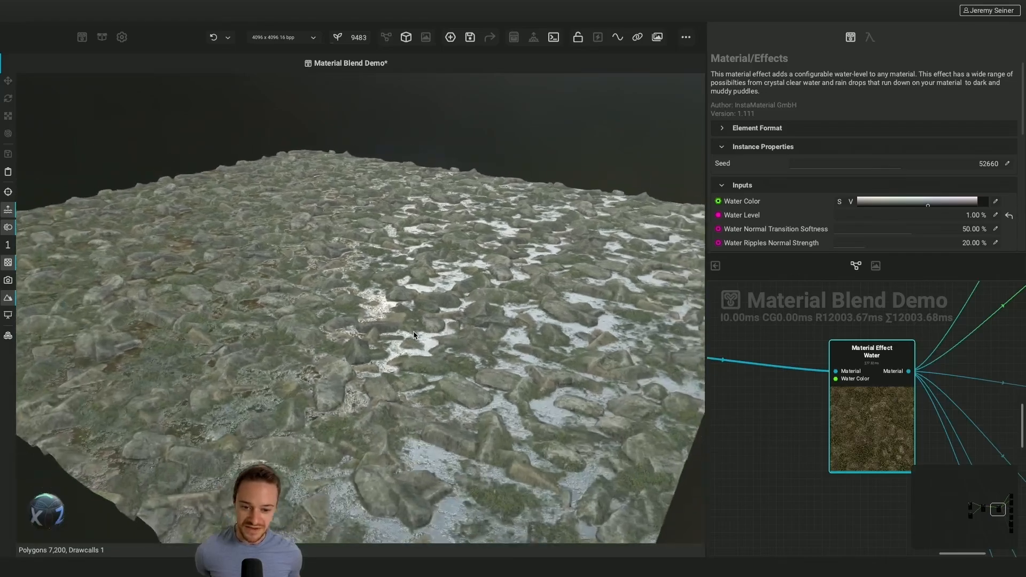
Set the water effect's Raindrops Density to 57% and inspect the rocks up close
{"action": "scroll", "coordinate": [801, 182], "scroll_direction": "down", "scroll_amount": 10}
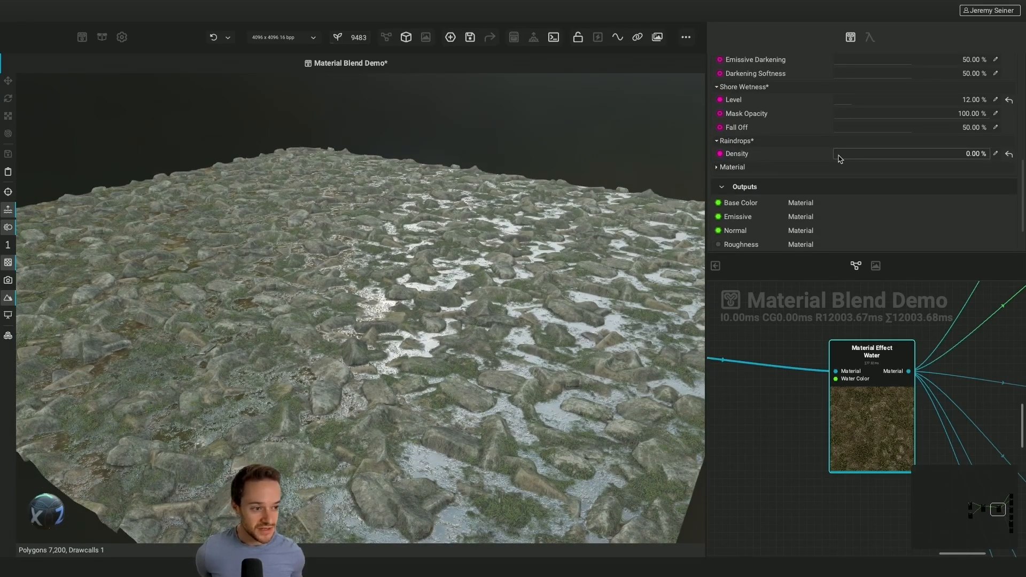
{"action": "left_click_drag", "start_coordinate": [838, 159], "coordinate": [923, 166]}
{"action": "scroll", "coordinate": [457, 359], "scroll_direction": "up", "scroll_amount": 5}
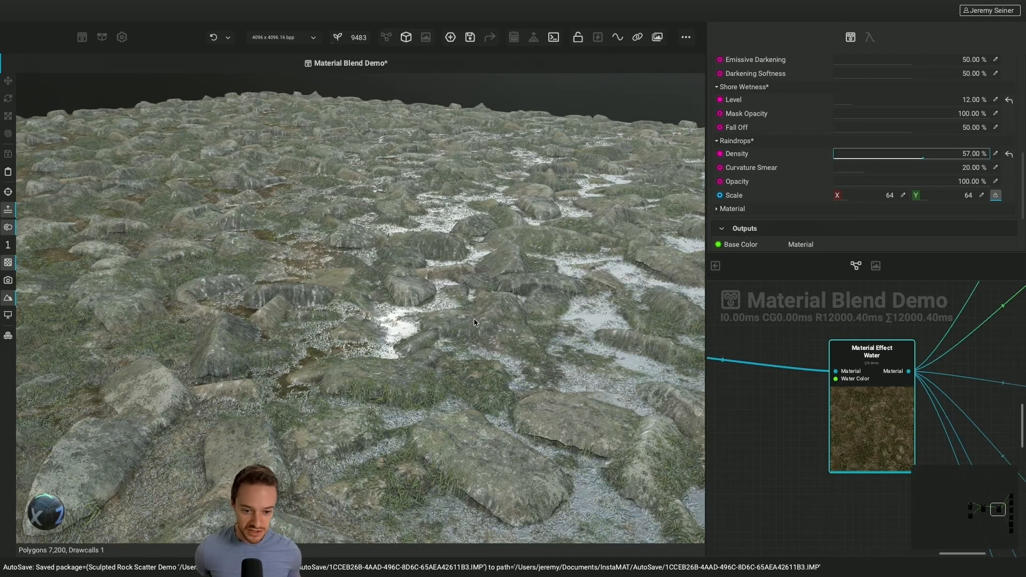
{"action": "scroll", "coordinate": [474, 321], "scroll_direction": "down", "scroll_amount": 5}
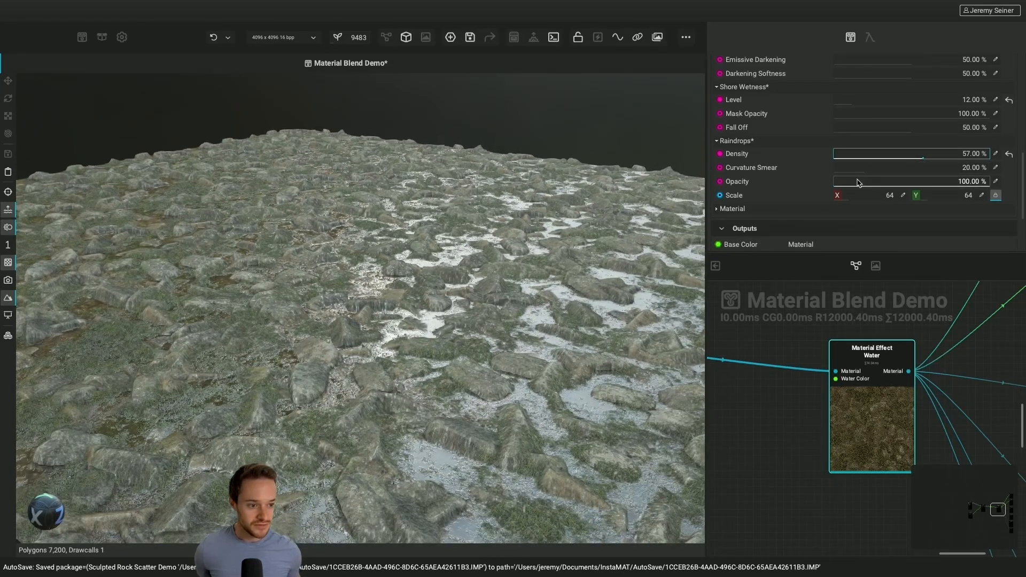
Set the Raindrops Opacity to 91% and check the wet ground from several angles
{"action": "left_click_drag", "start_coordinate": [854, 185], "coordinate": [976, 188]}
{"action": "scroll", "coordinate": [387, 339], "scroll_direction": "down", "scroll_amount": 3}
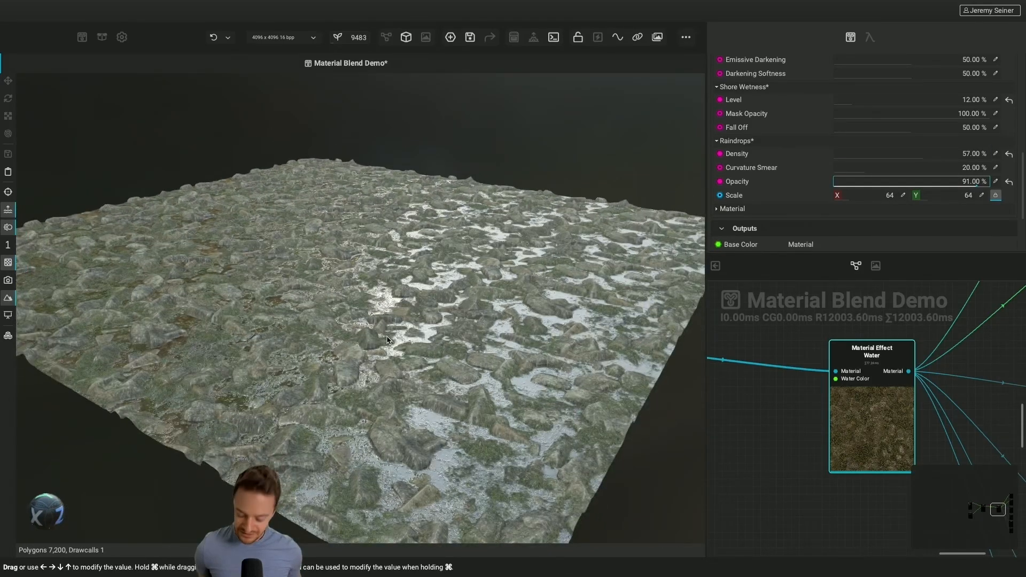
{"action": "left_click_drag", "start_coordinate": [374, 322], "coordinate": [473, 383]}
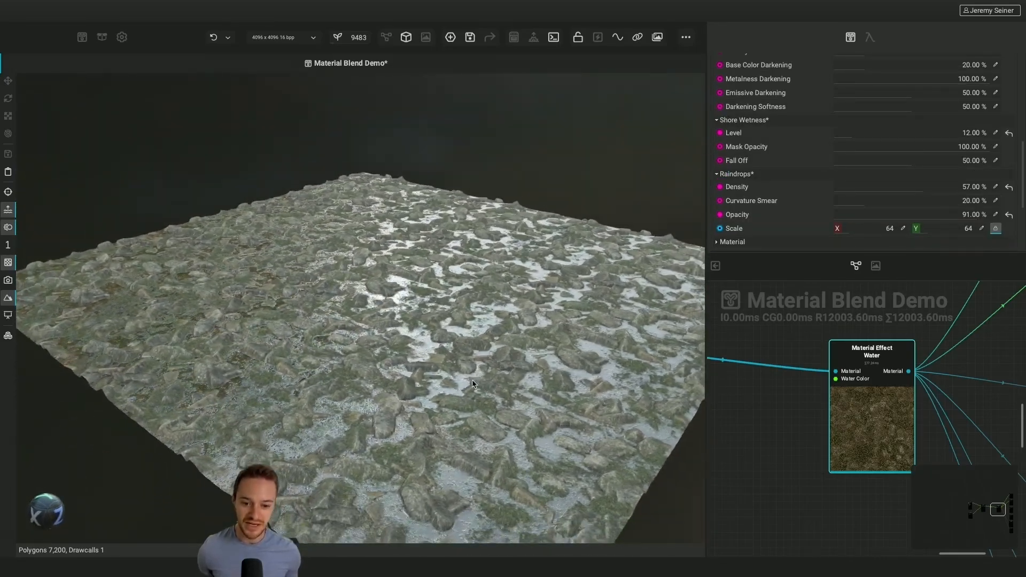
{"action": "scroll", "coordinate": [448, 358], "scroll_direction": "up", "scroll_amount": 3}
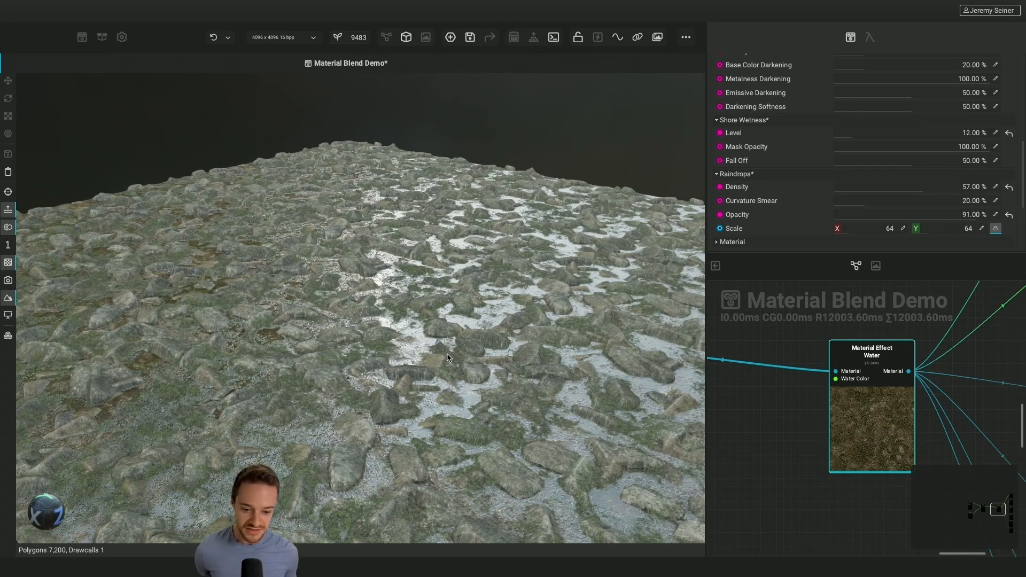
{"action": "left_click_drag", "start_coordinate": [450, 374], "coordinate": [472, 382]}
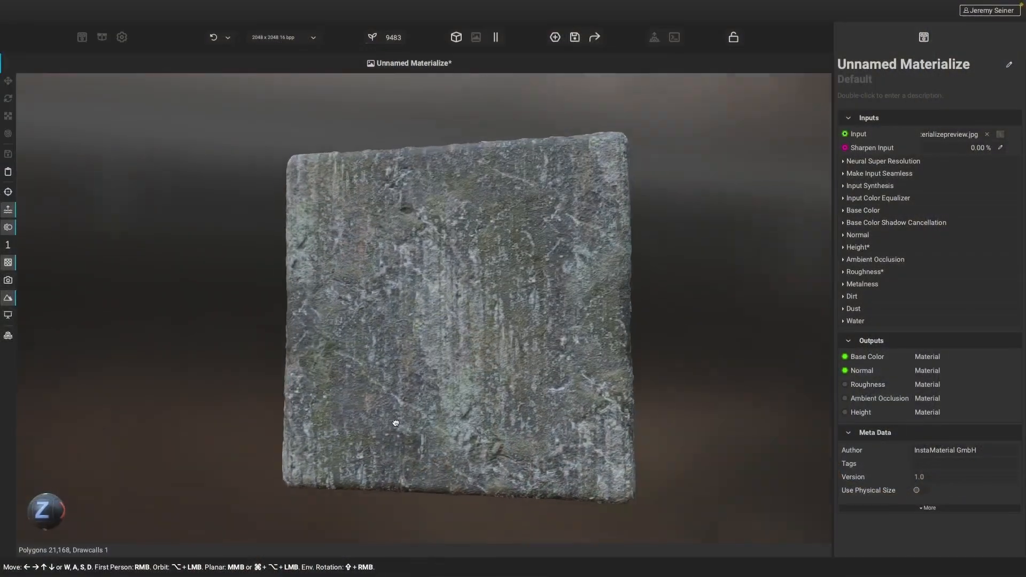
Review the Materialize project's BaseColor, Normal, Roughness, Metalness and AmbientOcclusion maps beside the cube, and return to the 3D view alone
{"action": "left_click_drag", "start_coordinate": [396, 423], "coordinate": [511, 361], "text": "alt"}
{"action": "left_click", "coordinate": [476, 37]}
{"action": "left_click", "coordinate": [513, 84]}
{"action": "left_click", "coordinate": [564, 84]}
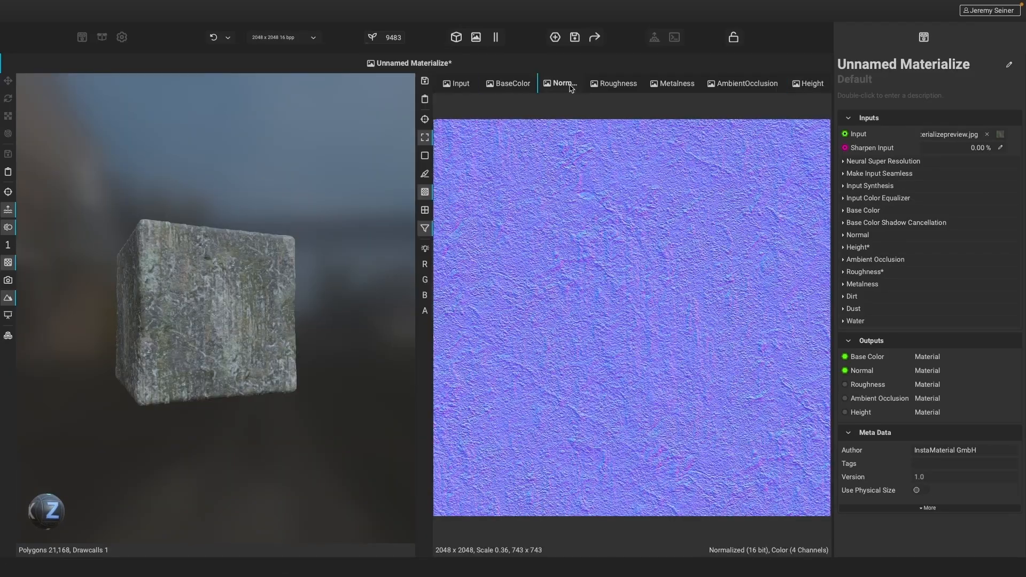
{"action": "left_click", "coordinate": [617, 84]}
{"action": "left_click", "coordinate": [675, 84]}
{"action": "left_click", "coordinate": [743, 84]}
{"action": "left_click", "coordinate": [479, 40]}
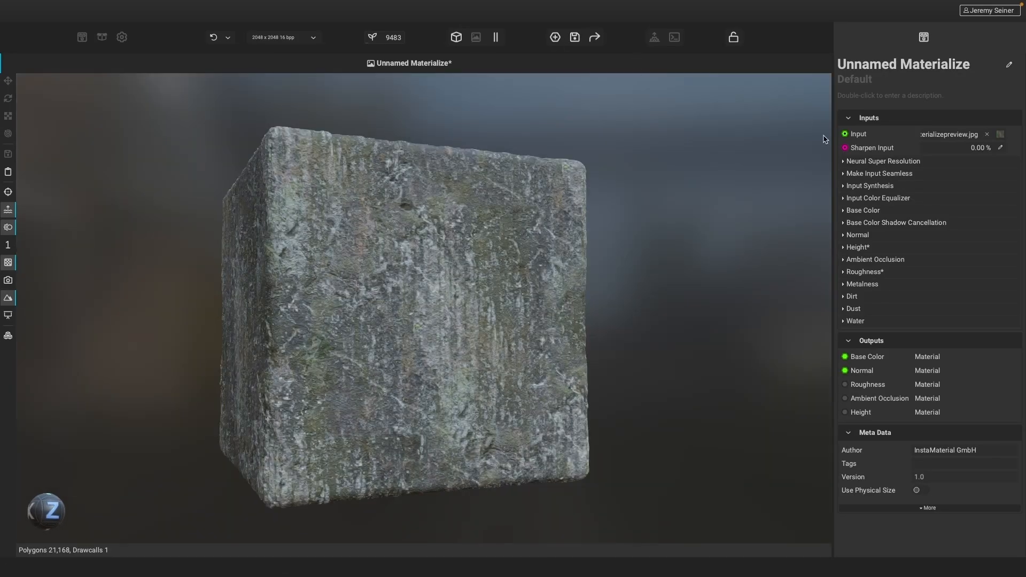
Set the Materialize project's Input Synthesis Mode to the Synthesis Stochastic option and change the execution seed
{"action": "left_click", "coordinate": [870, 185]}
{"action": "left_click", "coordinate": [959, 198]}
{"action": "left_click", "coordinate": [946, 206]}
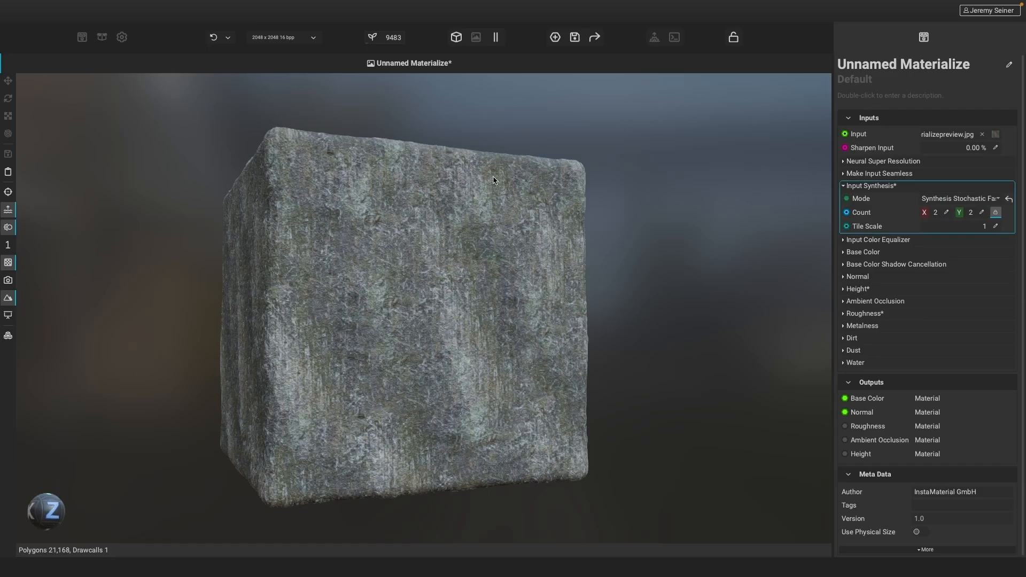
{"action": "left_click", "coordinate": [385, 38]}
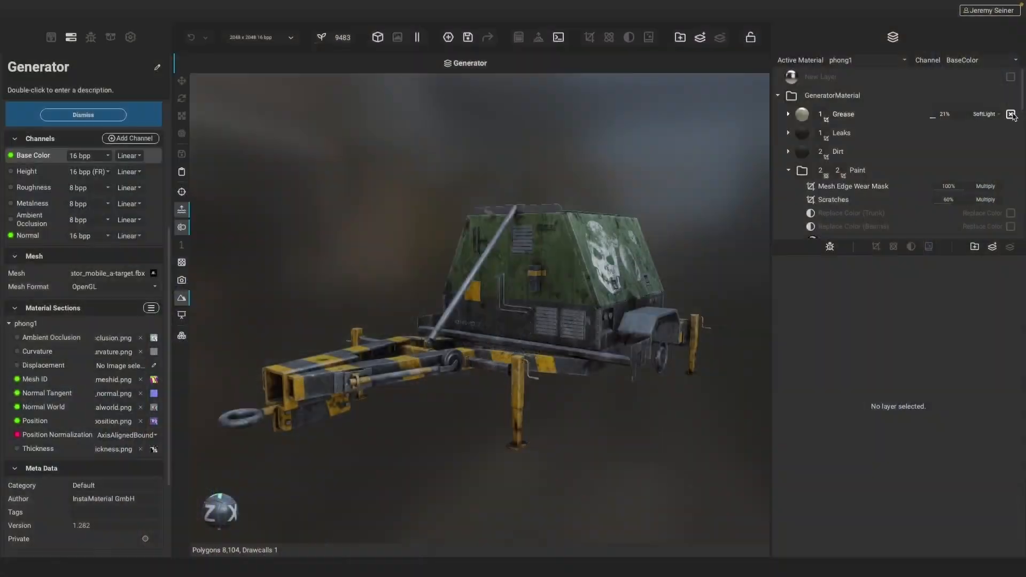
Toggle the Generator's Paint group off and on, and show the Leaks and Dirt layers again to compare the layering
{"action": "left_click", "coordinate": [1011, 170]}
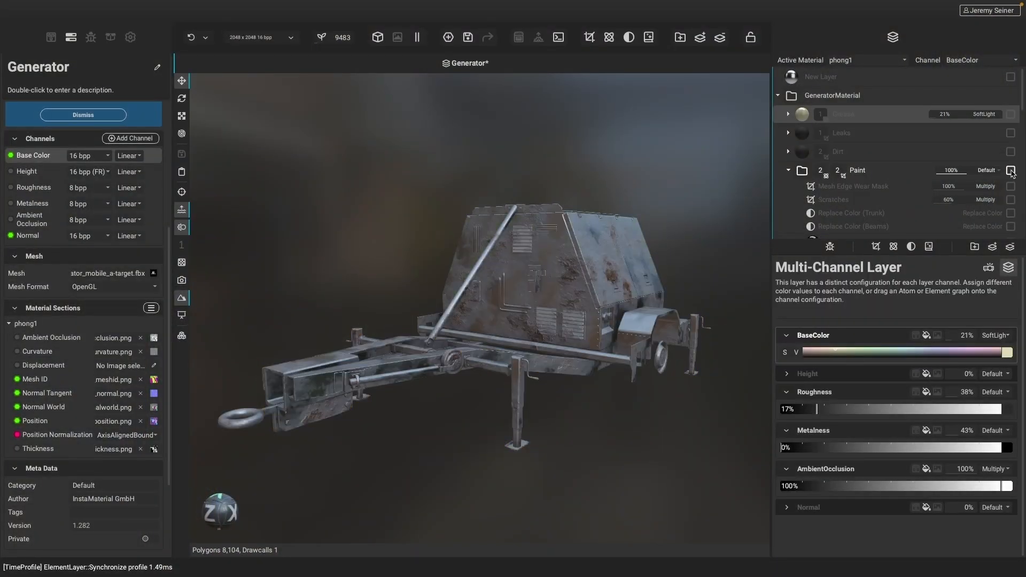
{"action": "left_click", "coordinate": [1011, 171]}
{"action": "left_click", "coordinate": [1011, 133]}
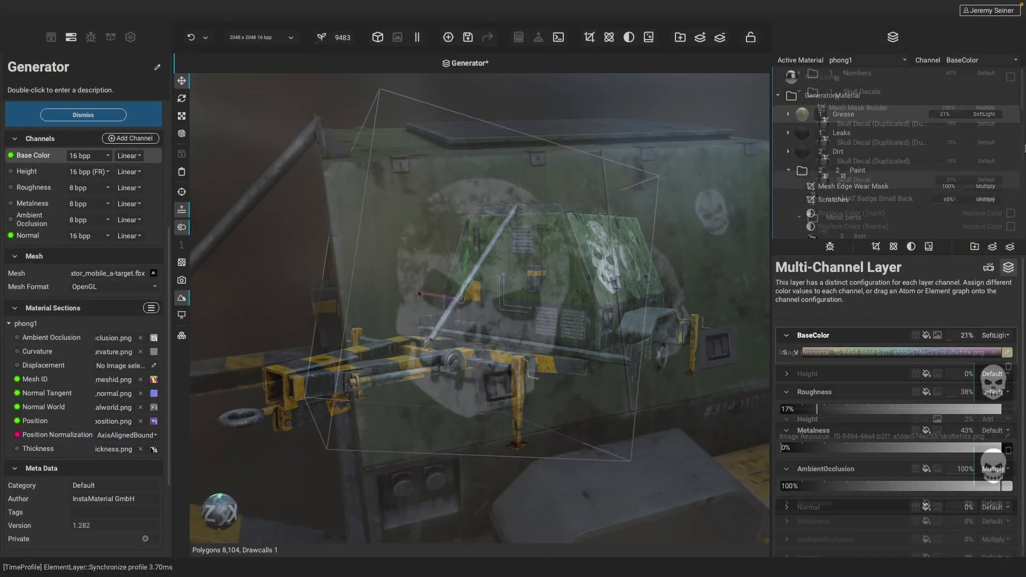
Rotate and scale the large Skull Decal on the generator's green side panel
{"action": "key", "text": "e"}
{"action": "key", "text": "r"}
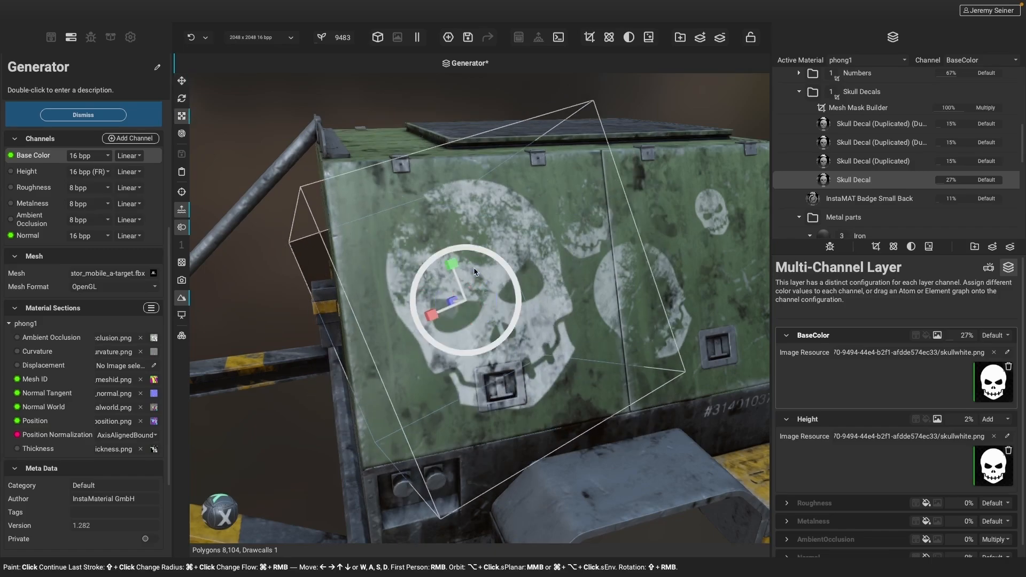
{"action": "left_click_drag", "start_coordinate": [503, 271], "coordinate": [439, 228]}
{"action": "key", "text": "w"}
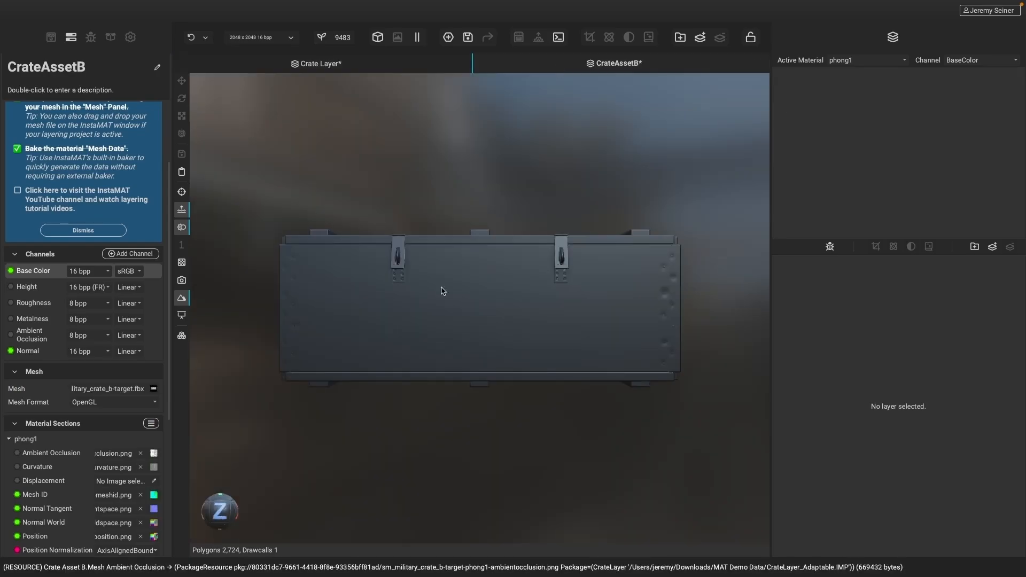
Apply the Crate Layer project from the package to CrateAssetB's layer stack and add a library asset among its layers
{"action": "left_click", "coordinate": [110, 37]}
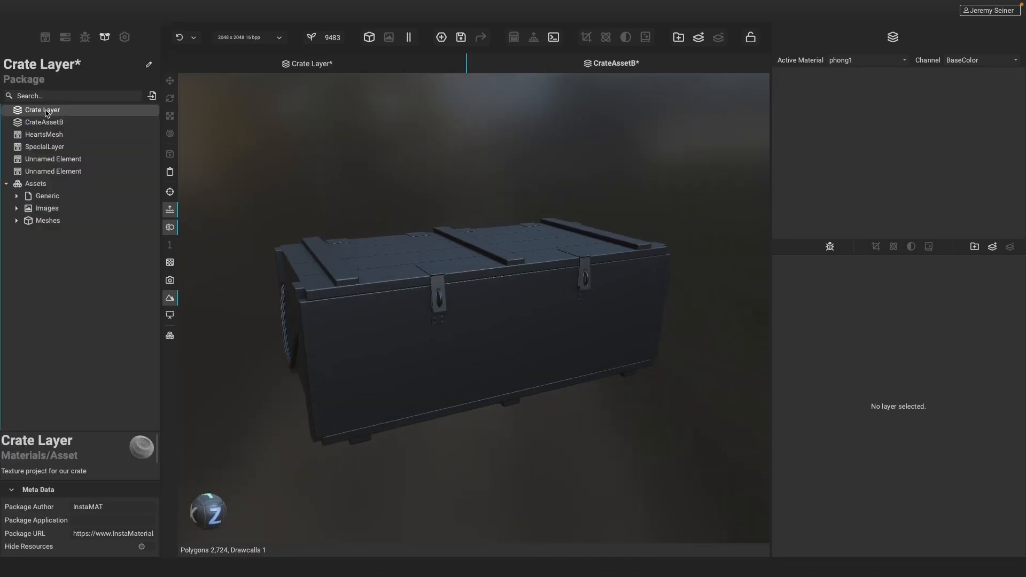
{"action": "left_click_drag", "start_coordinate": [43, 110], "coordinate": [845, 140]}
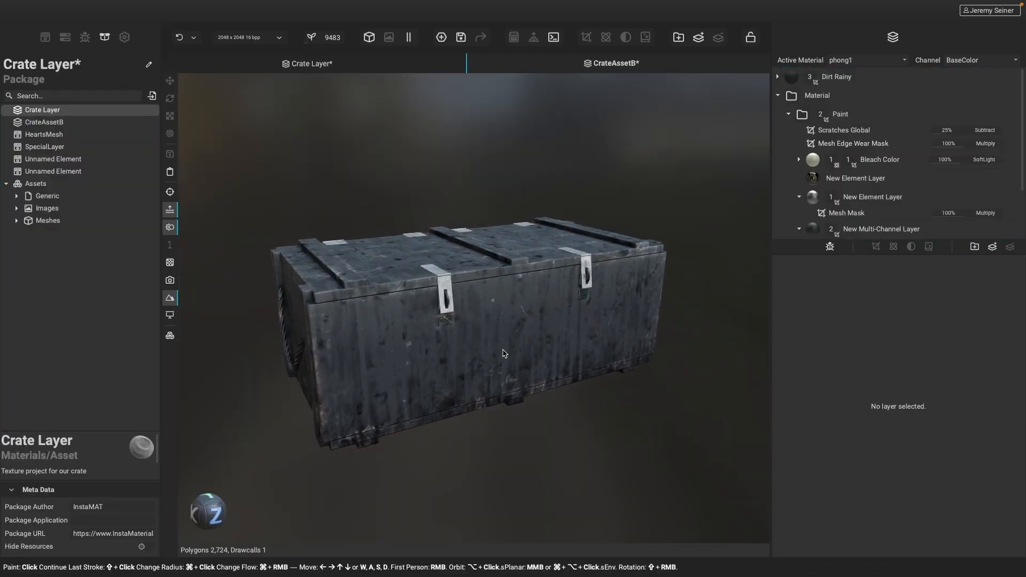
{"action": "left_click", "coordinate": [45, 37]}
{"action": "left_click_drag", "start_coordinate": [49, 422], "coordinate": [852, 187]}
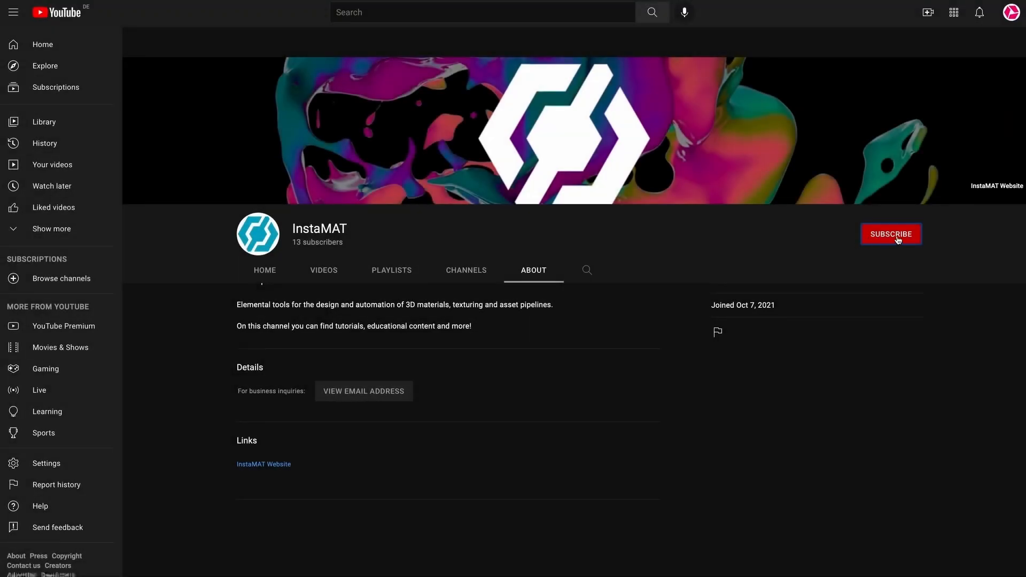
Switch to YouTube, subscribe to the InstaMAT channel and turn on its notifications
{"action": "left_click", "coordinate": [891, 234]}
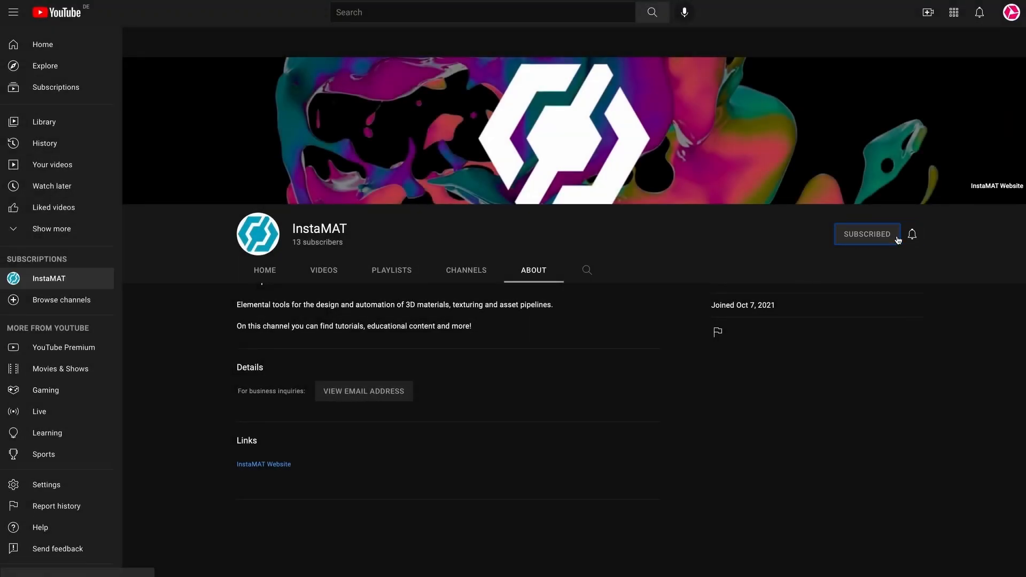
{"action": "left_click", "coordinate": [914, 238]}
{"action": "left_click", "coordinate": [947, 260]}
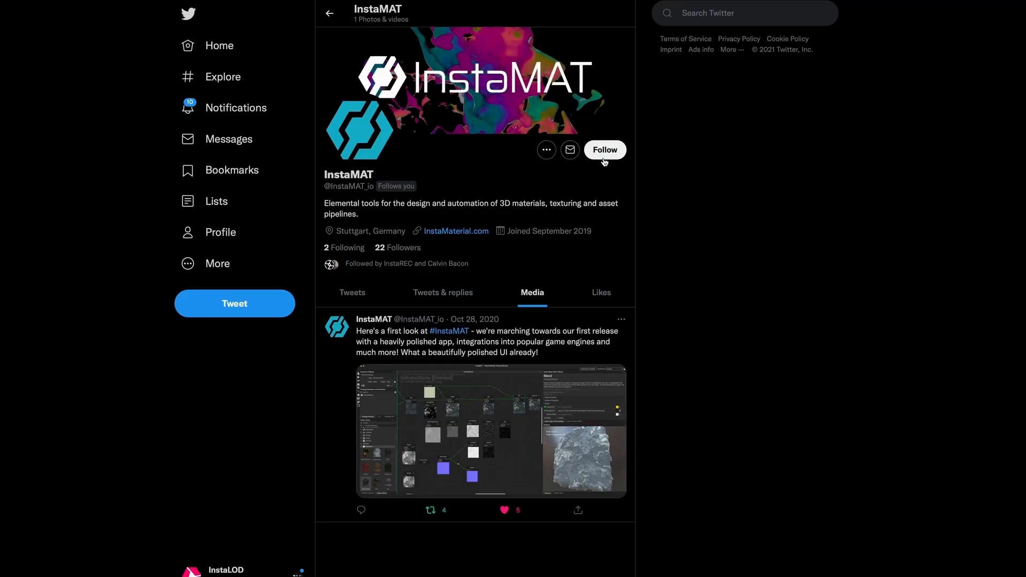
Switch to Twitter, follow the InstaMAT account and turn on notifications for it
{"action": "left_click", "coordinate": [604, 157]}
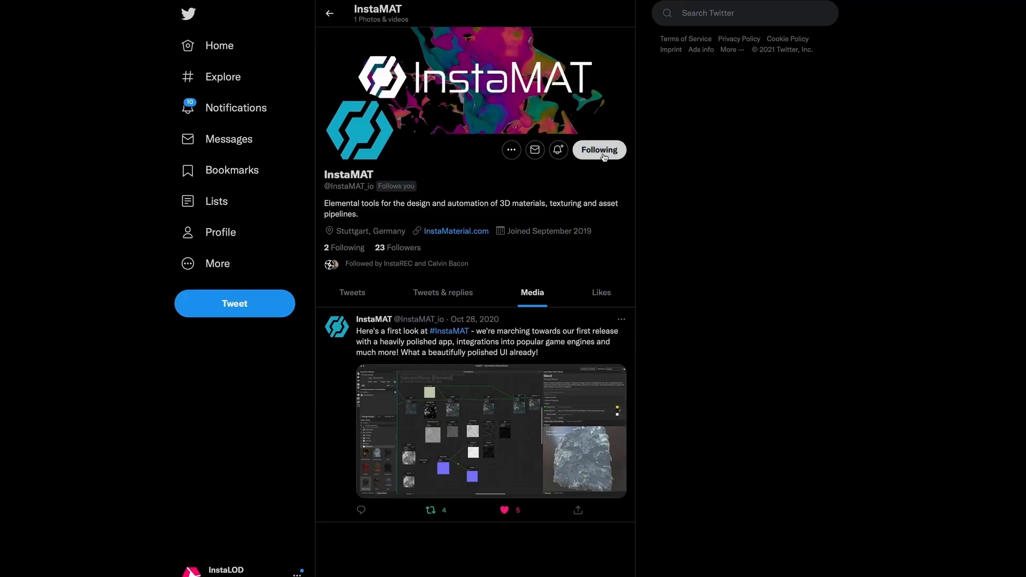
{"action": "left_click", "coordinate": [561, 152]}
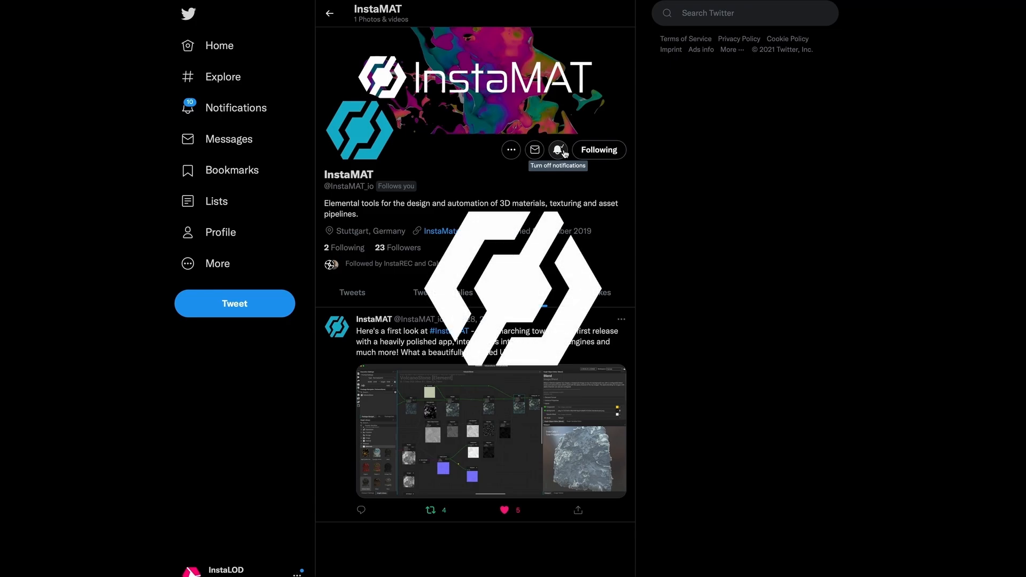